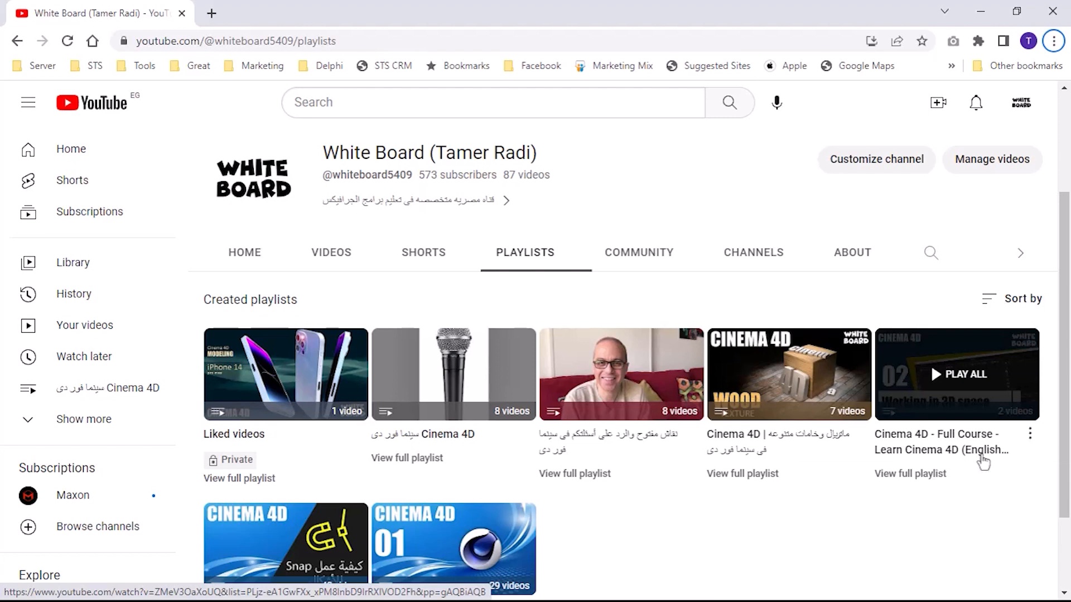
Step: Switch to Cinema 4D and add a Cube primitive to the empty scene
key(alt+Tab)
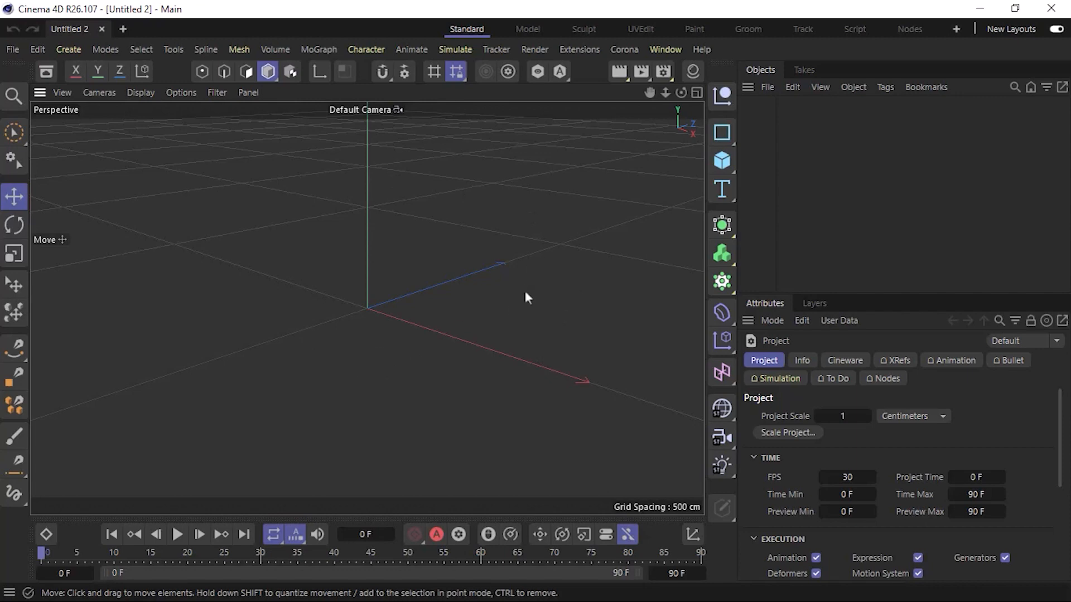
click(724, 169)
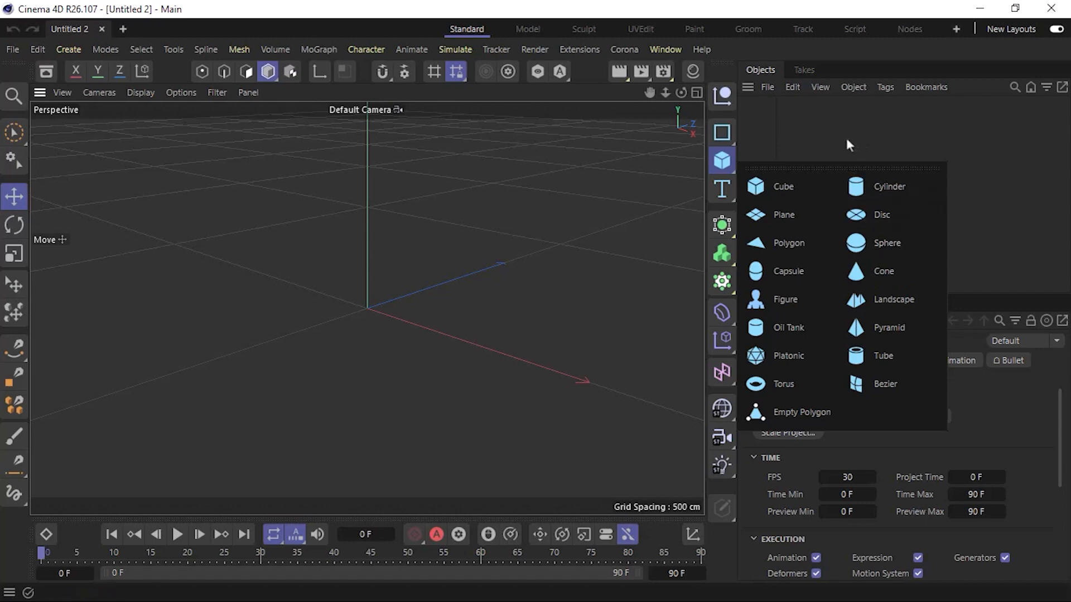
click(824, 135)
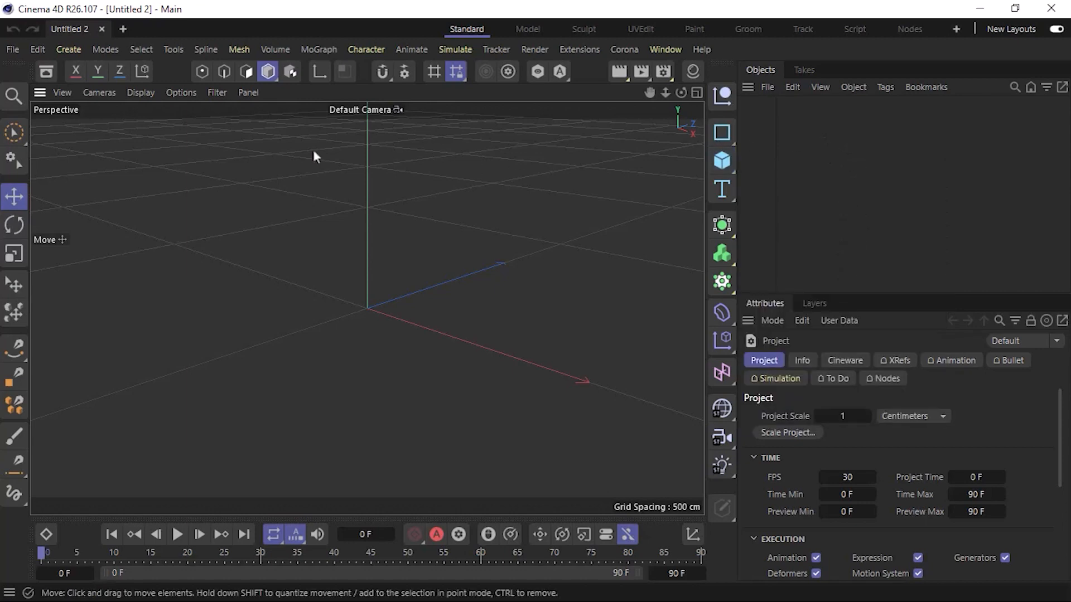
click(59, 50)
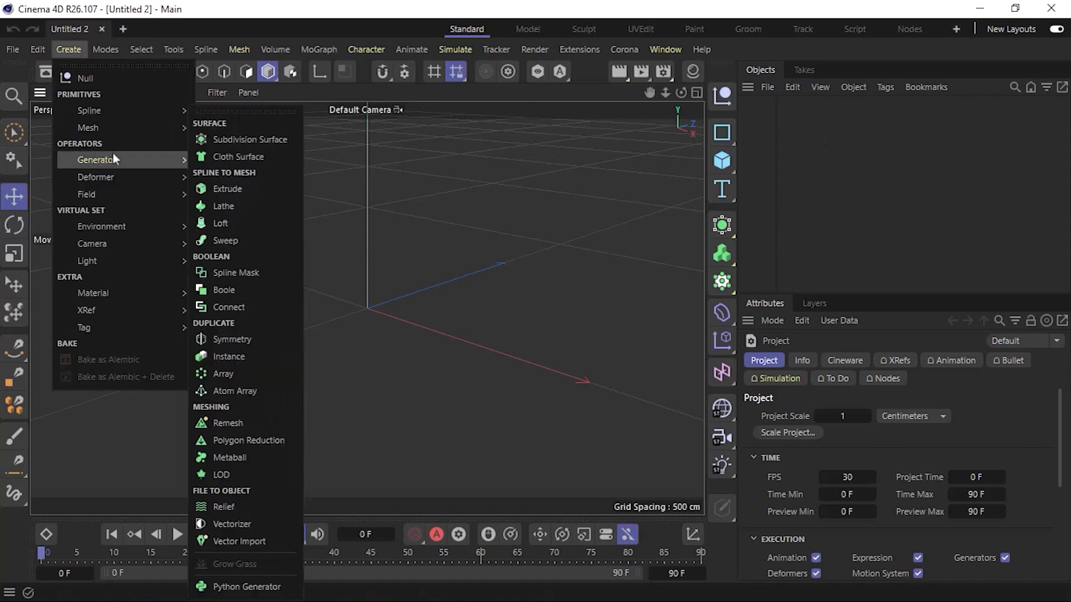
mouse_move(115, 131)
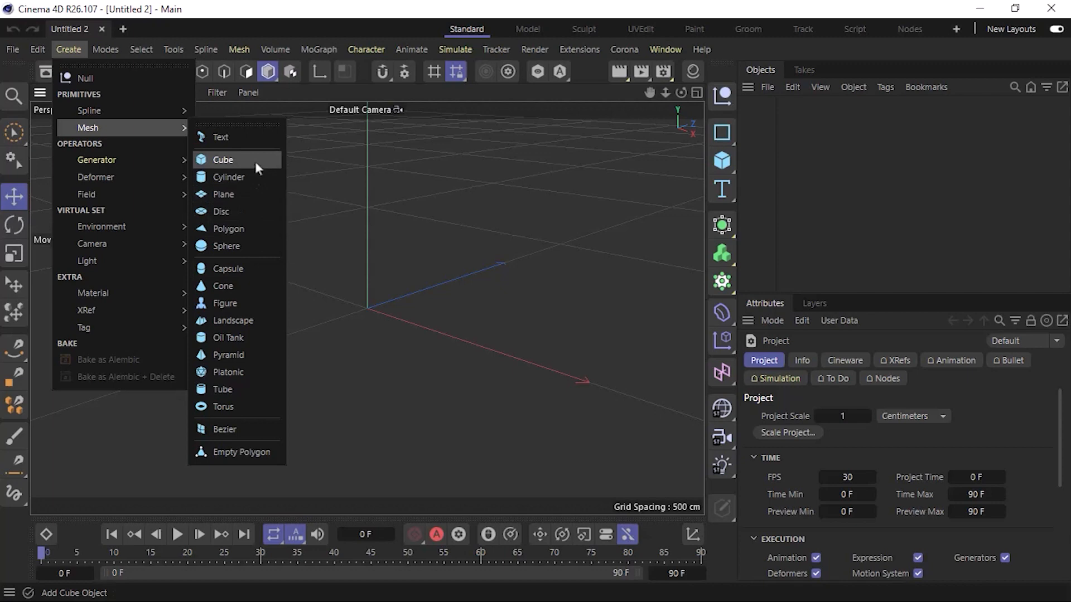
click(721, 158)
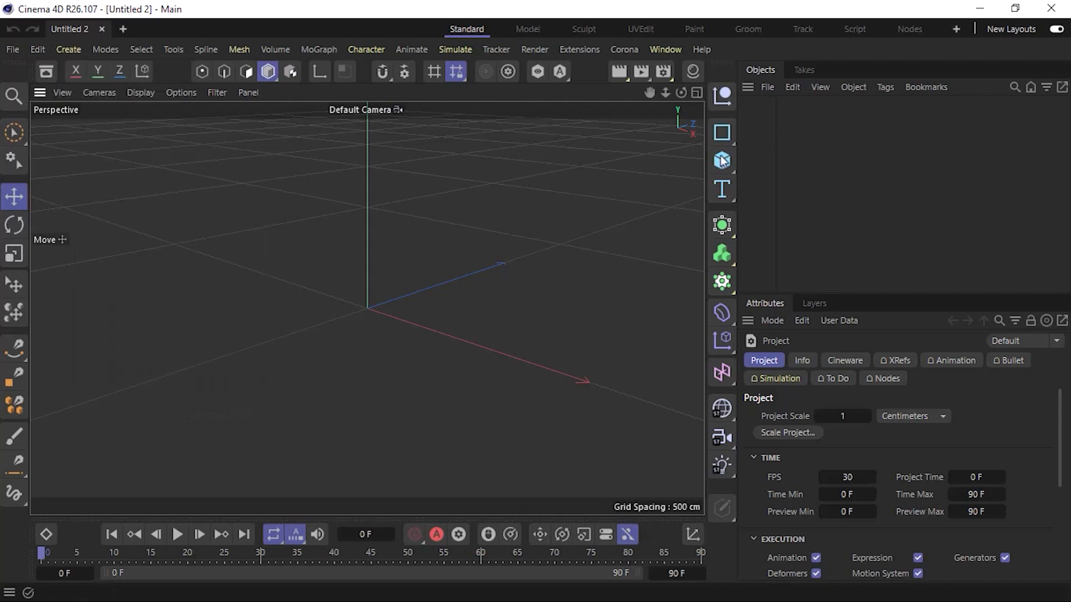
click(722, 161)
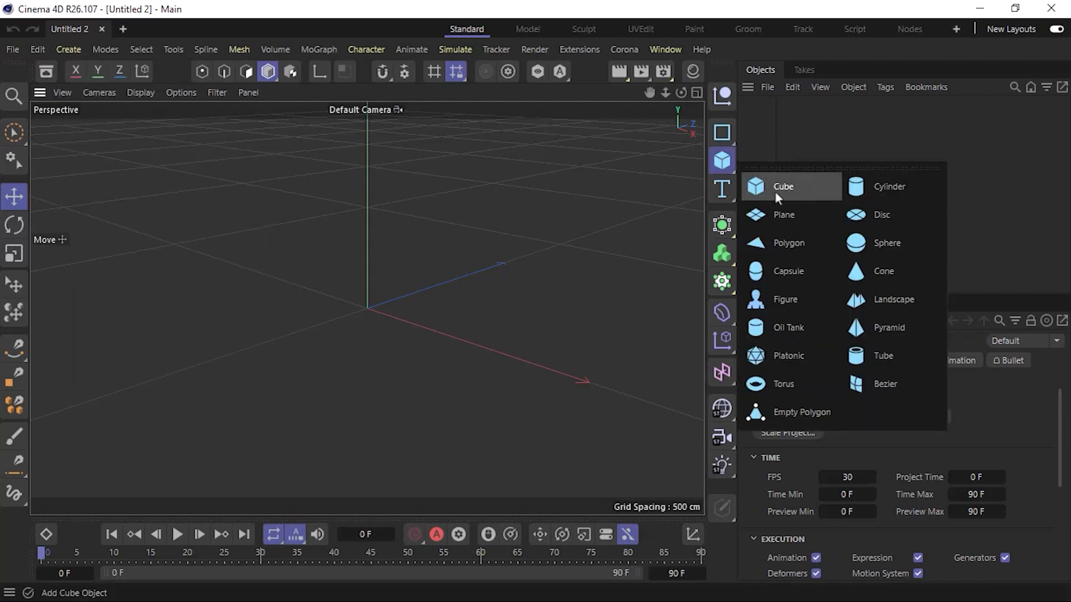
click(805, 186)
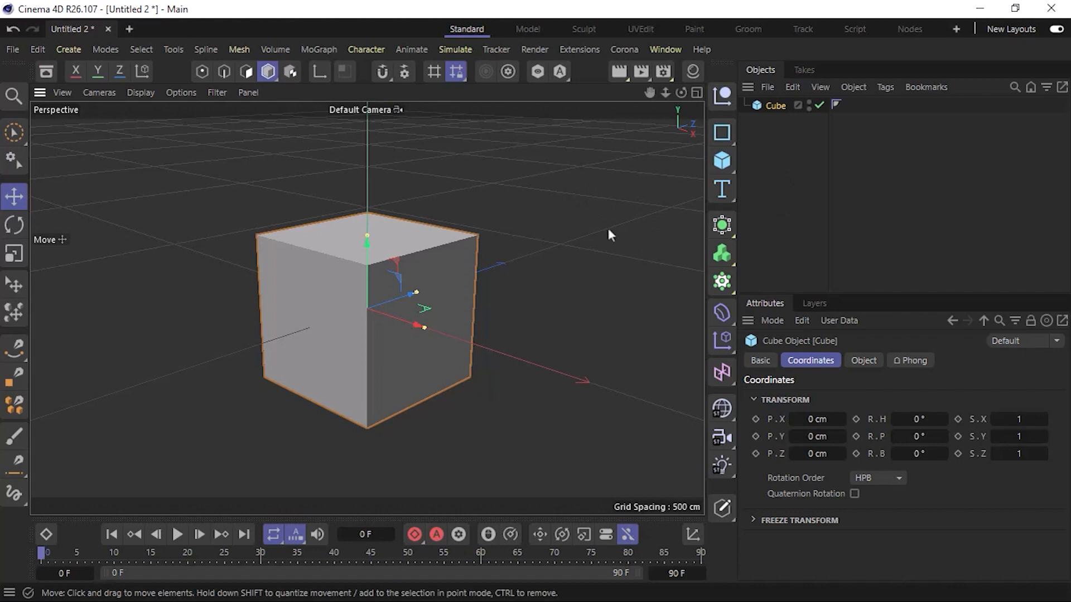
Step: Deselect and reselect the cube, and review its Basic, Coordinates, Phong and Object properties
click(789, 205)
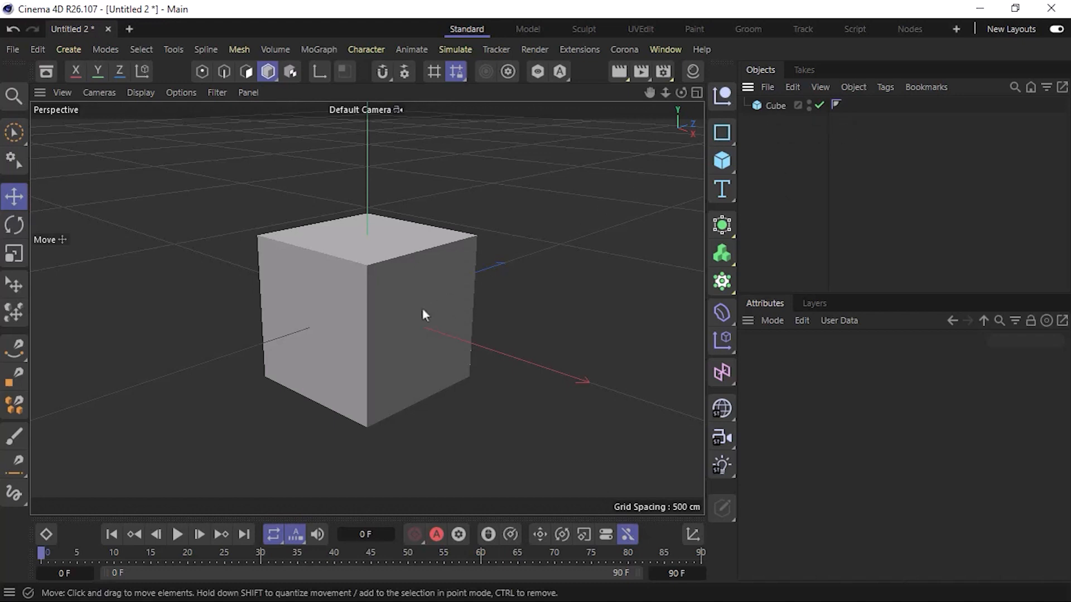
click(402, 299)
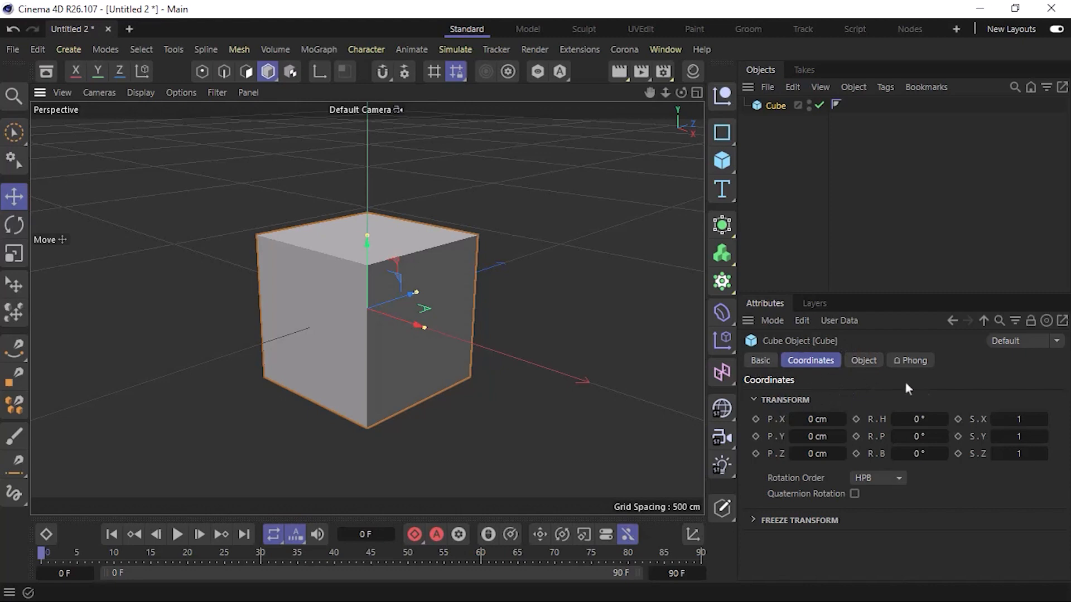
click(752, 361)
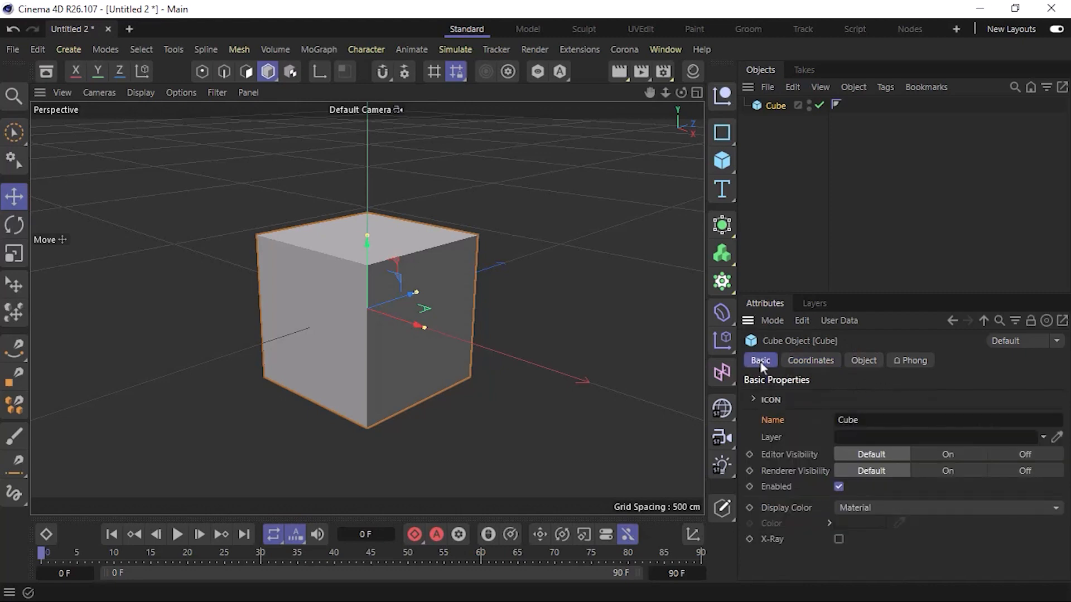
click(813, 360)
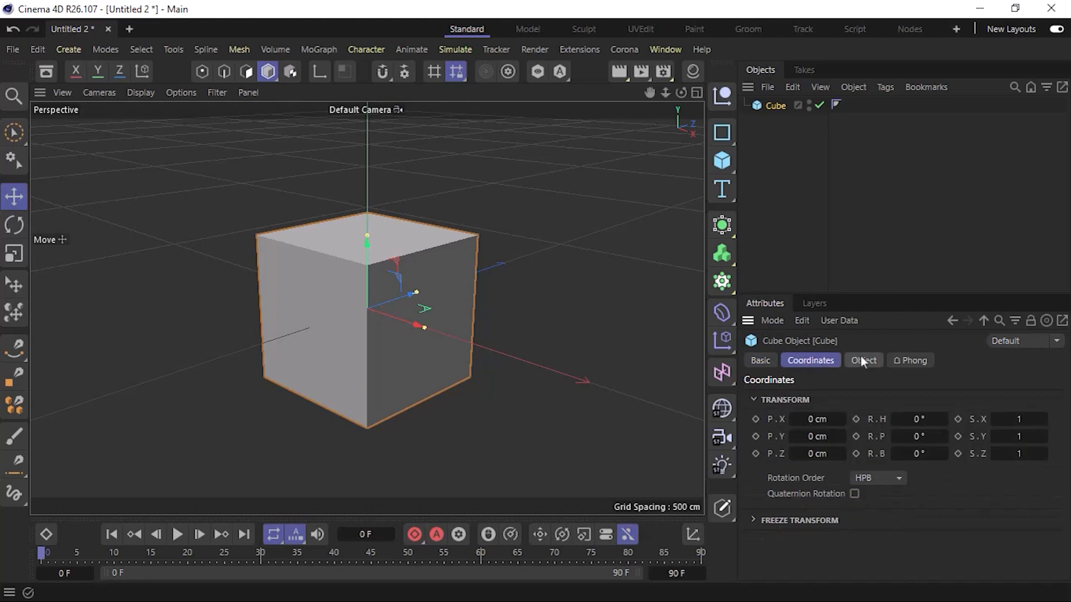
click(862, 359)
click(897, 361)
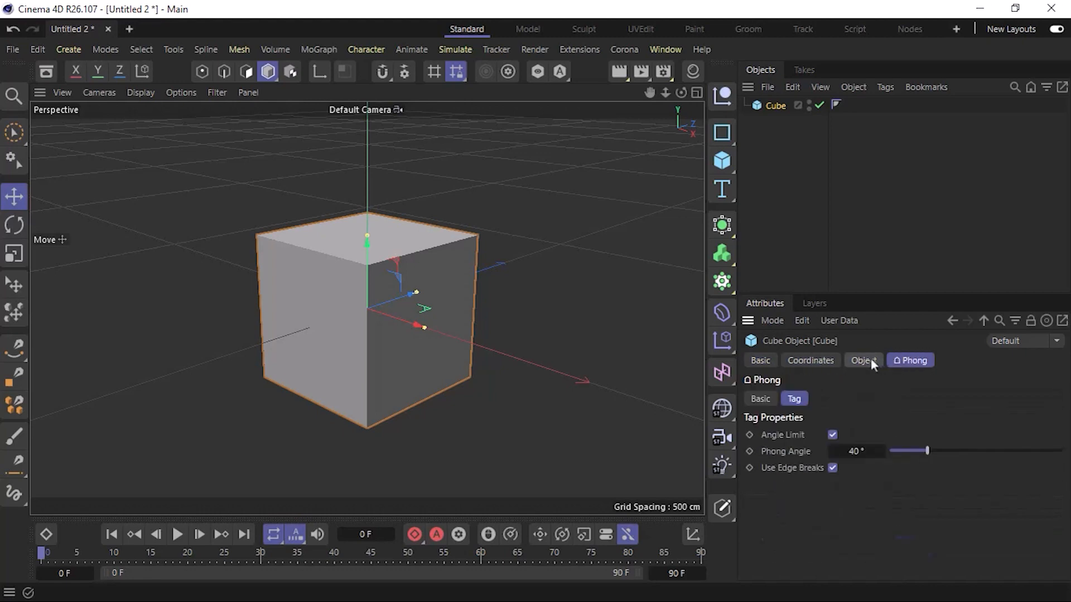
click(872, 361)
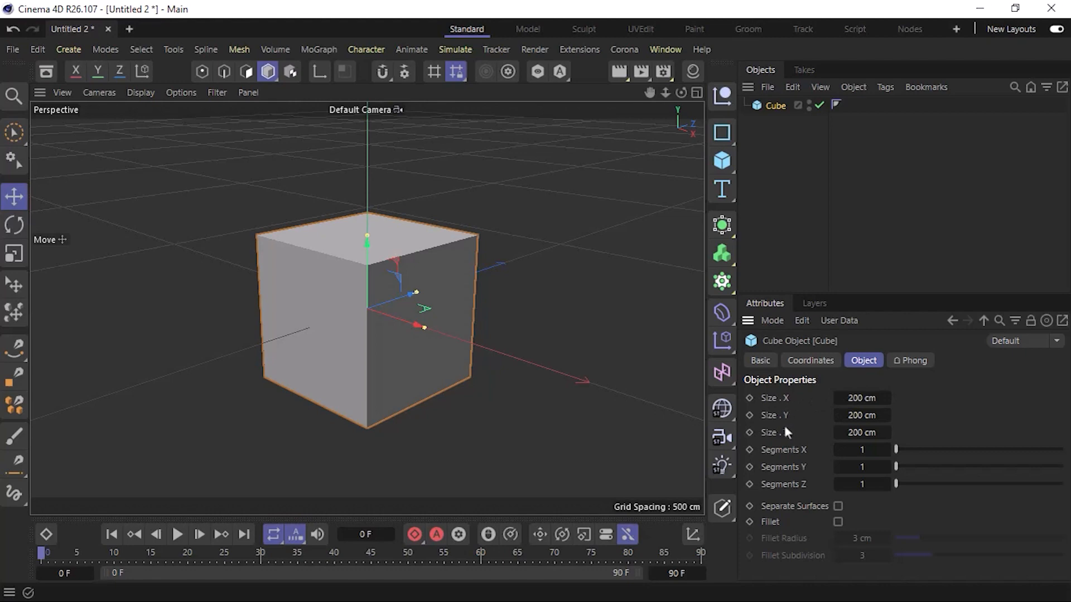
Step: Stretch the cube's X size to 477 cm and undo the change
drag(861, 398, 962, 400)
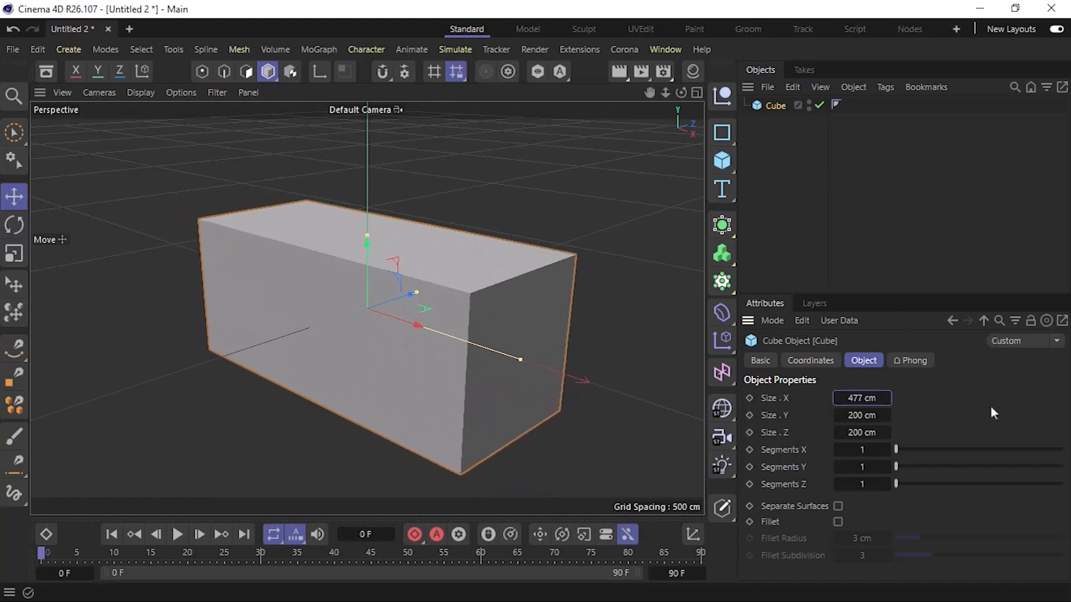
key(ctrl+z)
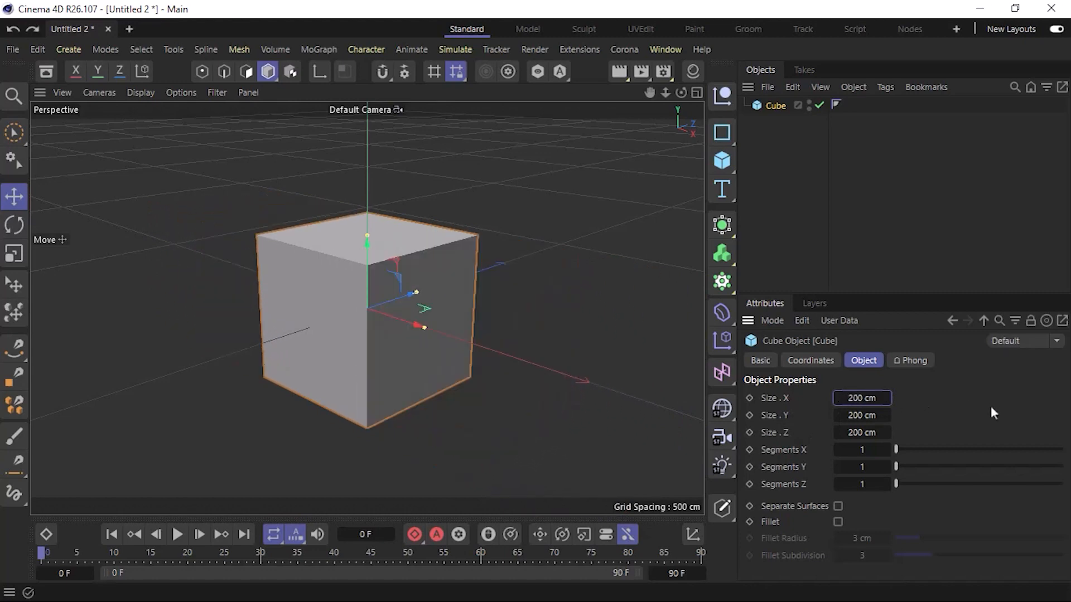
Step: Increase the cube's X size in 1 cm increments up to 223 cm
click(886, 398)
click(887, 396)
click(887, 396)
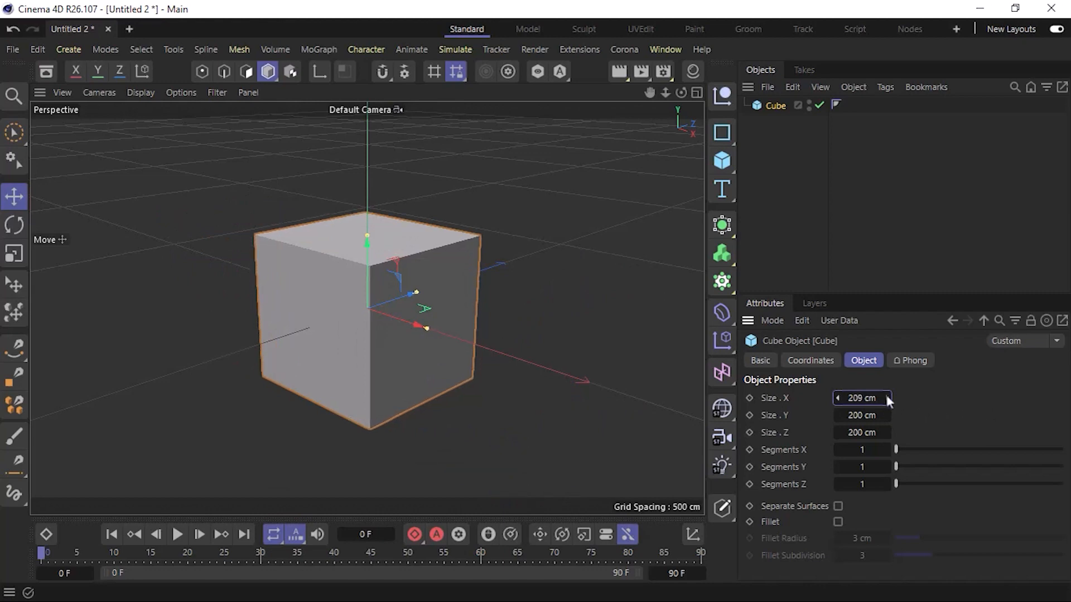
click(886, 396)
click(887, 396)
click(887, 395)
click(886, 396)
click(887, 396)
click(886, 396)
click(887, 396)
click(887, 396)
click(886, 396)
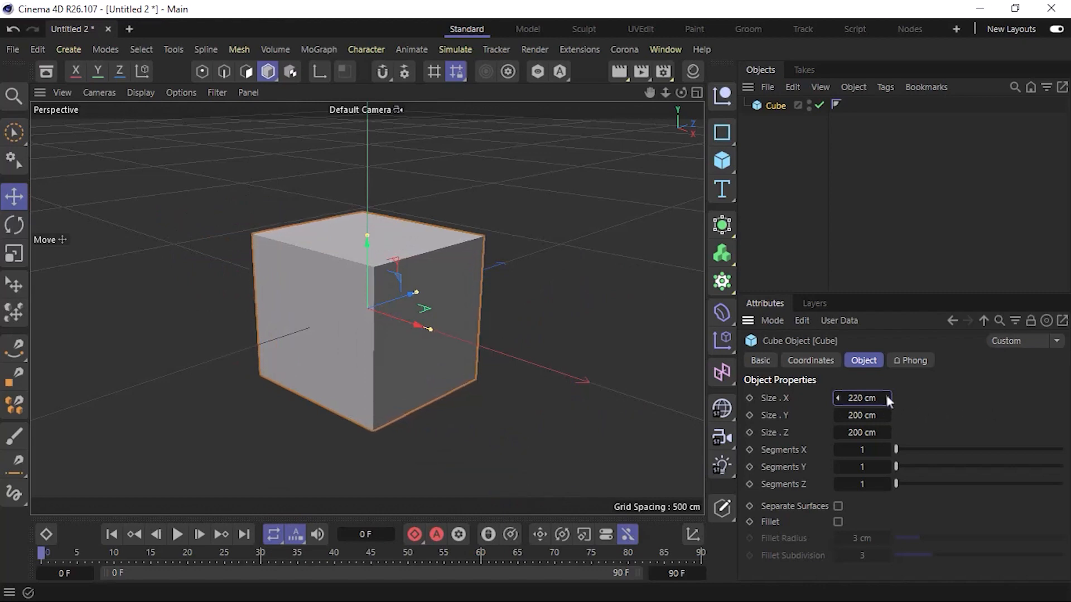
click(887, 396)
click(887, 396)
click(886, 395)
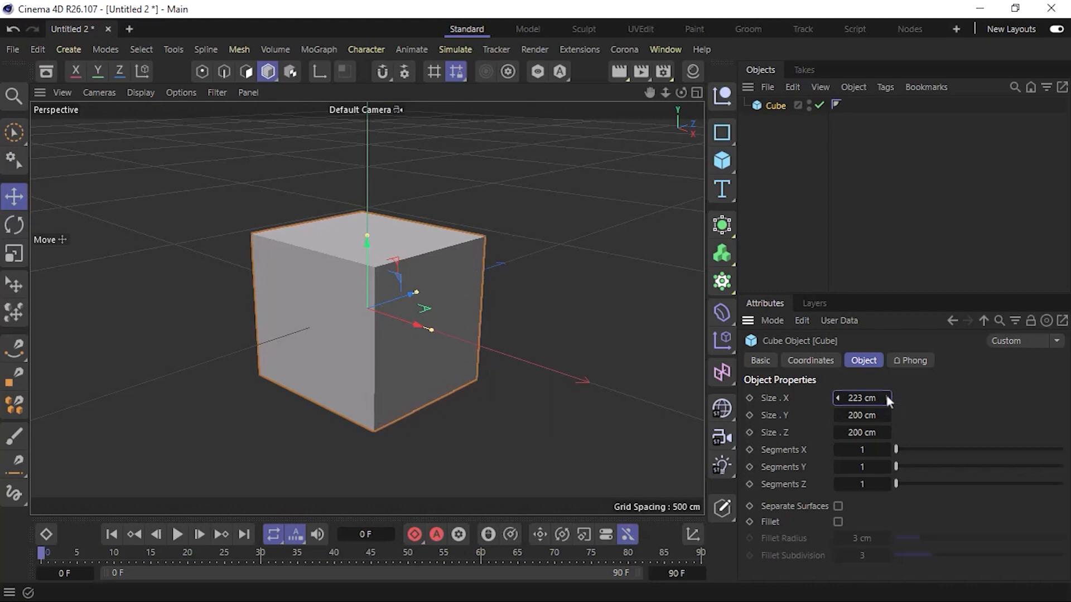
Step: Decrease the cube's X size in 1 cm increments down to 215 cm
click(837, 398)
click(837, 398)
click(837, 397)
click(837, 398)
click(837, 398)
click(837, 397)
click(837, 397)
click(837, 397)
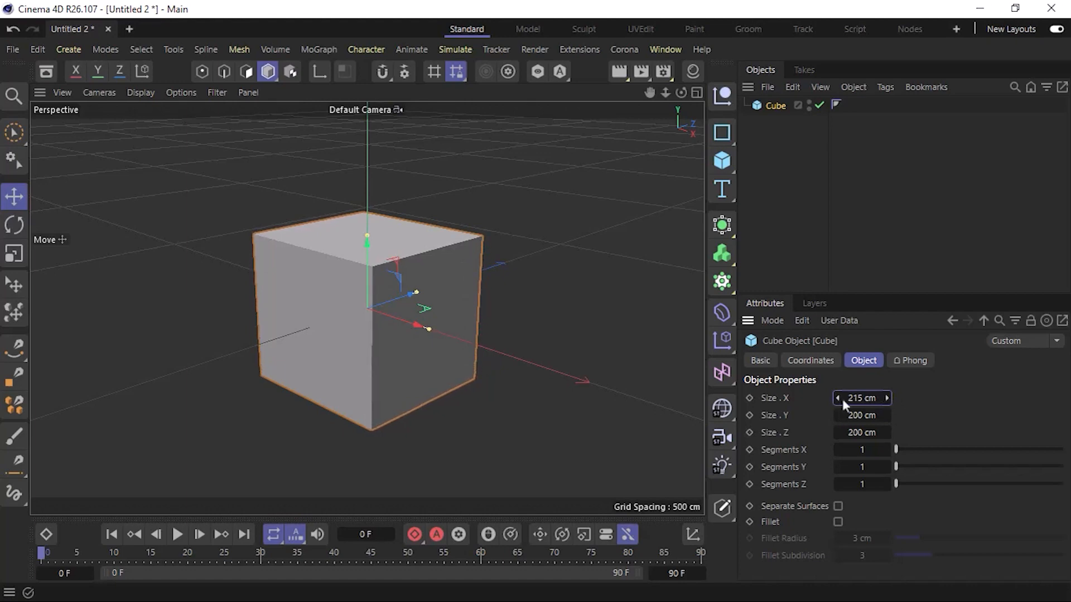
Step: Set the cube's X size to 50 cm, and stretch it in the viewport along X to about 473 cm
double_click(868, 398)
text(50)
key(Return)
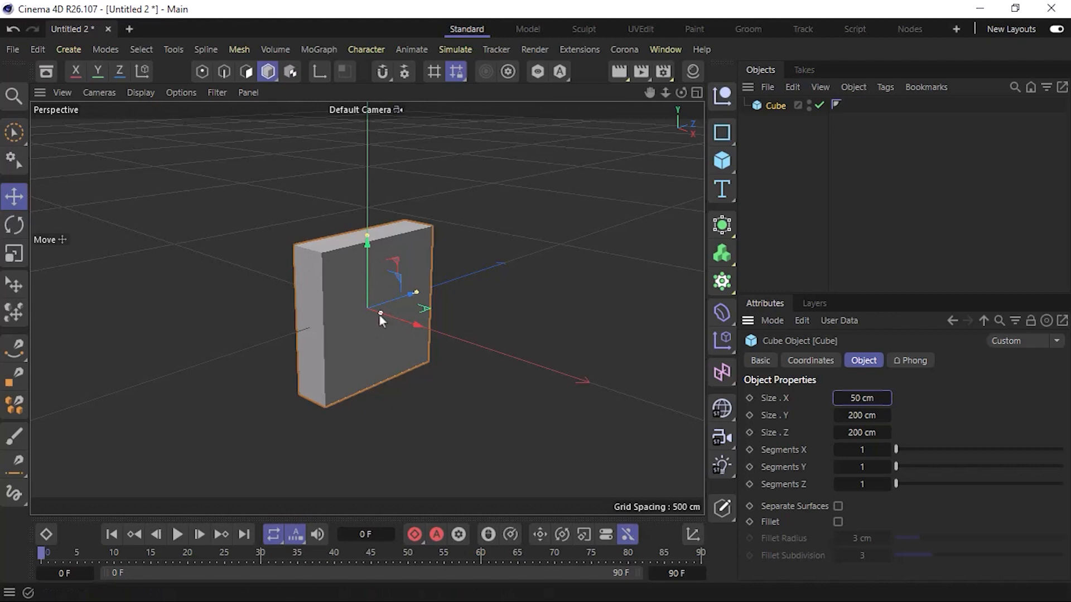
drag(380, 314, 506, 408)
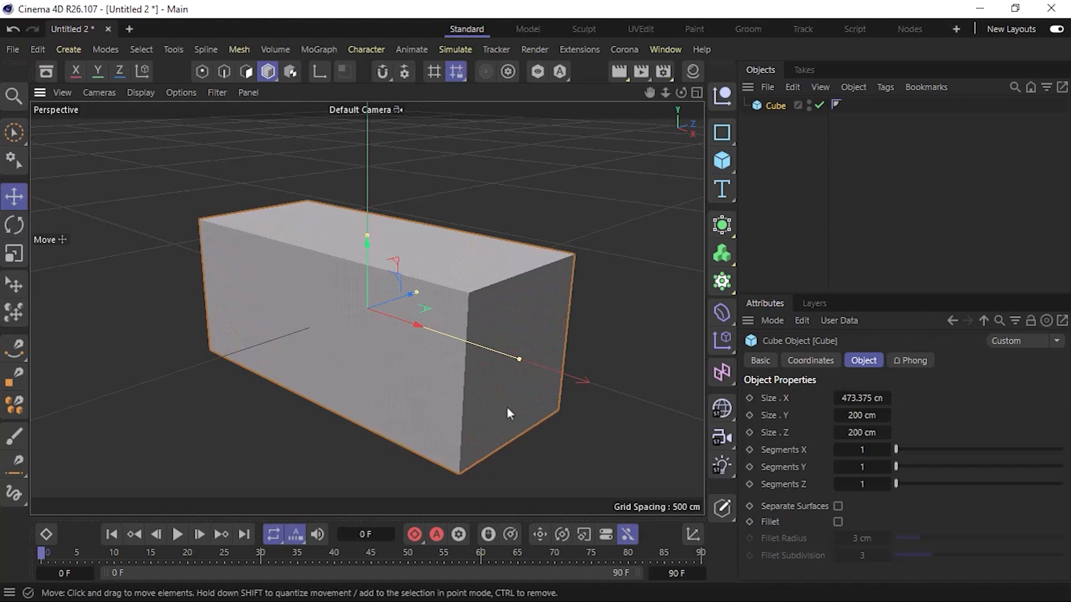
Step: Set the cube's X size to 200 cm
click(861, 399)
text(200)
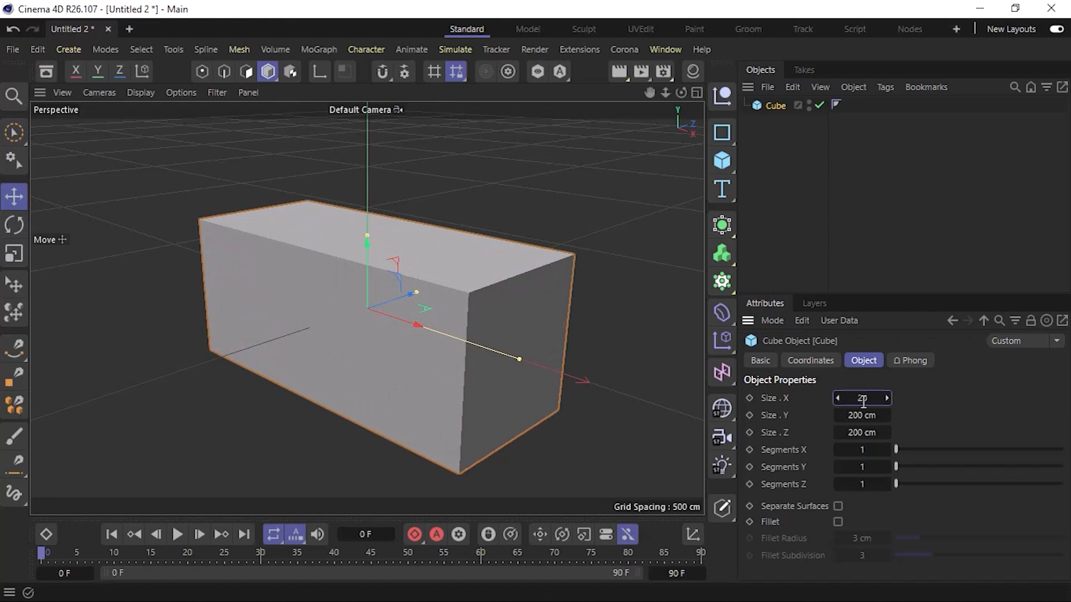
key(Return)
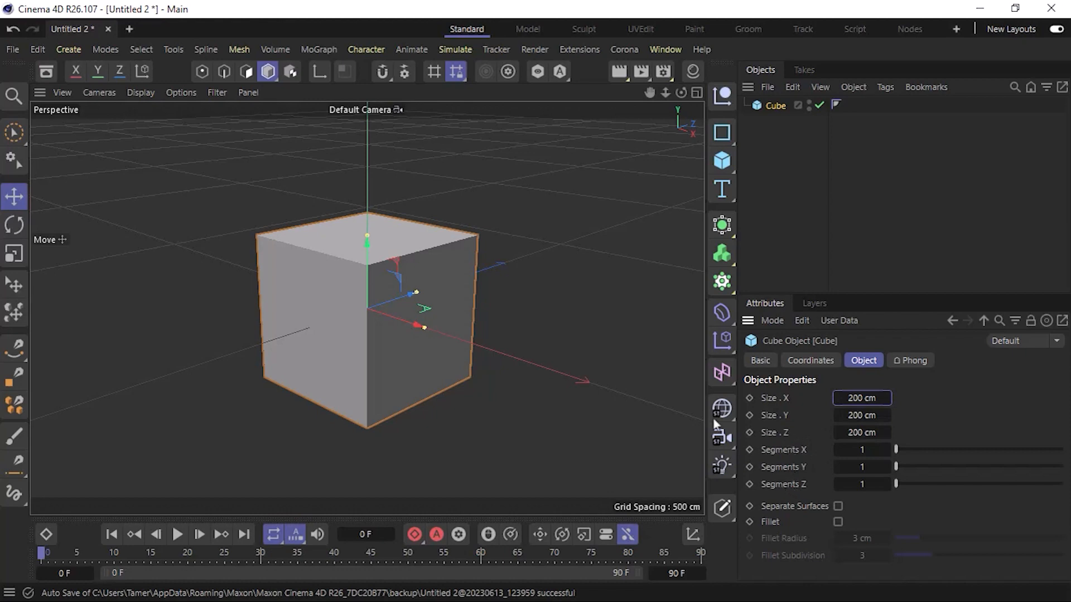
Step: Change the viewport display to Gouraud Shading (Lines) to show the cube's segment lines
click(142, 92)
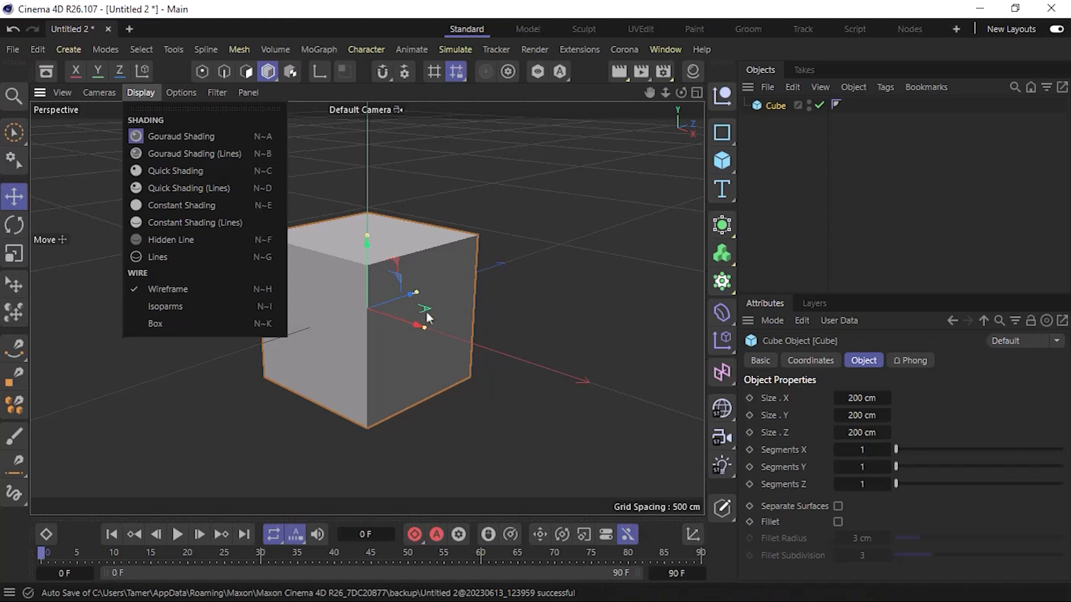
click(196, 155)
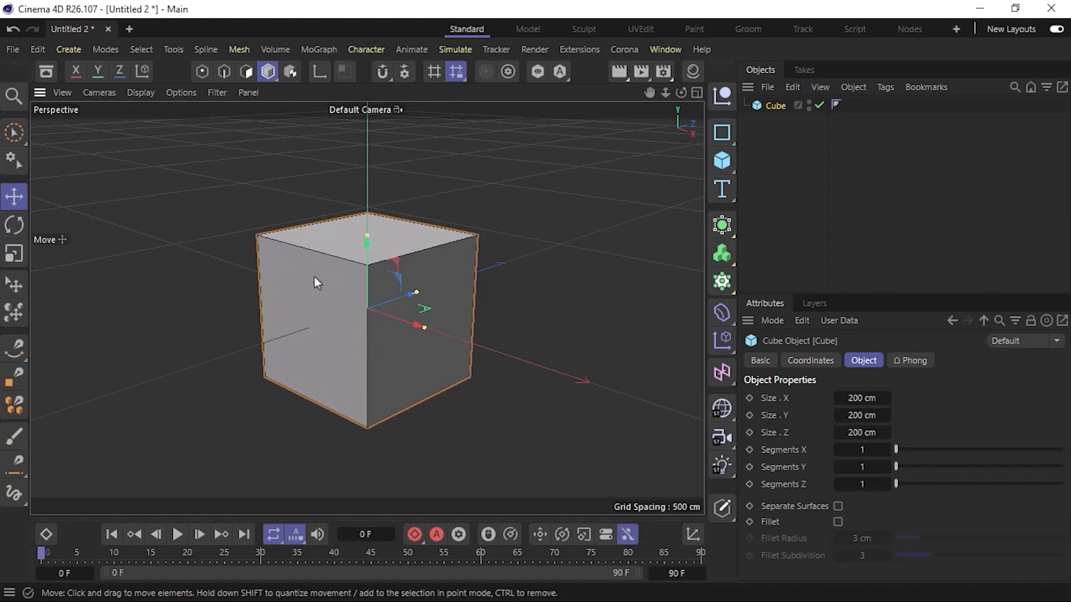
Step: Set the cube's Segments X, Segments Y and Segments Z to 2 each
click(887, 449)
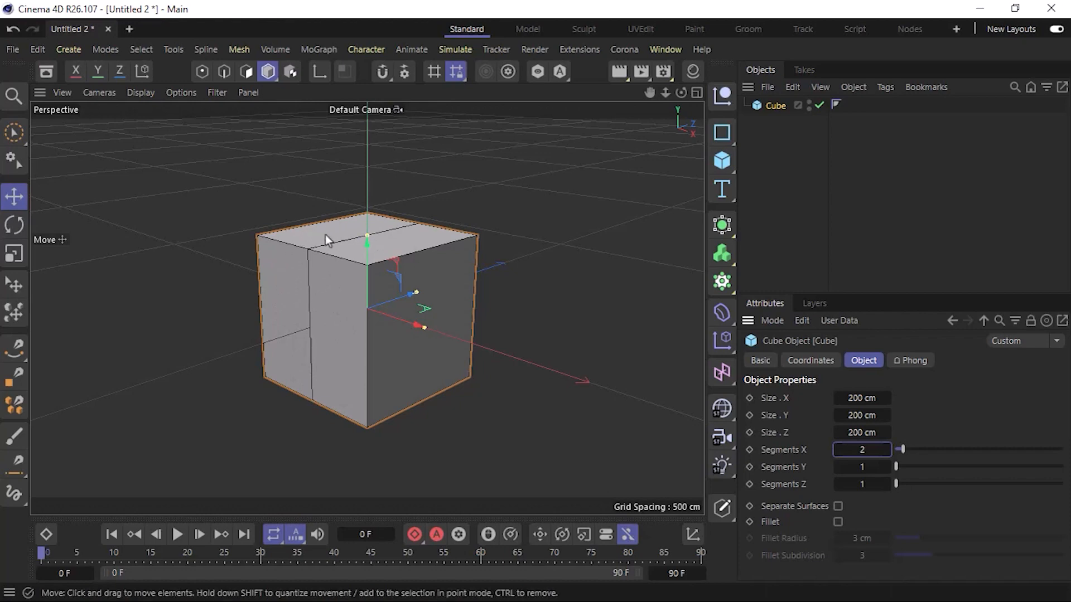
alt+drag(429, 289, 116, 285)
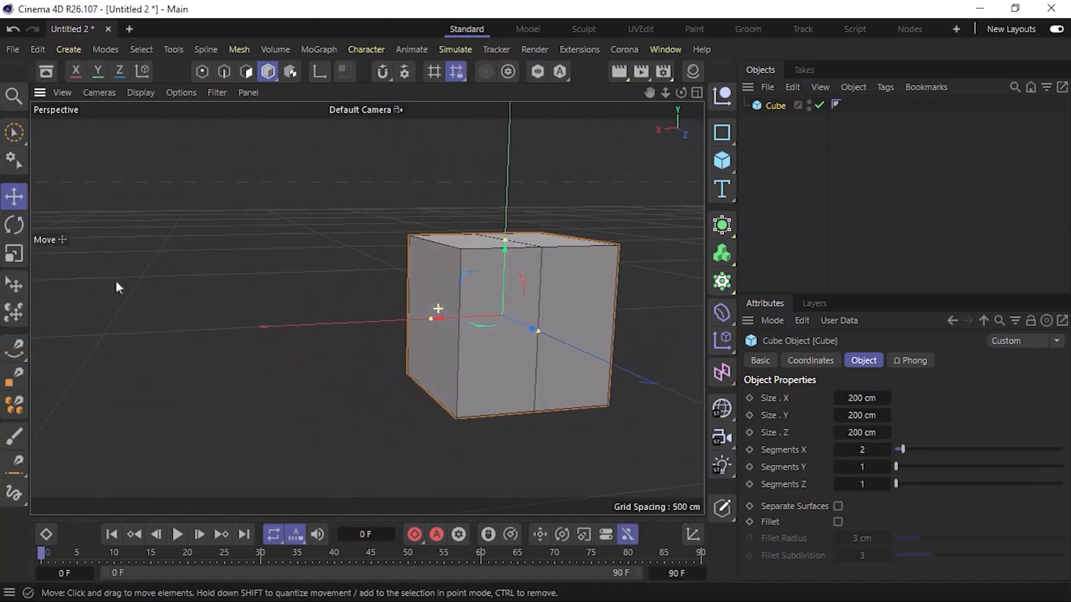
alt+drag(509, 415, 526, 278)
alt+drag(409, 320, 651, 466)
alt+middle_drag(261, 304, 413, 306)
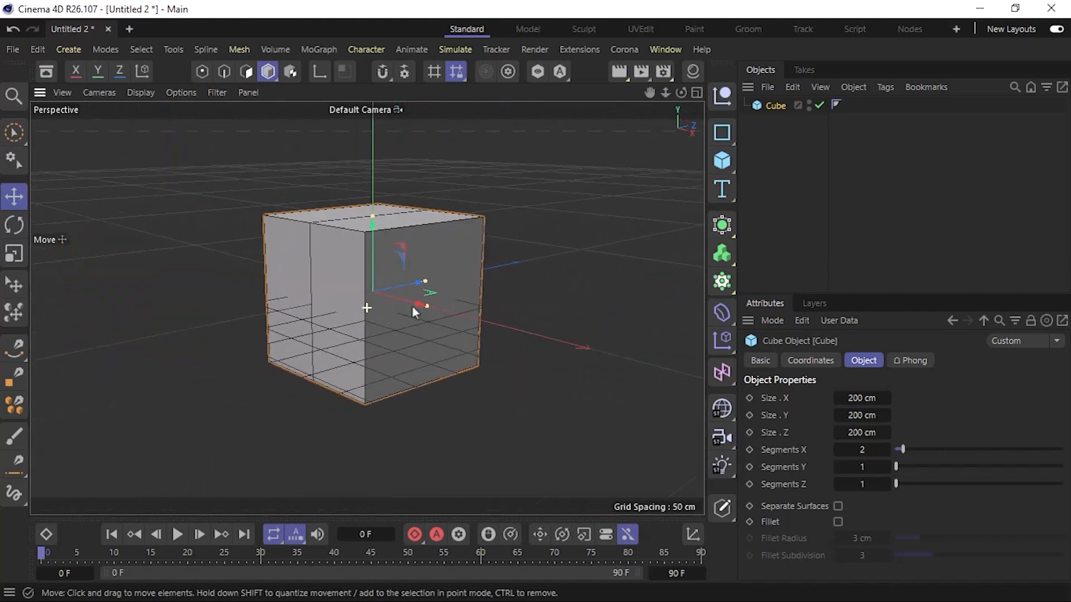
alt+drag(380, 310, 393, 334)
alt+middle_drag(398, 342, 396, 328)
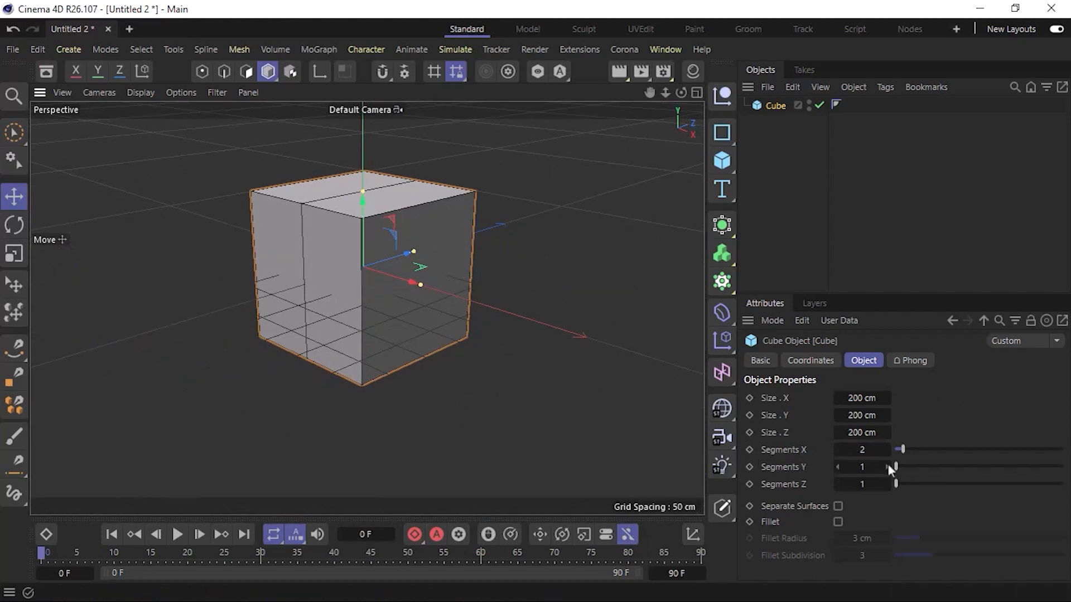
drag(896, 467, 901, 466)
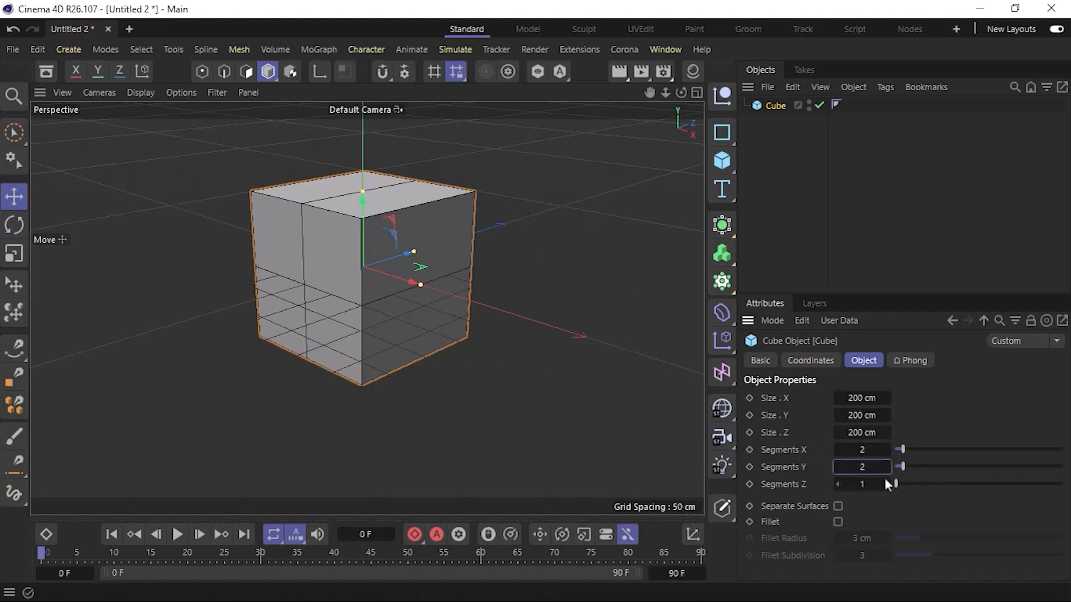
drag(895, 484, 902, 484)
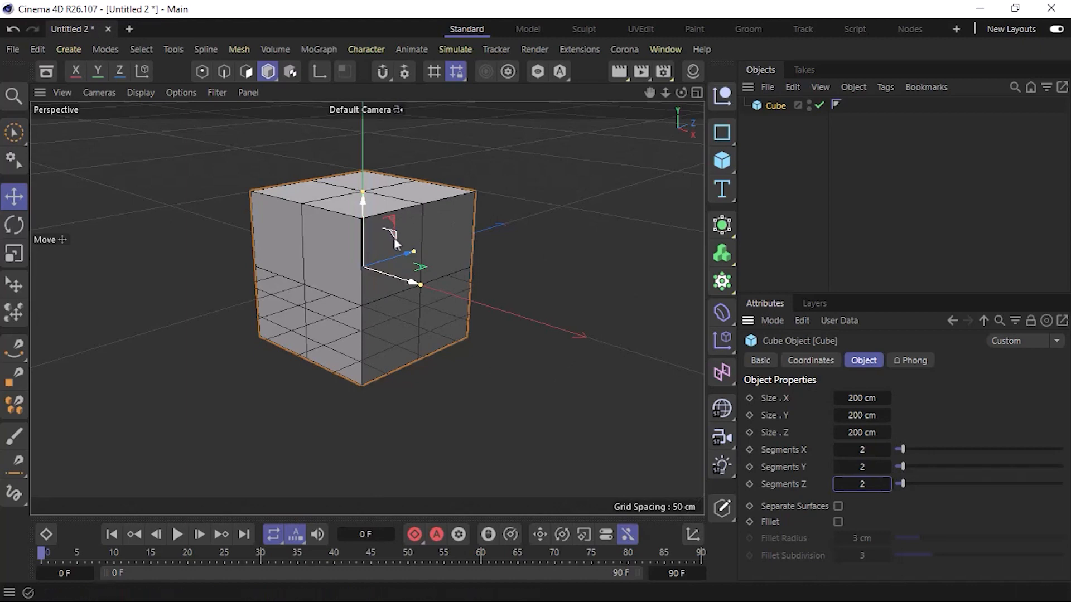
Step: Raise the cube's Segments X to 16, and reduce the value to 10
alt+drag(366, 306, 380, 256)
mouse_move(380, 256)
alt+mouse_down()
mouse_move(380, 332)
mouse_move(393, 255)
mouse_move(477, 211)
mouse_move(385, 289)
alt+mouse_up()
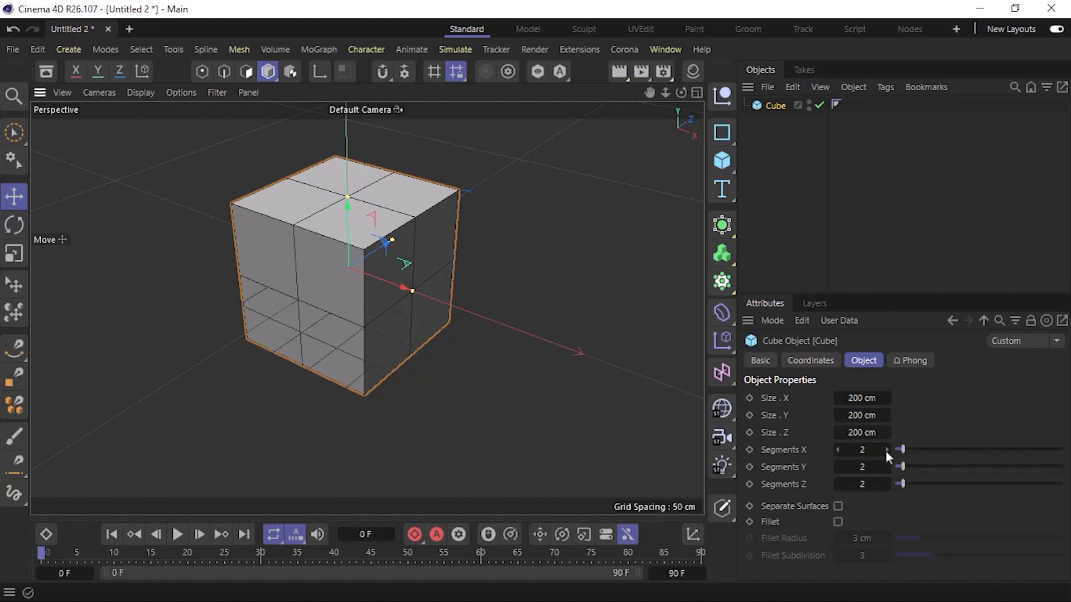
drag(869, 450, 898, 450)
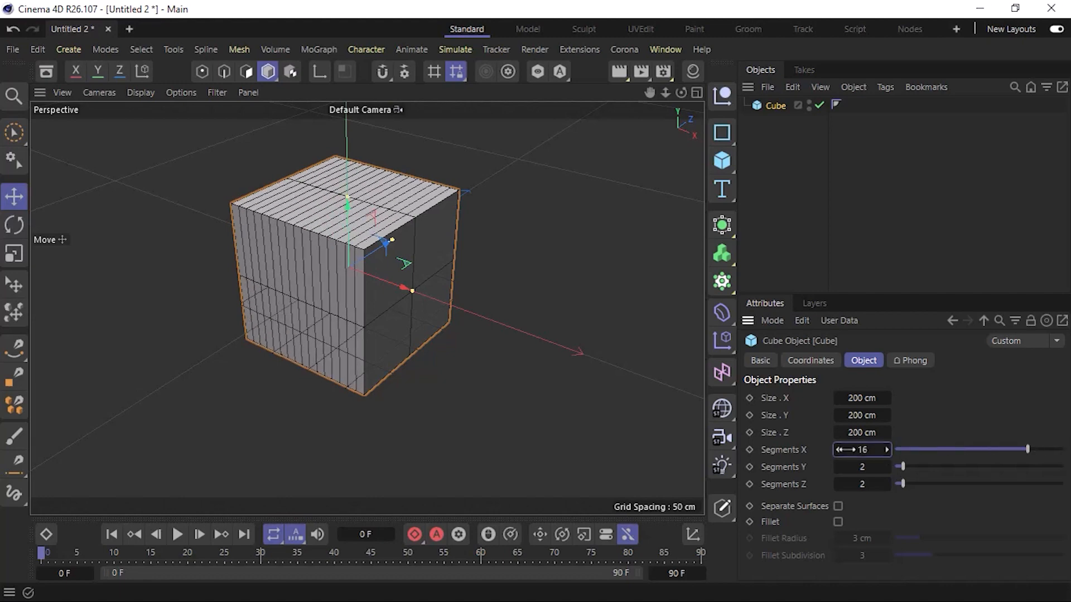
double_click(875, 450)
text(10)
key(Return)
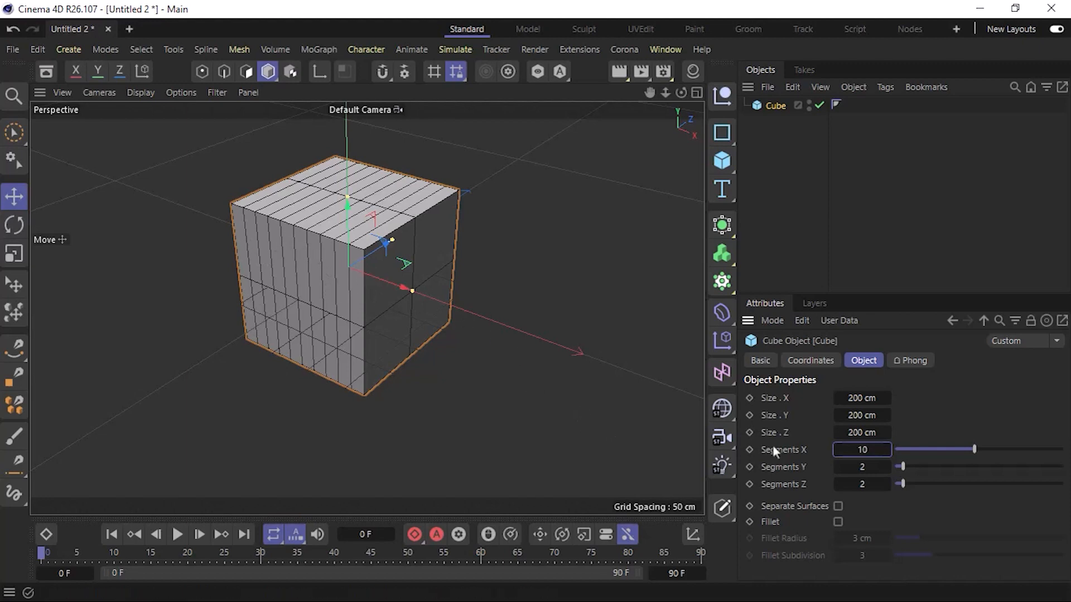
Step: Set the cube's Segments Y to 10
key(Tab)
text(10)
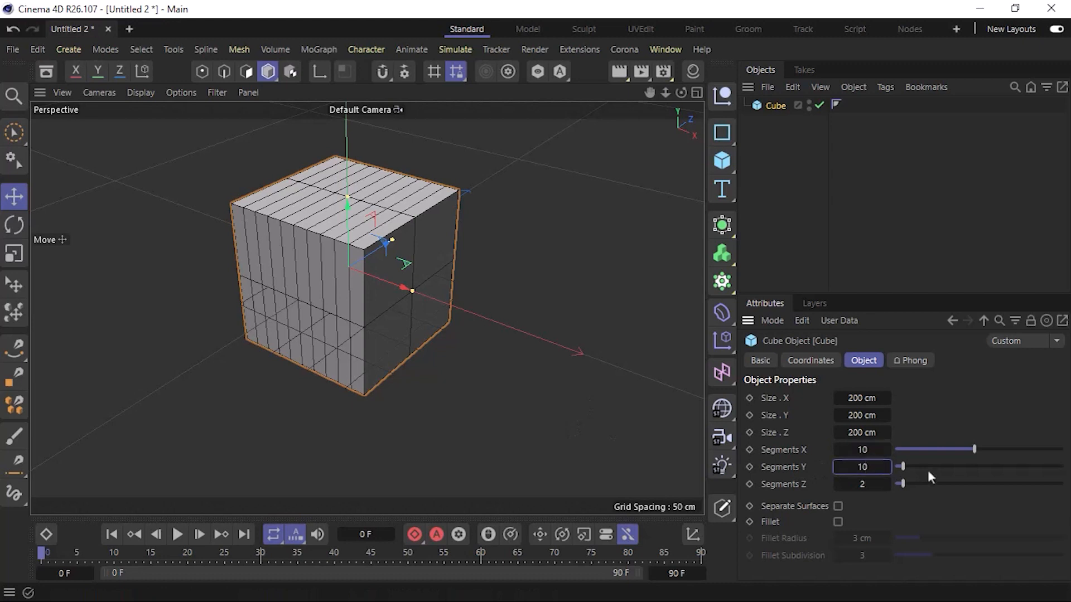
key(Return)
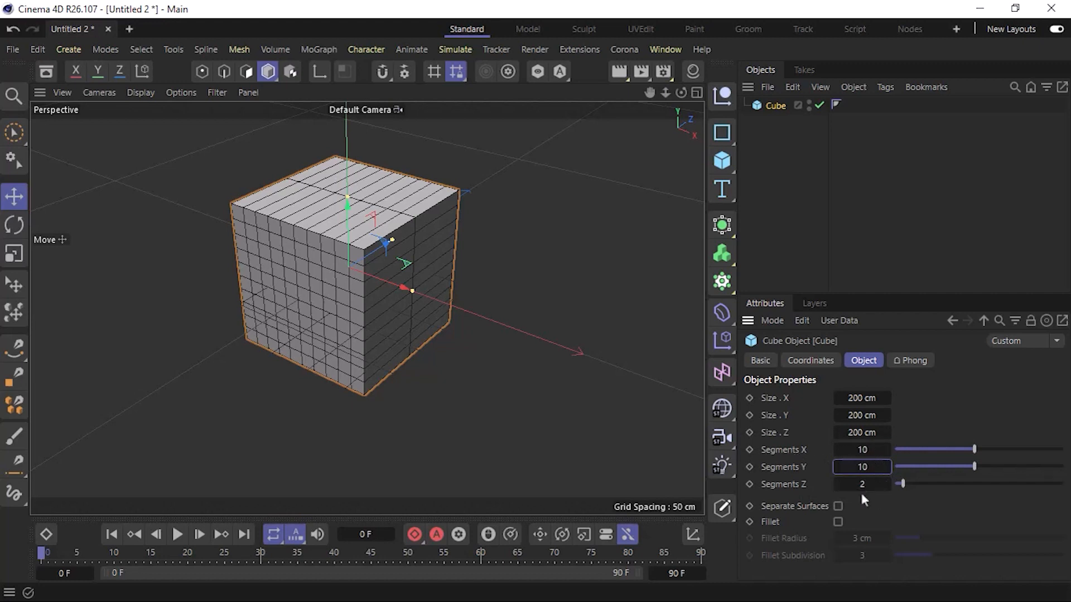
Step: Set the cube's Segments X and Segments Y back to 2 each
click(862, 449)
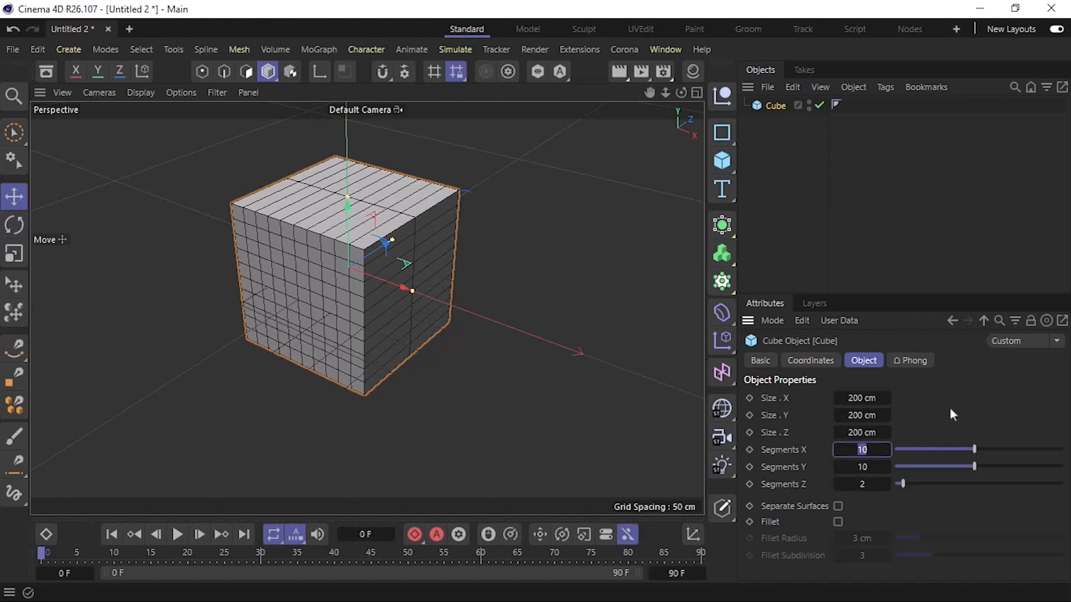
text(2)
key(Tab)
text(2)
key(Return)
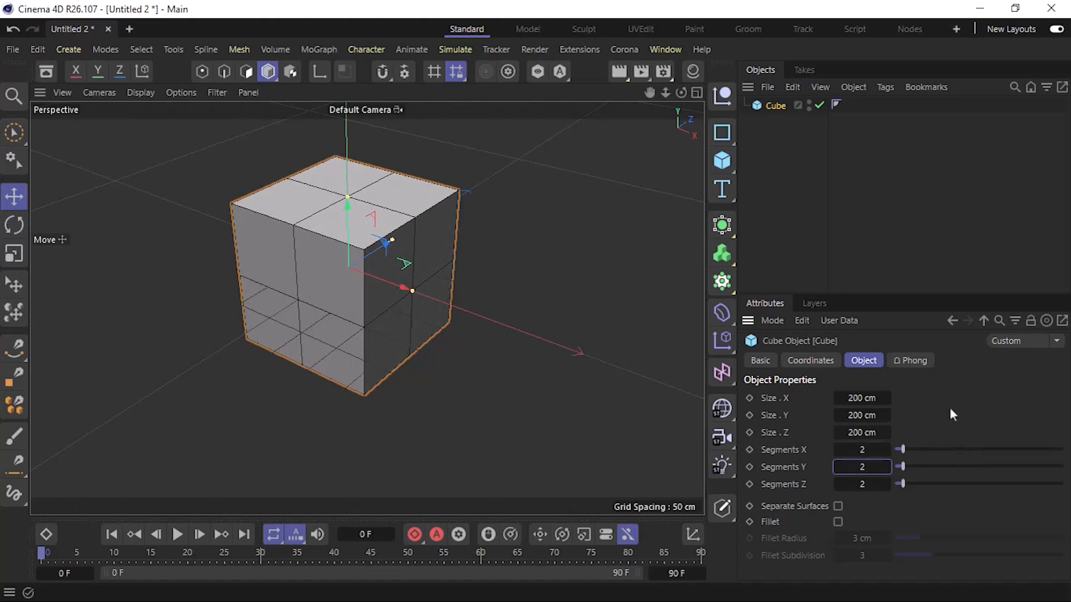
Step: Hide the Workplane grid in the perspective viewport's display filter
mouse_move(350, 327)
alt+mouse_down()
mouse_move(341, 273)
mouse_move(363, 199)
mouse_move(356, 317)
alt+mouse_up()
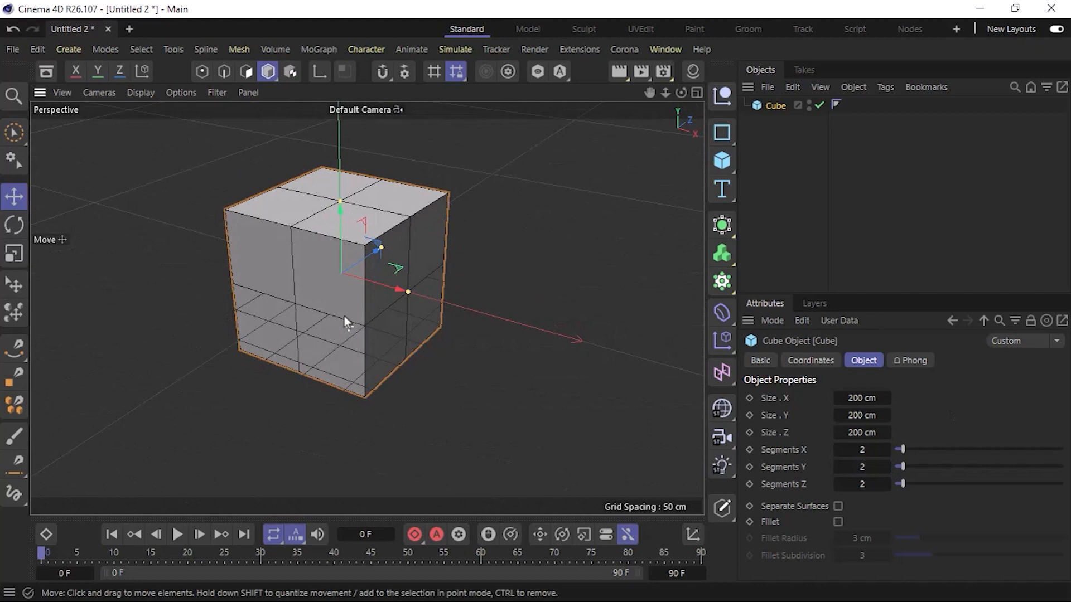
mouse_move(303, 287)
alt+mouse_down()
mouse_move(366, 279)
mouse_move(316, 283)
mouse_move(306, 298)
alt+mouse_up()
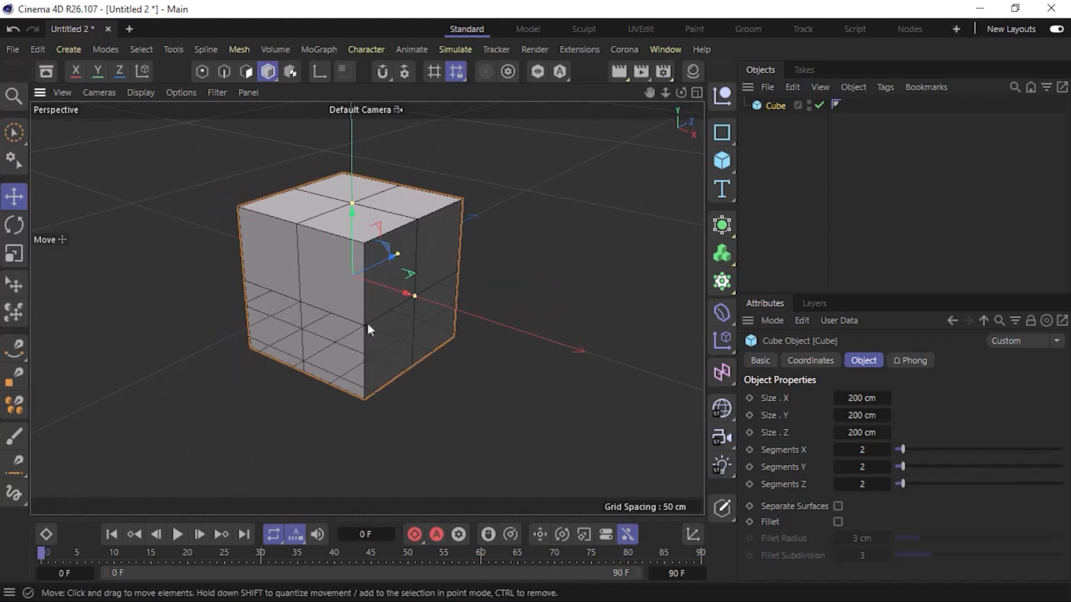
click(217, 96)
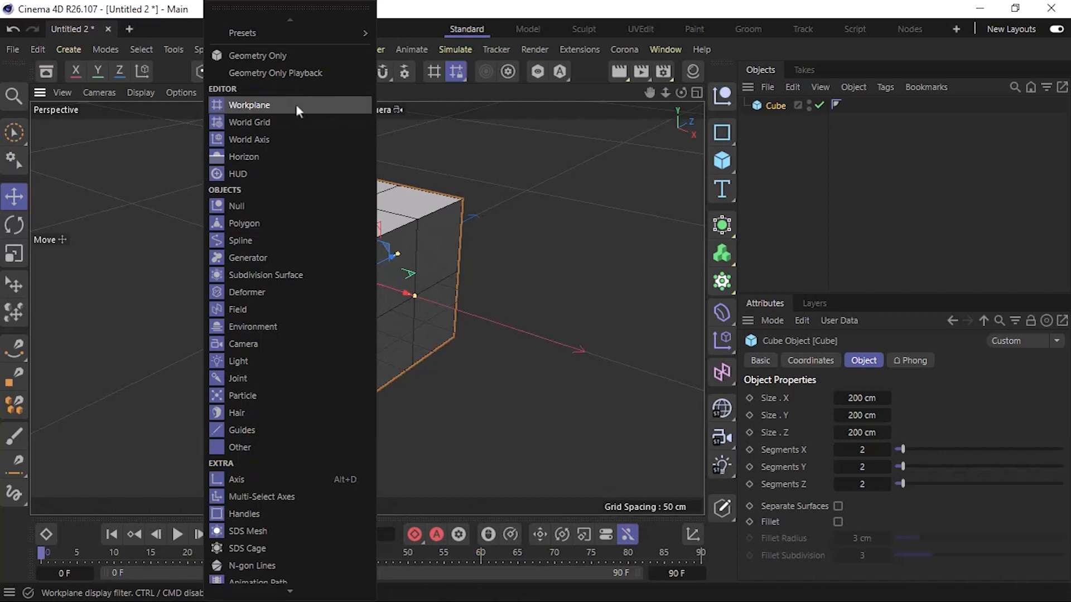
click(625, 256)
scroll(558, 264, down, 5)
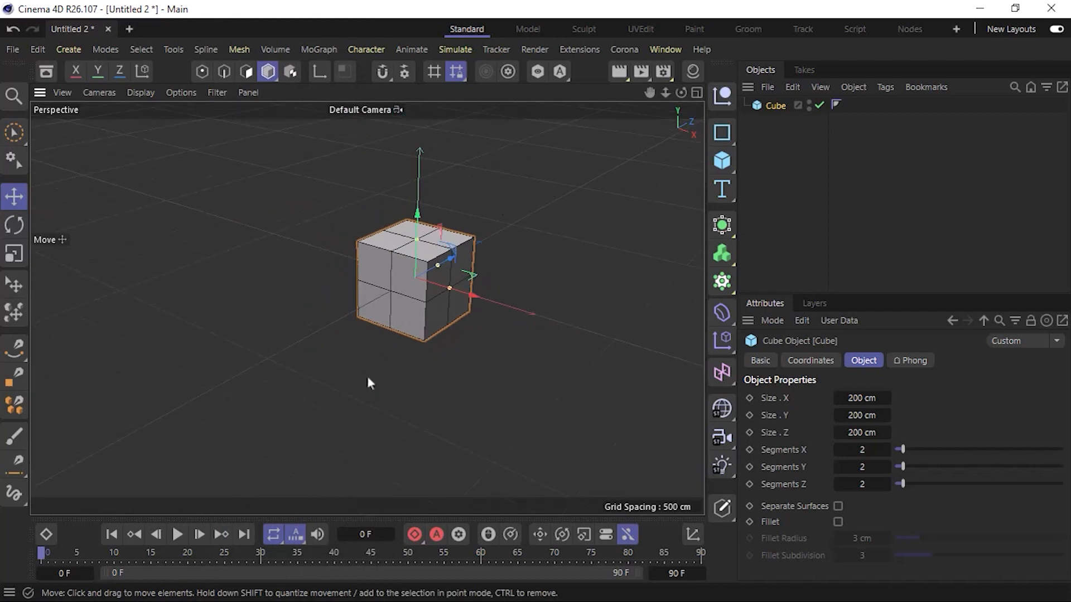
click(216, 92)
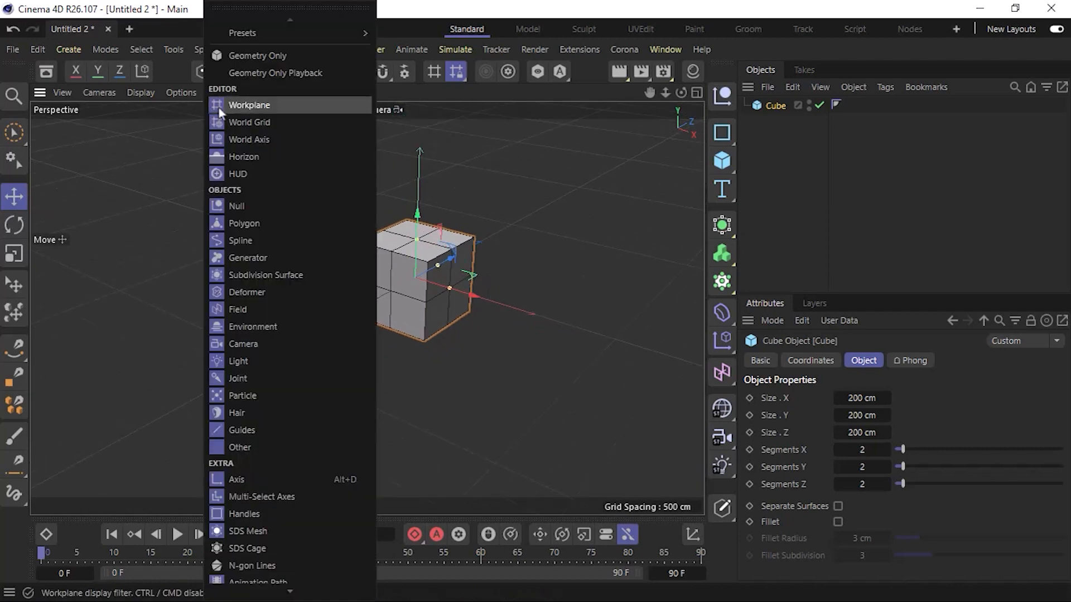
click(282, 106)
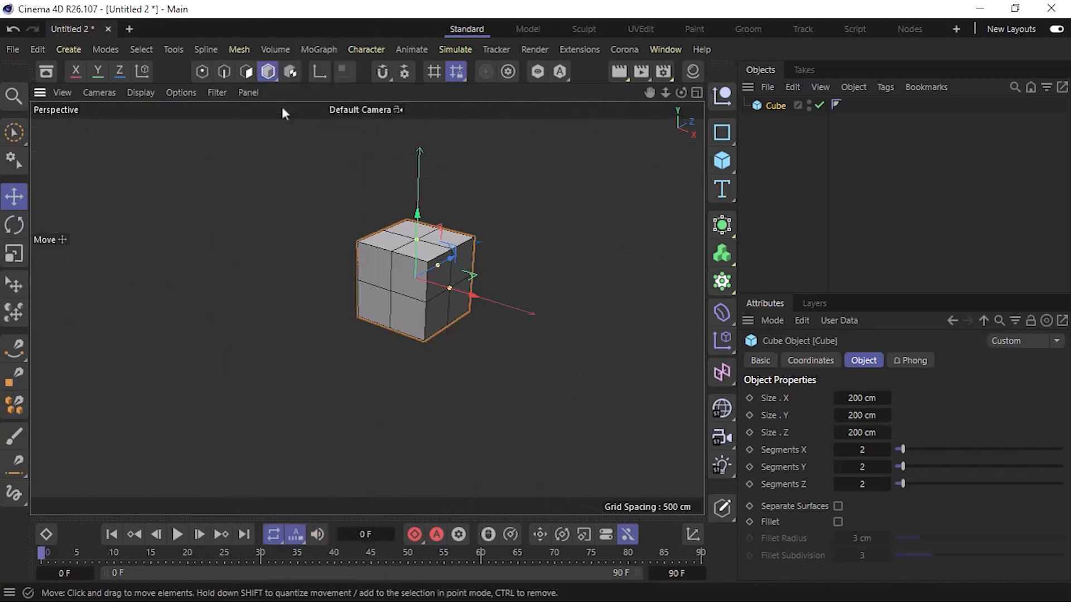
mouse_move(403, 315)
alt+mouse_down()
mouse_move(406, 247)
mouse_move(414, 306)
alt+mouse_up()
scroll(404, 289, up, 4)
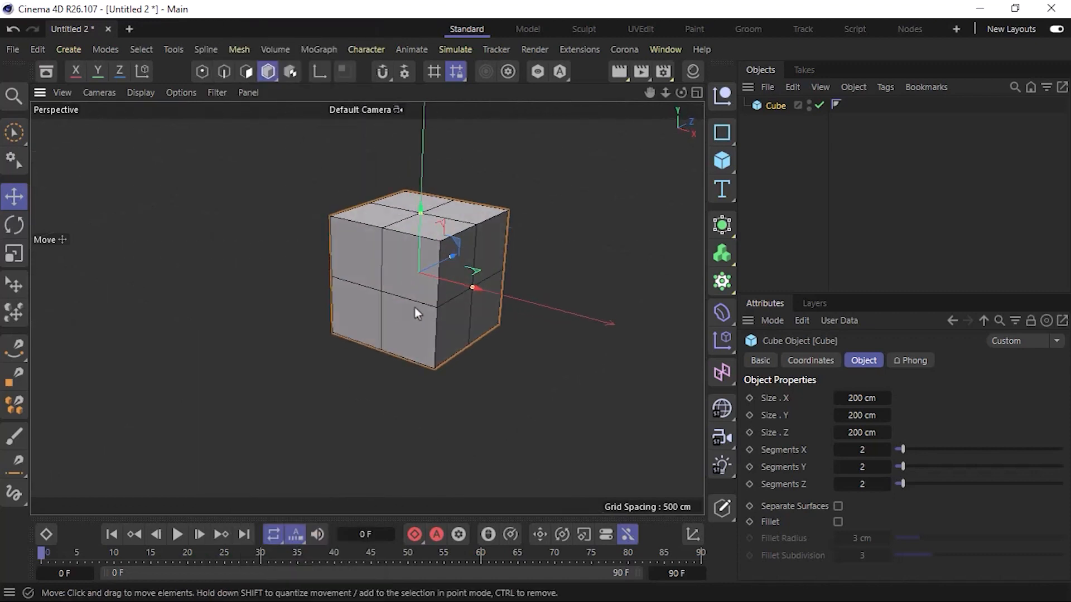
alt+middle_drag(414, 307, 362, 315)
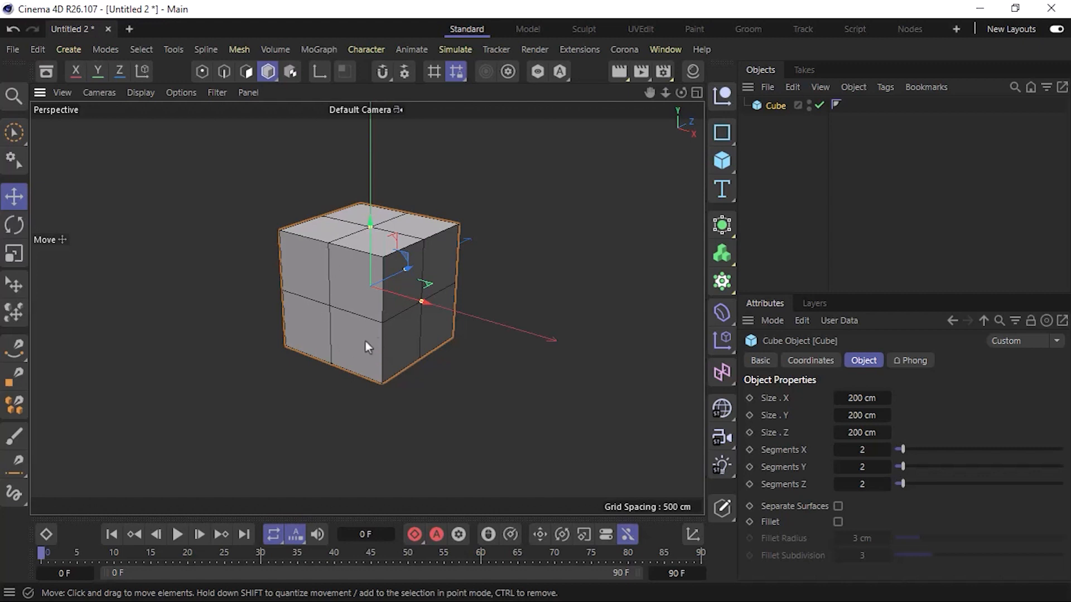
Step: Set the cube's Segments X, Segments Y and Segments Z to 4 each
double_click(866, 451)
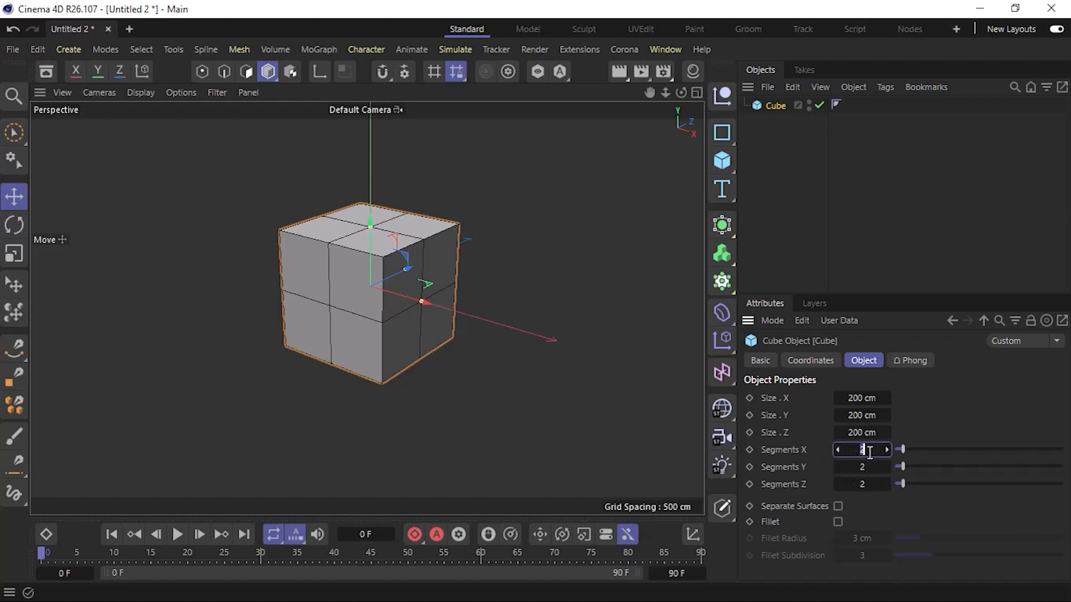
text(4)
key(Tab)
text(4)
key(Tab)
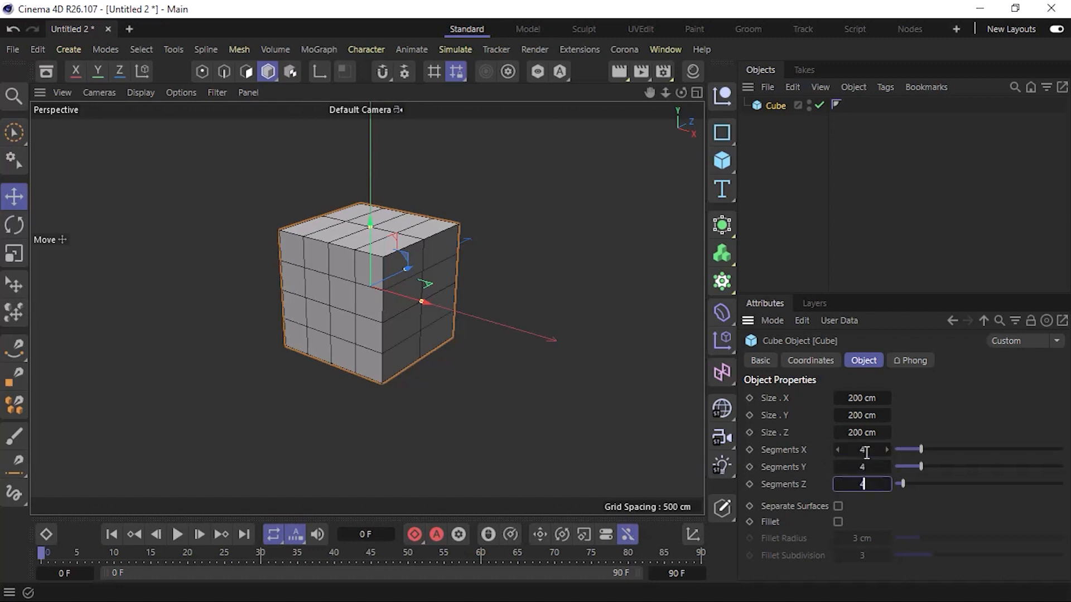
text(4)
key(Tab)
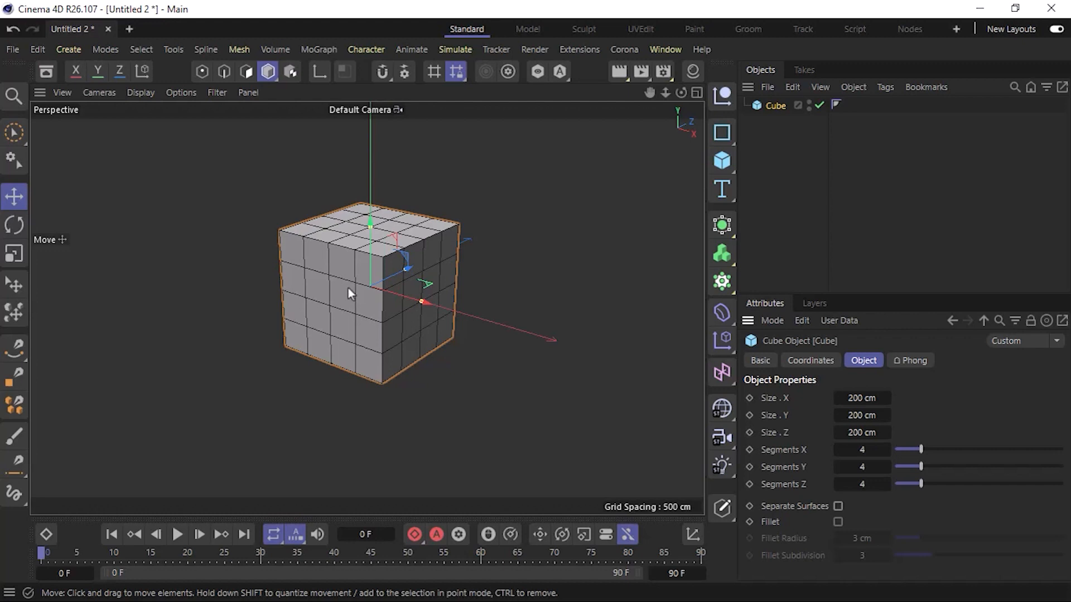
Step: Make the cube editable and extrude a single polygon outward from its front face in Polygons mode
key(c)
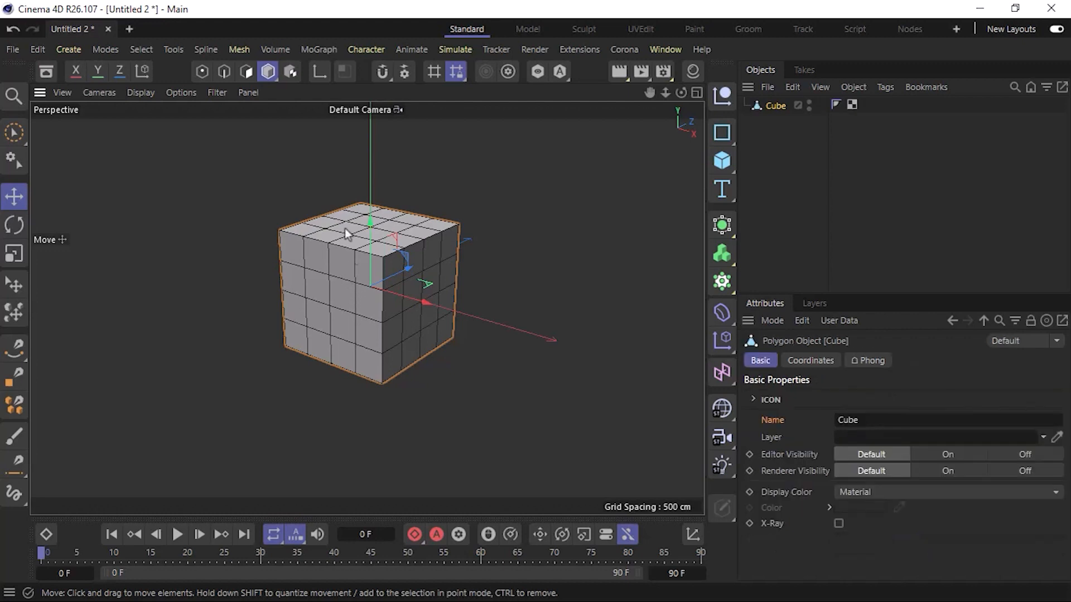
click(246, 73)
click(328, 299)
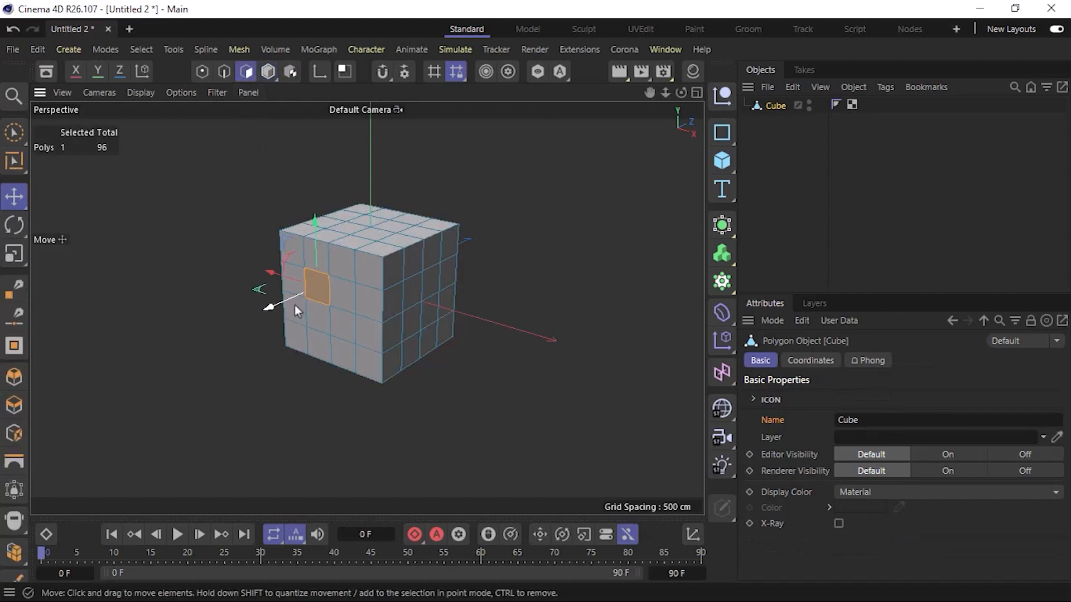
ctrl+drag(290, 303, 242, 310)
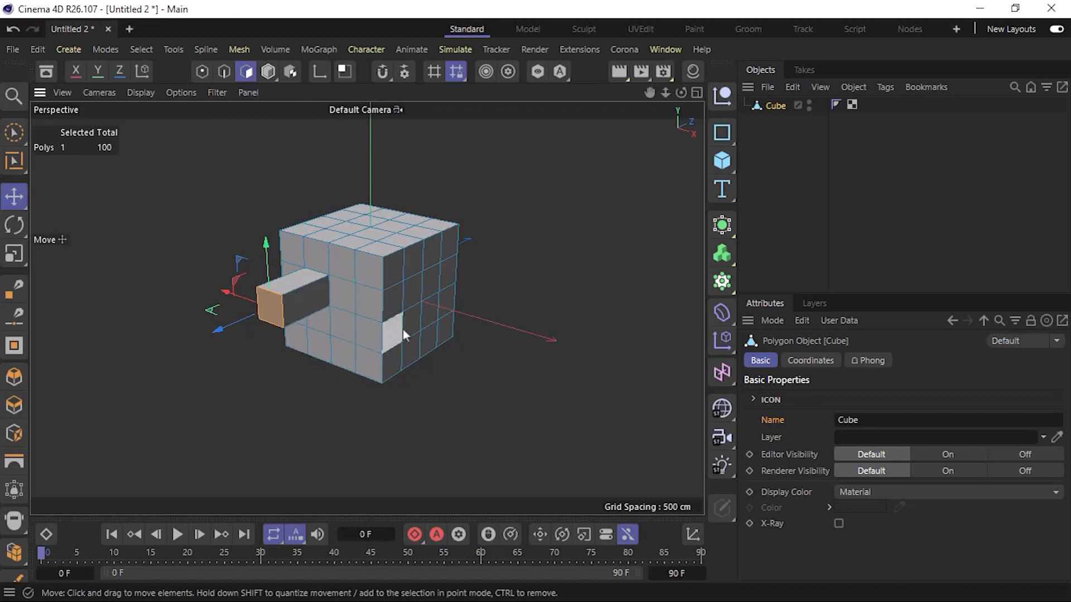
Step: Extrude one polygon outward along the X axis from the cube's adjacent side face
click(412, 290)
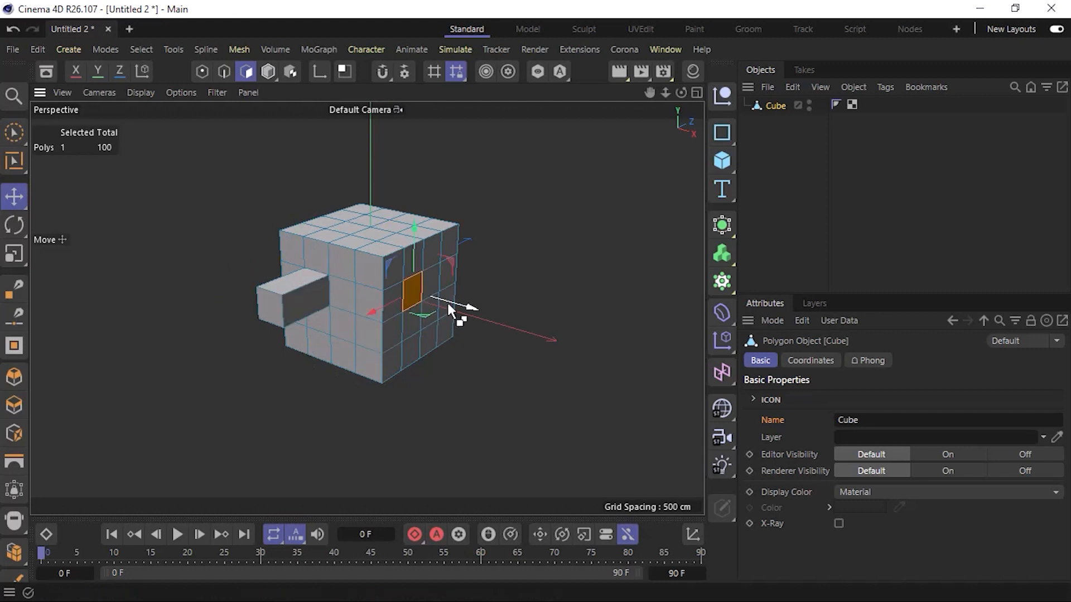
ctrl+drag(448, 303, 524, 332)
mouse_move(334, 347)
alt+mouse_down()
mouse_move(344, 308)
mouse_move(483, 186)
mouse_move(570, 225)
mouse_move(391, 270)
mouse_move(303, 319)
mouse_move(229, 339)
mouse_move(313, 348)
alt+mouse_up()
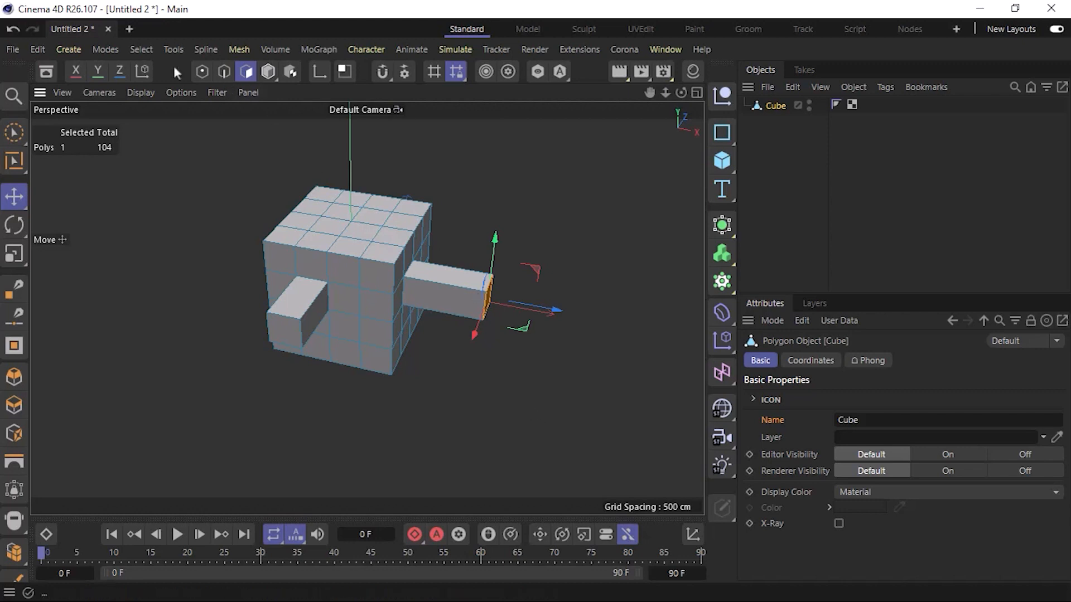
Step: Undo both polygon extrusions and the conversion of the cube to an editable object, and return to Model mode
click(13, 31)
click(14, 30)
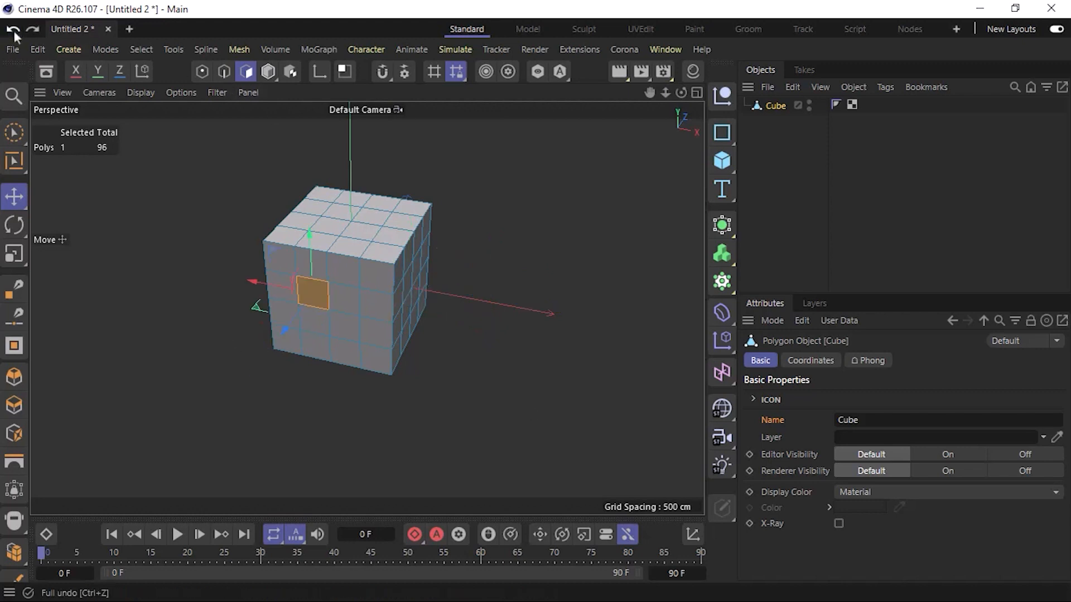
click(13, 30)
click(13, 30)
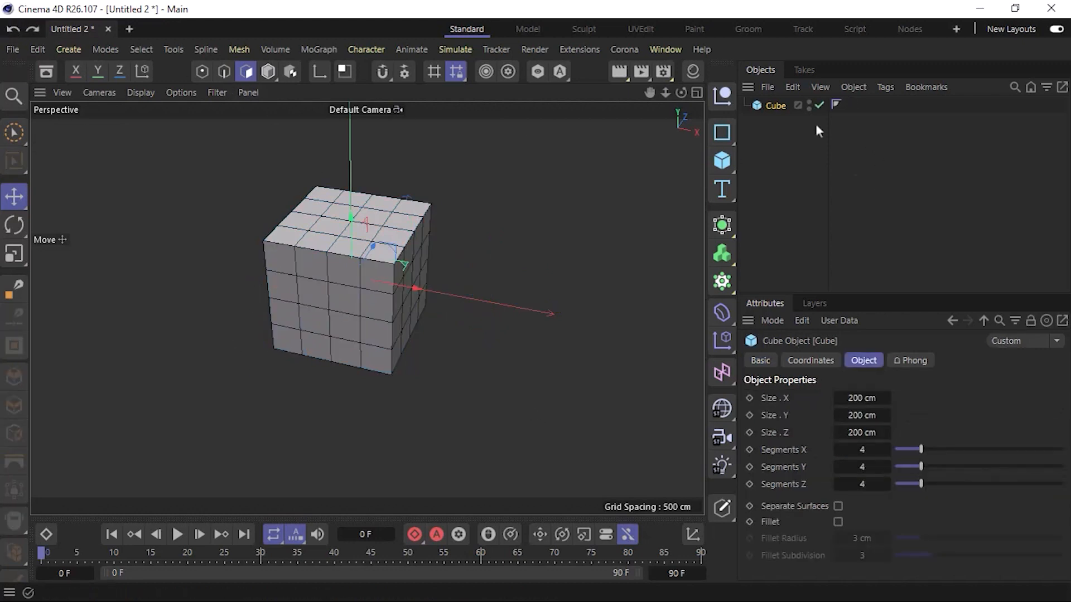
alt+drag(374, 330, 305, 306)
scroll(400, 333, up, 3)
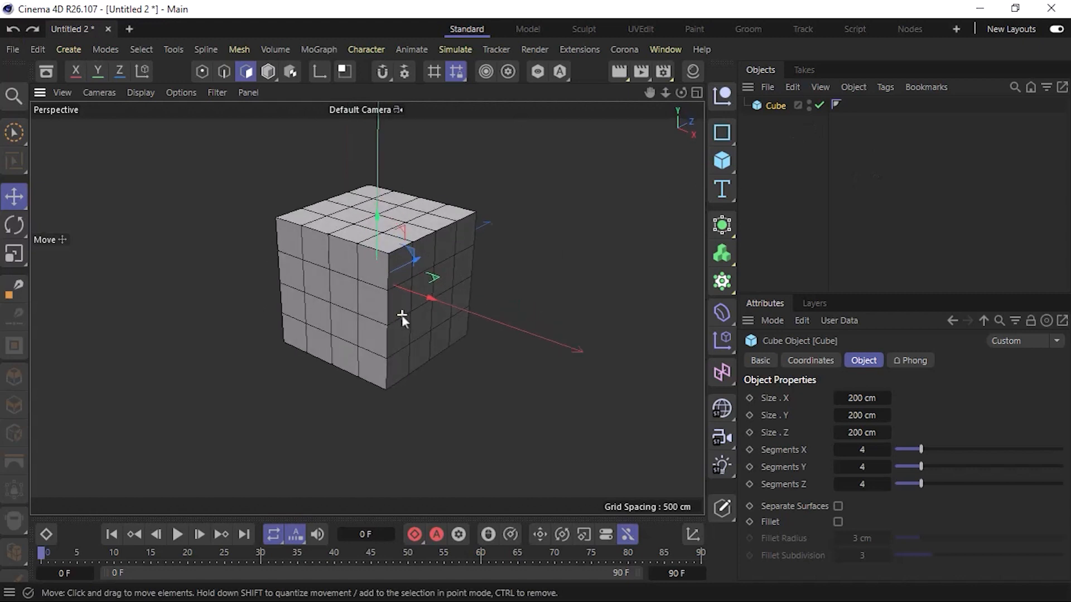
click(274, 72)
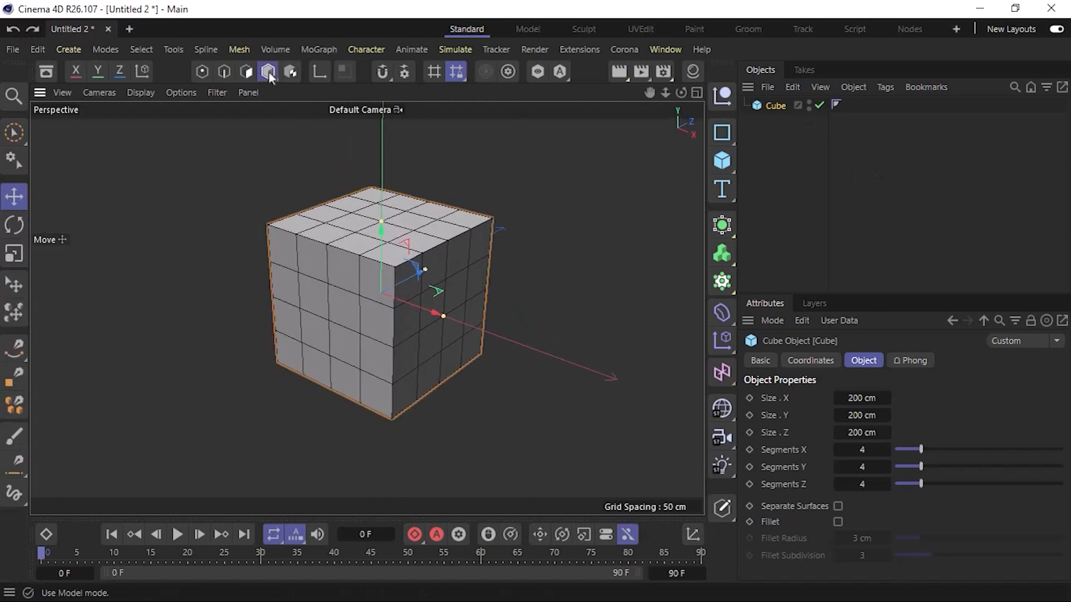
Step: Lower the parametric cube's Segments X, Segments Y and Segments Z to 2 each
click(872, 449)
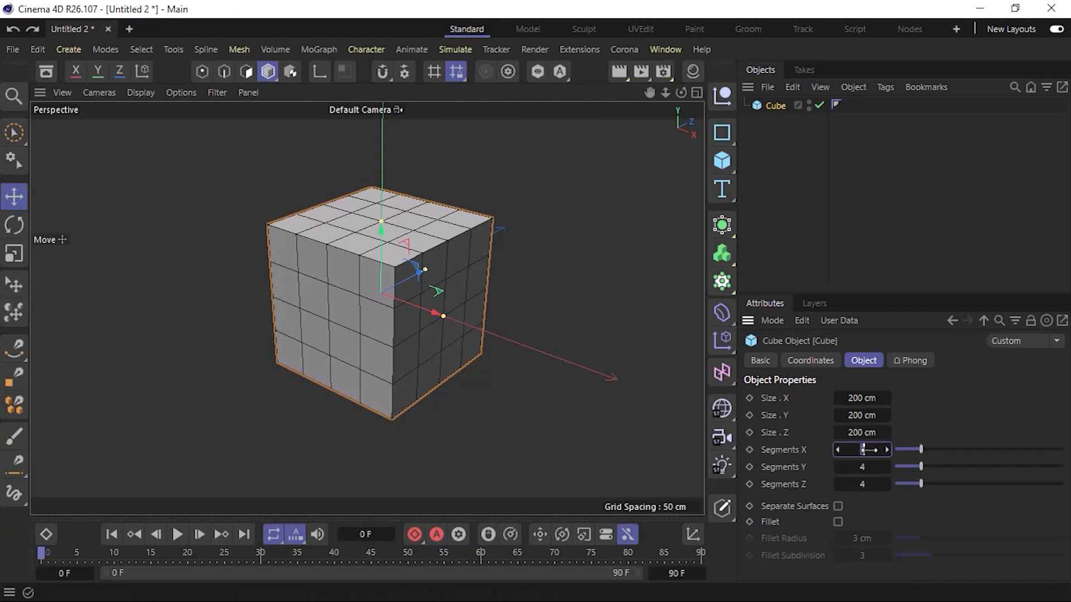
text(2)
key(Tab)
text(2)
key(Tab)
text(2)
key(Return)
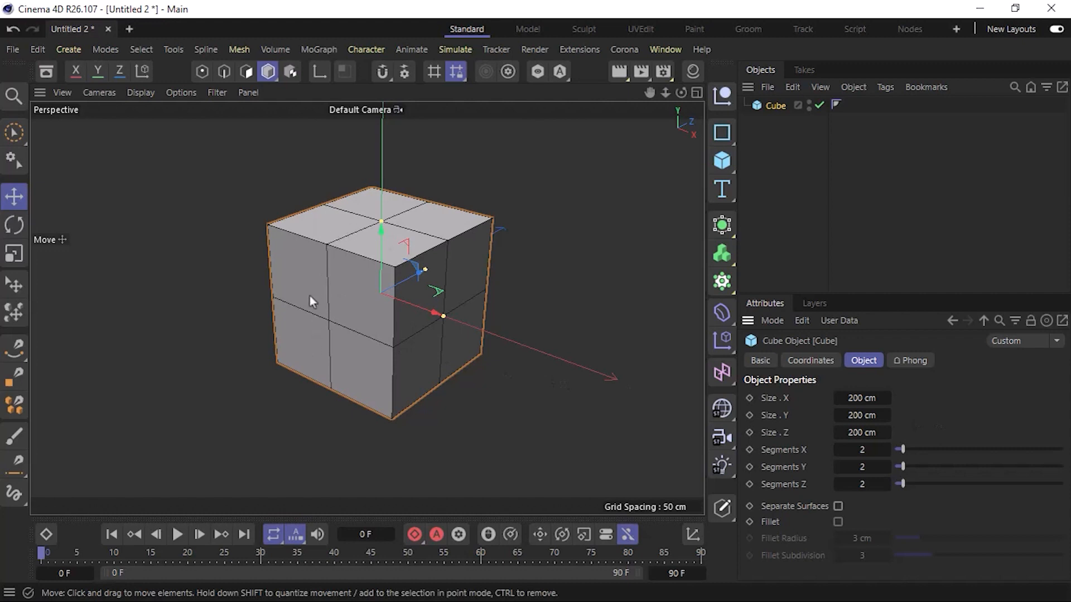
Step: Change the viewport display to Gouraud Shading and reduce the cube's Segments X, Y and Z to 1 each
click(139, 93)
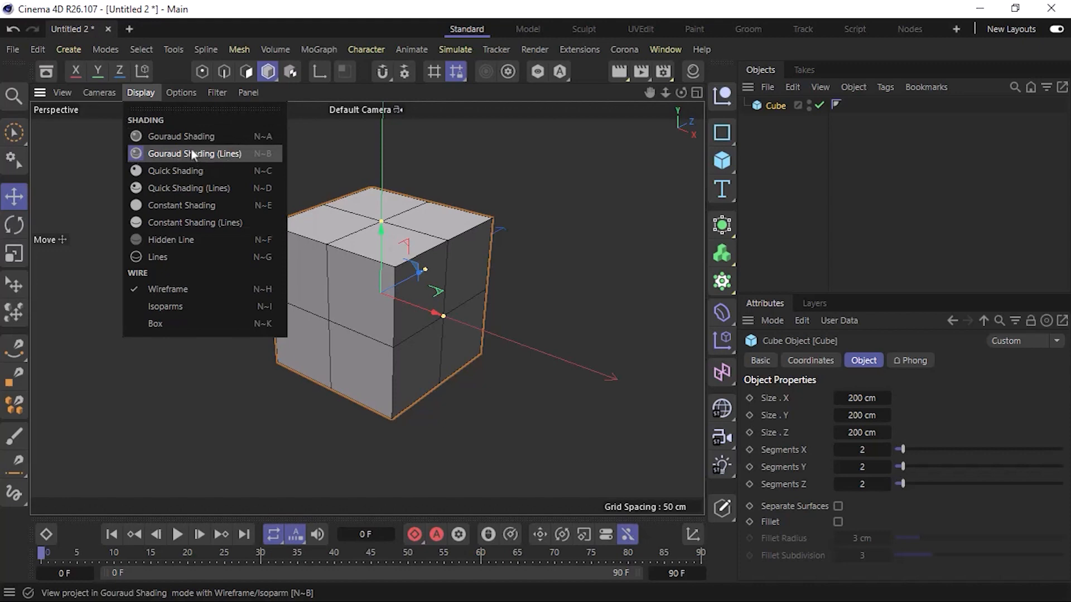
click(233, 141)
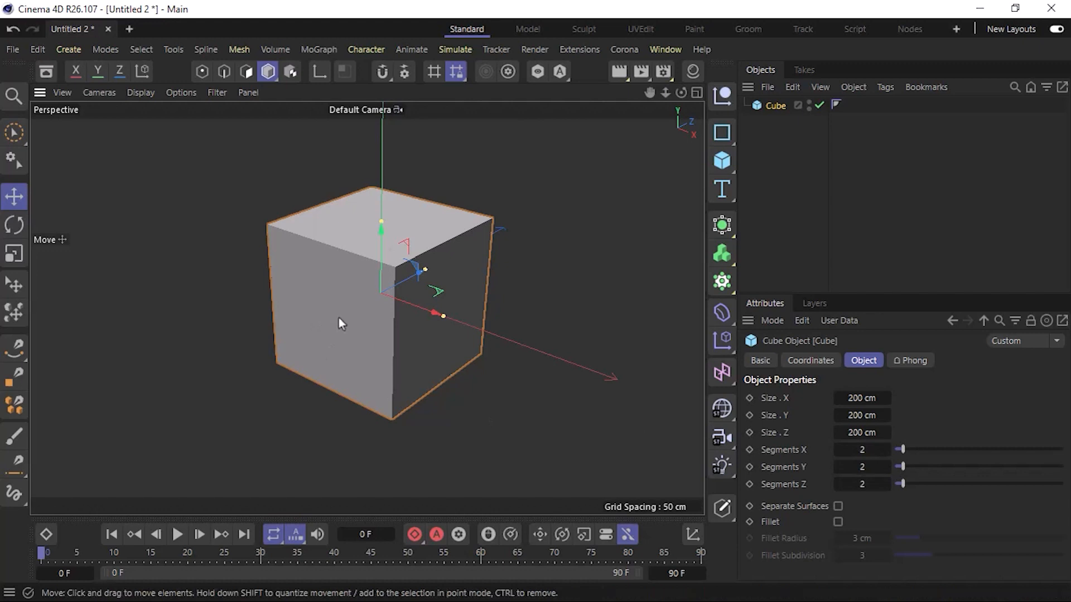
click(838, 450)
click(838, 467)
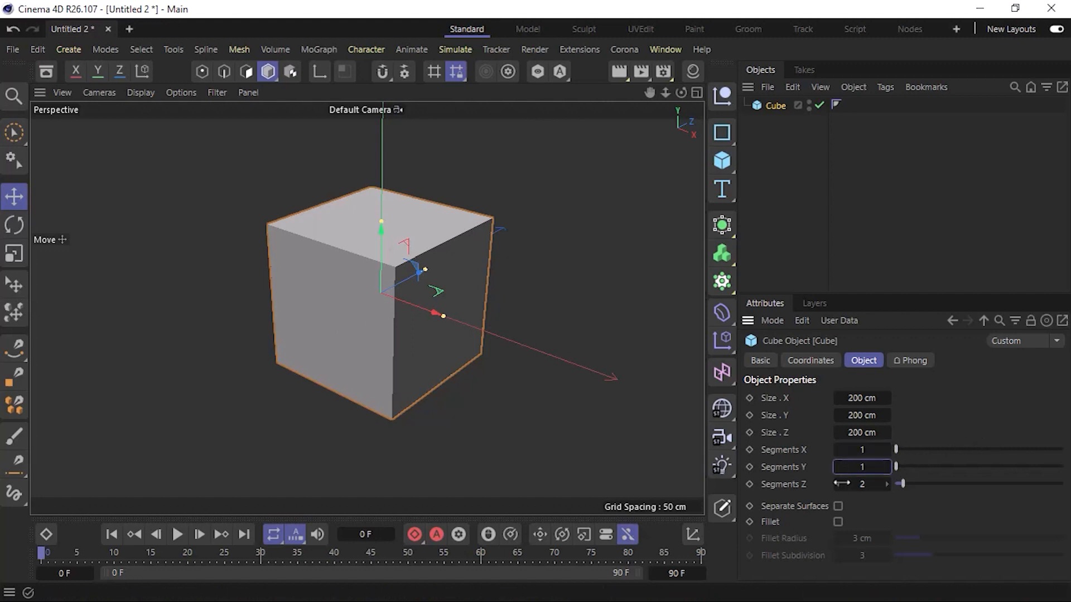
click(839, 484)
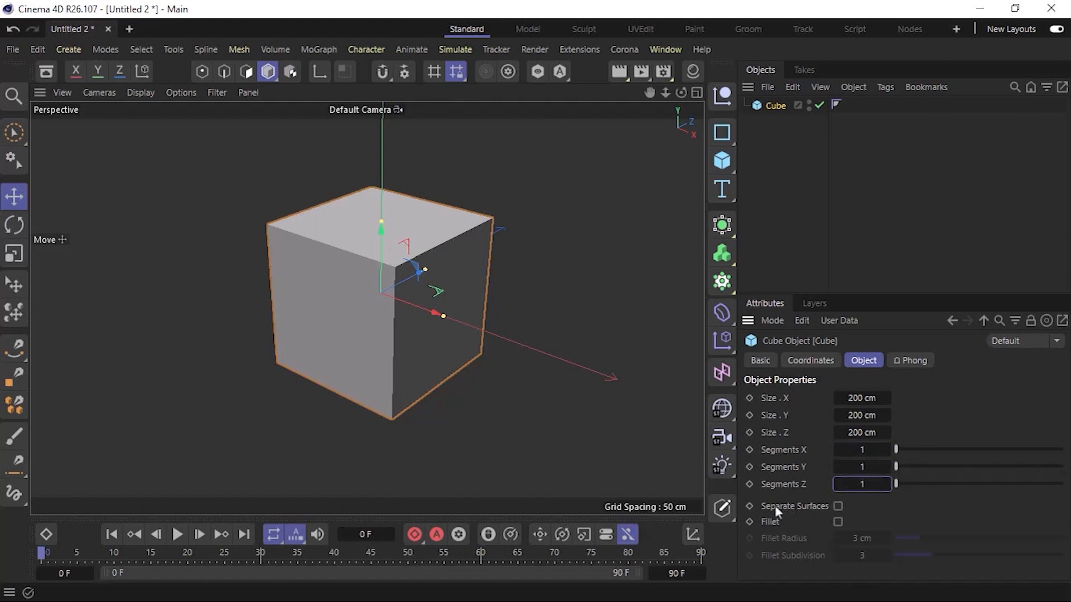
Step: Enable Separate Surfaces on the cube, make it editable and expand its hierarchy of face objects
click(838, 507)
key(c)
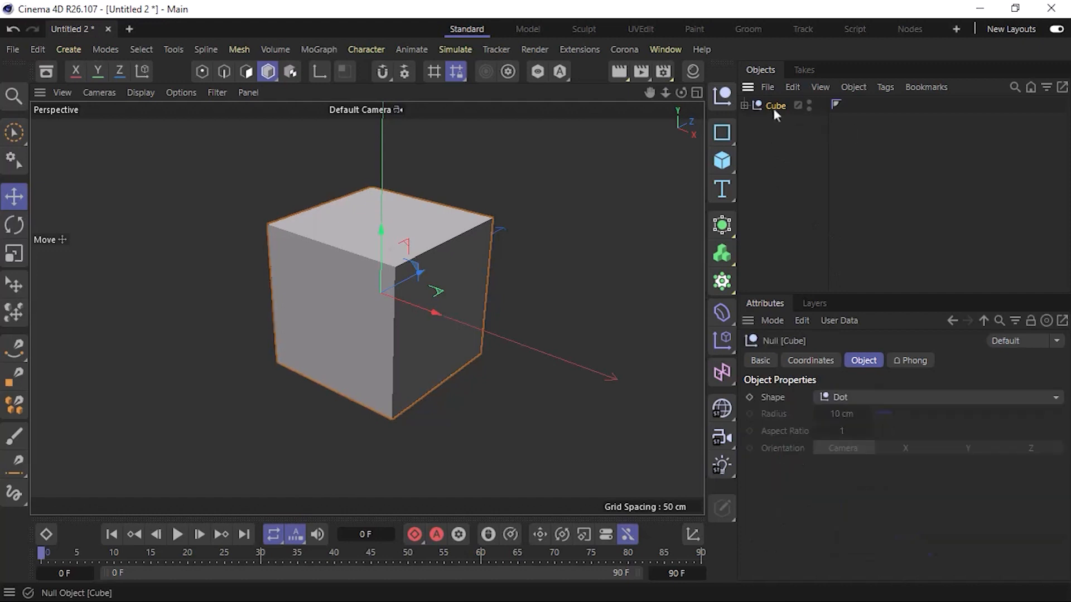
click(743, 106)
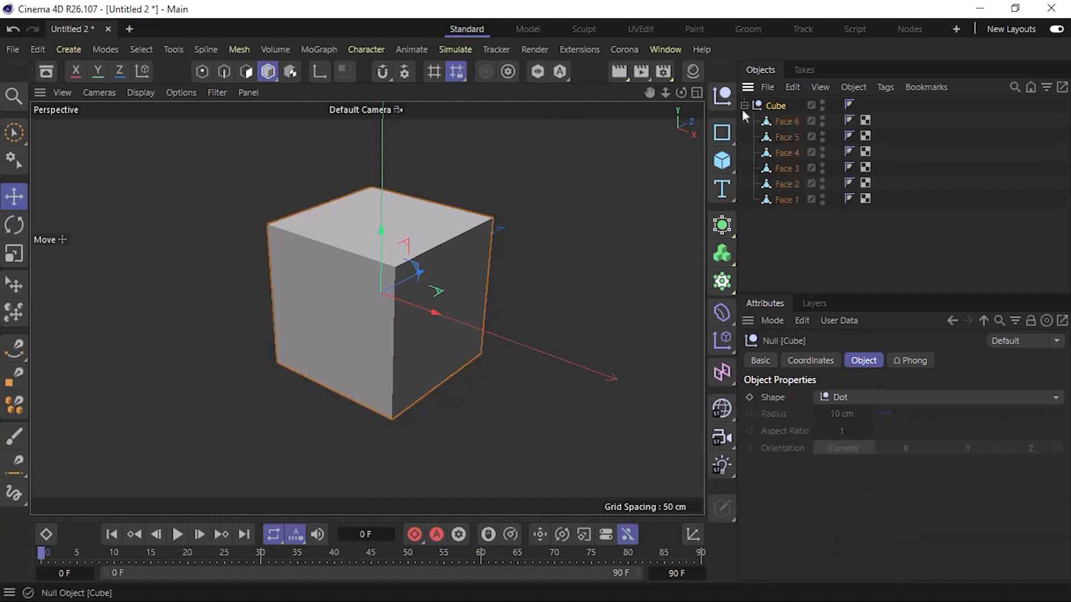
Step: Select the cube's separated face objects one after another, ending with the top face, to examine which side each one forms
click(789, 122)
click(781, 137)
click(785, 152)
click(787, 168)
click(789, 183)
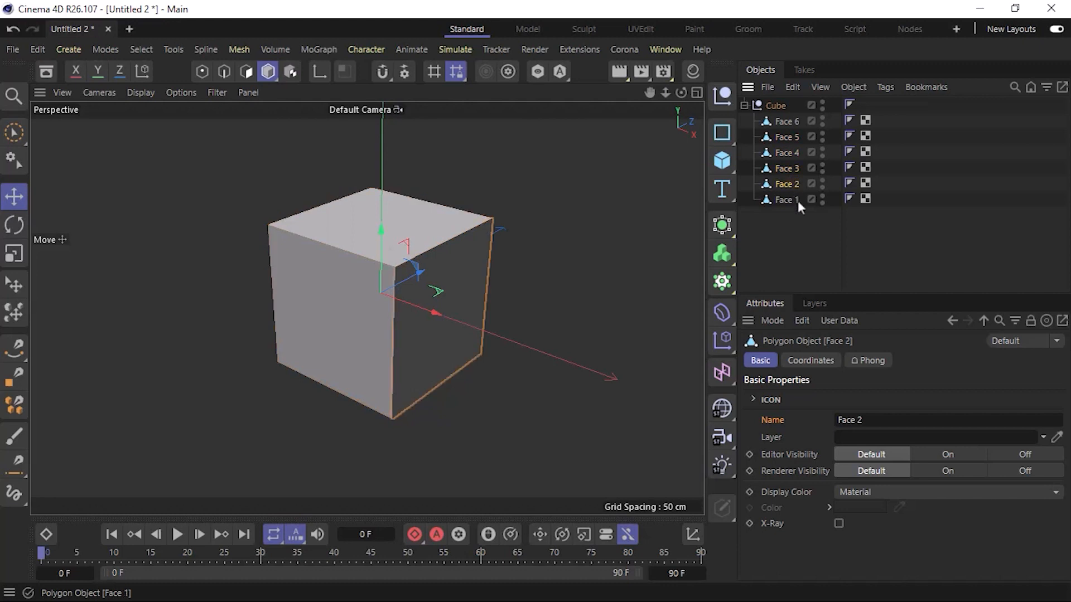
click(789, 123)
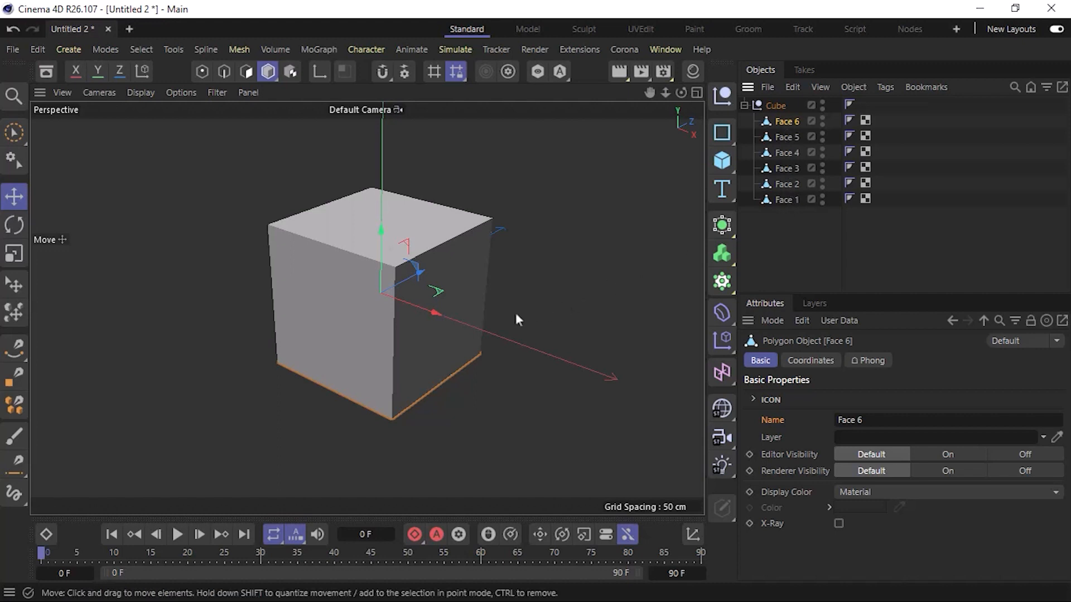
click(437, 220)
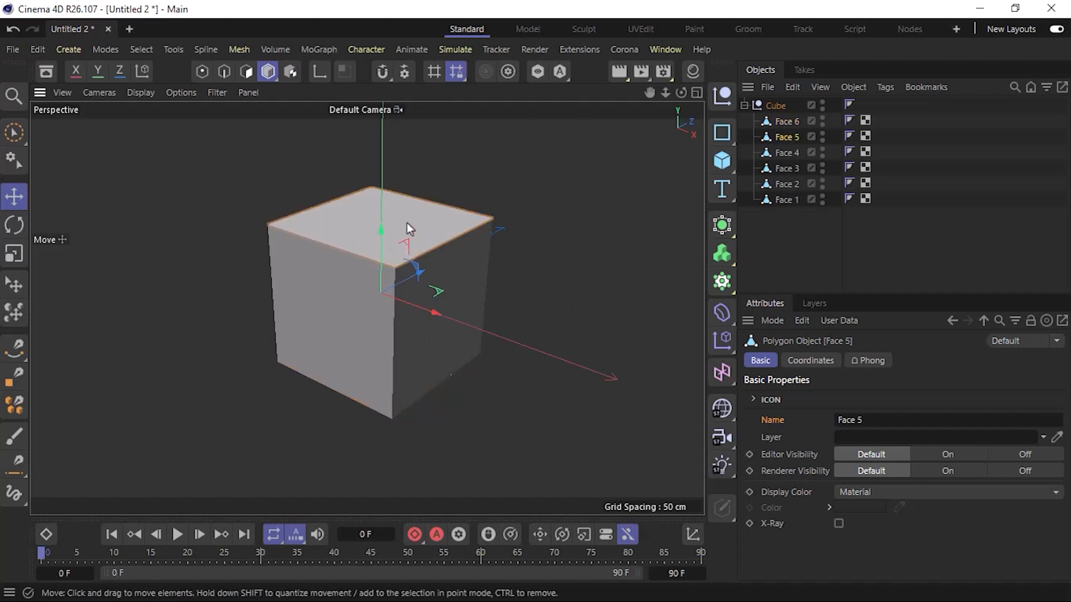
Step: Move the cube's top face upward, one side face outward along X and the front face outward along Z to demonstrate the separate surfaces
drag(383, 233, 384, 192)
click(454, 288)
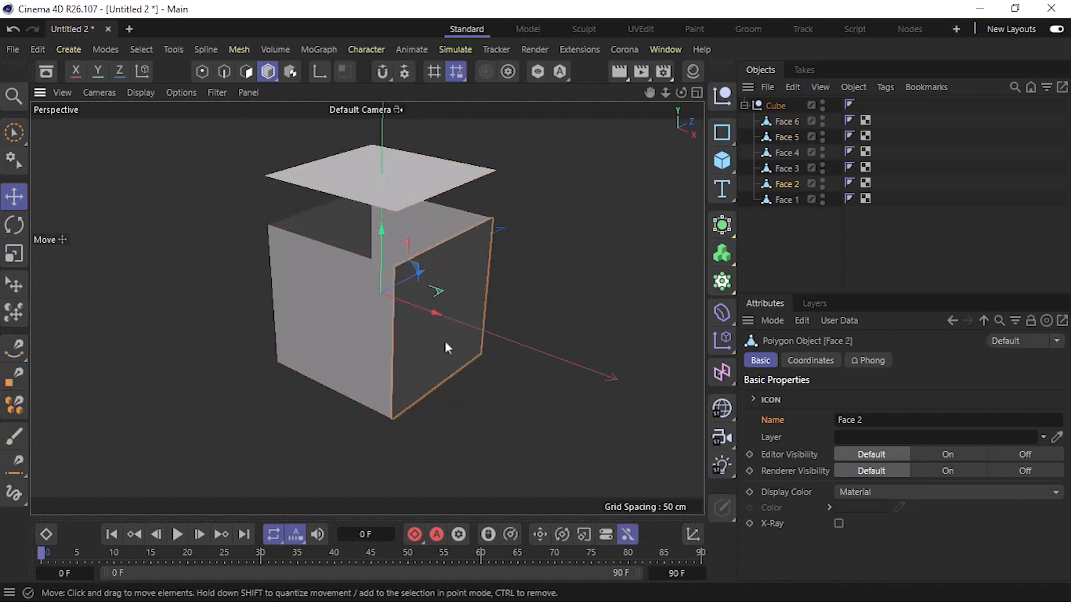
drag(435, 316, 499, 343)
click(357, 343)
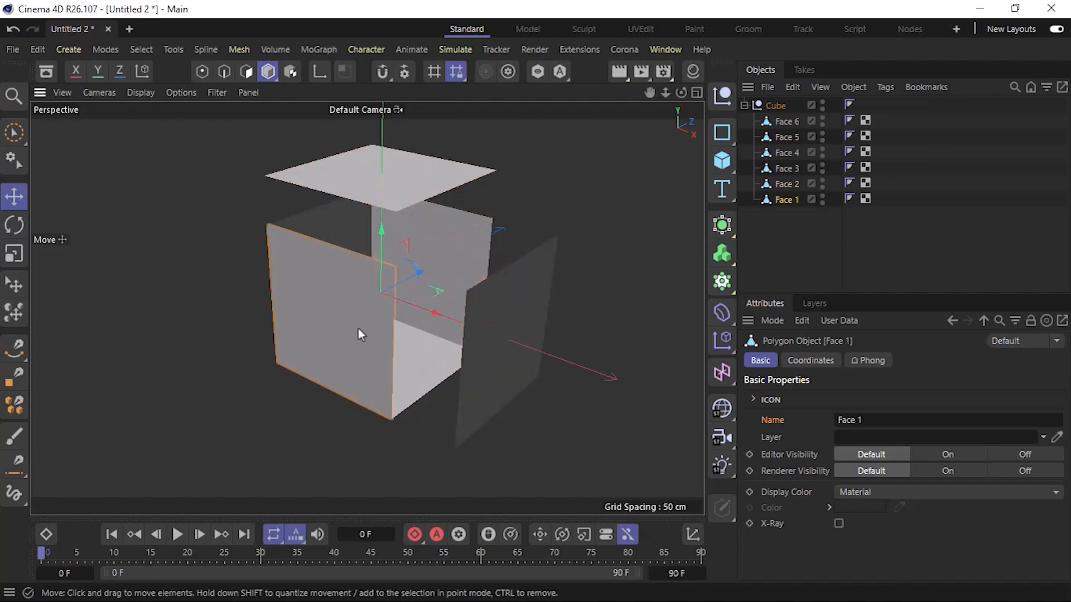
drag(411, 274, 333, 318)
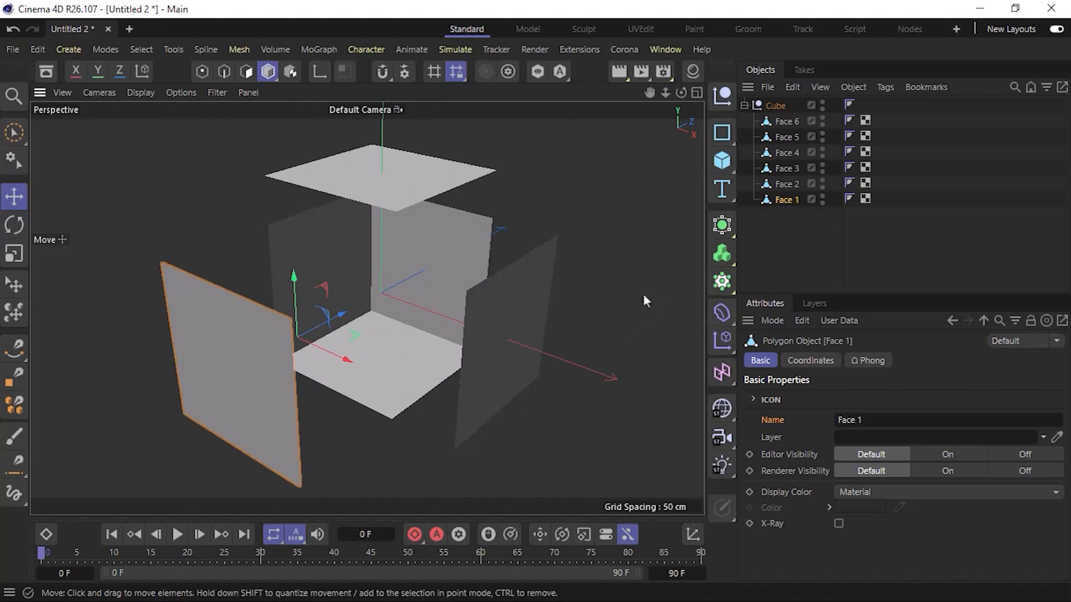
Step: Undo the face moves, face selections and polygon conversion to restore the parametric cube with its object properties
key(ctrl+z)
key(ctrl+z)
key(ctrl+z)
key(ctrl+z)
key(ctrl+z)
key(ctrl+z)
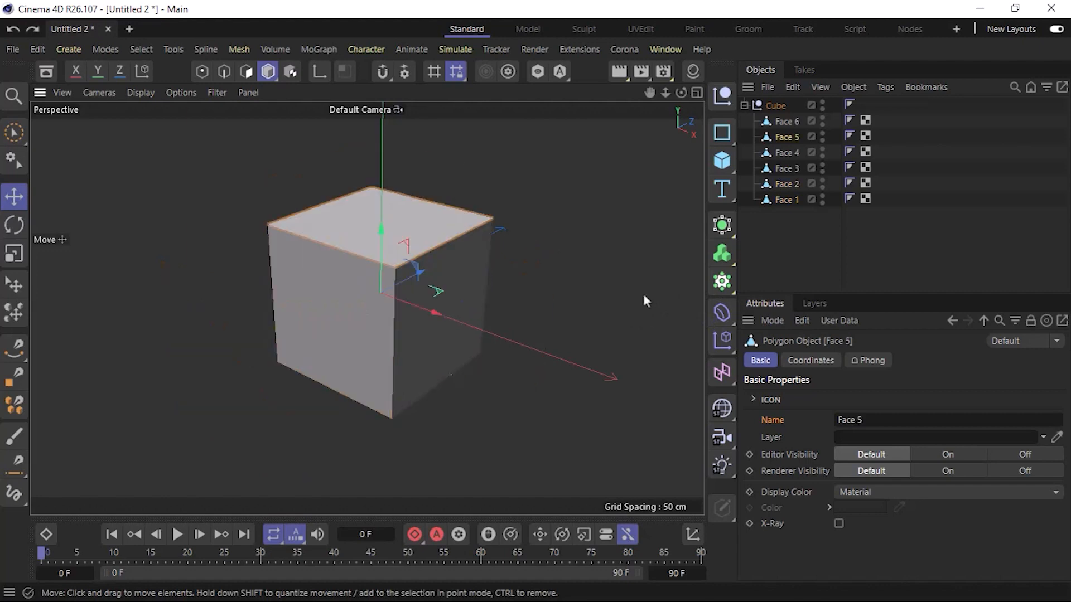
key(ctrl+z)
key(ctrl+z)
key(ctrl+z)
key(ctrl+z)
key(ctrl+z)
key(ctrl+z)
key(ctrl+z)
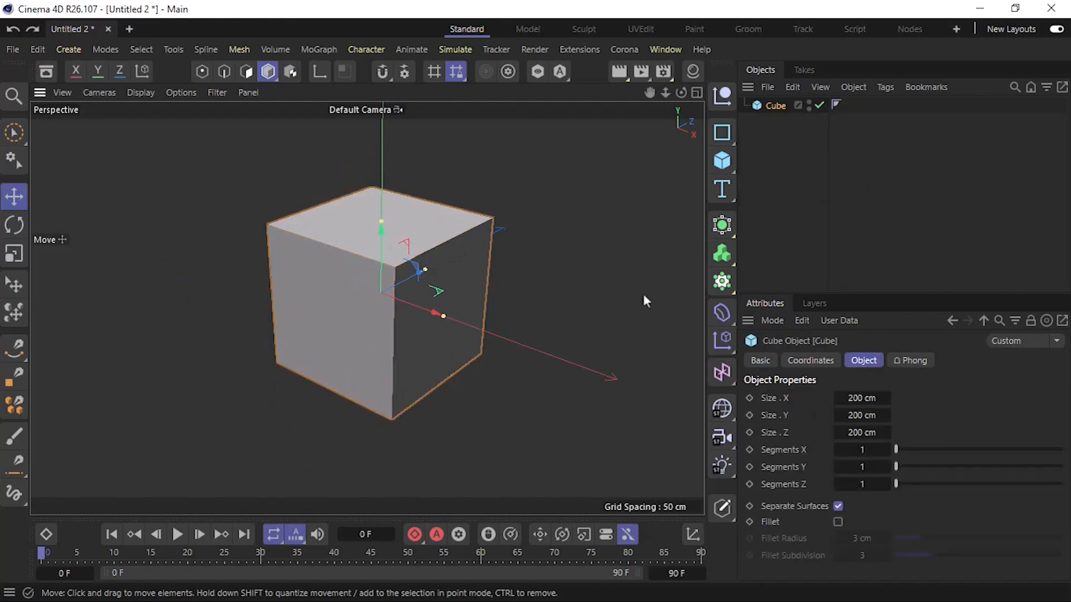
Step: Disable Separate Surfaces and enable Fillet on the cube, and inspect its edges up close
click(838, 506)
scroll(395, 351, up, 4)
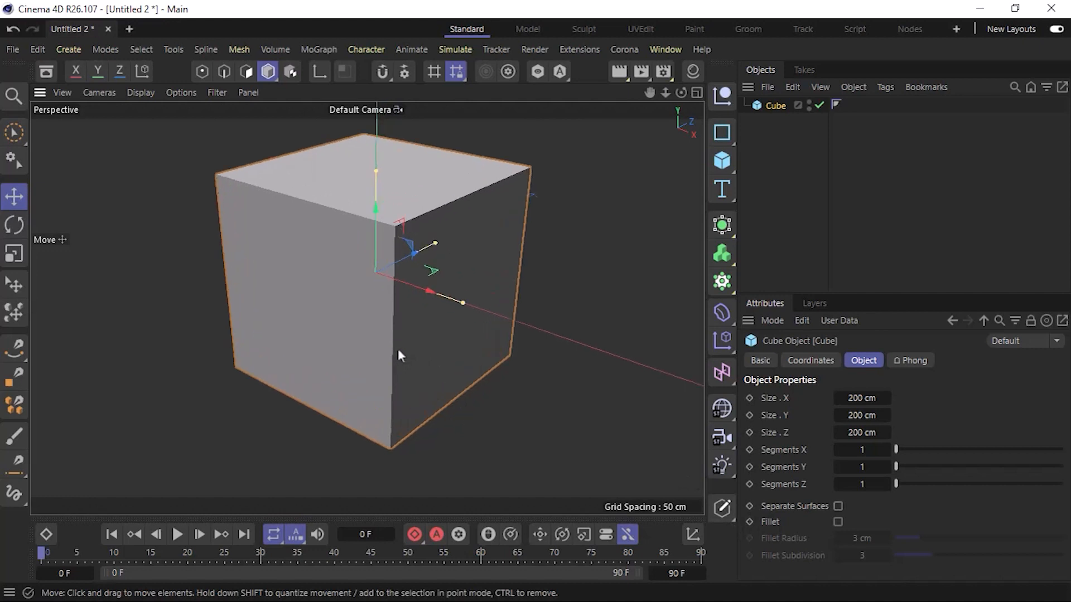
scroll(397, 349, up, 1)
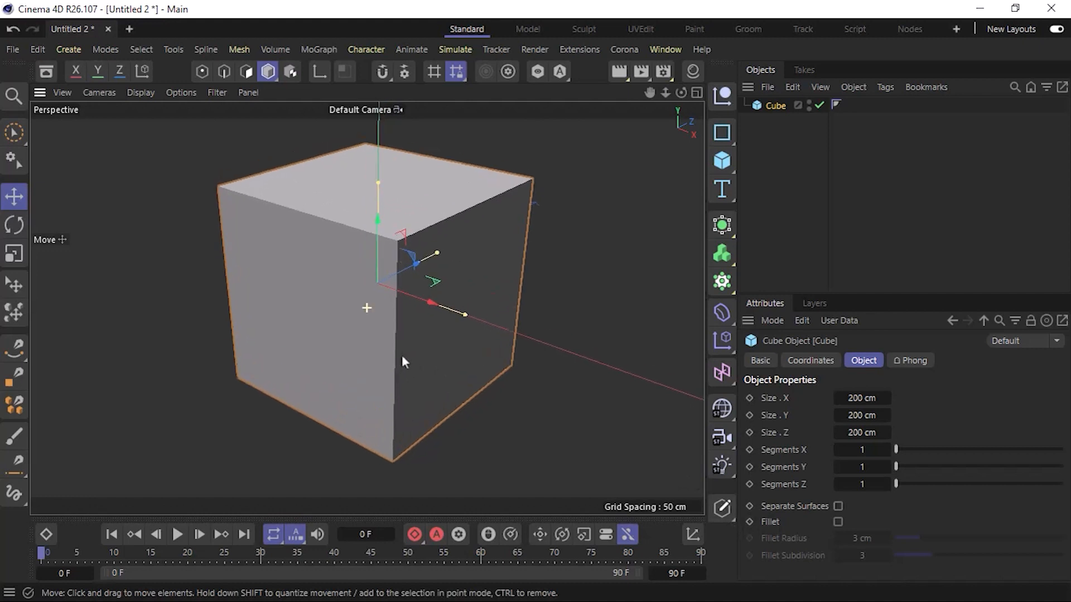
click(838, 522)
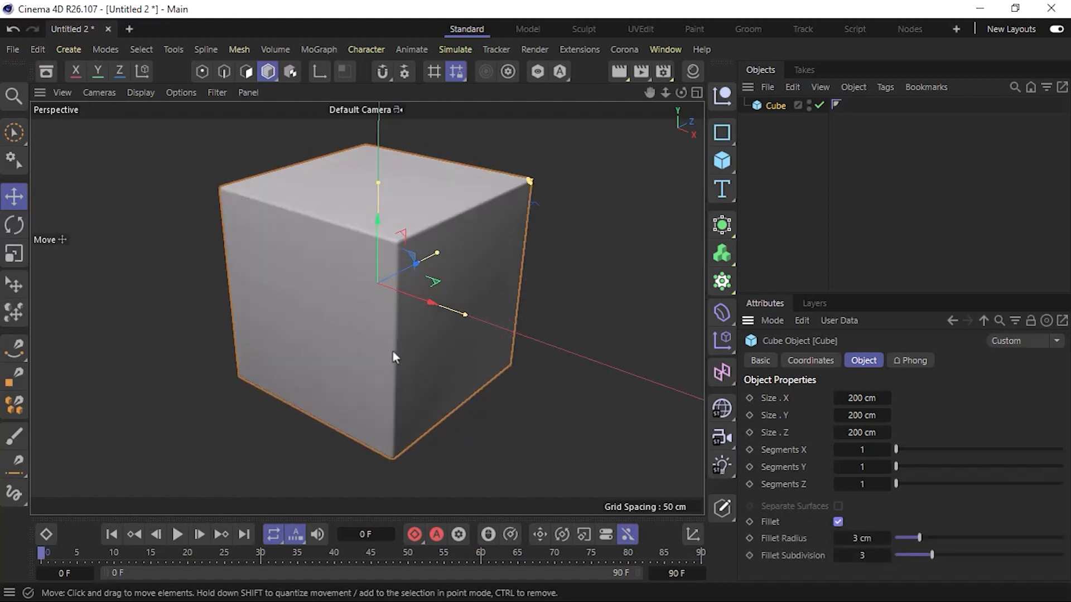
scroll(392, 352, up, 3)
drag(393, 350, 408, 306)
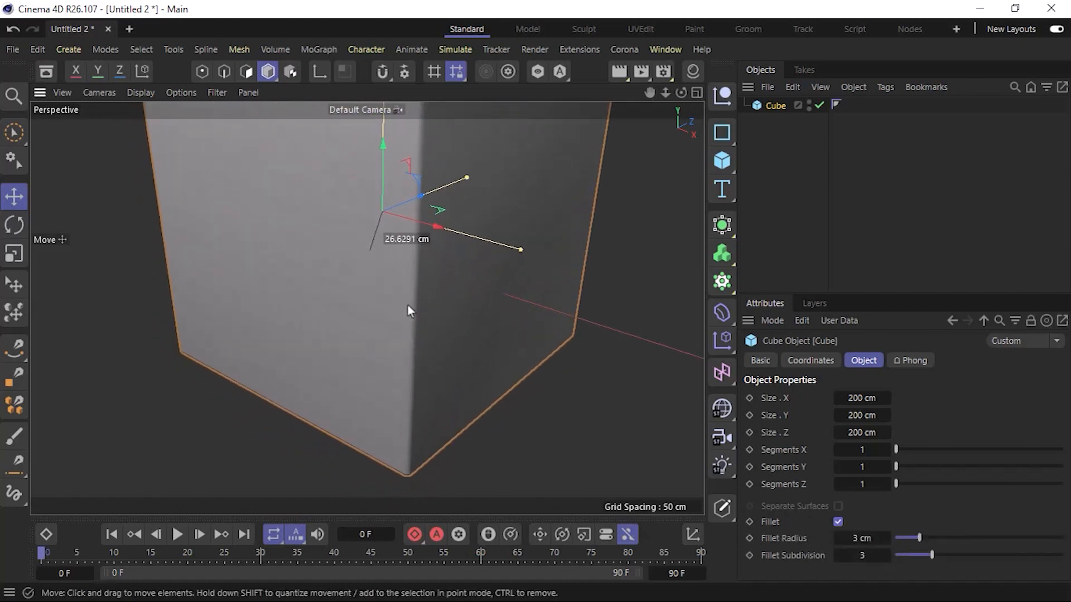
alt+middle_drag(408, 306, 400, 345)
alt+drag(401, 344, 497, 303)
scroll(401, 209, up, 1)
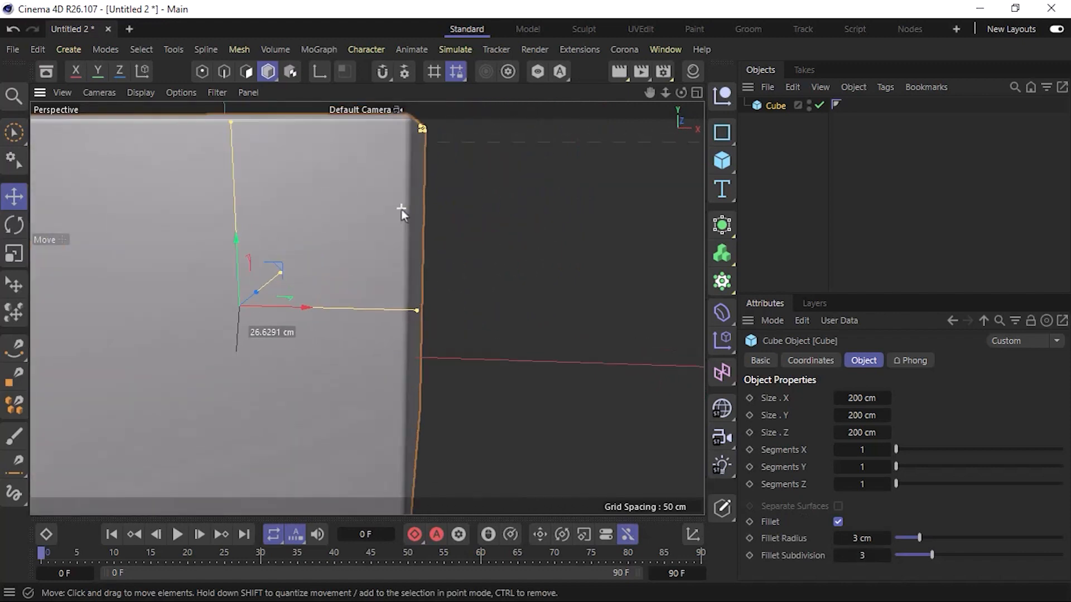
alt+drag(400, 209, 392, 286)
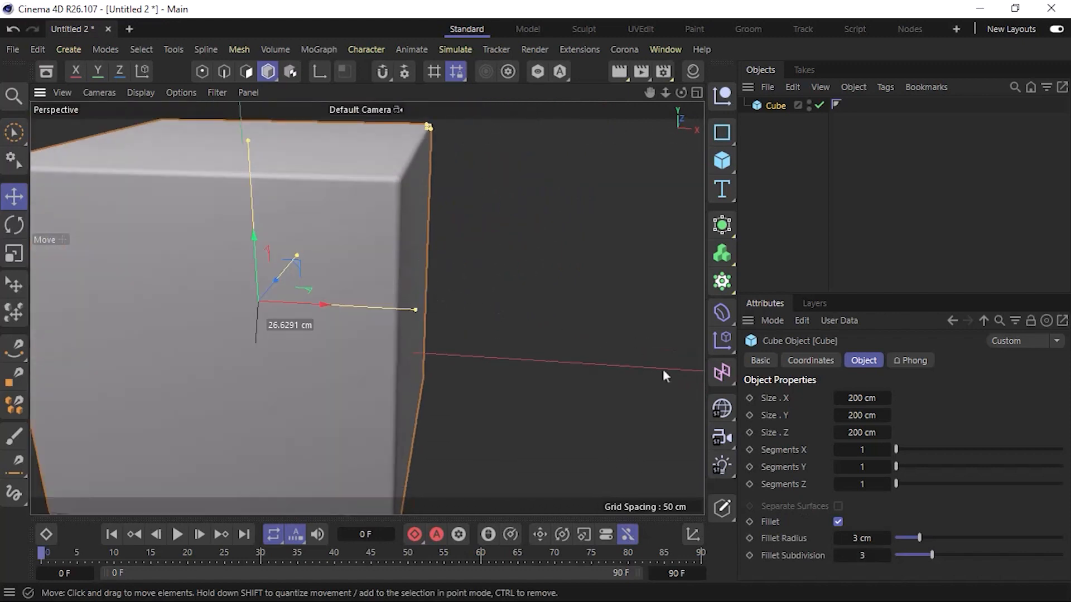
Step: Toggle the cube's Fillet off and on to compare edges, and try a Fillet Radius of 17 cm before restoring 3 cm
click(838, 521)
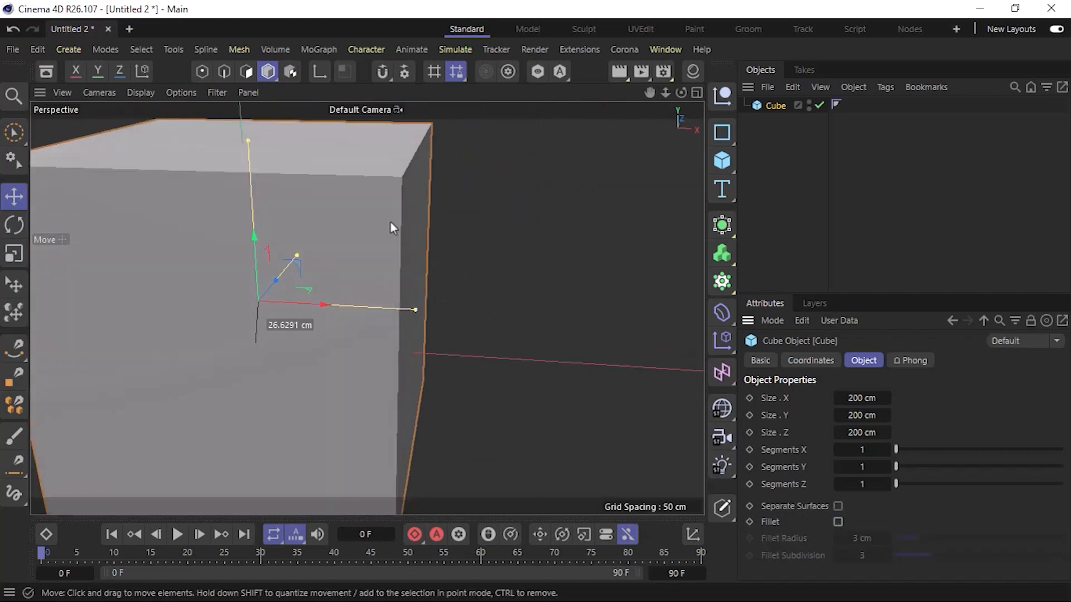
click(838, 521)
click(837, 522)
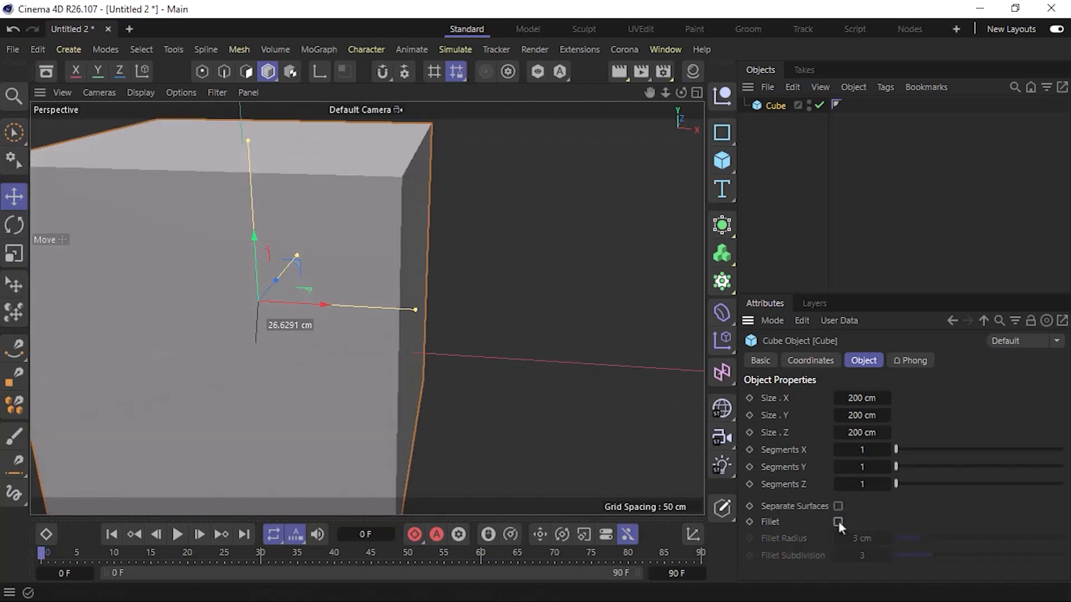
click(838, 522)
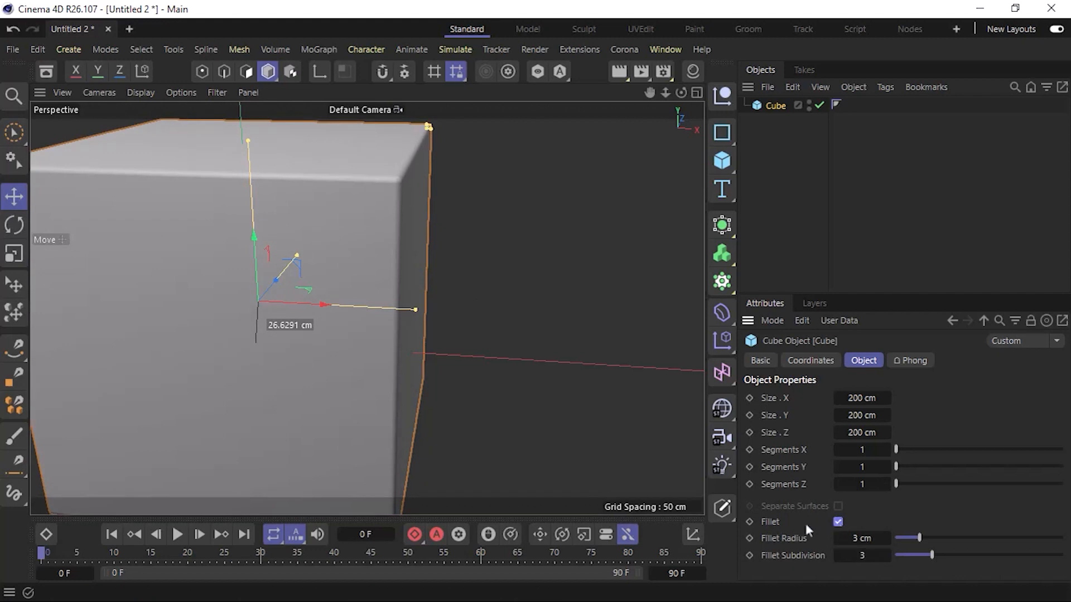
drag(860, 539, 899, 540)
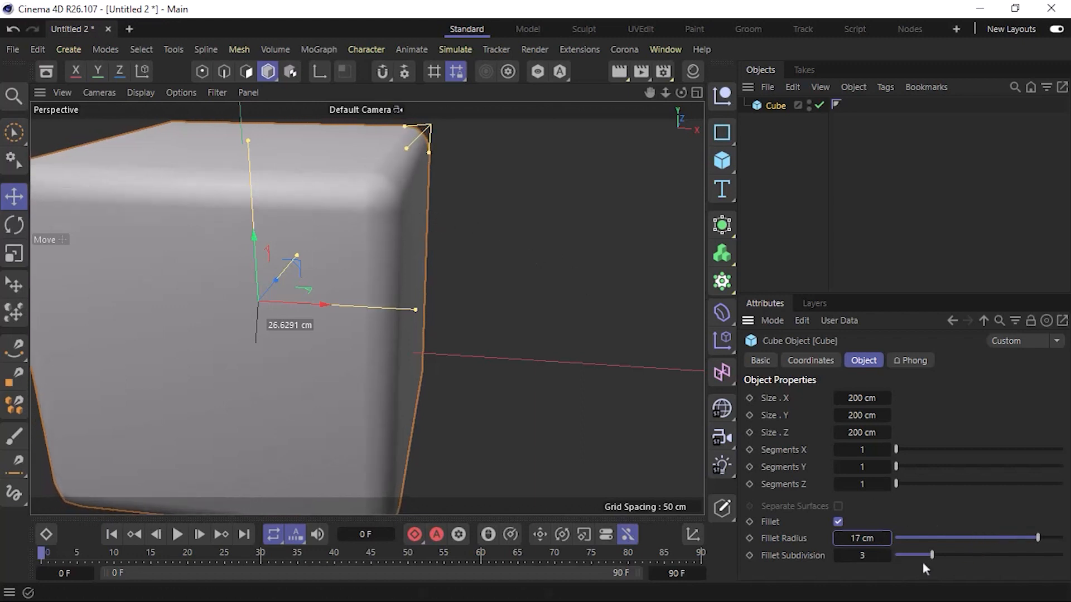
drag(884, 539, 872, 539)
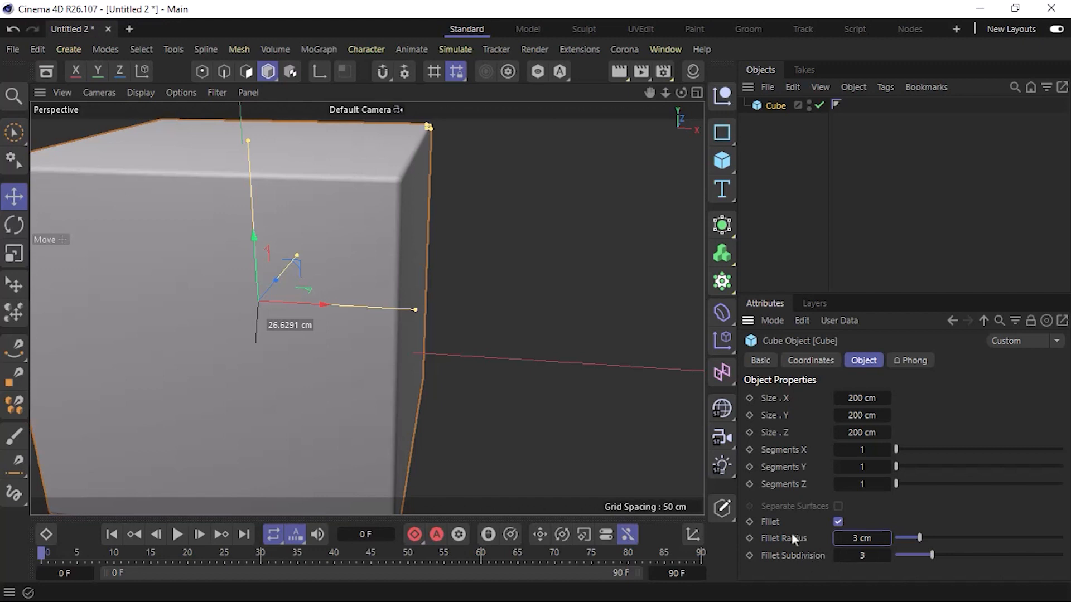
Step: Change the viewport display to Gouraud Shading (Lines) and toggle the cube's Fillet off and on to compare the corner up close
click(140, 93)
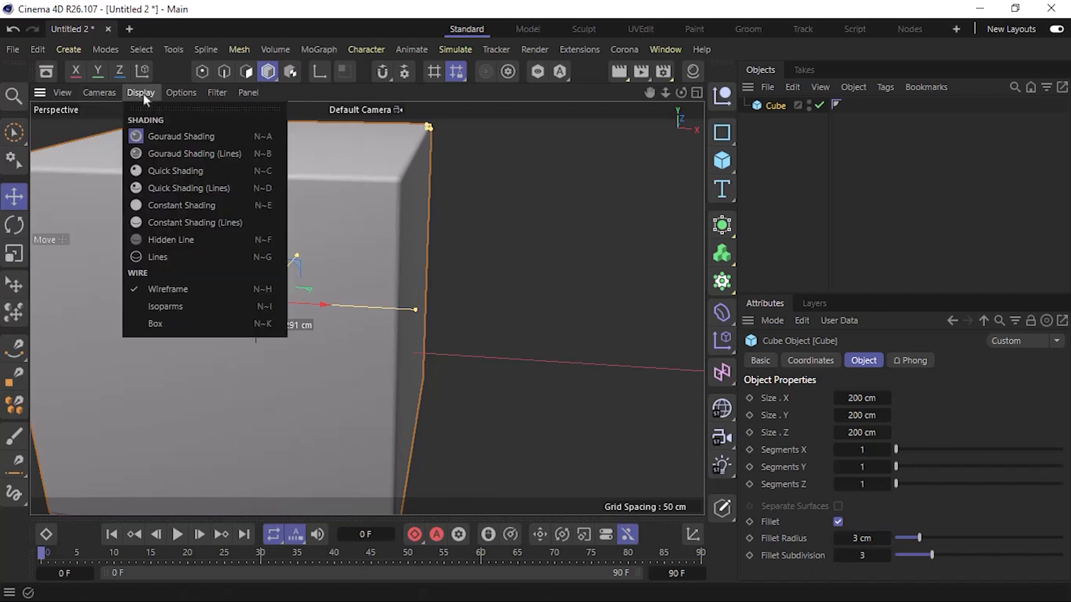
click(173, 153)
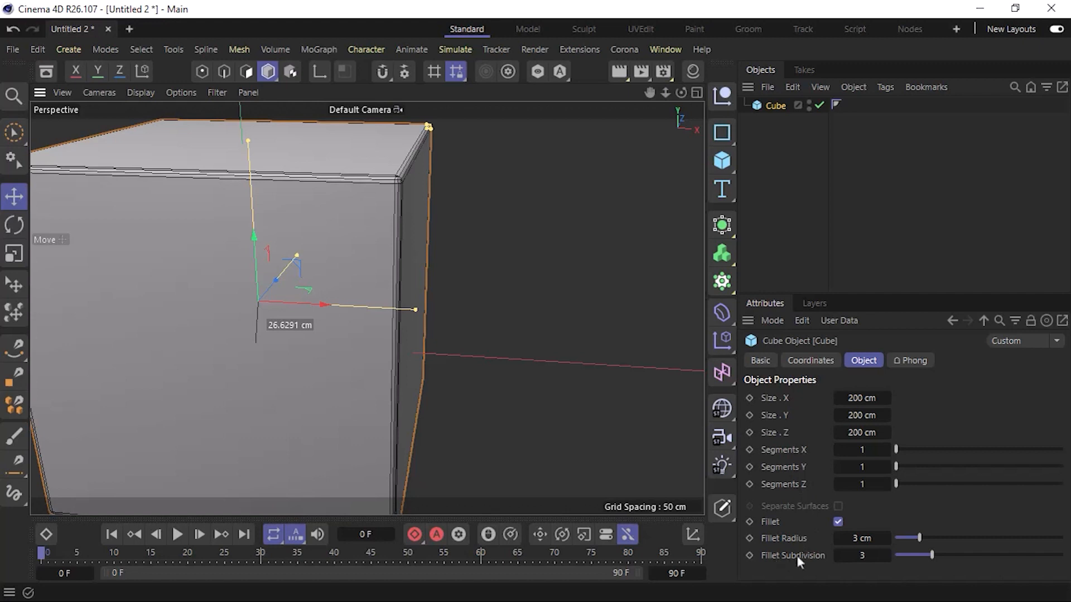
click(837, 522)
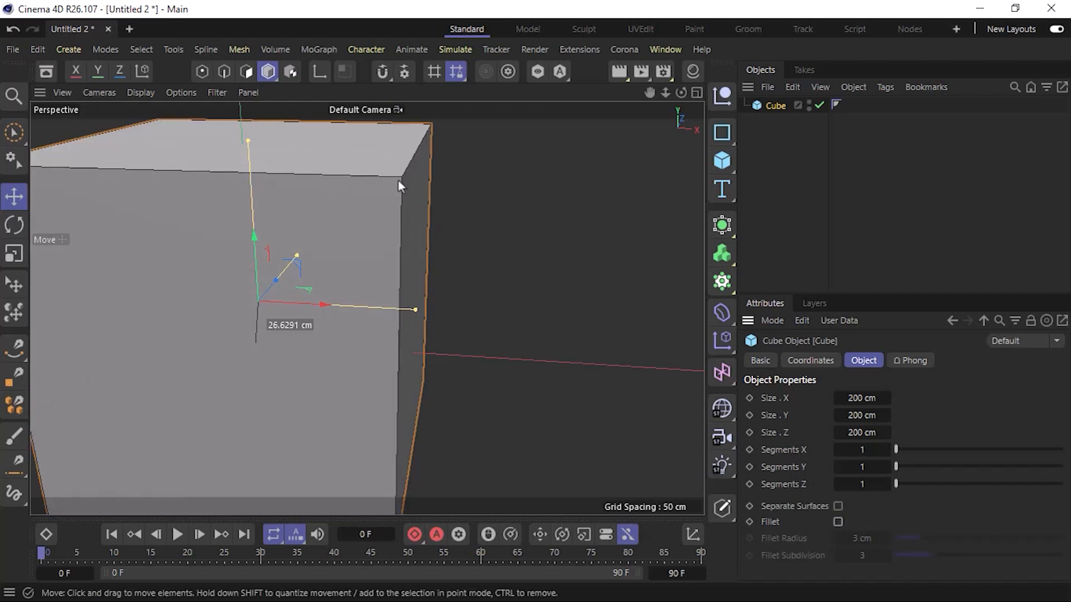
scroll(398, 181, up, 5)
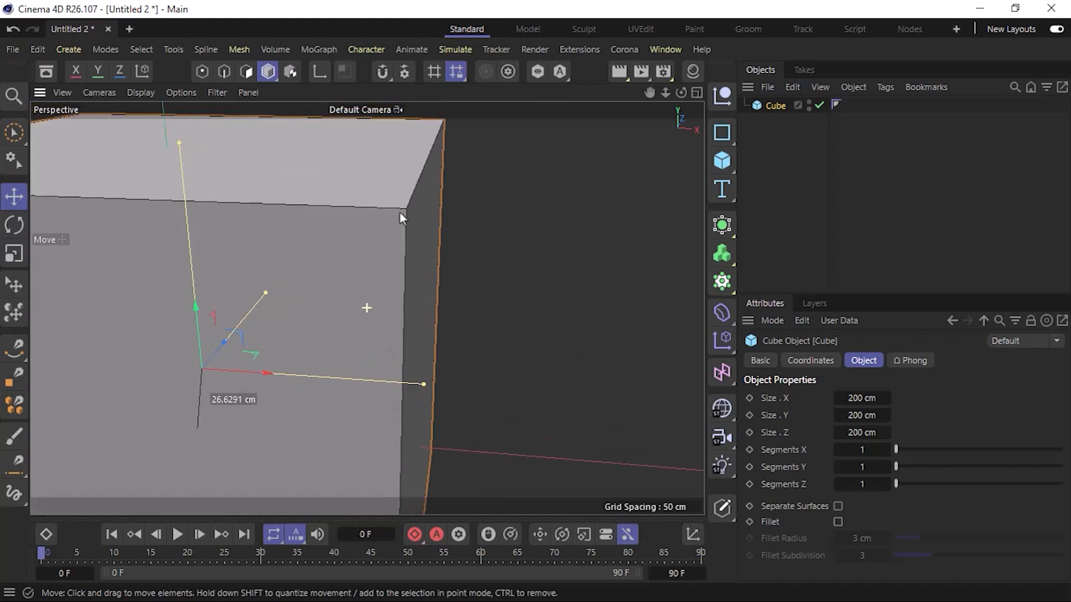
scroll(413, 212, up, 2)
scroll(412, 211, down, 4)
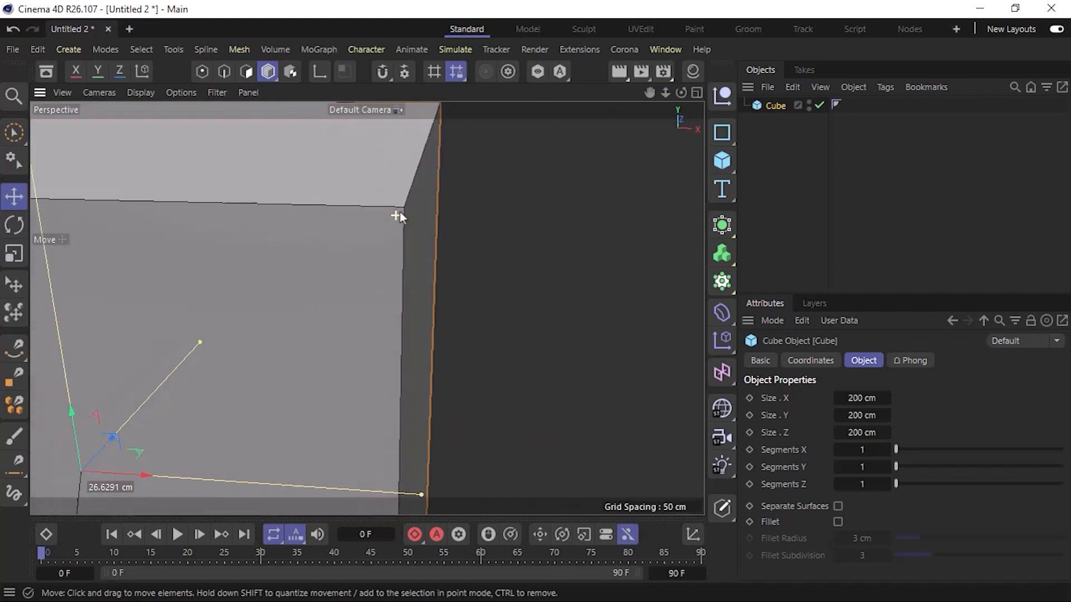
click(837, 522)
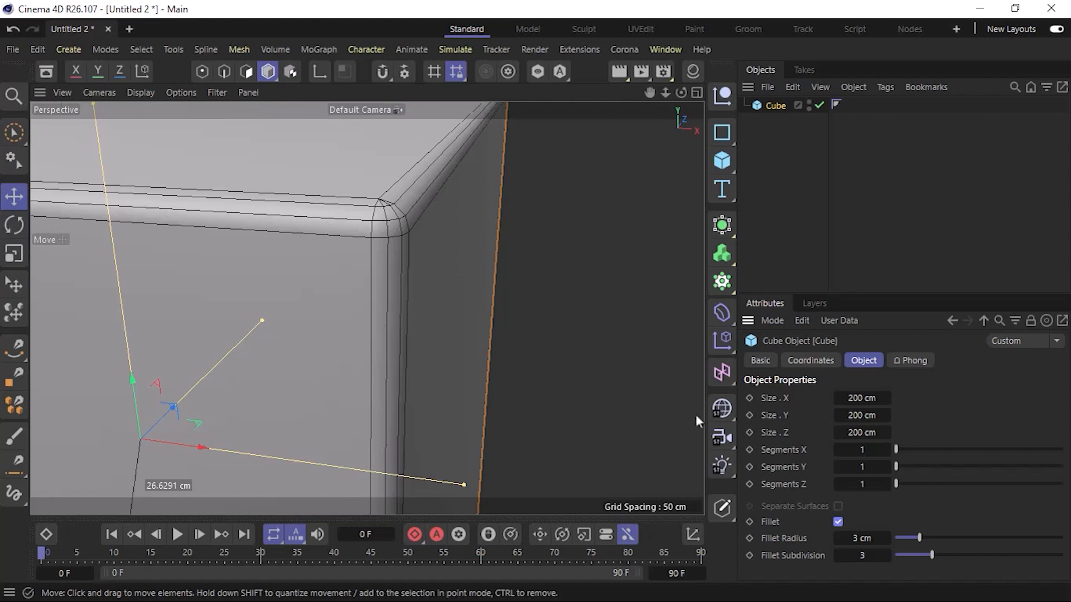
Step: Set the cube's Fillet Subdivision to 4
click(861, 449)
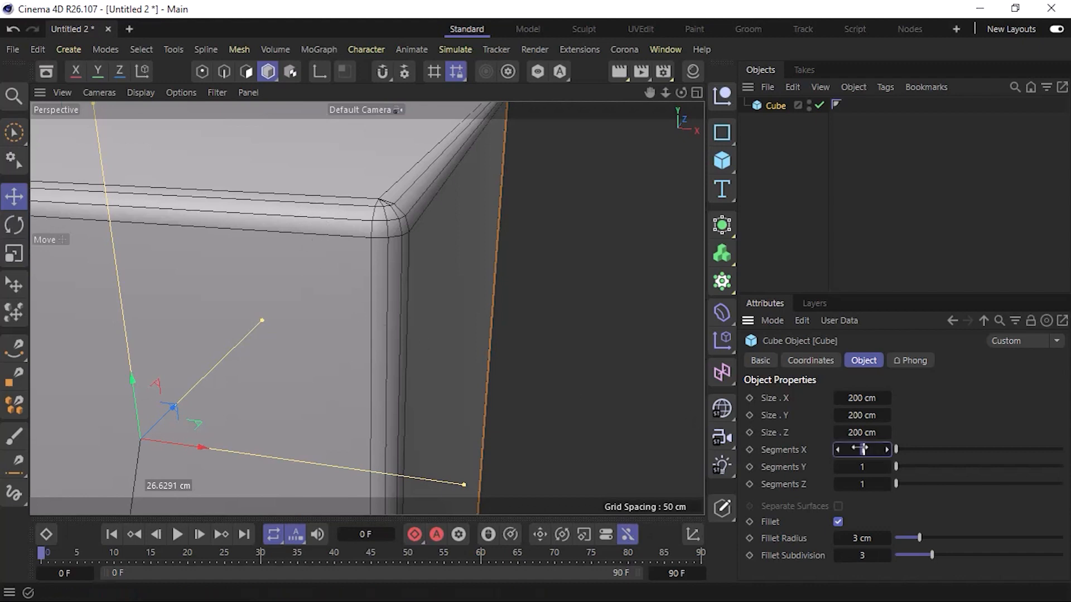
click(861, 556)
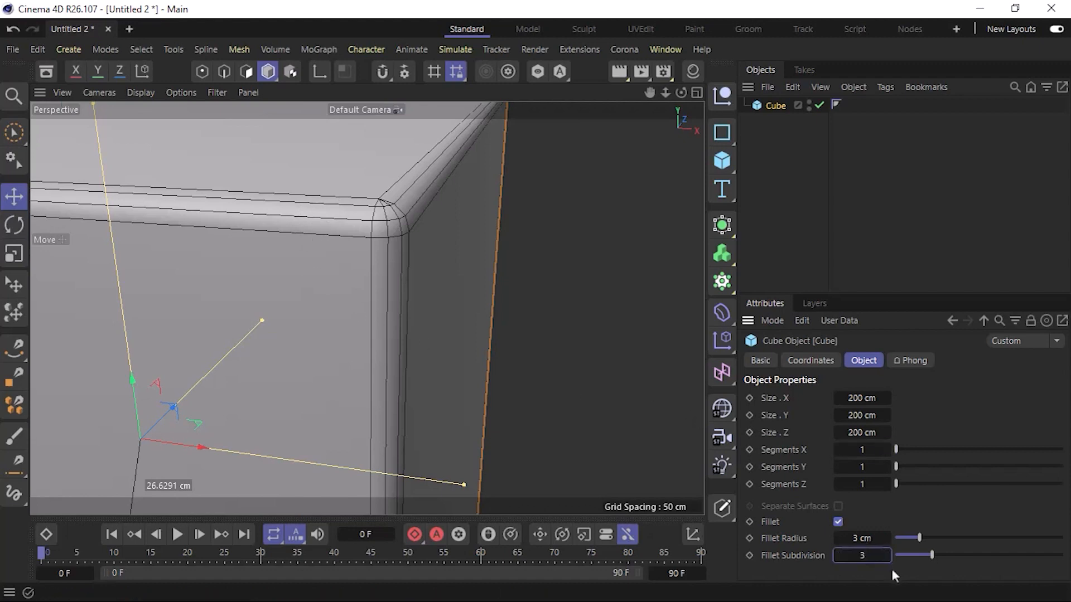
text(4)
key(Return)
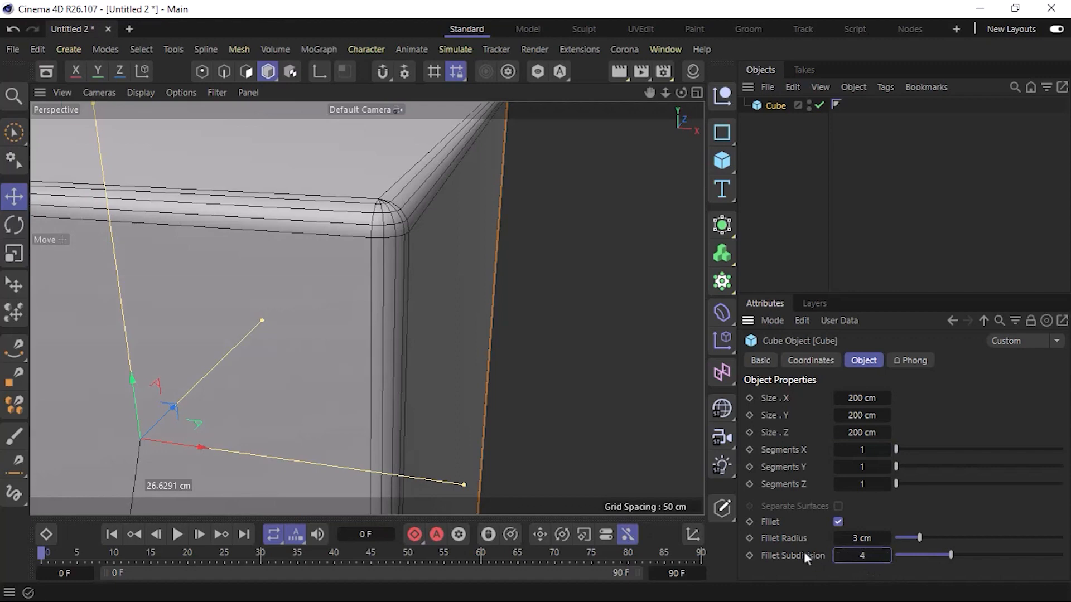
Step: Lower the cube's Fillet Subdivision to 1 and raise it back to 3 to compare the edge rounding
click(836, 555)
click(837, 556)
click(837, 555)
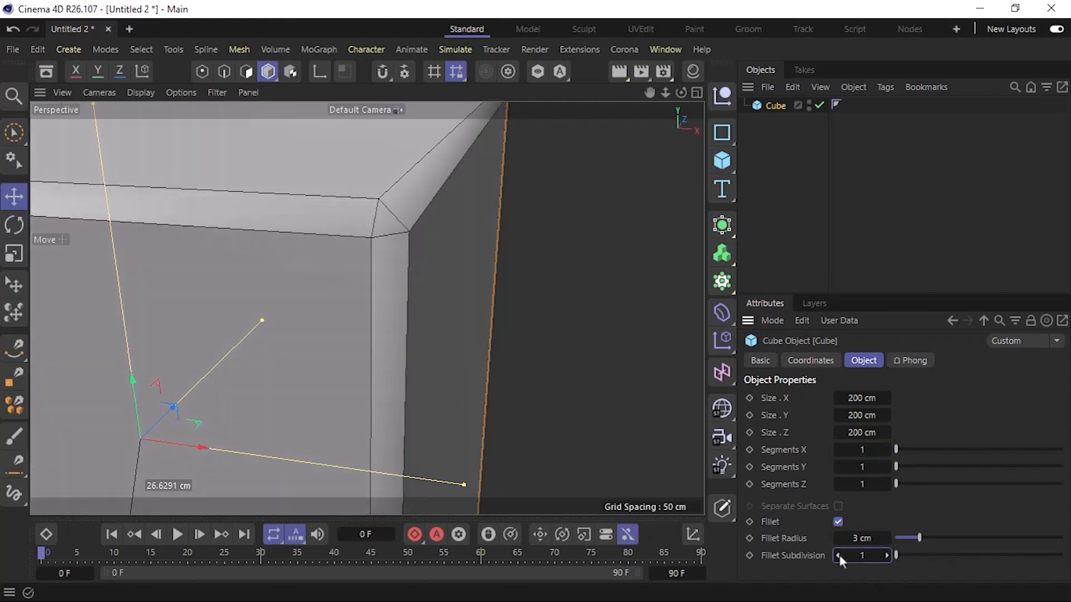
click(886, 555)
click(885, 555)
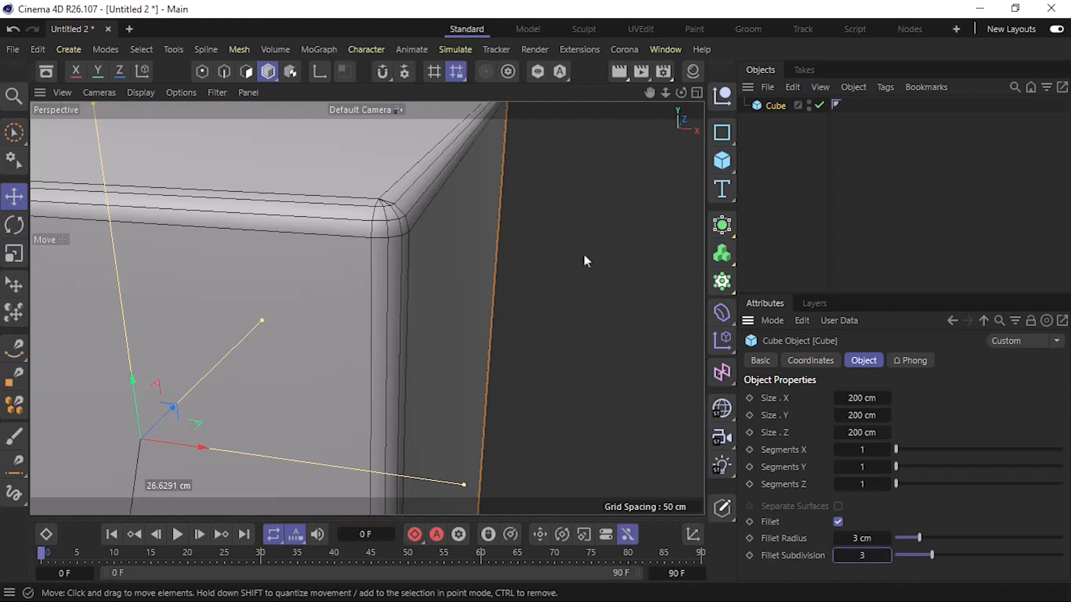
Step: Inspect the cube's filleted corner up close and reduce its Fillet Subdivision to 1
alt+drag(424, 242, 463, 236)
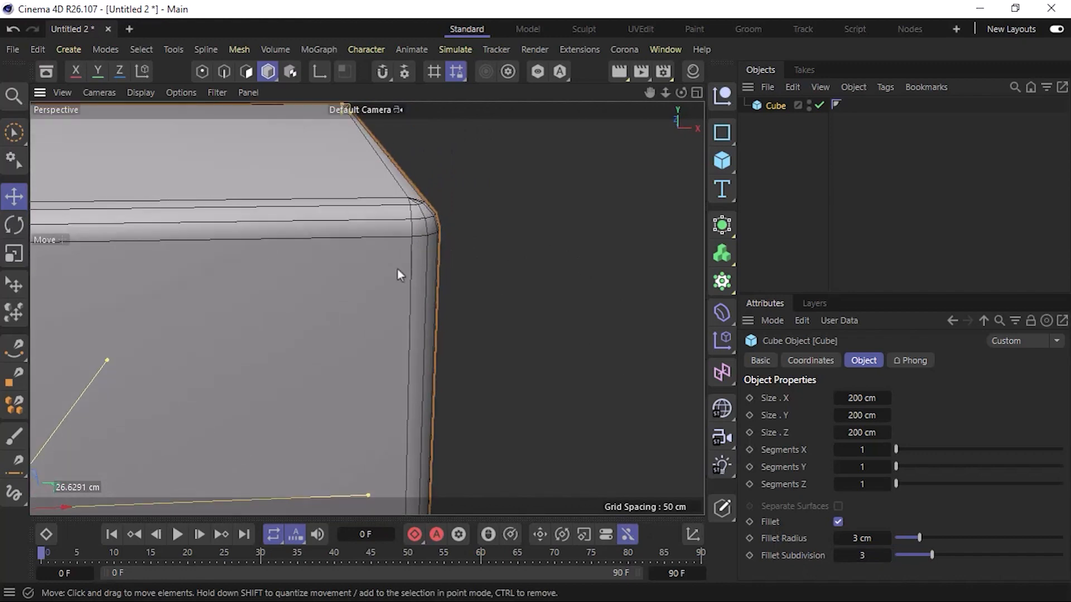
scroll(421, 220, up, 6)
alt+middle_drag(420, 220, 427, 290)
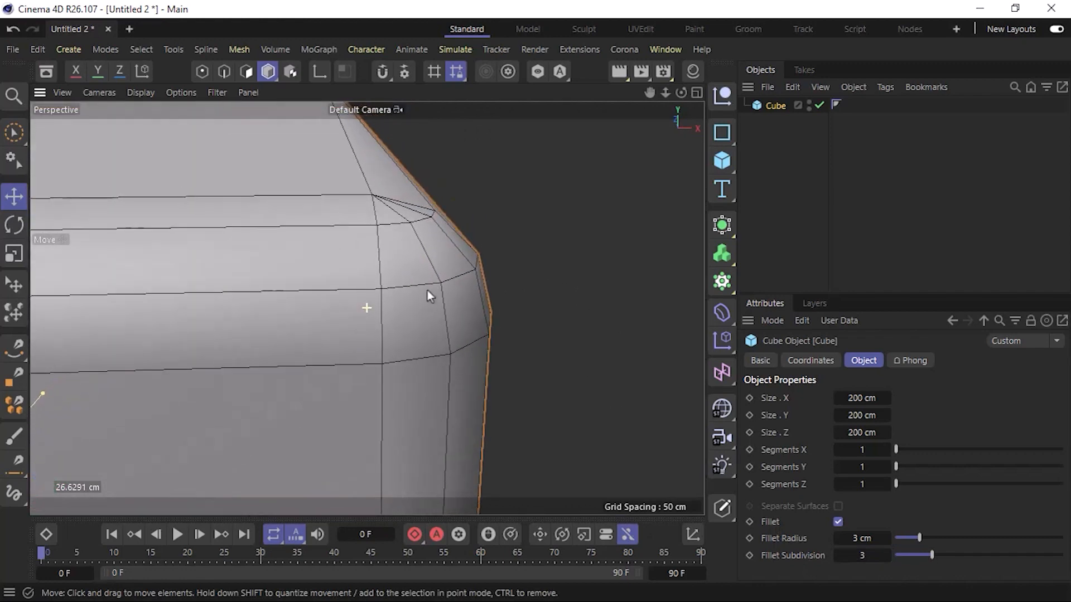
alt+drag(427, 291, 449, 290)
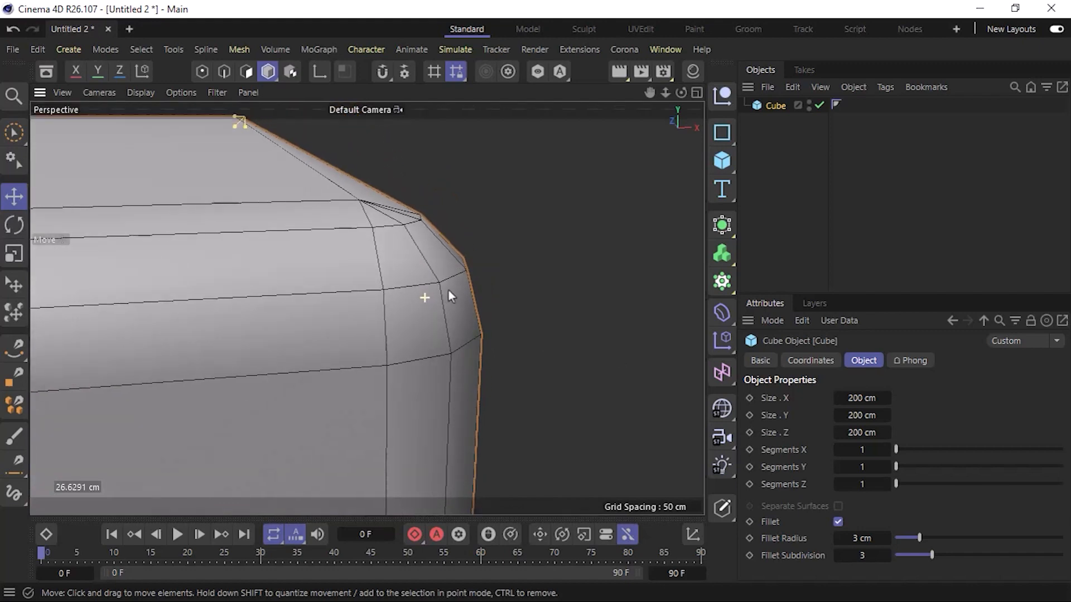
click(838, 556)
click(838, 556)
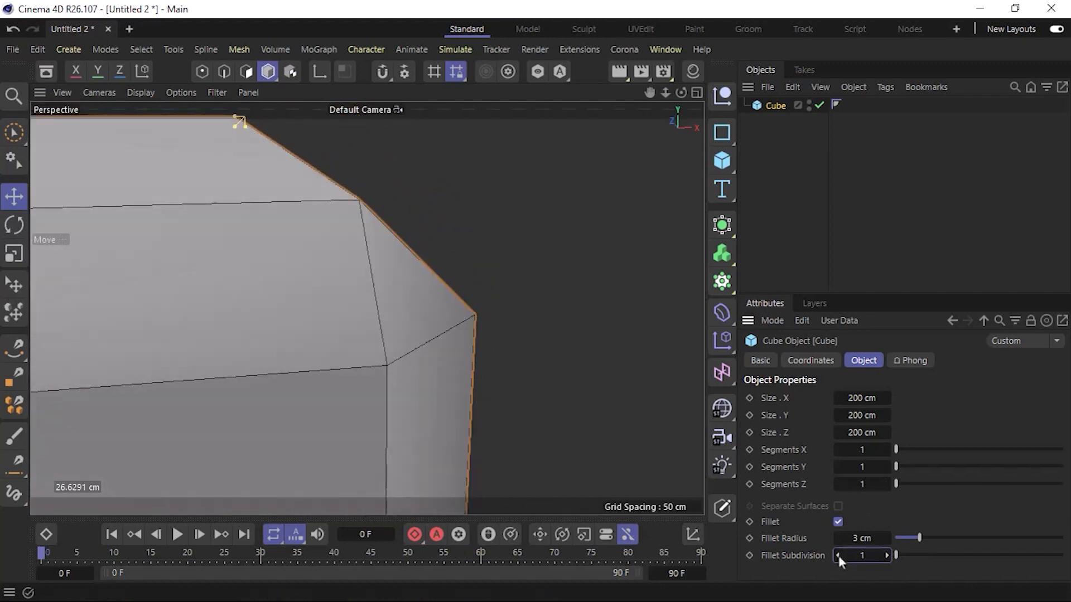
Step: Increase the cube's Fillet Subdivision one level at a time up to 9 to smooth the rounded corner
alt+drag(445, 300, 481, 281)
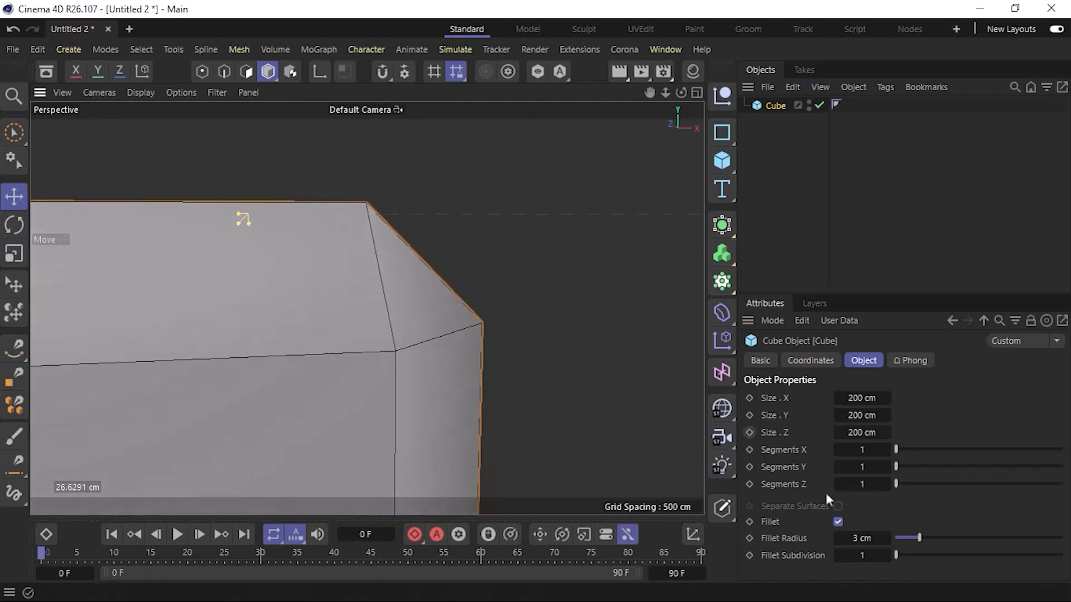
click(886, 554)
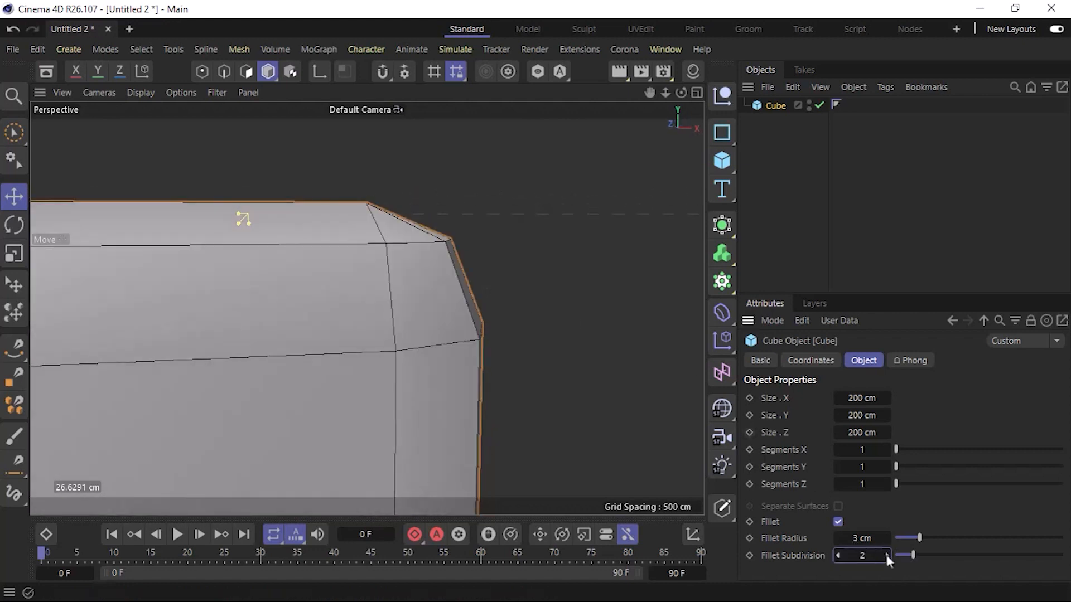
click(886, 555)
click(887, 554)
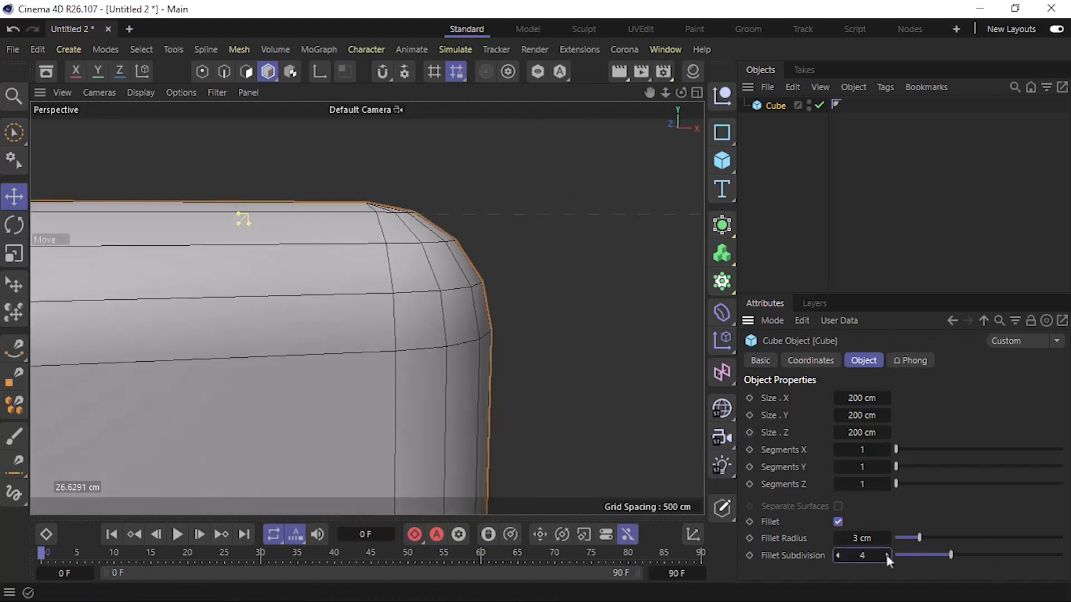
click(886, 554)
click(887, 555)
click(887, 554)
click(887, 555)
click(887, 554)
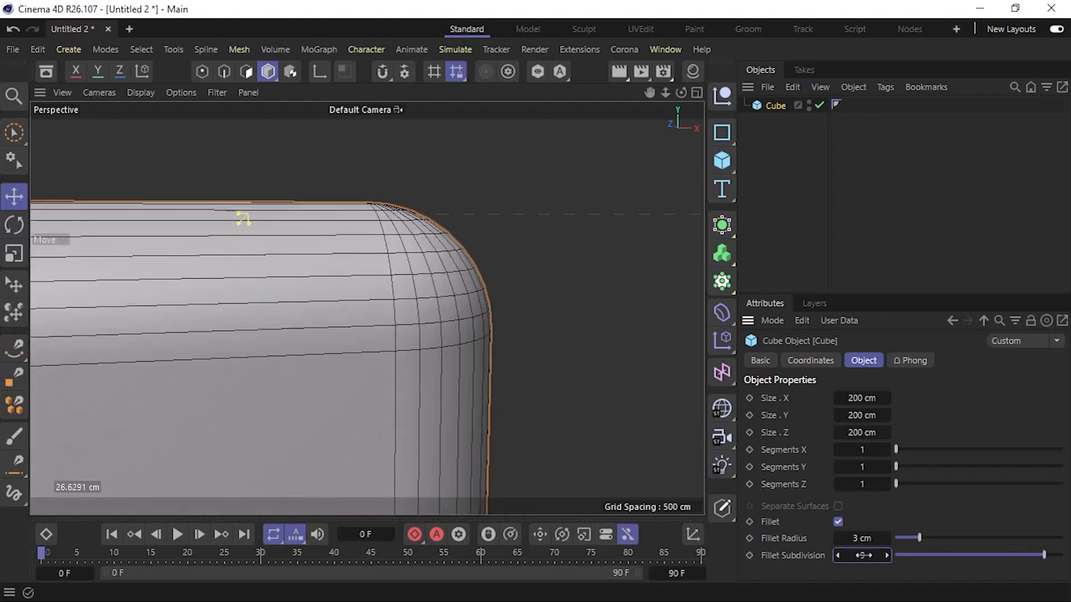
Step: Raise the cube's Fillet Subdivision to 10 and increase its Fillet Radius to 7 cm
click(887, 554)
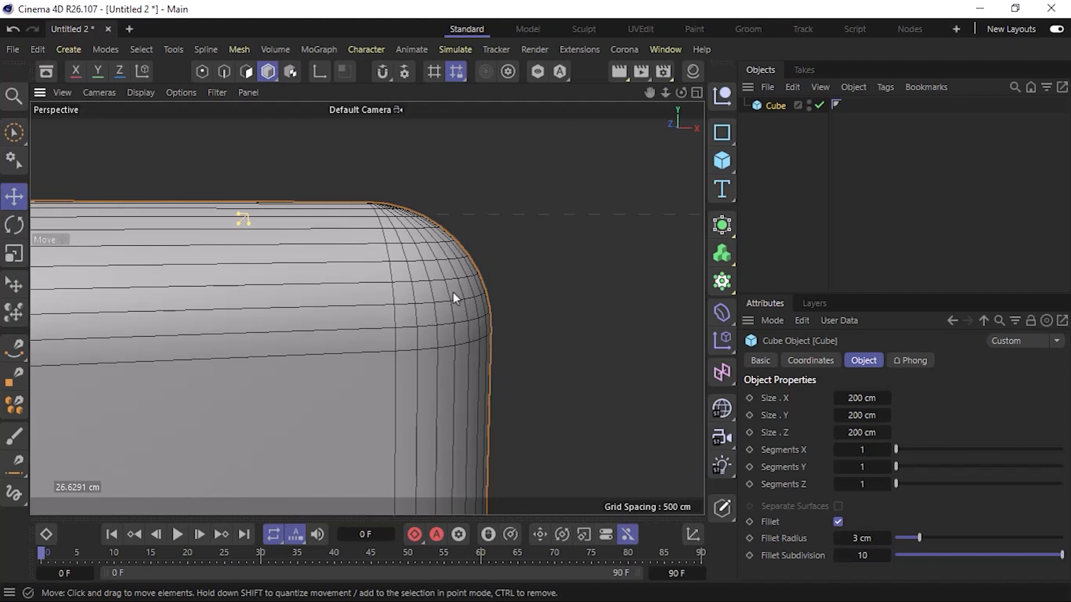
alt+drag(443, 279, 433, 301)
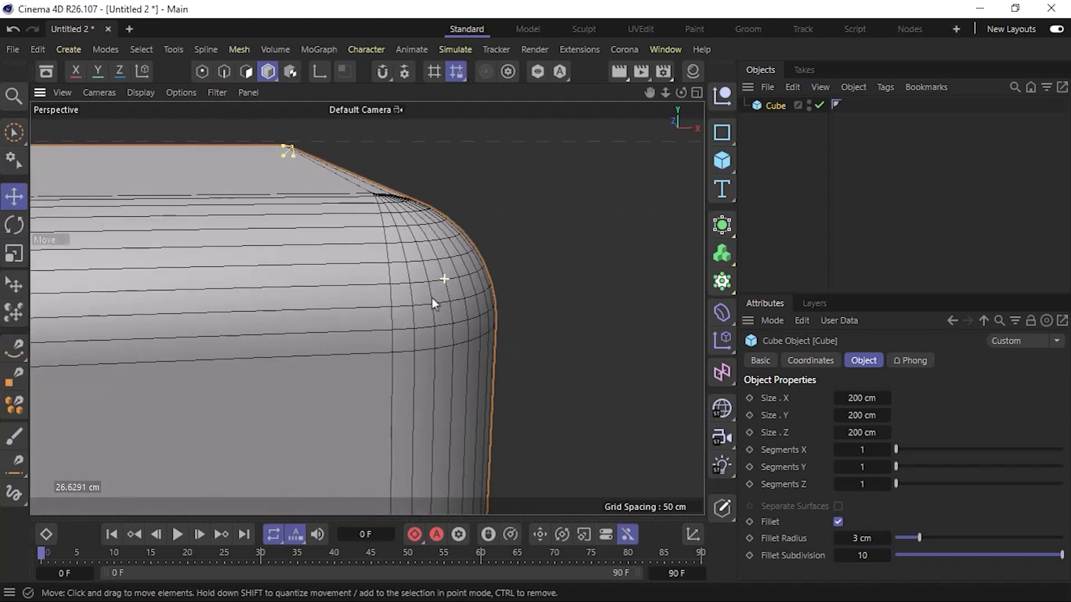
click(887, 539)
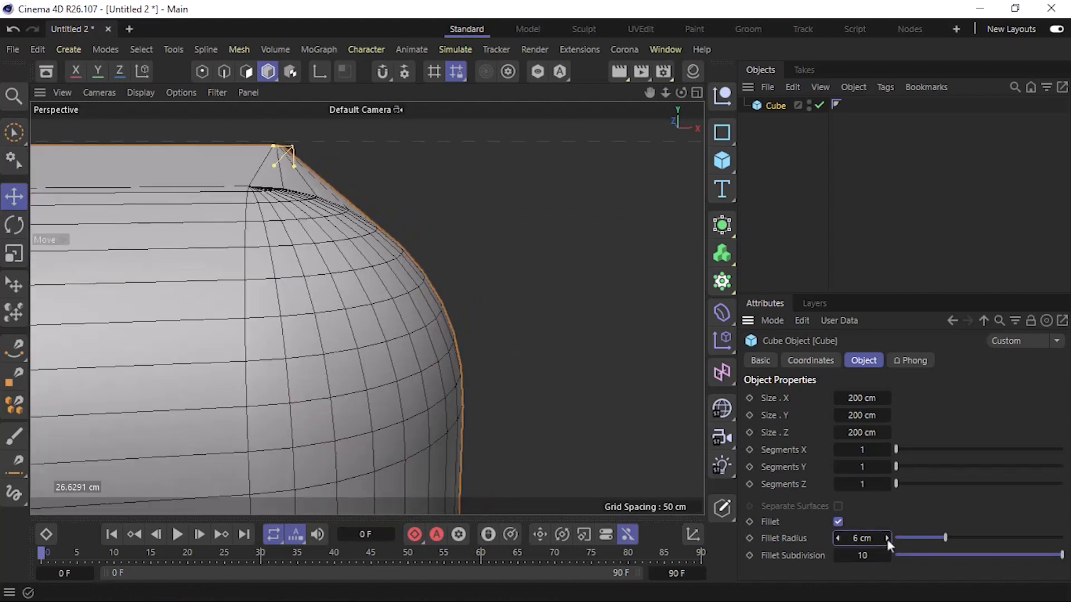
scroll(256, 390, down, 3)
alt+drag(366, 306, 207, 269)
scroll(311, 316, down, 5)
alt+middle_drag(345, 313, 393, 295)
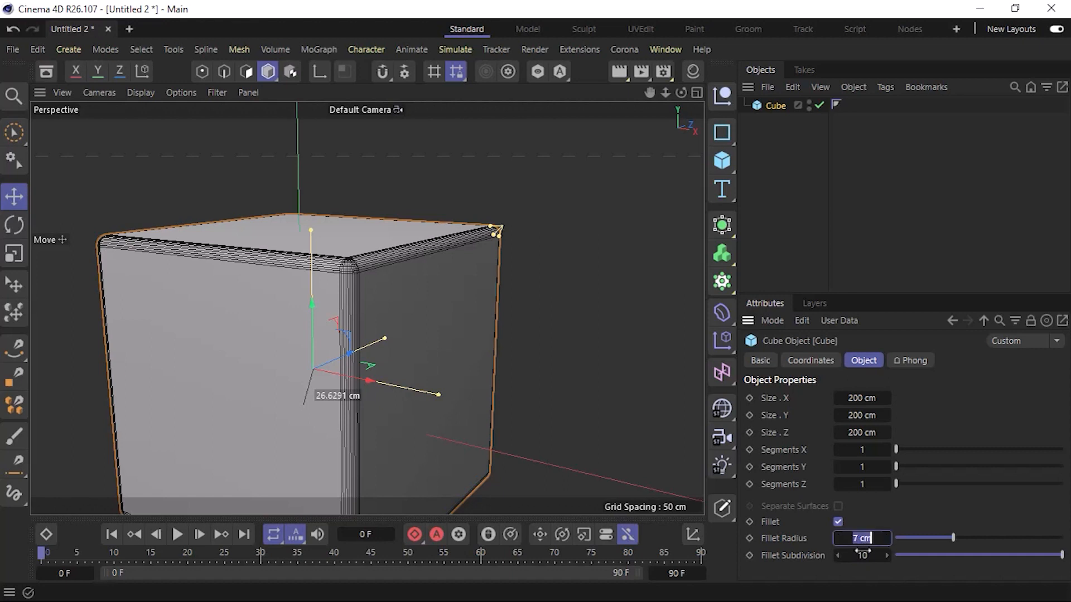
Step: Set the cube's Fillet Radius to 3 cm and reduce its Fillet Subdivision to 3
double_click(862, 540)
text(3)
key(Return)
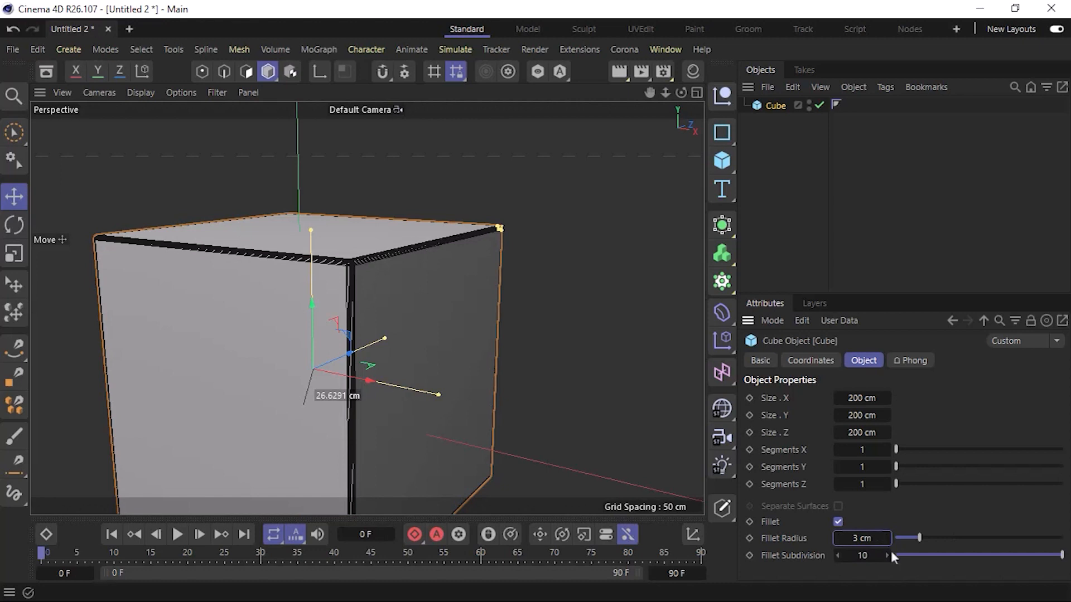
drag(891, 550, 885, 550)
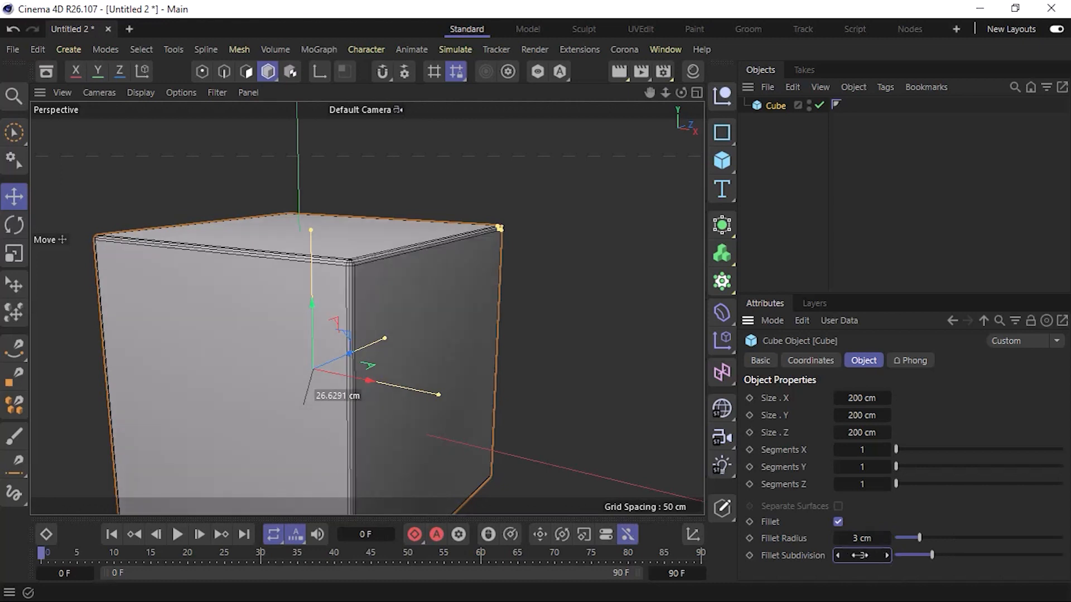
right_click(859, 554)
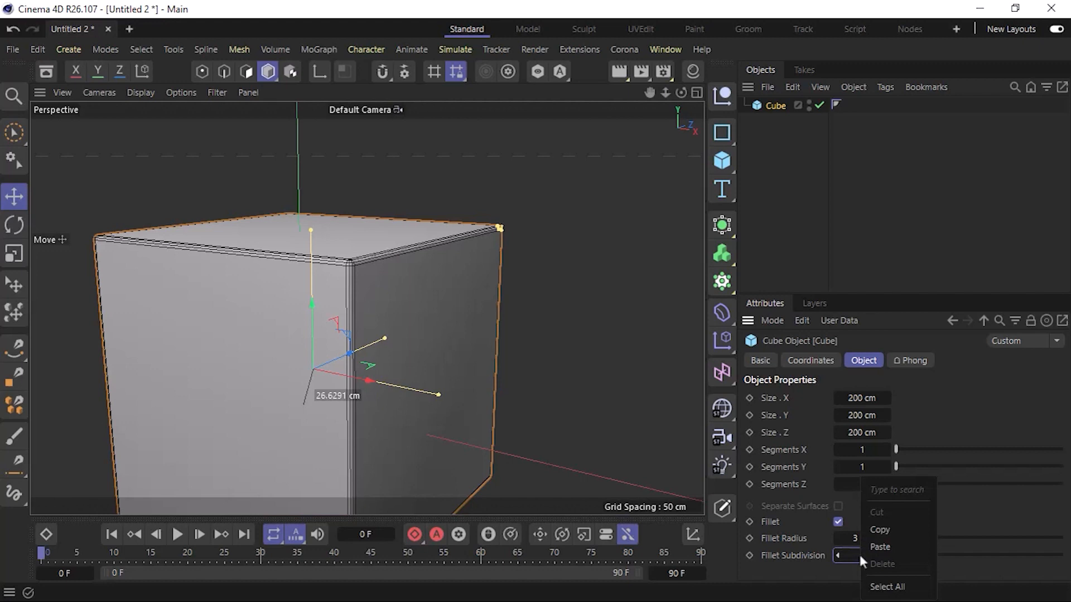
click(855, 552)
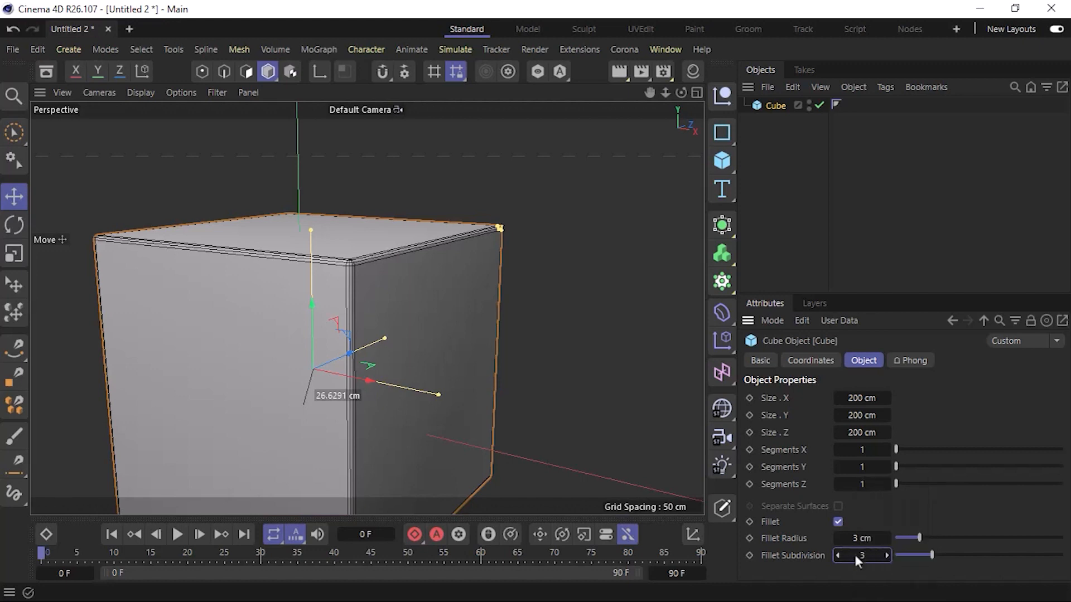
right_click(791, 555)
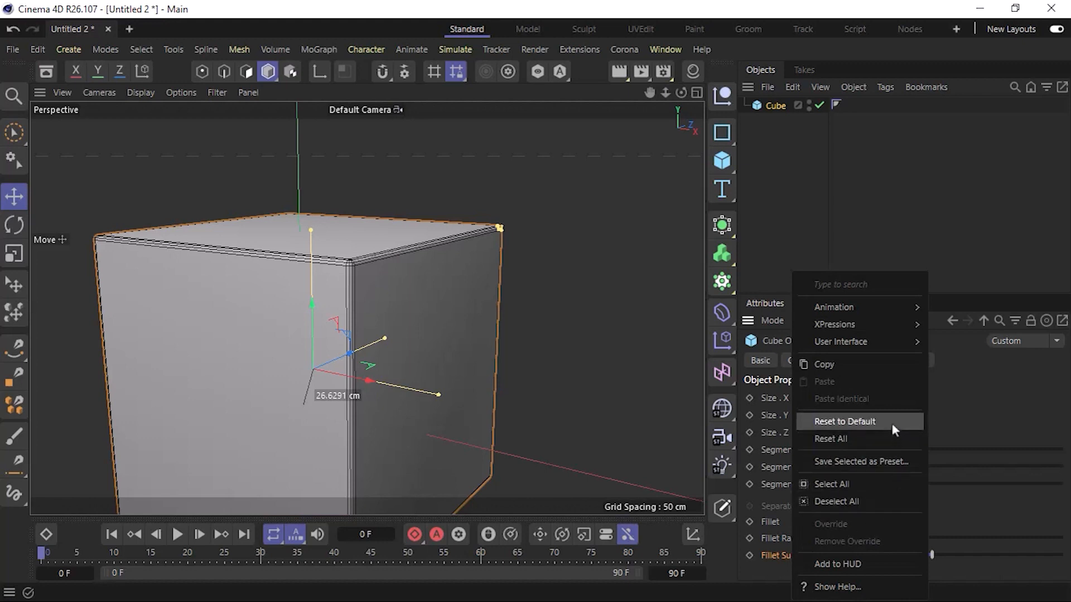
click(956, 415)
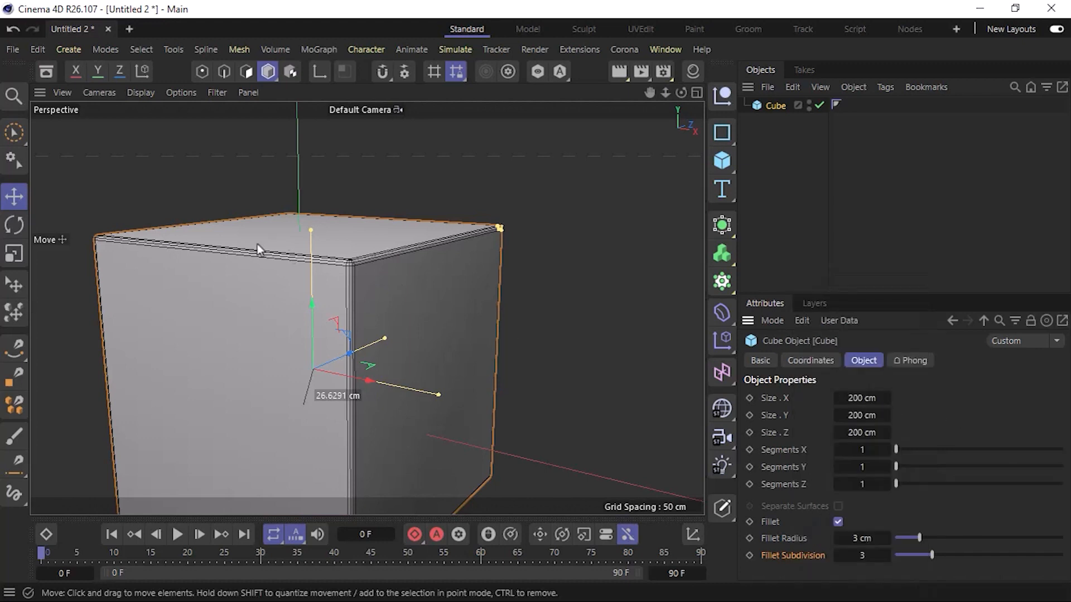
Step: Switch the perspective viewport's display mode to Gouraud Shading without lines
click(140, 95)
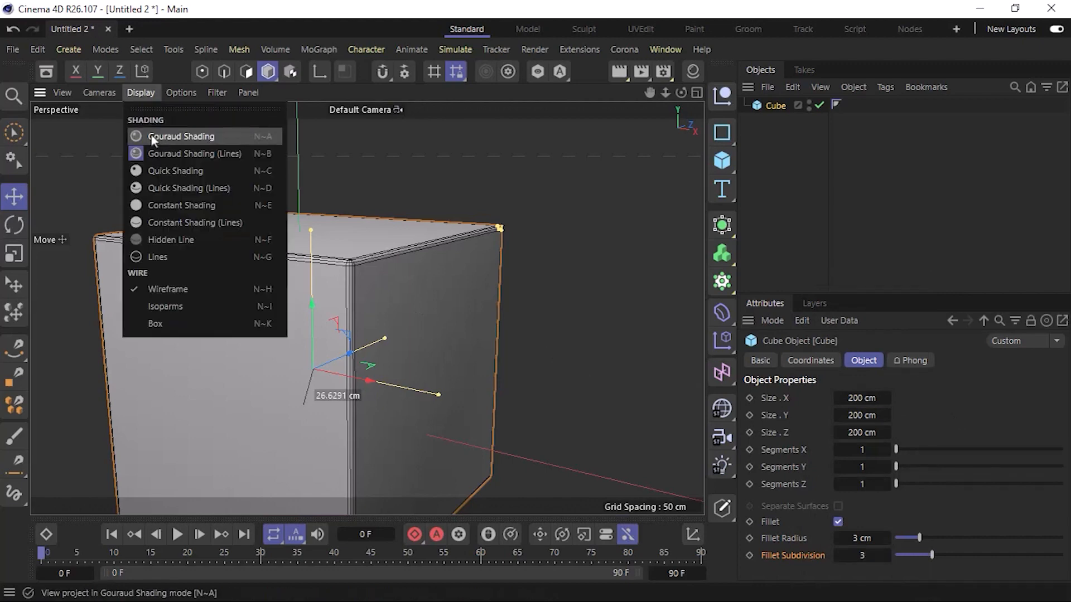
click(223, 136)
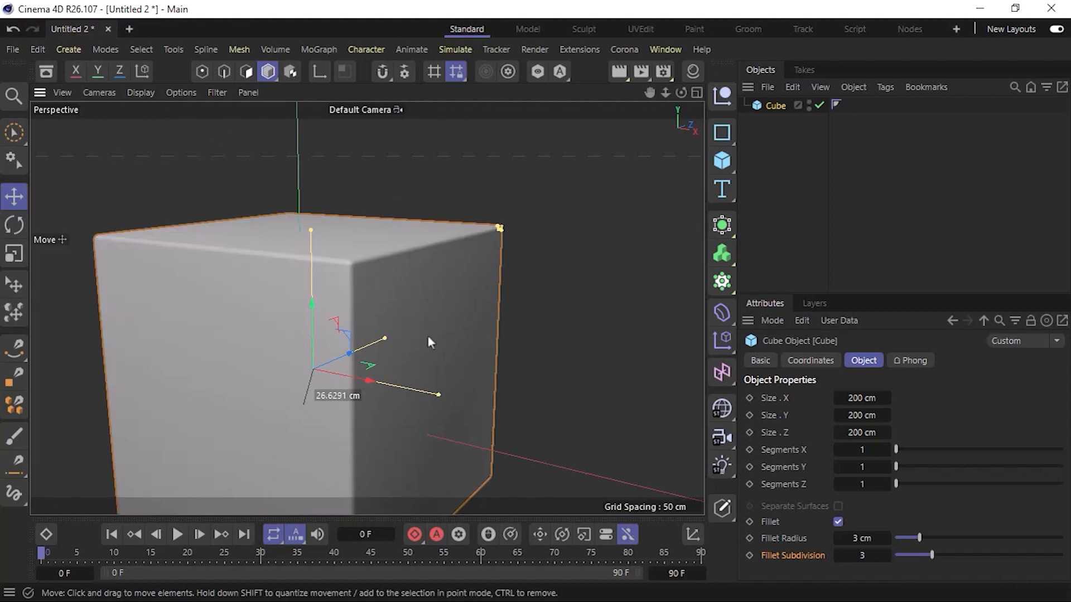
scroll(429, 337, down, 2)
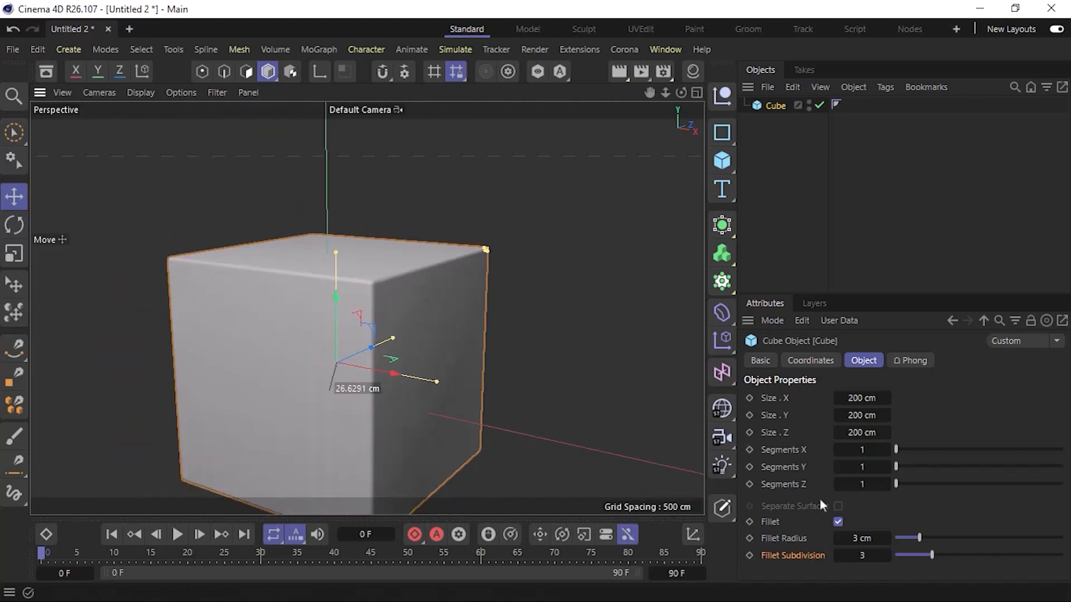
Step: Turn off the cube's Fillet option to restore its sharp edges
click(838, 521)
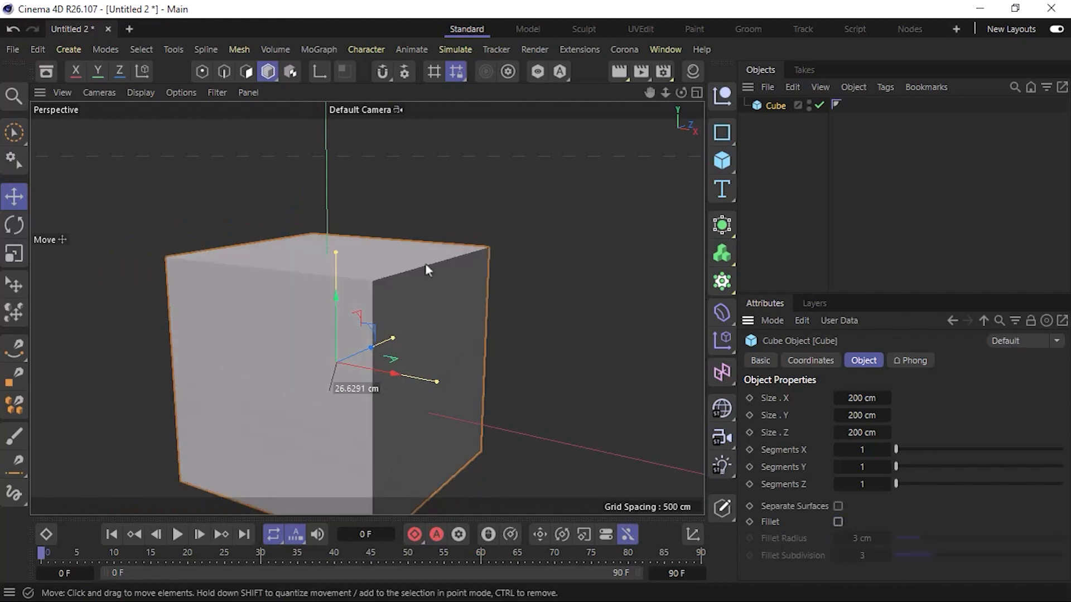
alt+middle_drag(433, 287, 454, 269)
alt+drag(483, 276, 454, 312)
alt+middle_drag(447, 318, 472, 289)
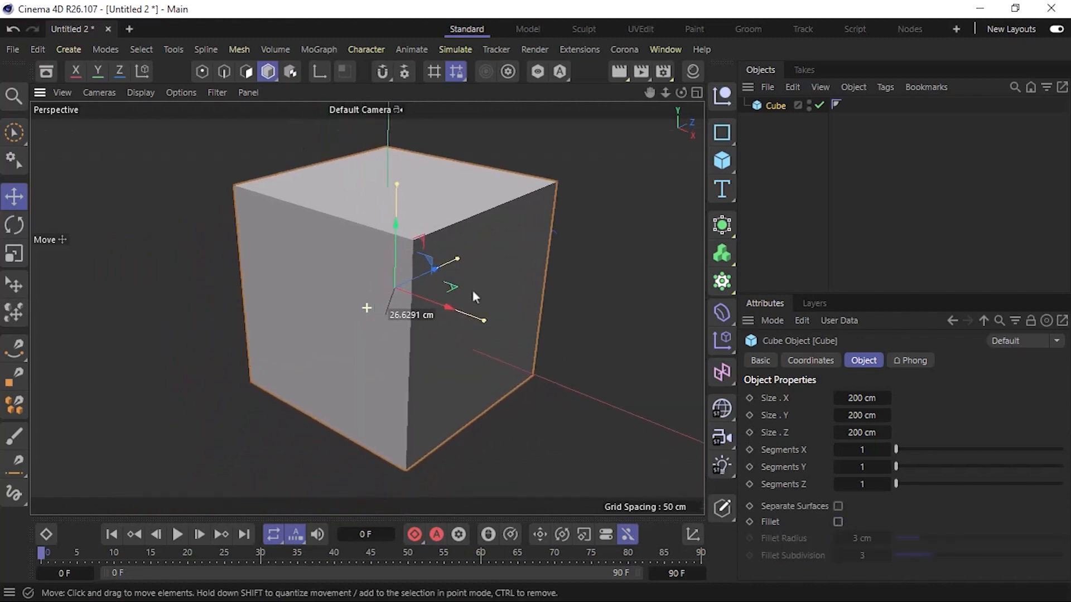
alt+drag(436, 349, 405, 357)
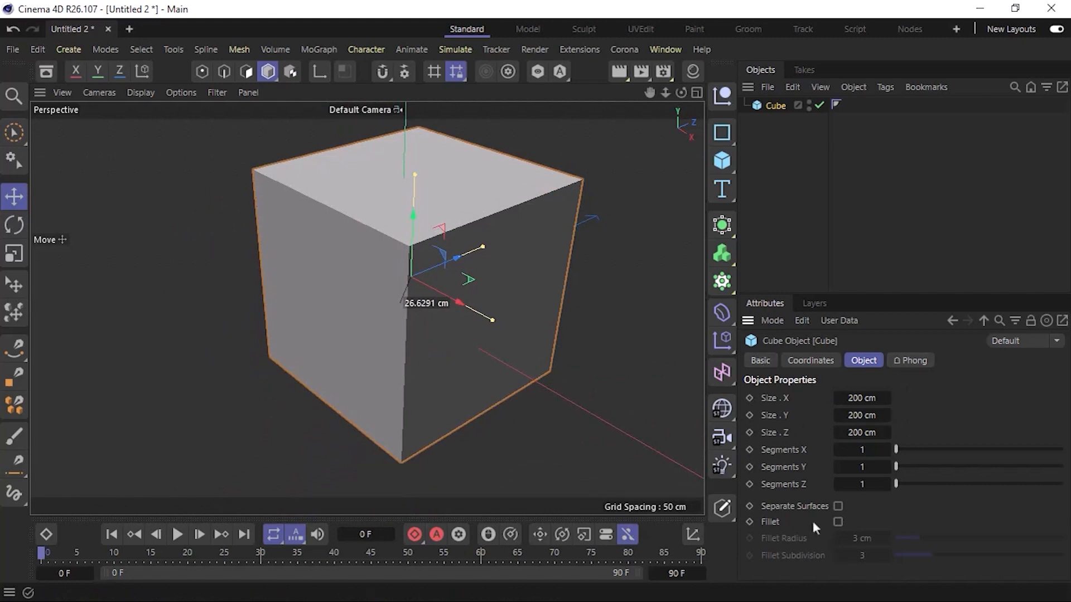
Step: Rename the cube as My Box in its basic properties
click(750, 360)
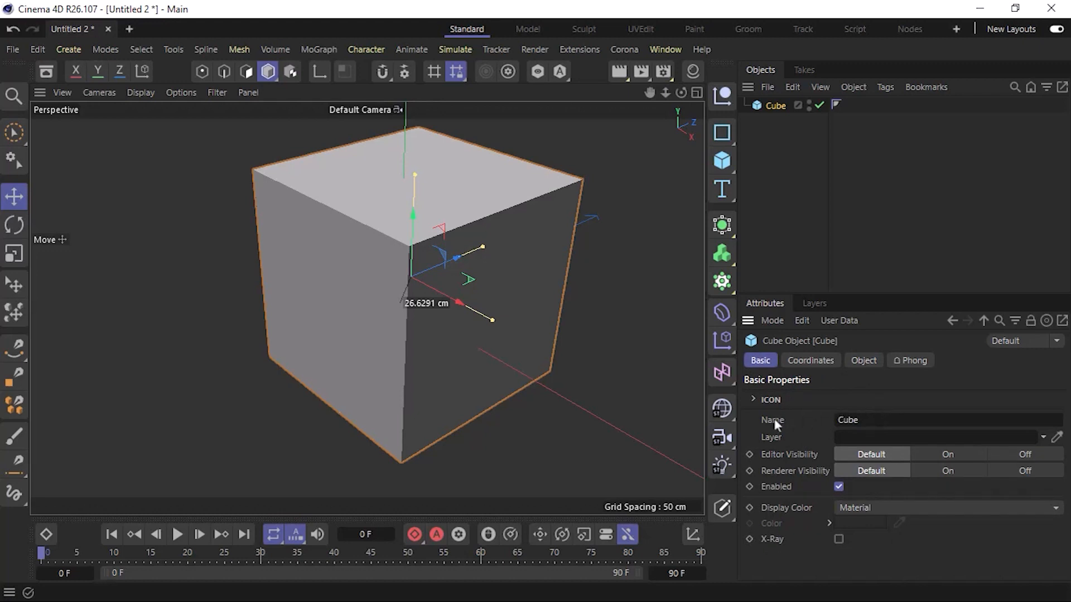
click(880, 420)
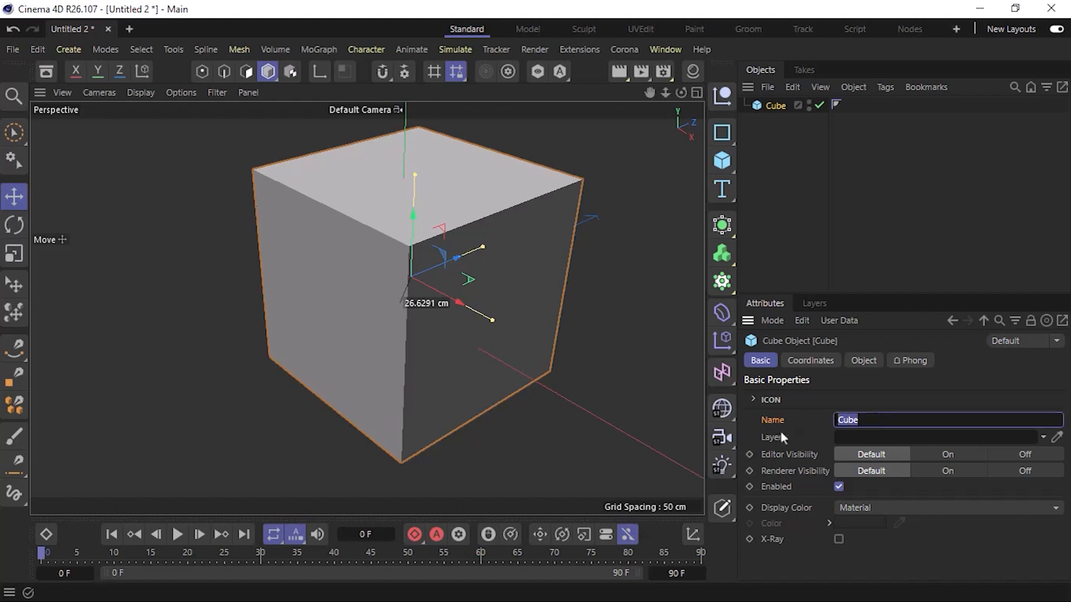
text(My Box)
key(Return)
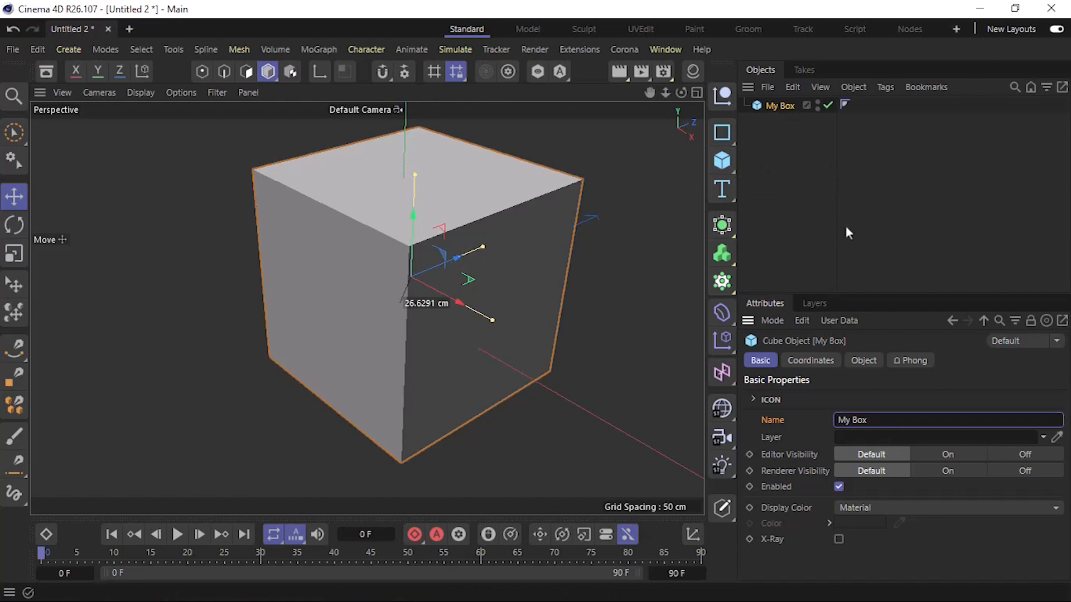
Step: Add a Sphere primitive to the scene alongside My Box
scroll(423, 320, down, 3)
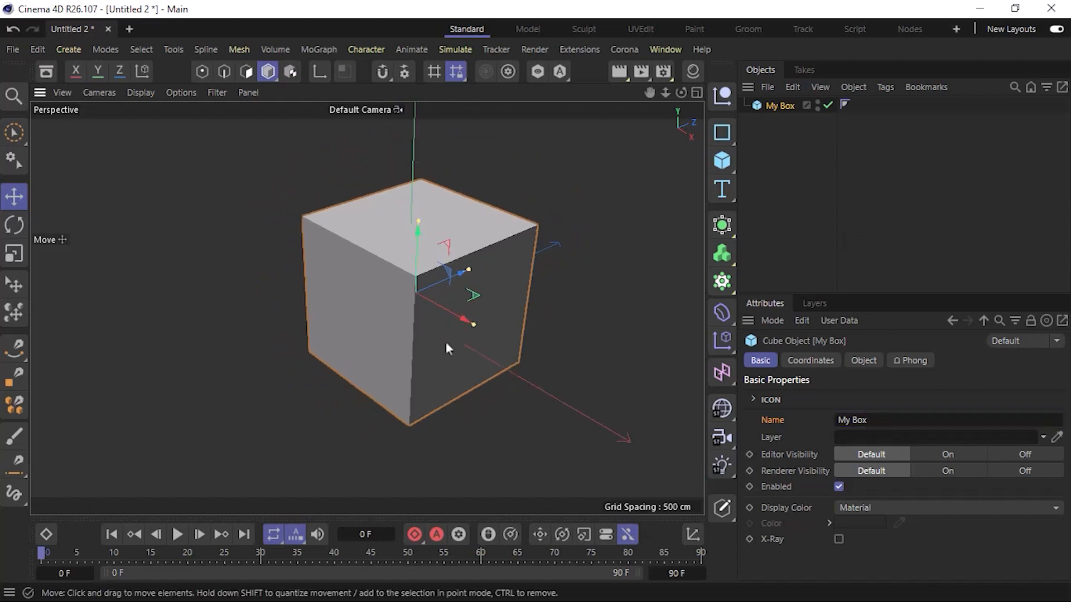
alt+middle_drag(446, 341, 442, 373)
alt+drag(443, 373, 519, 340)
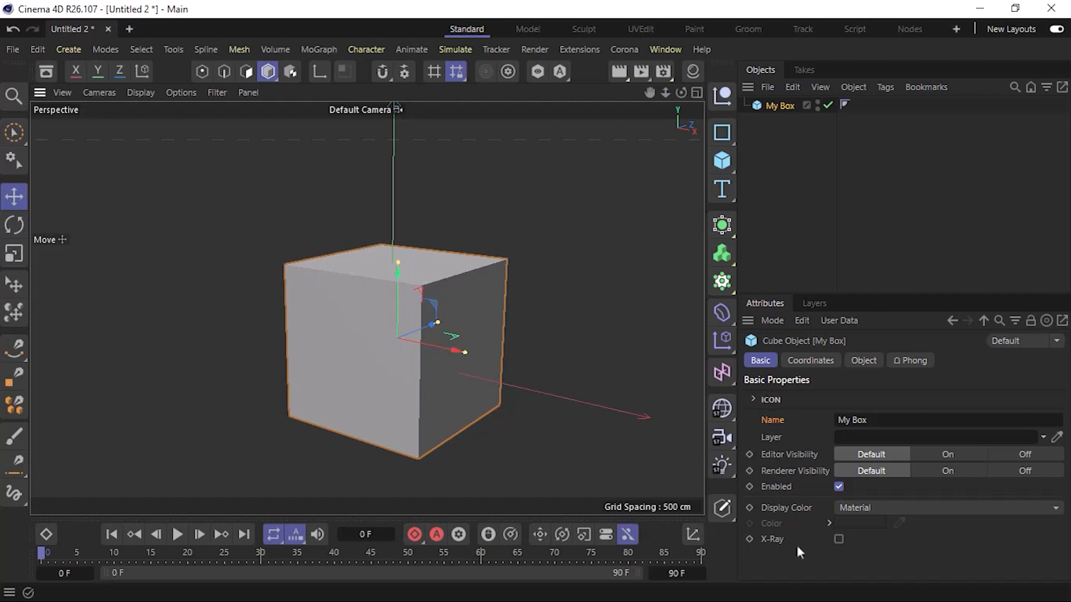
alt+drag(534, 366, 430, 387)
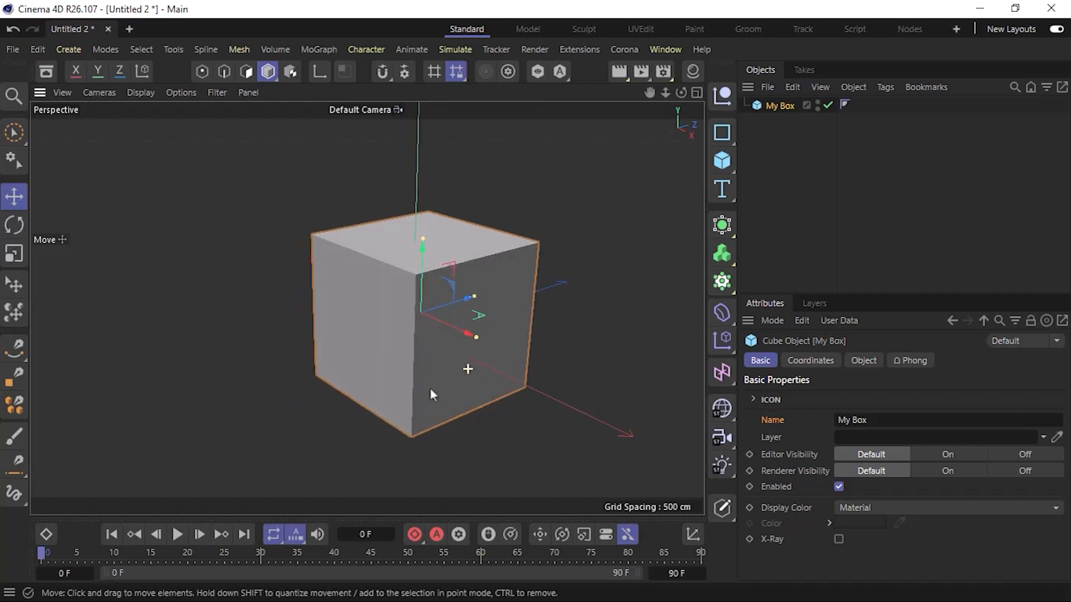
alt+middle_drag(501, 303, 483, 308)
click(729, 163)
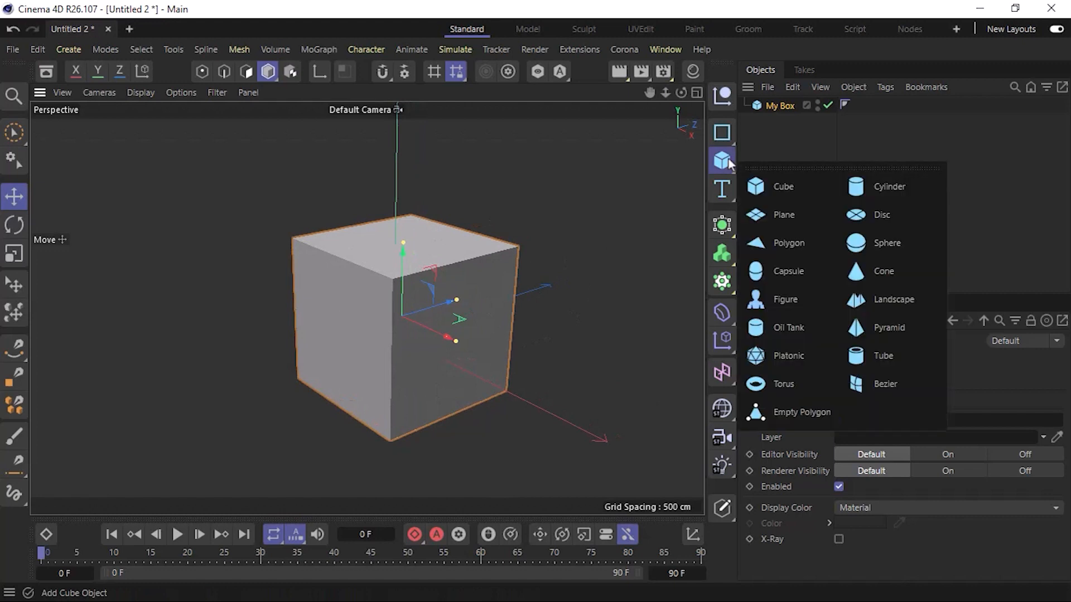
click(911, 244)
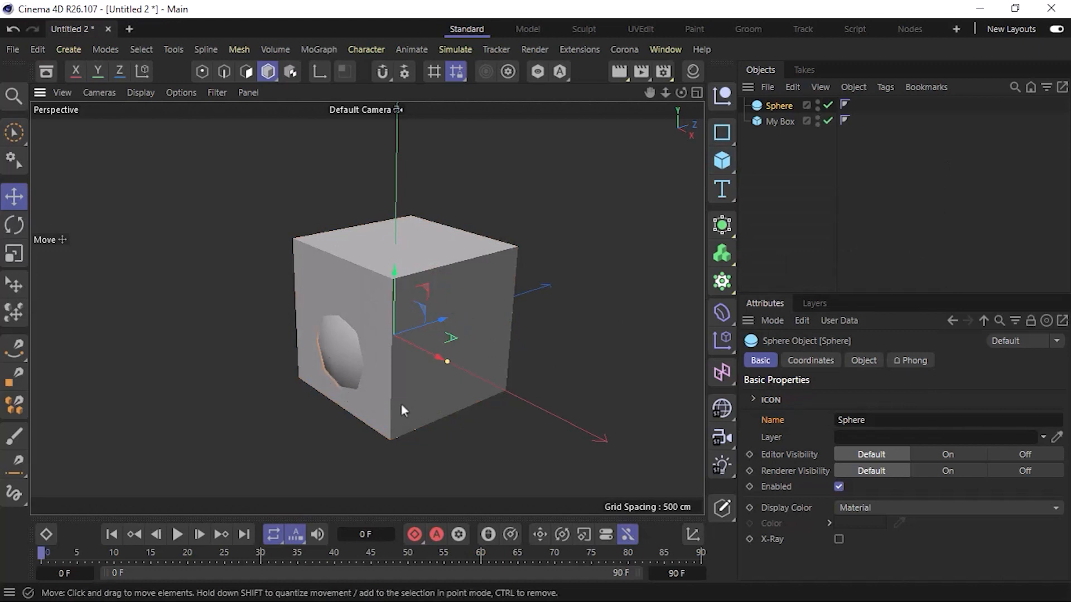
Step: Enable X-Ray for My Box and examine the sphere inside it
alt+drag(416, 399, 441, 411)
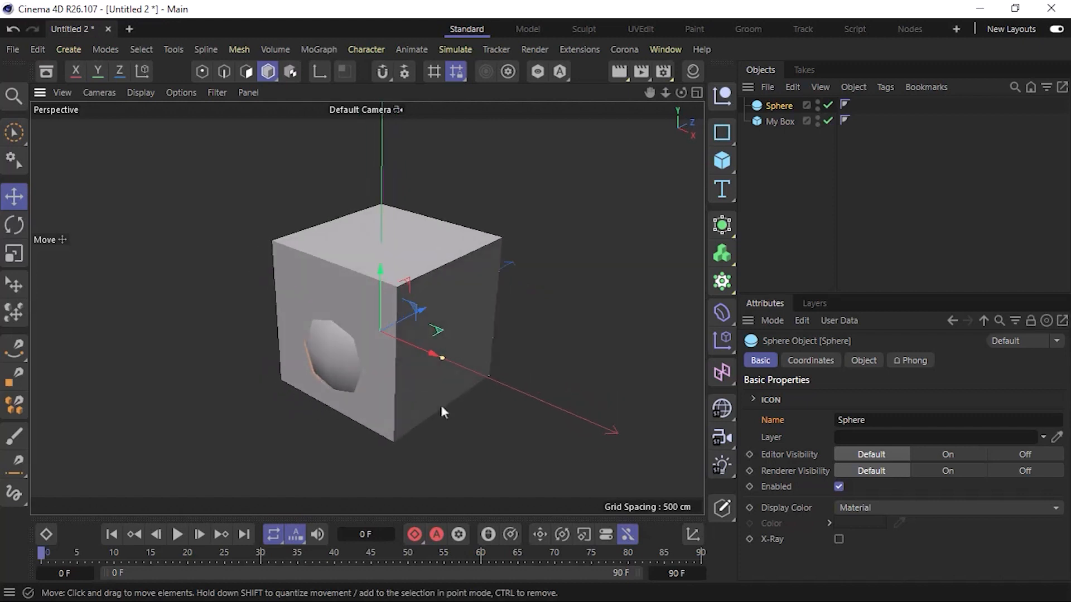
scroll(441, 411, down, 3)
alt+drag(441, 407, 391, 322)
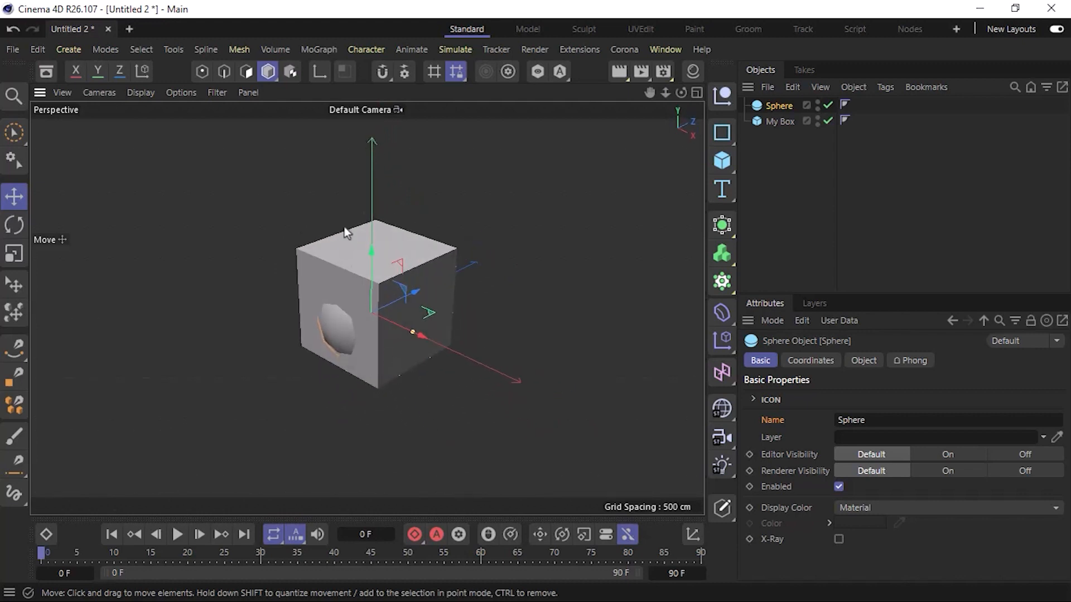
click(784, 121)
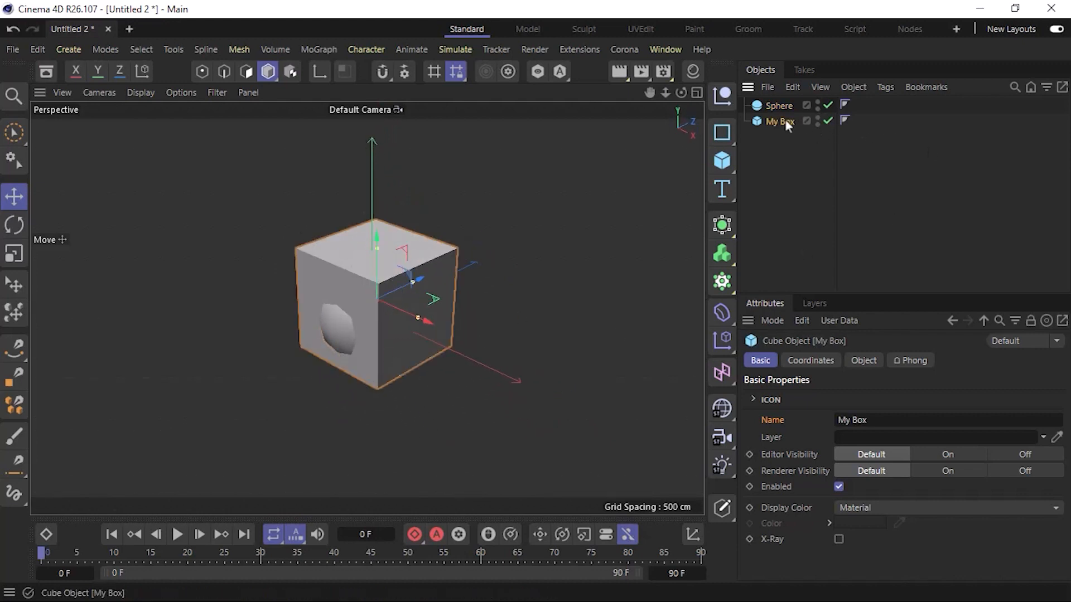
click(839, 538)
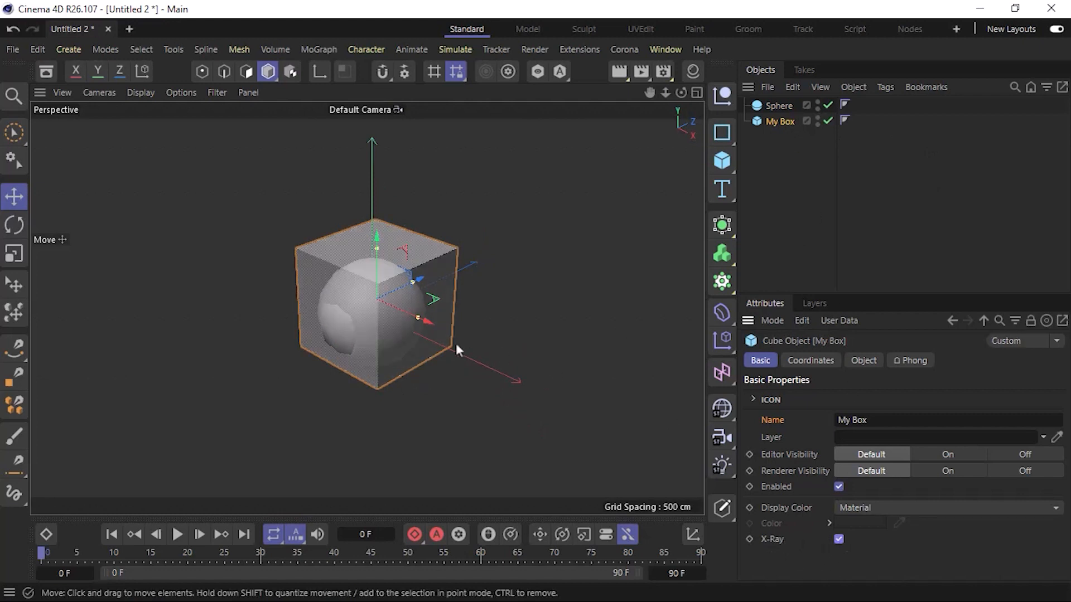
scroll(380, 329, up, 5)
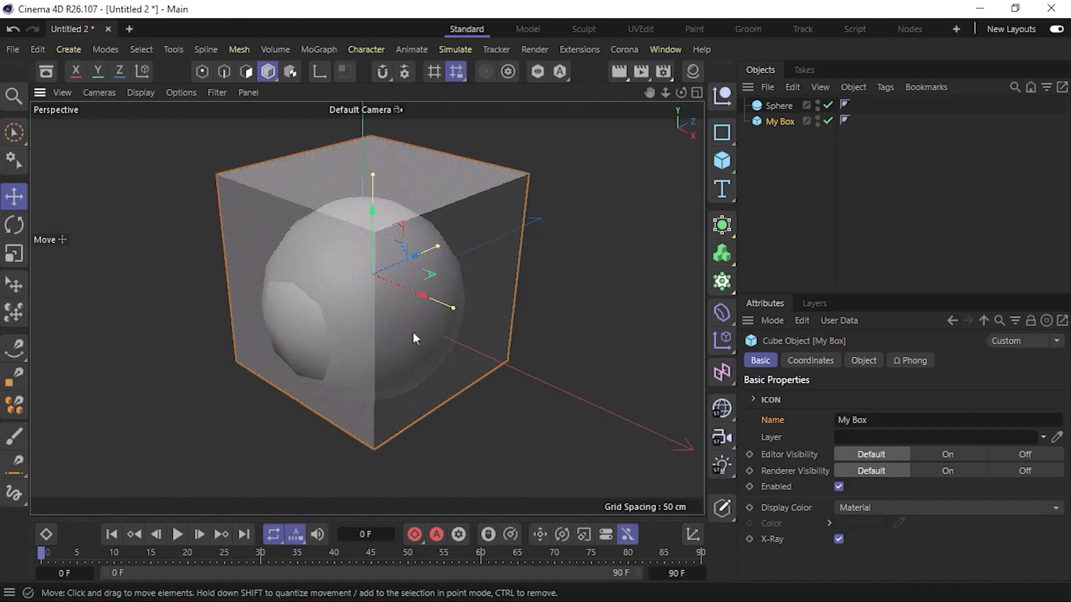
alt+drag(413, 334, 362, 362)
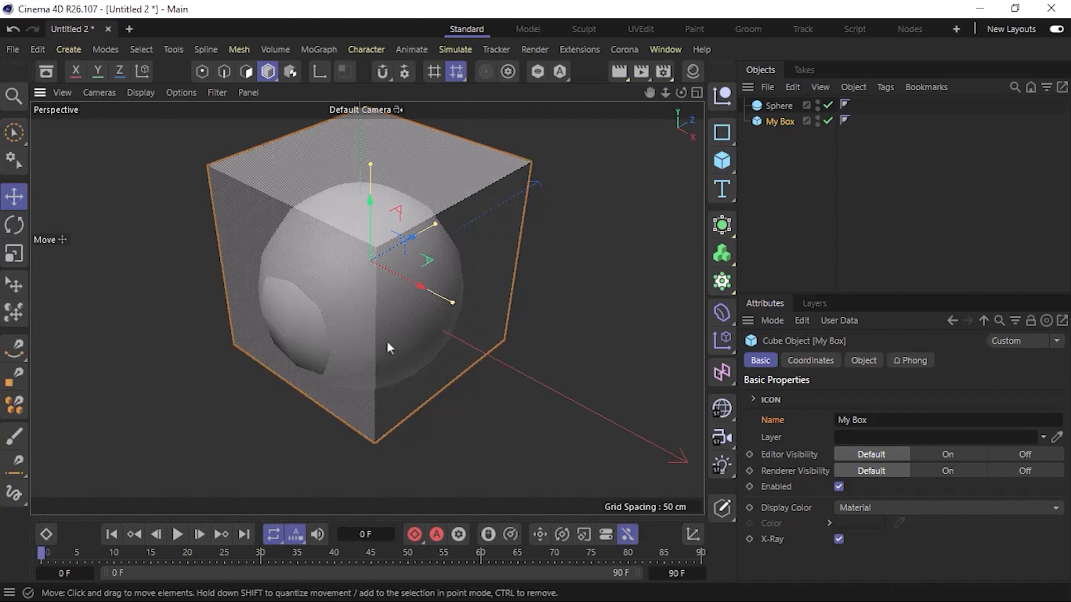
Step: Turn off X-Ray for My Box so it displays as a solid object
scroll(386, 341, down, 5)
mouse_move(383, 363)
alt+mouse_down()
mouse_move(373, 359)
mouse_move(385, 331)
mouse_move(392, 373)
alt+mouse_up()
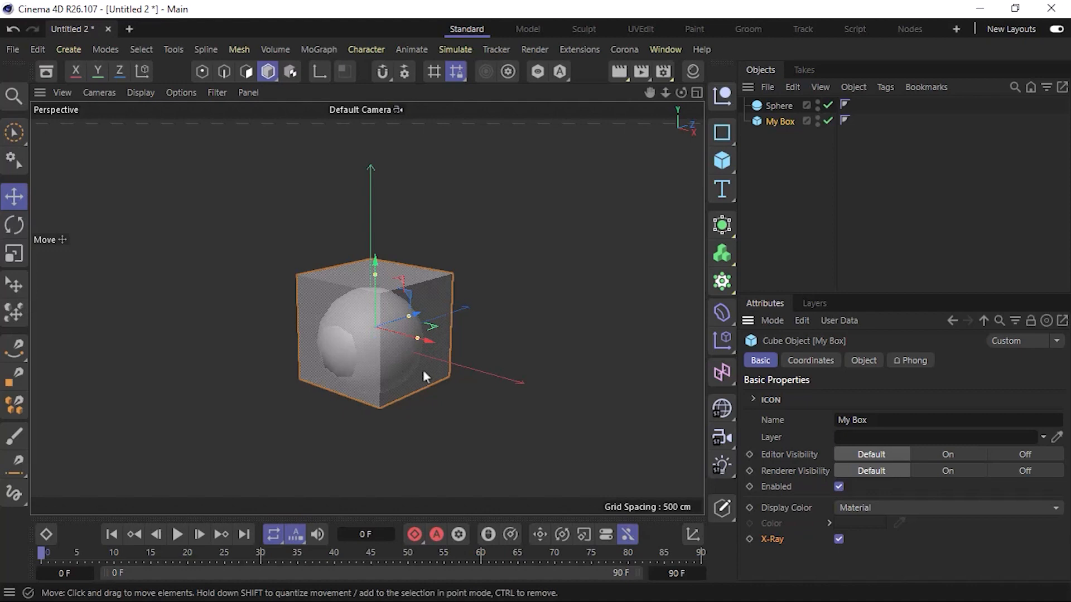
click(838, 540)
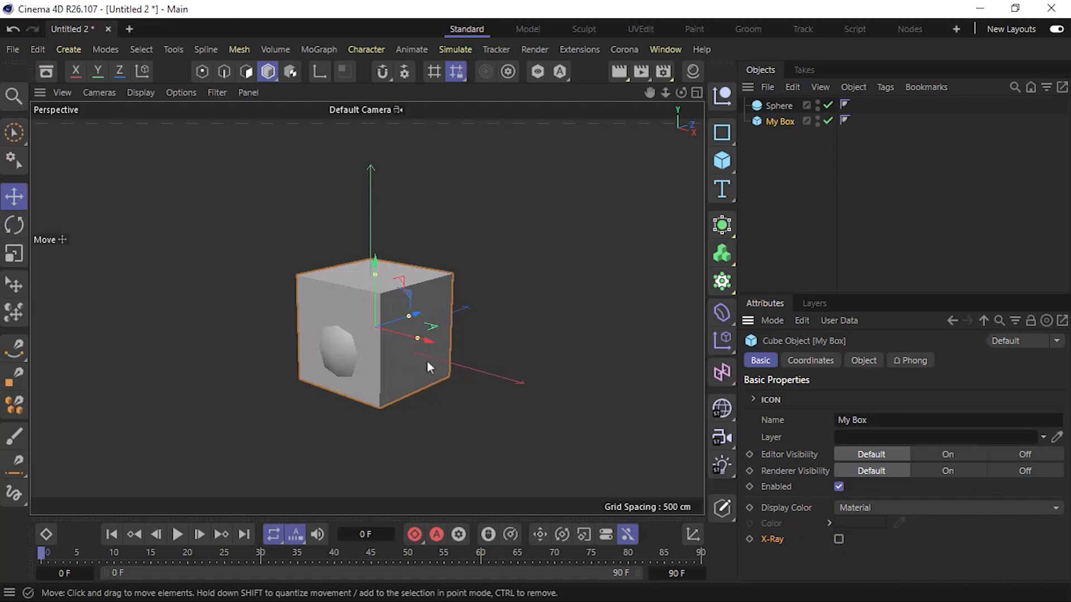
alt+drag(427, 360, 404, 394)
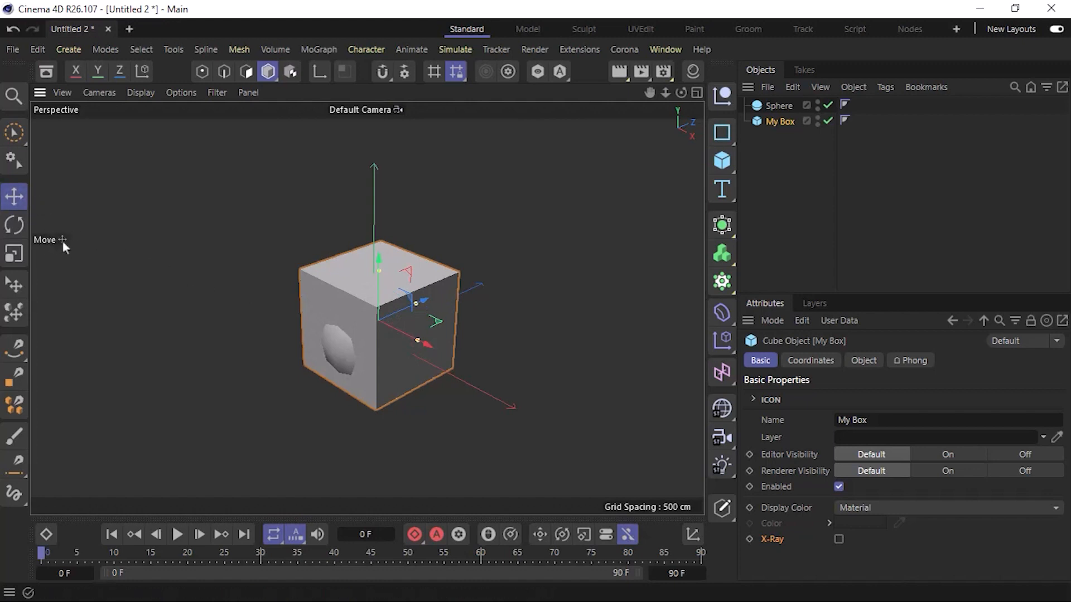
Step: Activate the Rotate tool and the Scale tool in turn to compare their handles on My Box
click(15, 225)
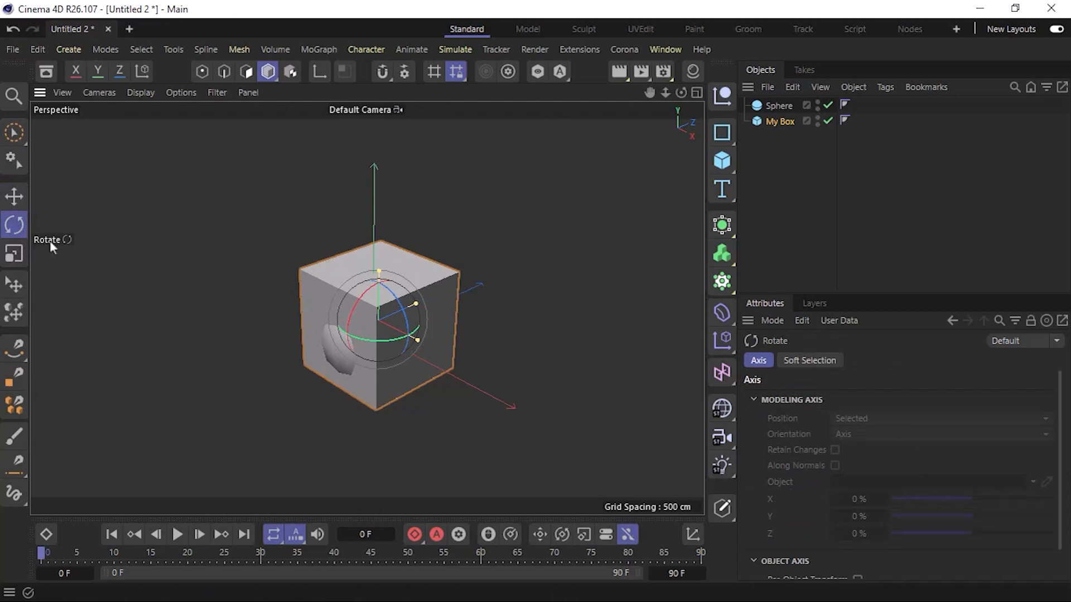
click(14, 255)
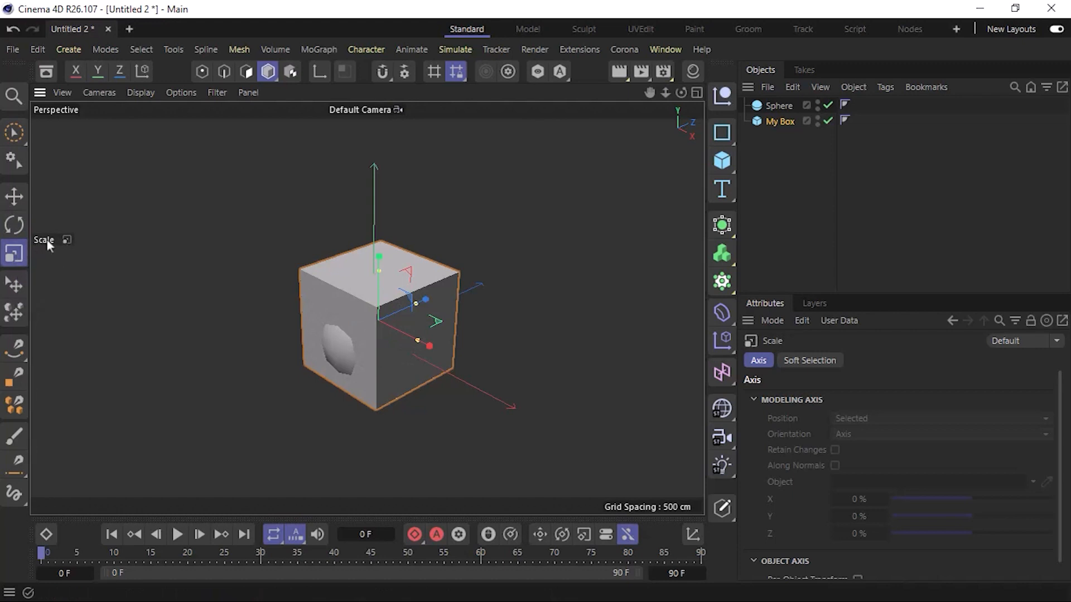
Step: Switch between the Move, Rotate and Scale tools to compare their handles on My Box, ending with the Move tool
click(15, 199)
click(19, 225)
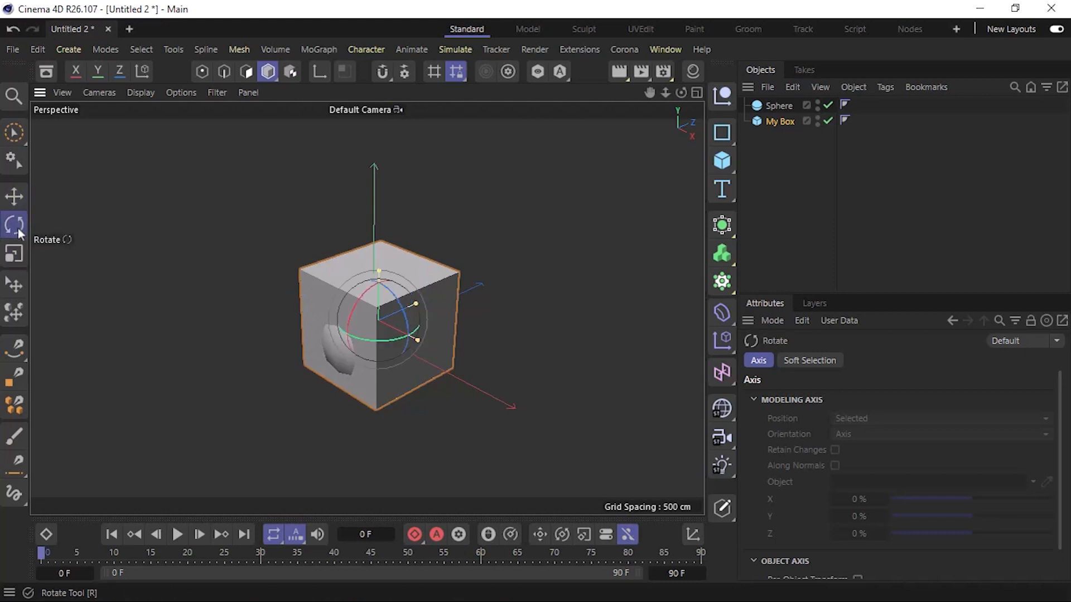
click(14, 255)
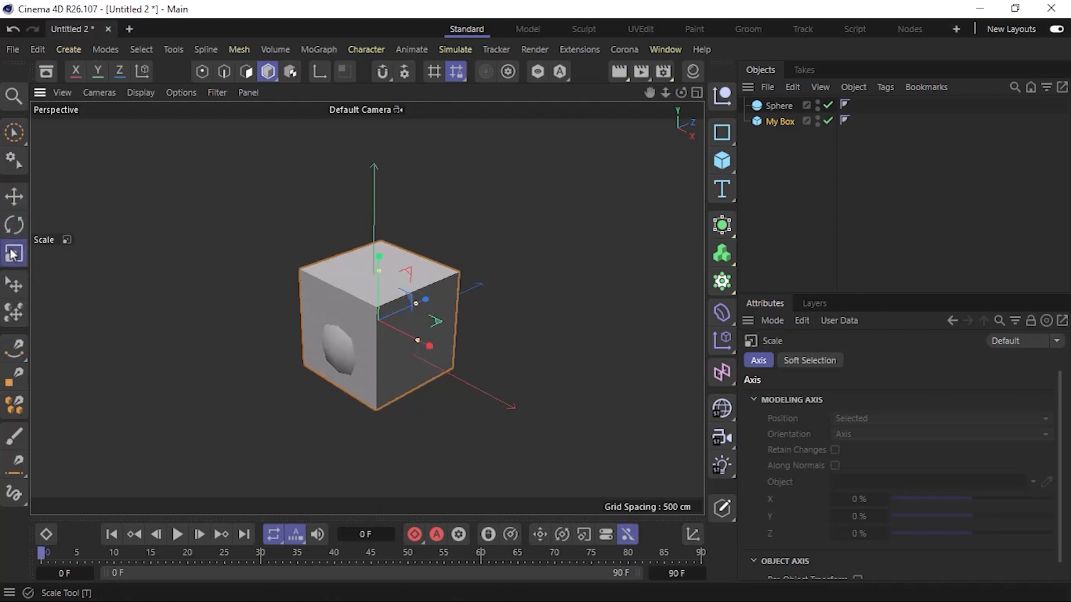
click(15, 200)
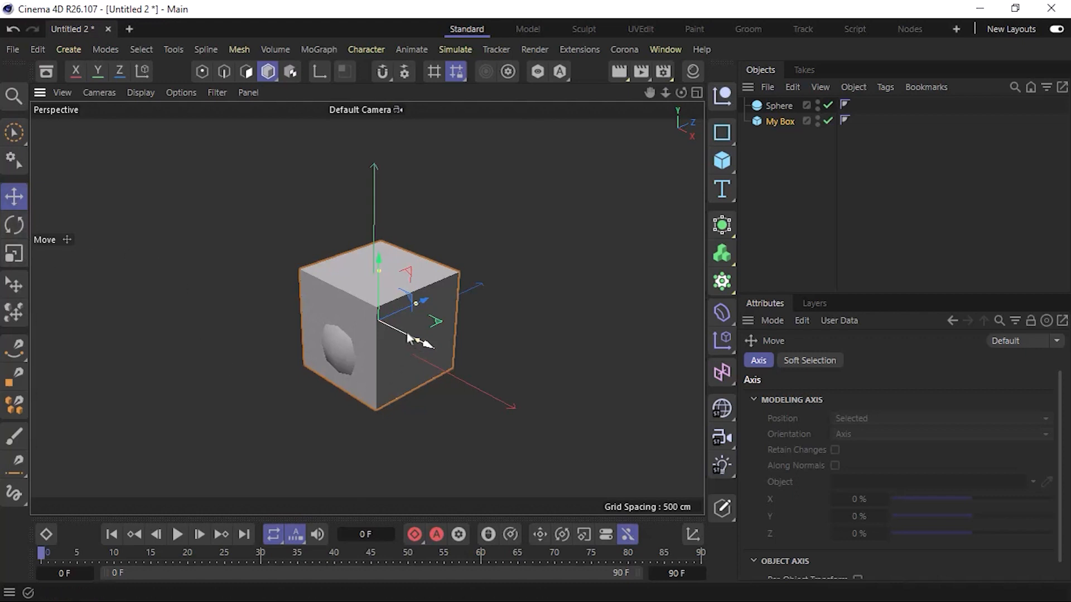
Step: Try moving My Box with the X axis handle of the Move tool, and undo the change
drag(410, 338, 531, 163)
key(ctrl+z)
key(ctrl+z)
key(ctrl+z)
Step: Open My Box's coordinate properties and set its rotation order to XYZ
click(781, 123)
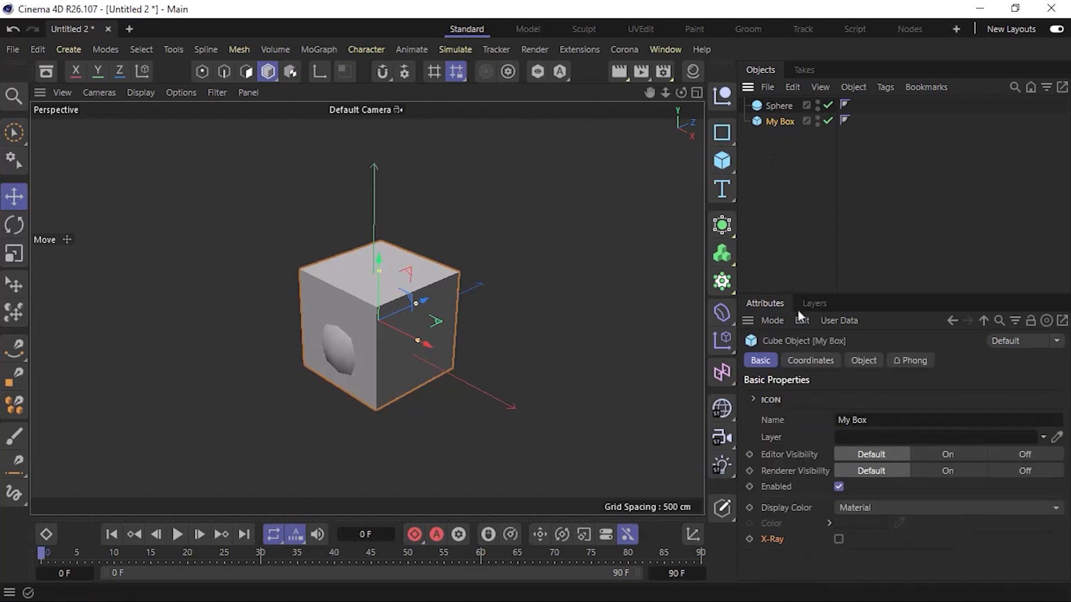
click(809, 362)
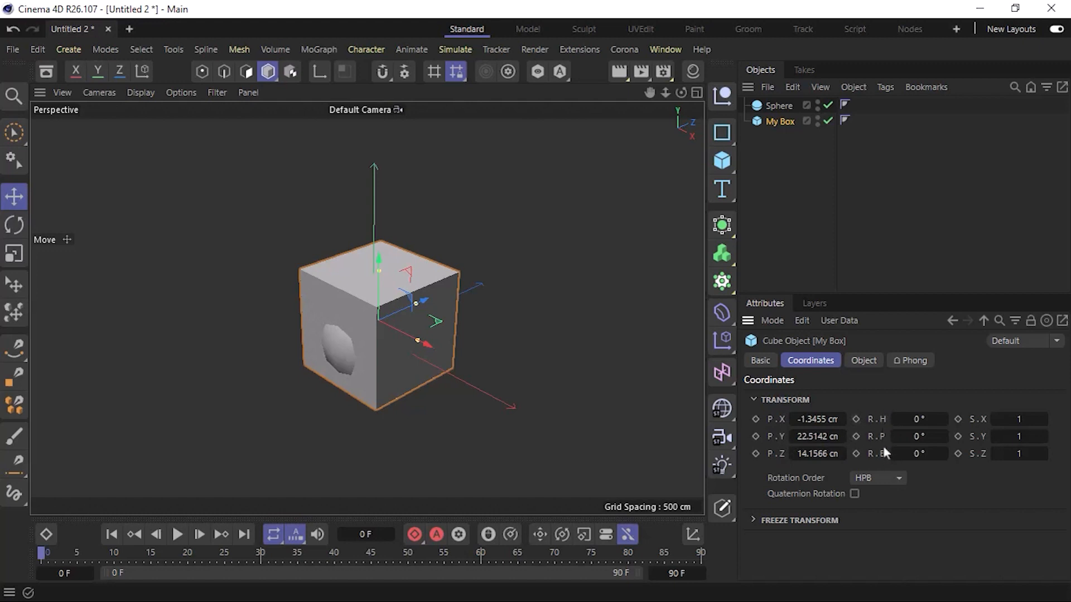
click(889, 478)
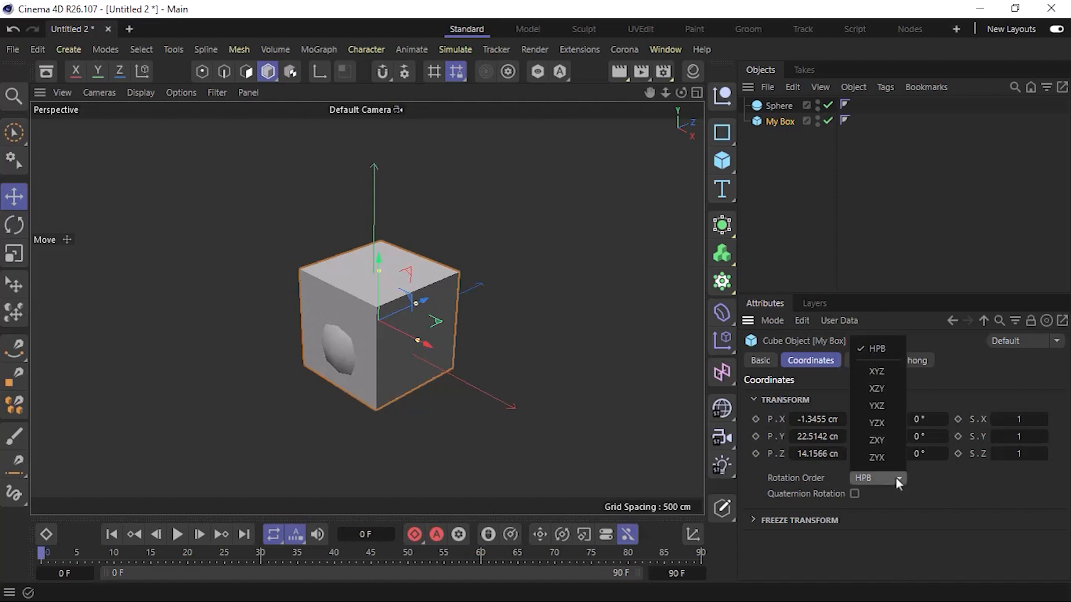
click(881, 370)
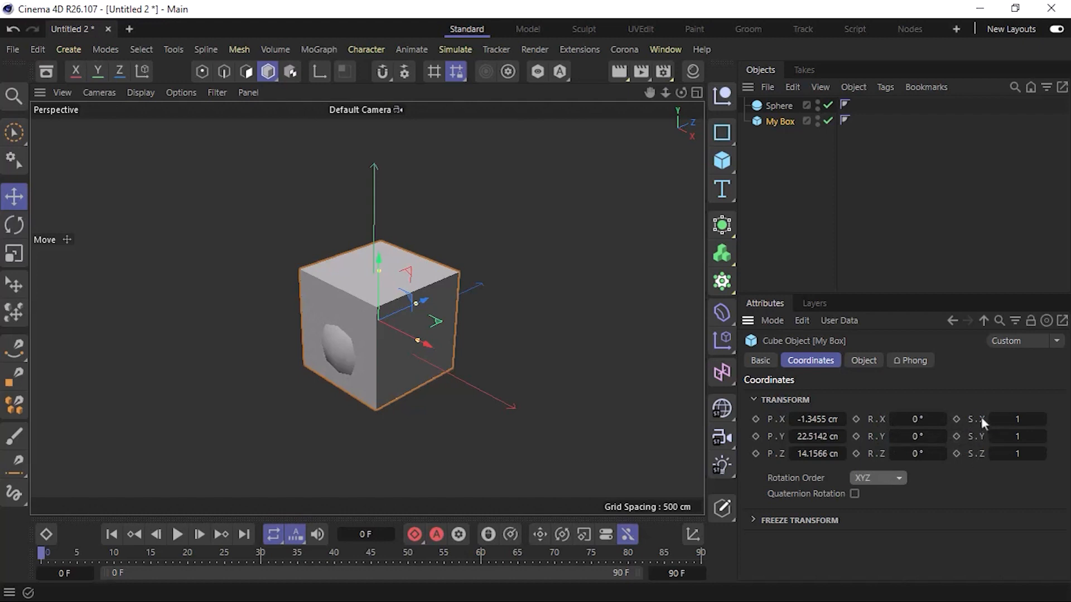
Step: Set My Box's X, Y and Z position to 0 cm to centre it at the world origin
click(814, 422)
click(814, 422)
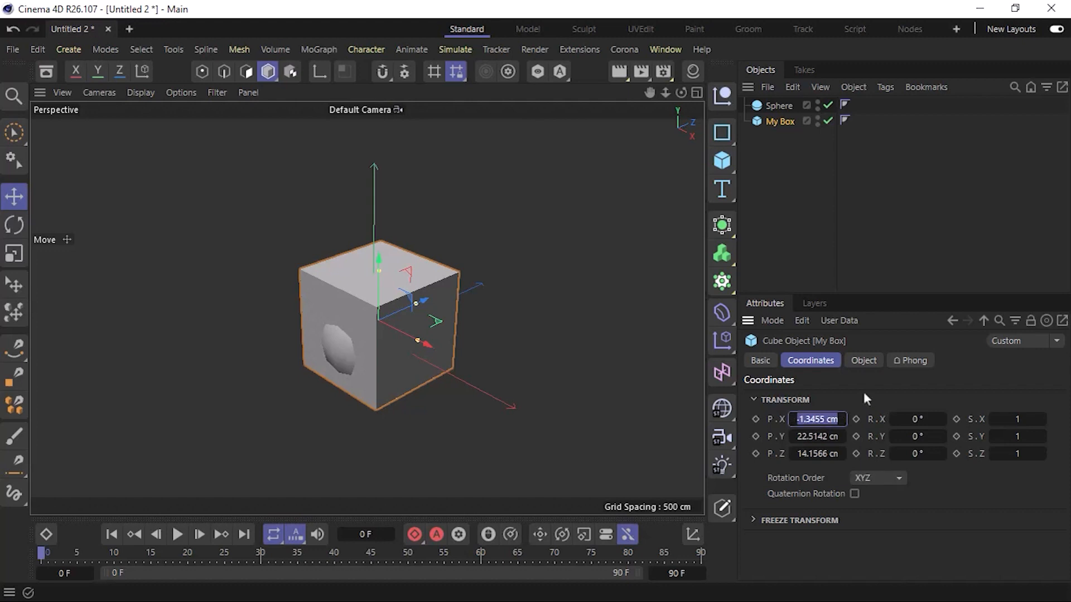
text(0)
key(Tab)
text(0)
key(Tab)
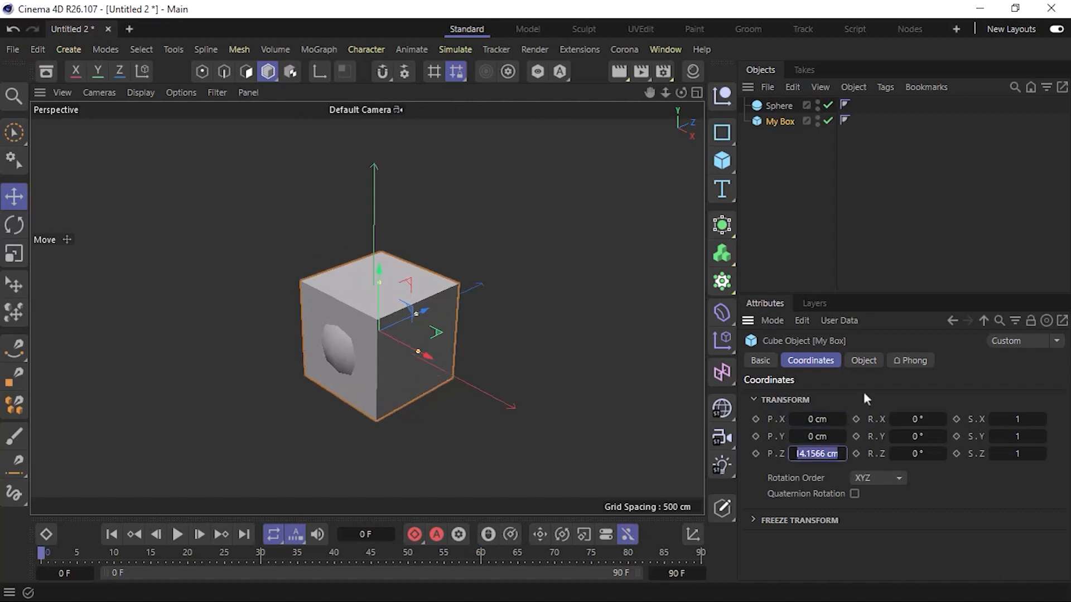
text(0)
key(Return)
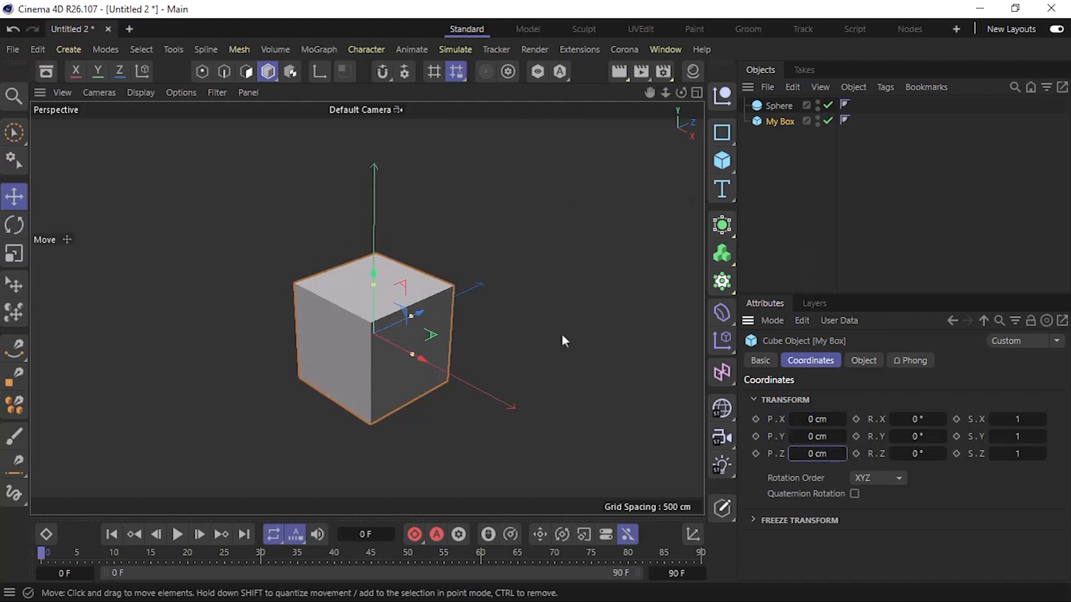
Step: Compare the Sphere's coordinates with My Box's, and briefly enable X-Ray on My Box to examine the sphere inside it
click(778, 105)
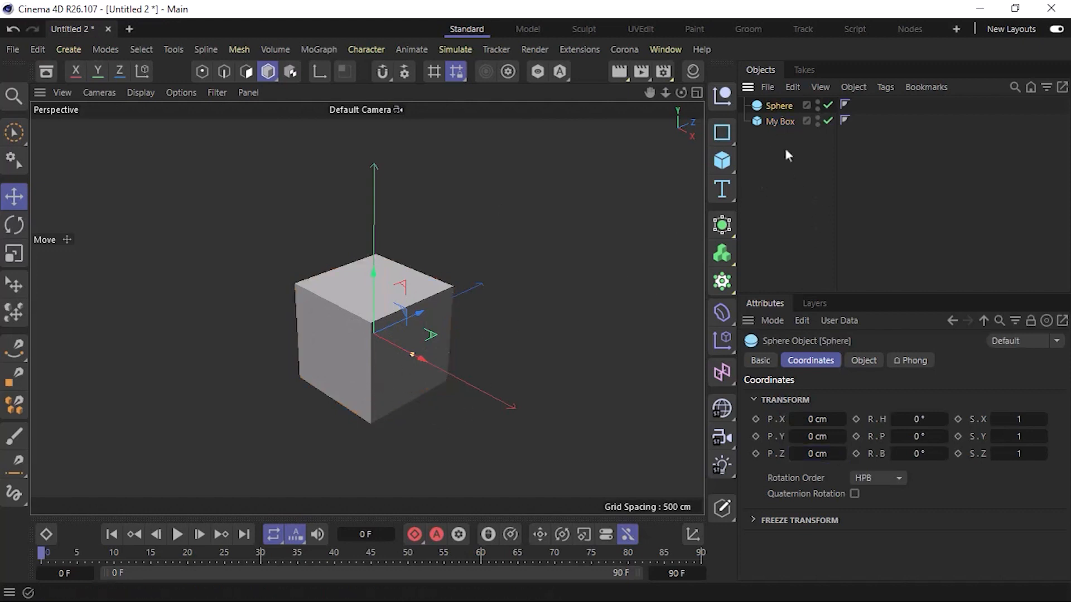
click(780, 121)
click(762, 360)
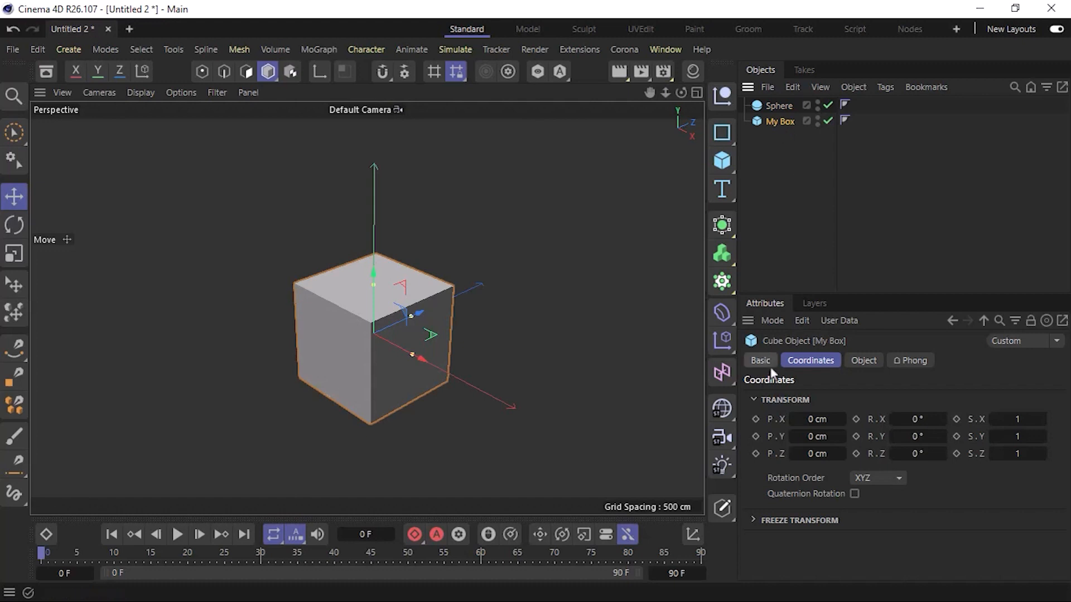
click(839, 538)
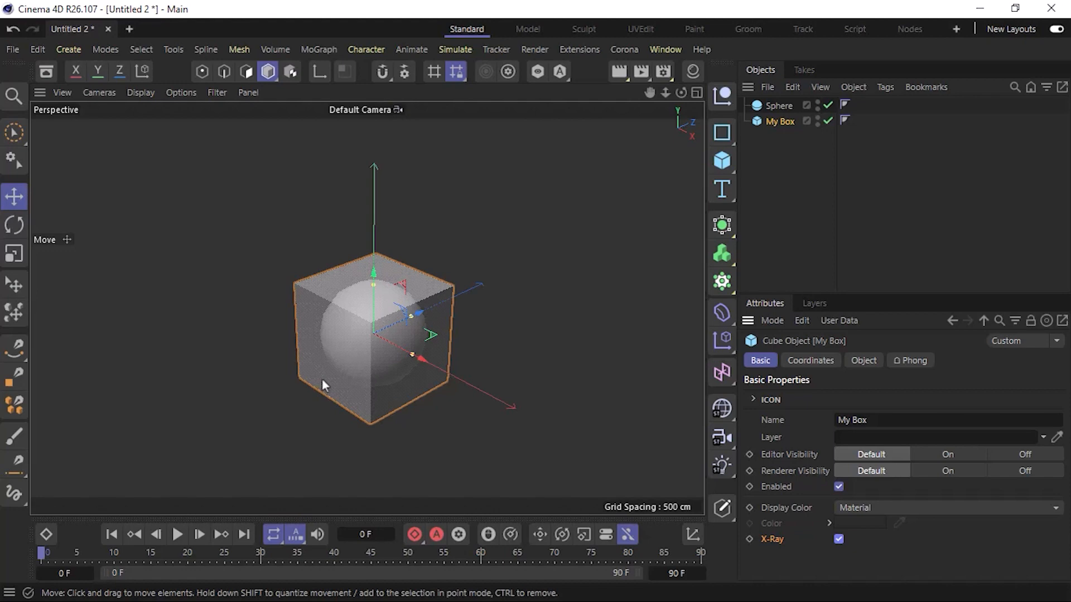
click(839, 538)
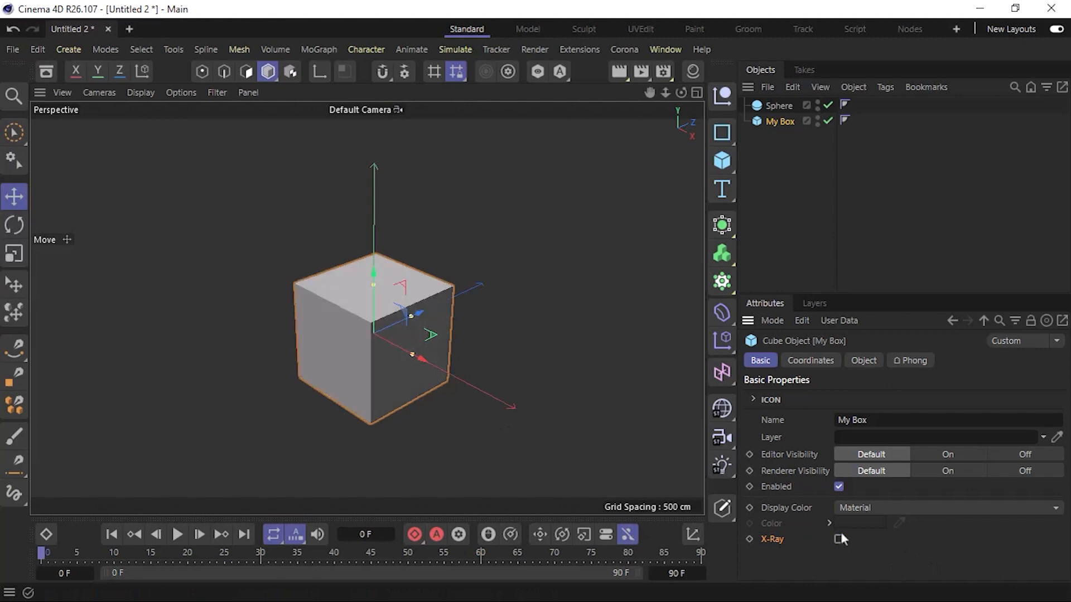
Step: Move the Sphere out of My Box to about X 120, Y 211 and Z 337 cm
click(787, 106)
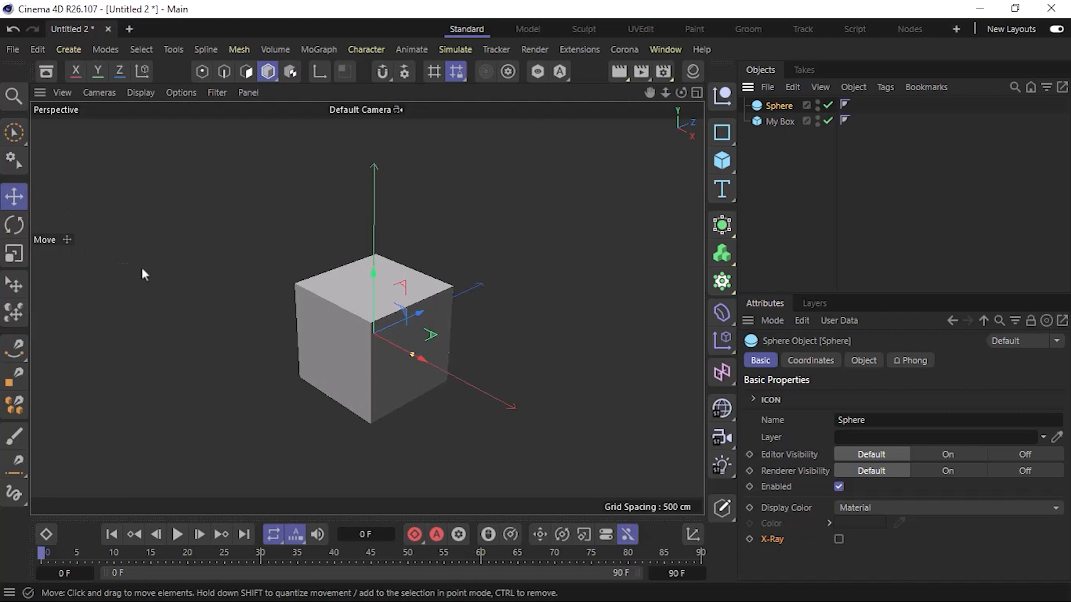
drag(383, 364, 554, 309)
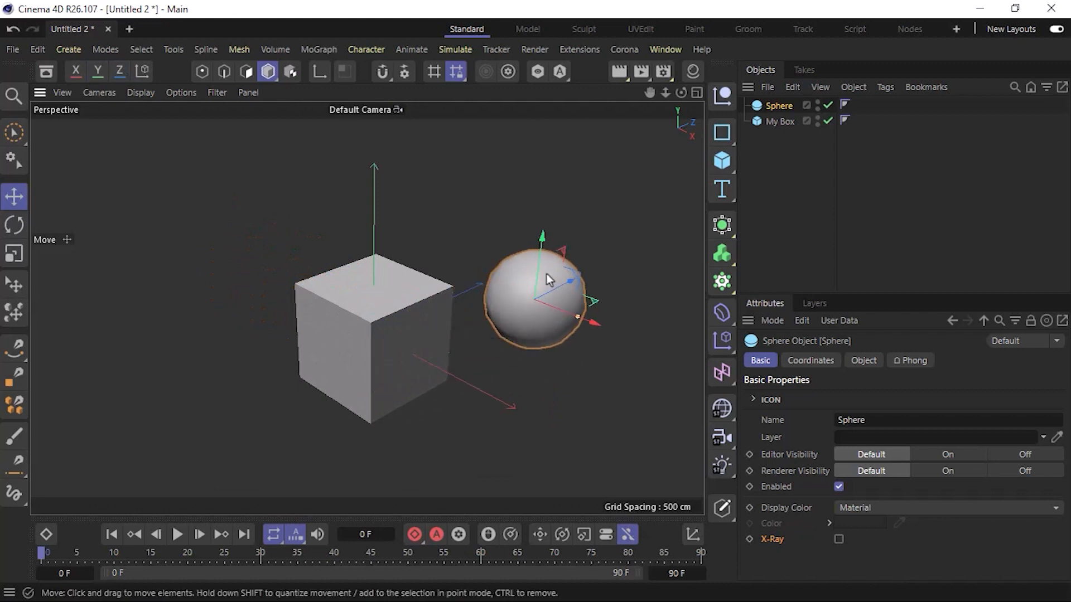
drag(540, 270, 551, 170)
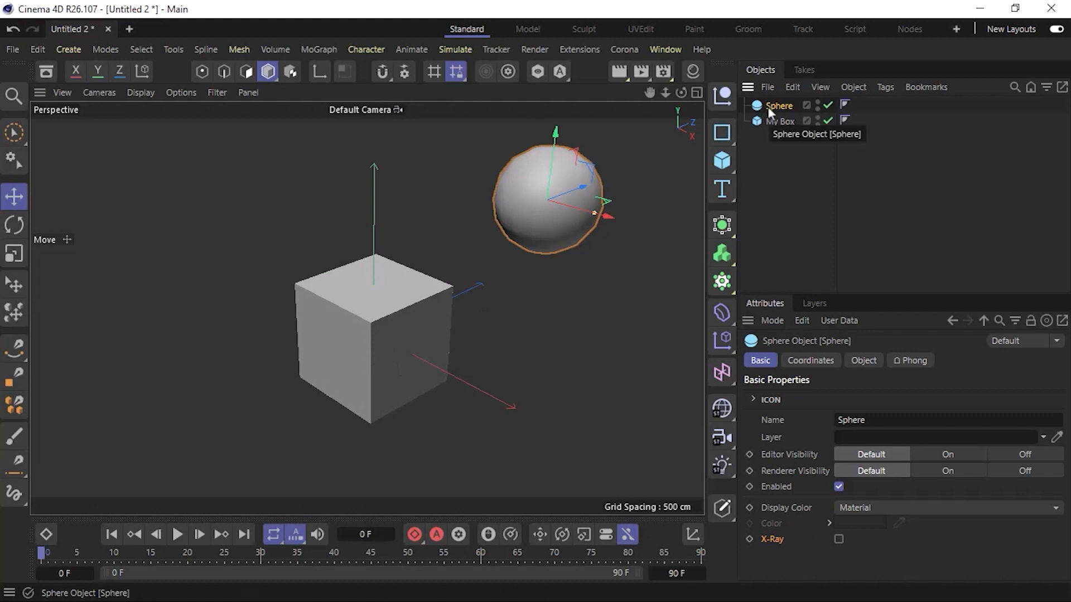
Step: Return the Sphere to the world origin by setting its X, Y and Z position to 0 cm
click(807, 363)
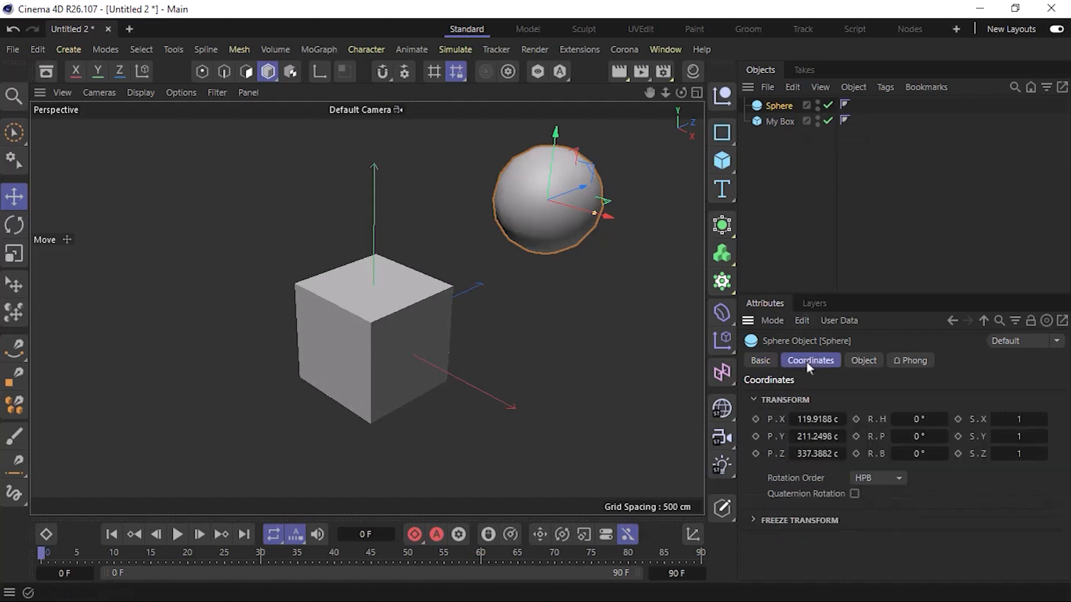
click(817, 418)
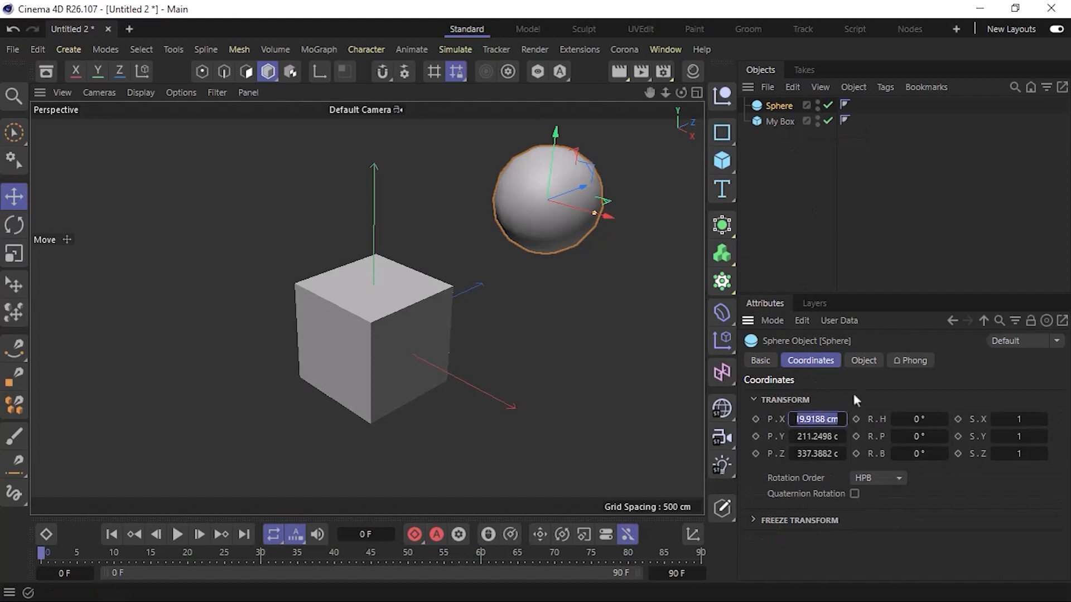
text(0)
key(Tab)
text(0)
key(Tab)
text(0)
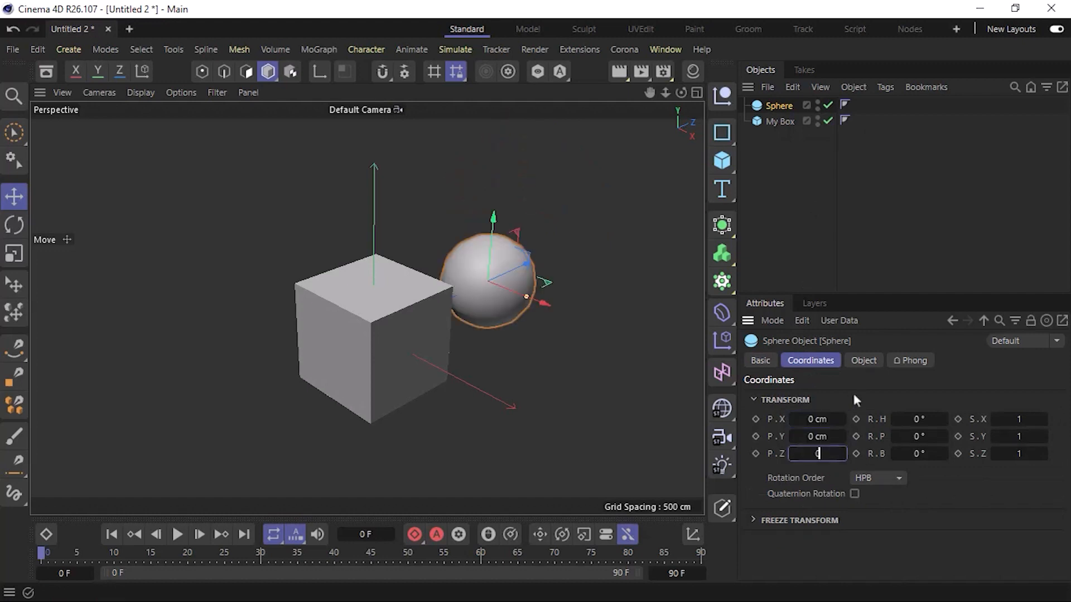
key(Return)
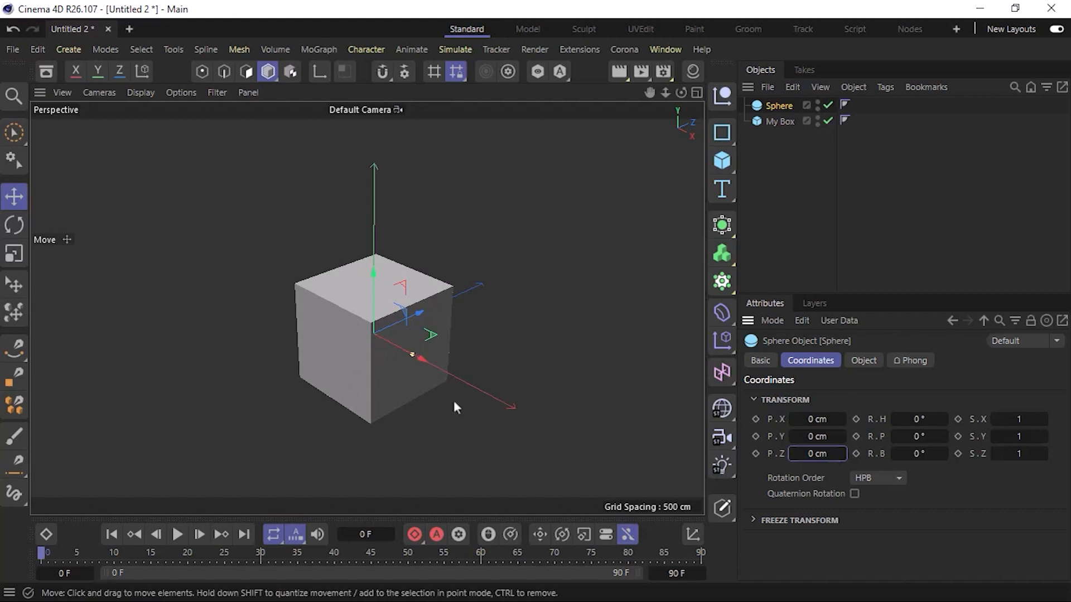
Step: Set the Sphere's X position to 10 cm and then to 100 cm
click(817, 419)
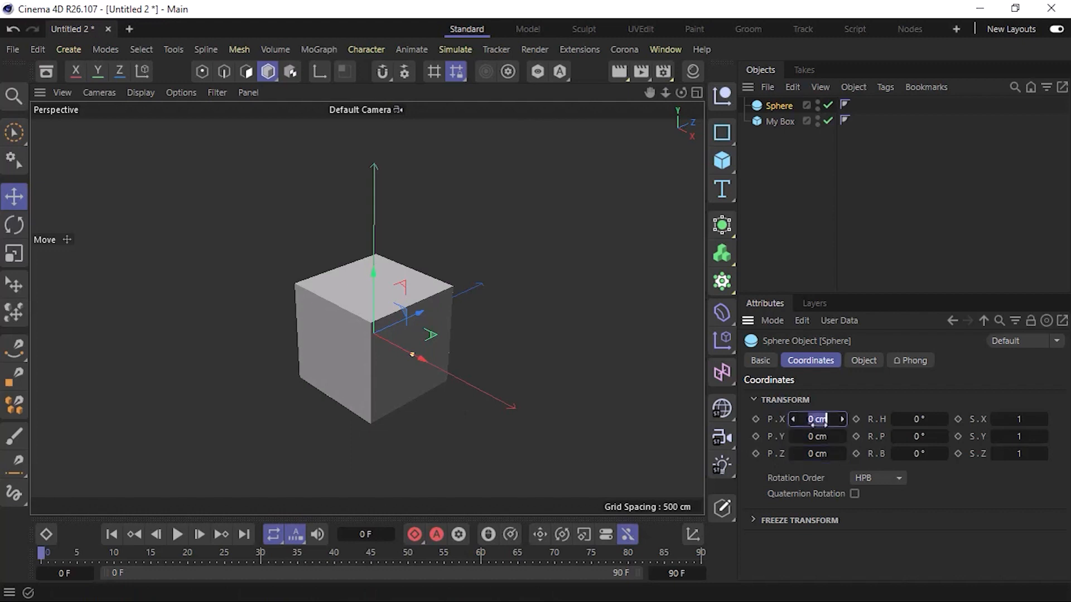
text(10)
key(Return)
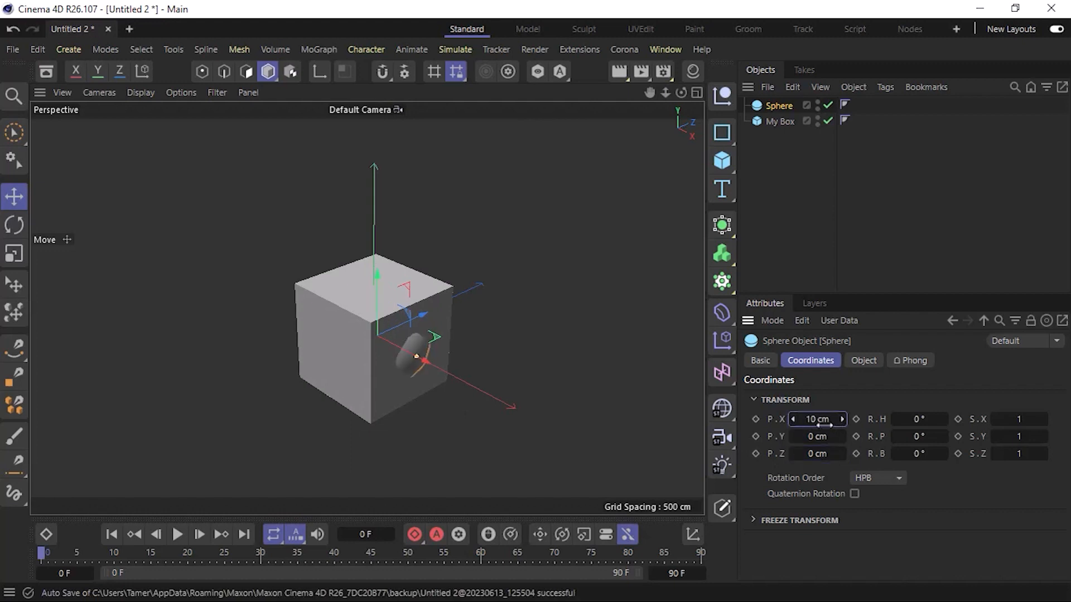
click(818, 423)
text(100)
key(Return)
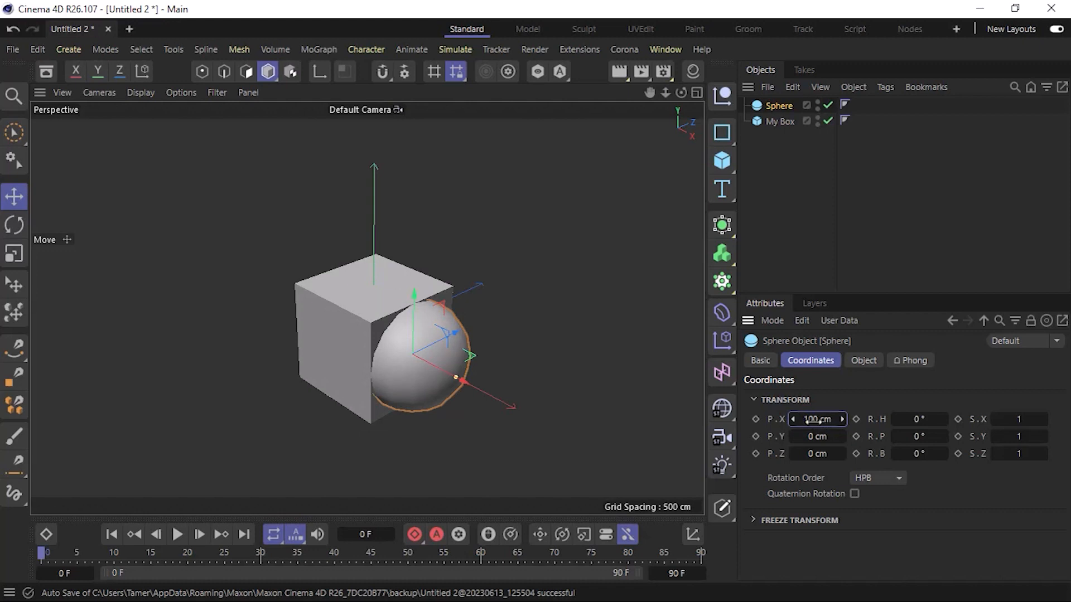
Step: Shift the Sphere a further 100 cm along X by adding the expression +100 to its X position value
click(817, 423)
key(End)
text(+100)
key(Return)
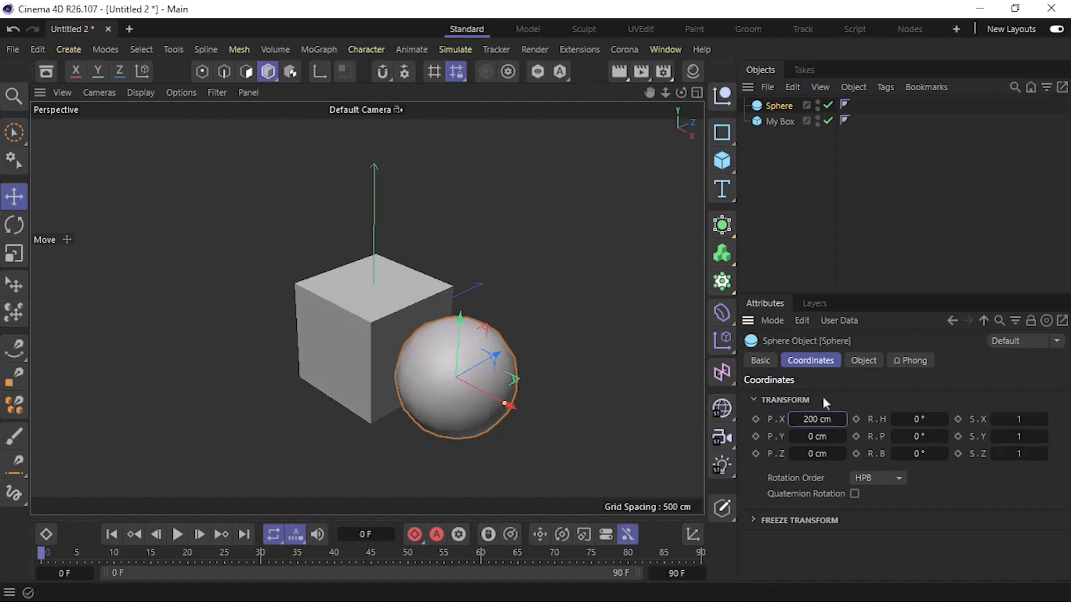
Step: Reset the Sphere's X position to 0 cm
double_click(816, 419)
text(0)
key(Return)
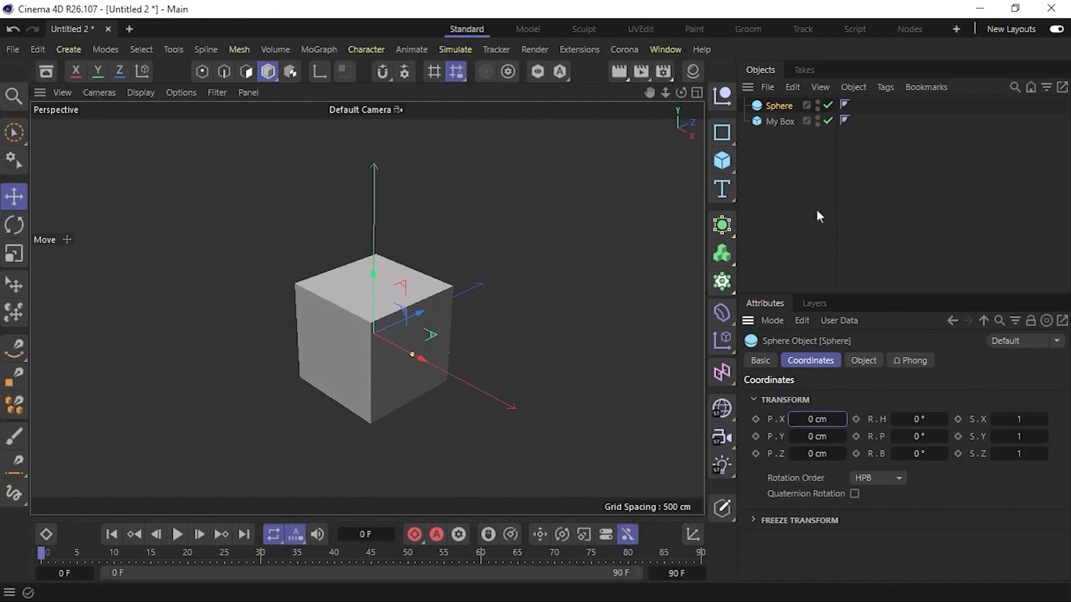
Step: Duplicate the Sphere by copying it and pasting the copy into the scene
right_click(784, 111)
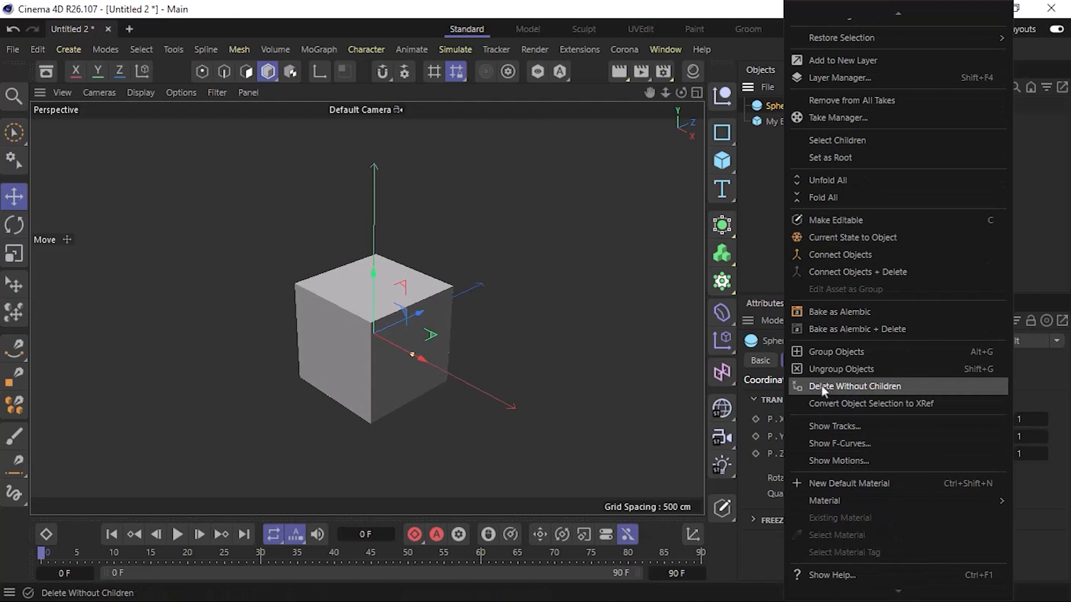
click(757, 193)
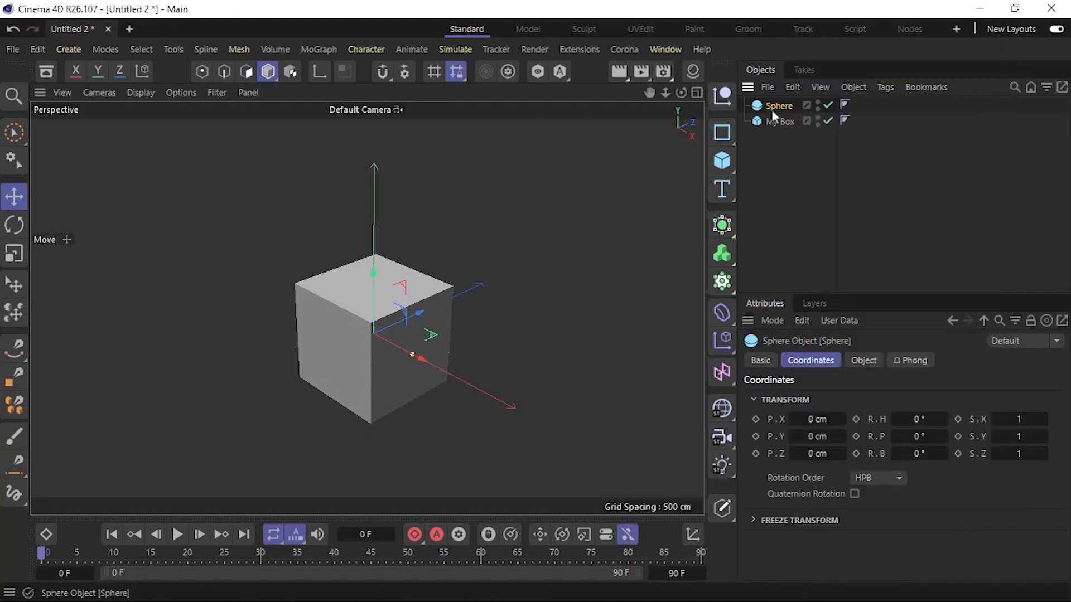
click(792, 87)
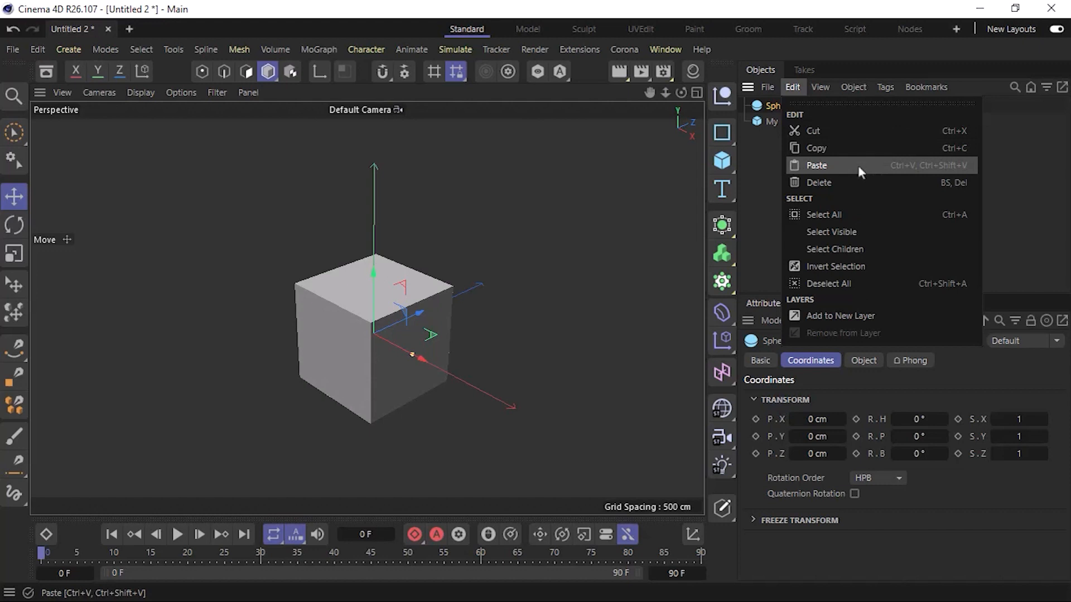
click(769, 156)
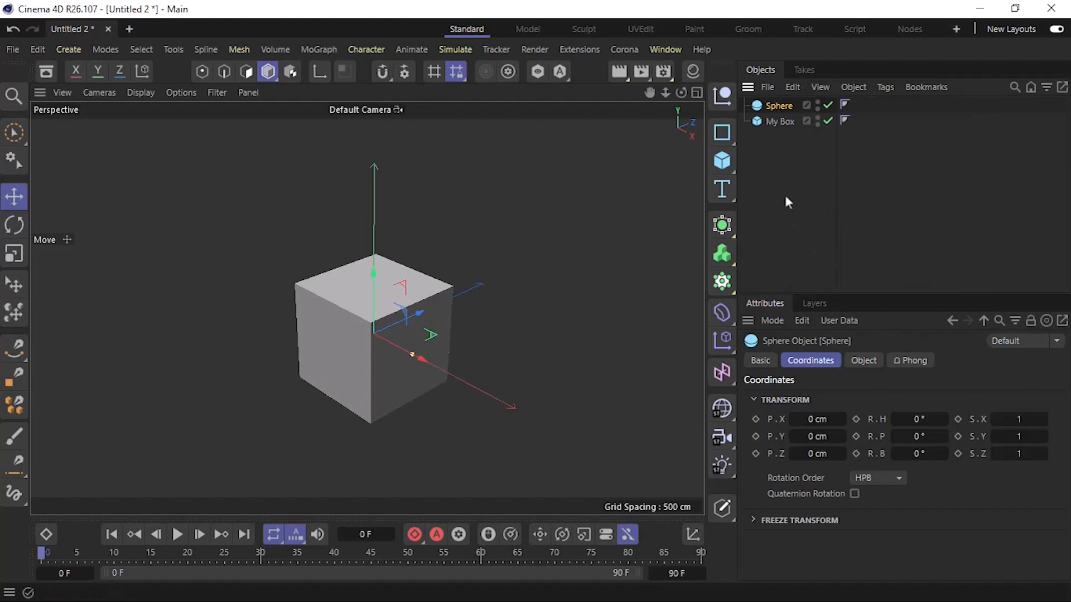
key(ctrl+v)
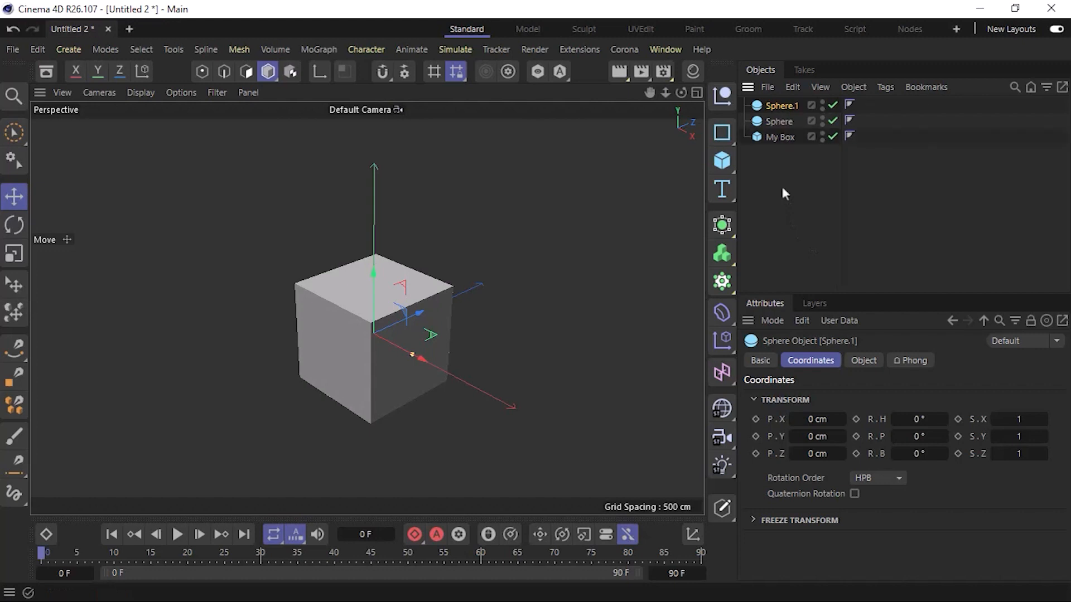
Step: Move the copied sphere along the X axis out of My Box, to about 248 cm
click(780, 121)
click(781, 108)
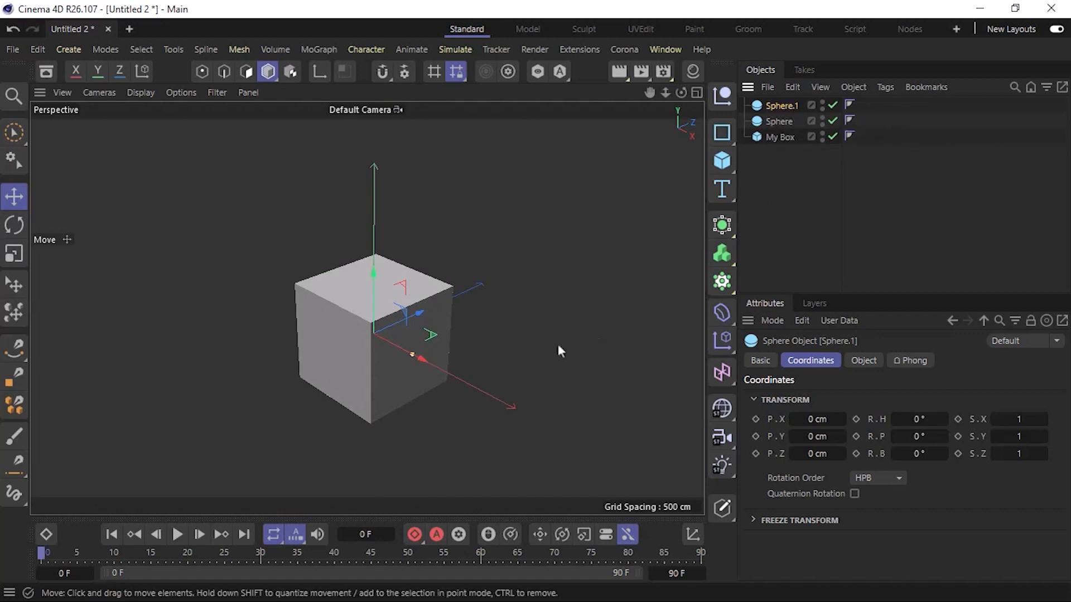
drag(399, 346, 504, 410)
Step: Move the original Sphere up along the Y axis to about 242 cm, above My Box, and reselect the copied sphere
click(781, 120)
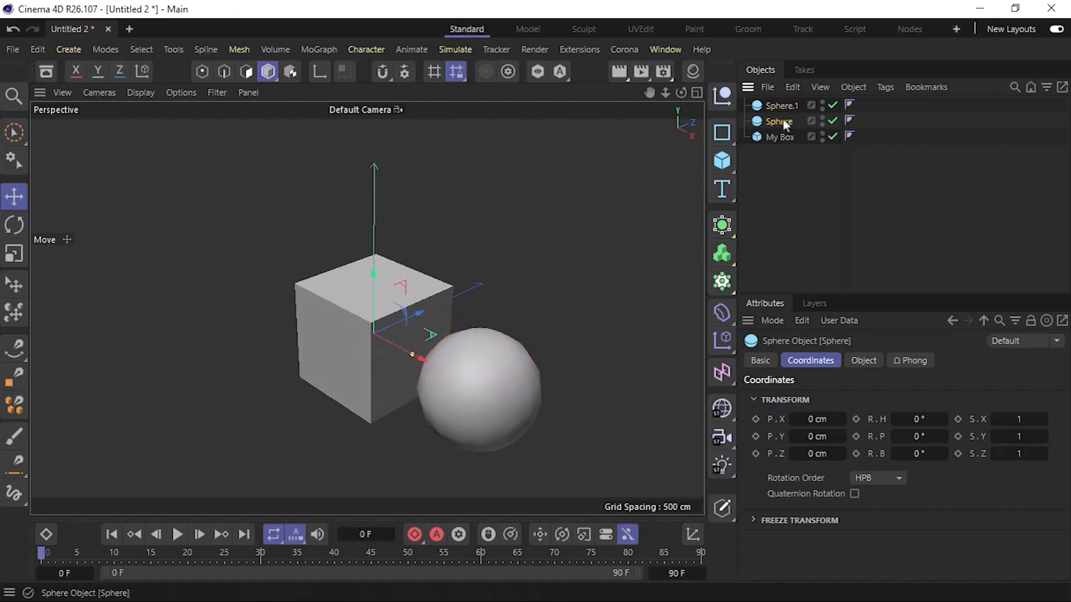
drag(379, 297, 380, 168)
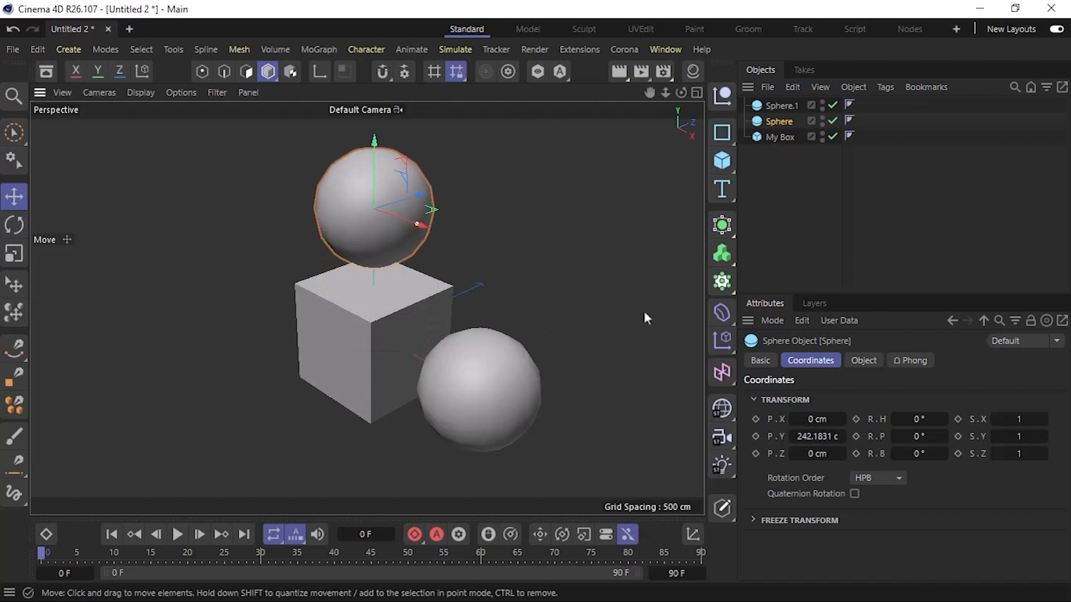
click(780, 105)
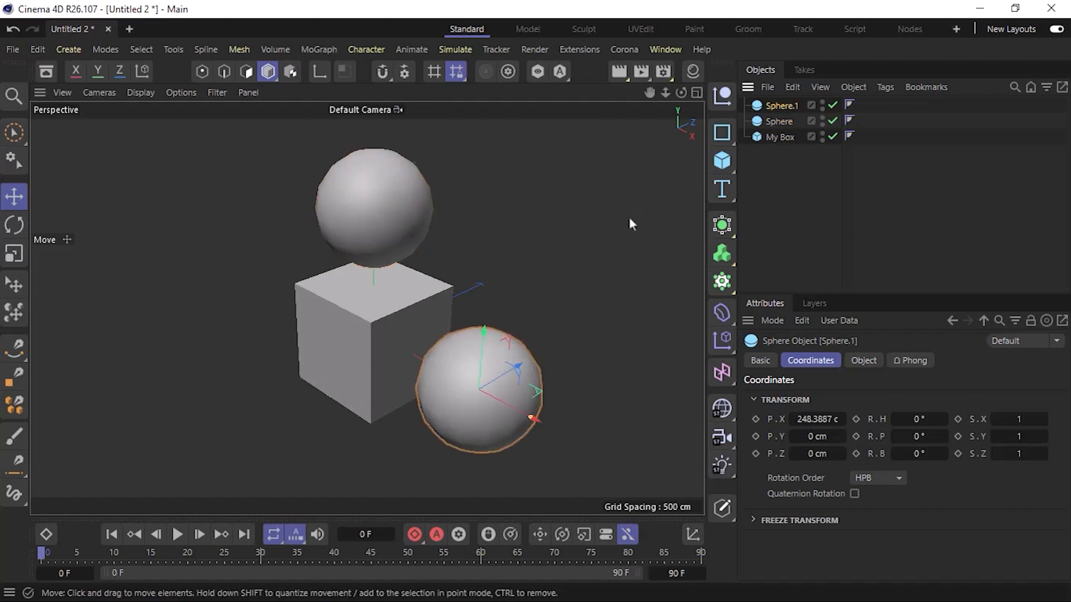
Step: Duplicate the sphere beside My Box and move the new copy along the Z axis to about 333 cm
key(ctrl+c)
key(ctrl+v)
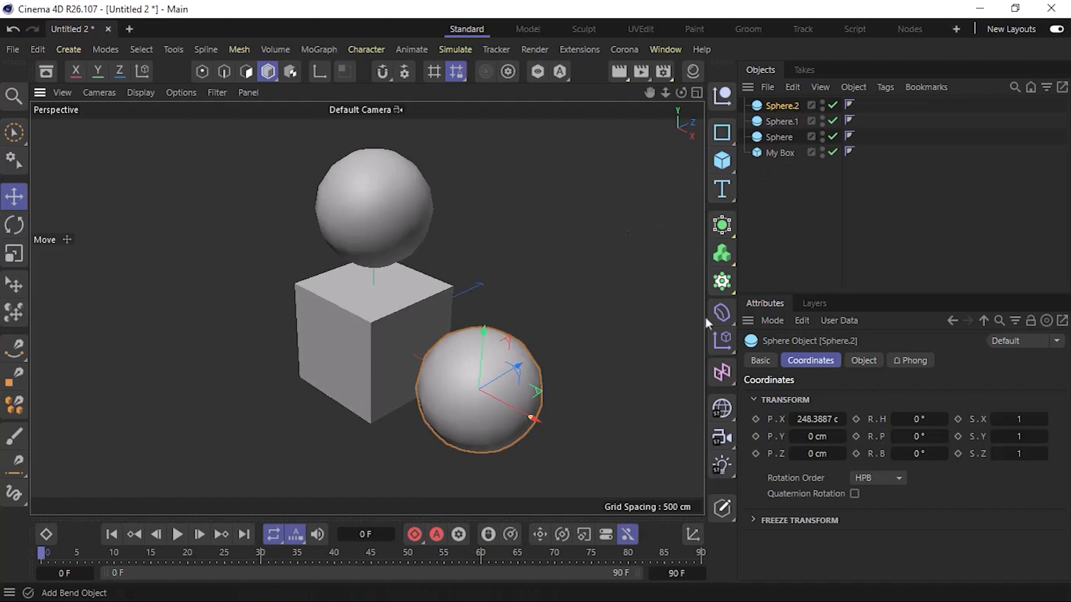
drag(529, 385, 614, 314)
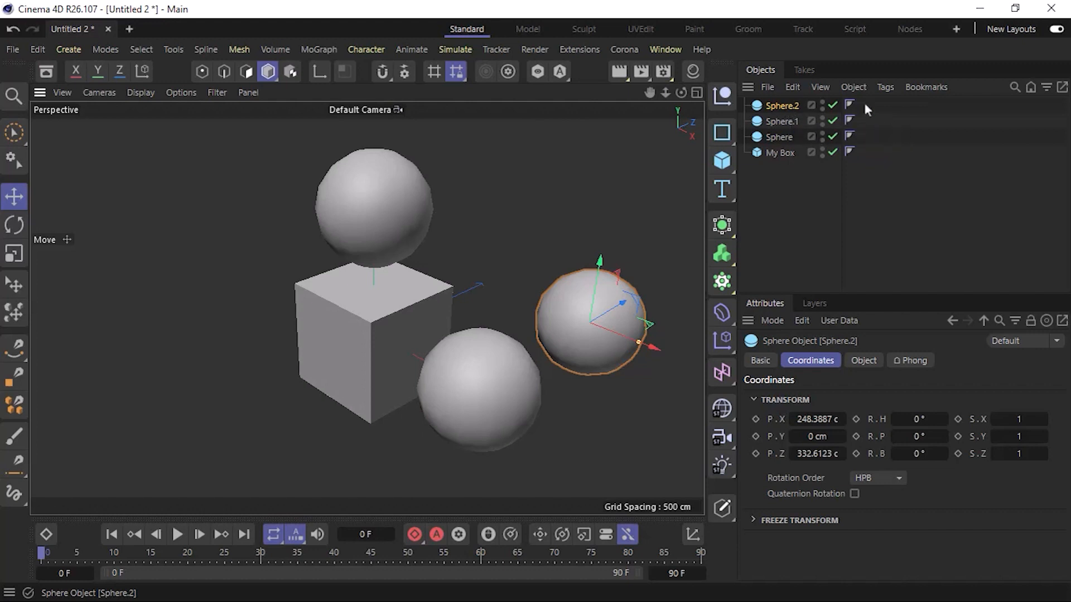
Step: Select the Sphere and its two copies together and delete them, keeping only My Box
drag(915, 101, 760, 144)
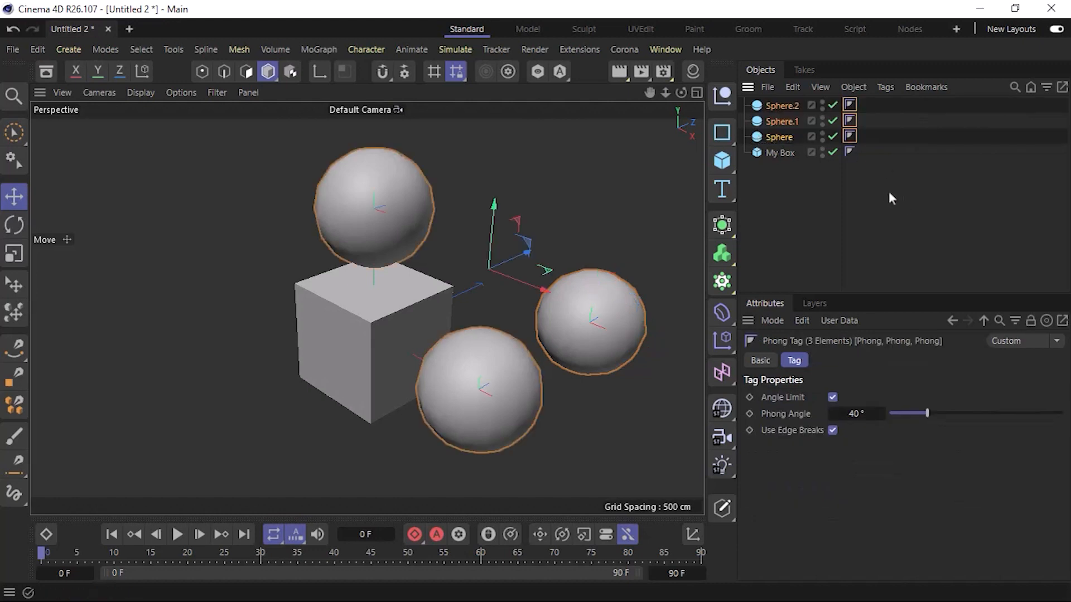
click(886, 194)
click(782, 139)
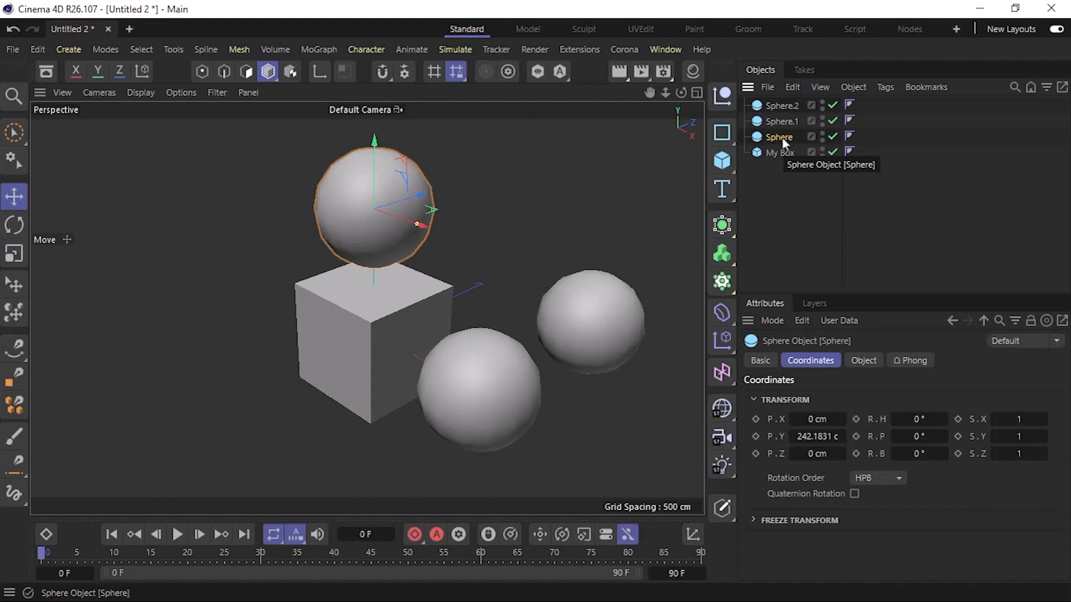
ctrl+click(782, 121)
ctrl+click(782, 106)
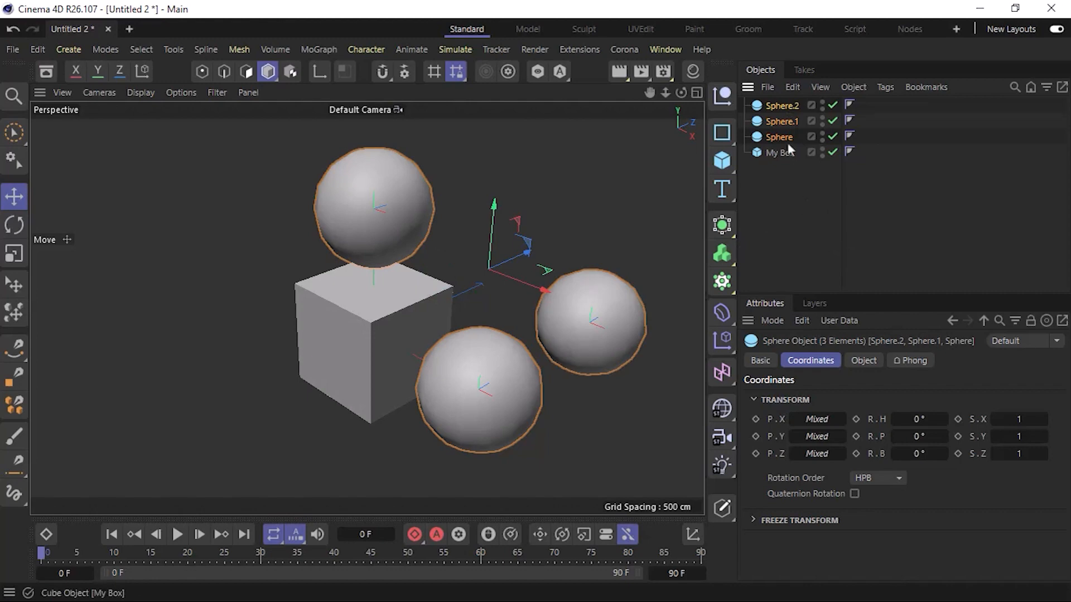
click(792, 87)
click(815, 184)
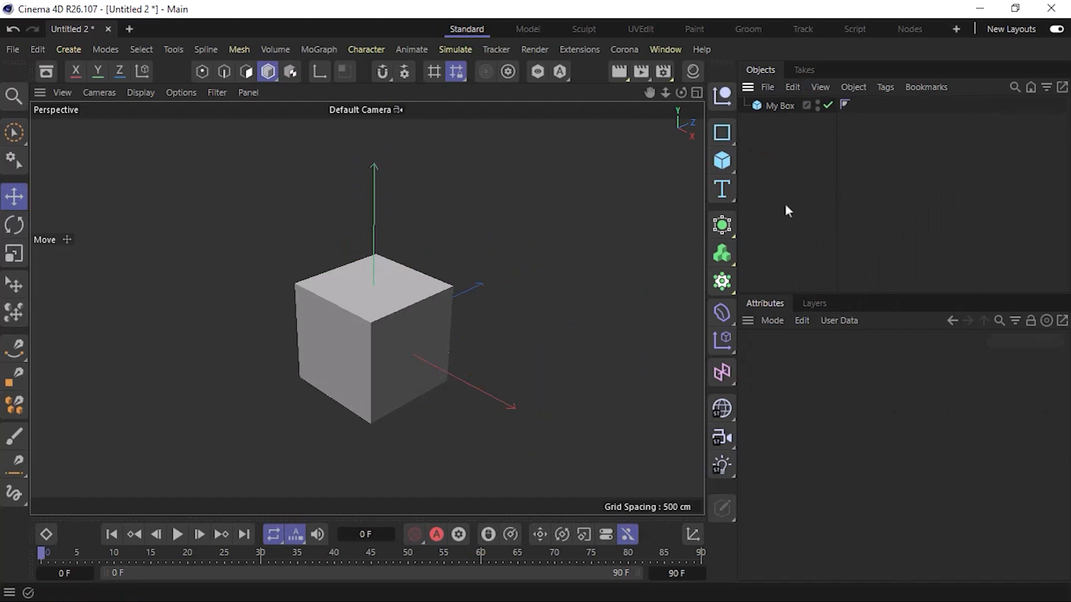
Step: Add a new Sphere primitive to the scene at the origin
click(780, 106)
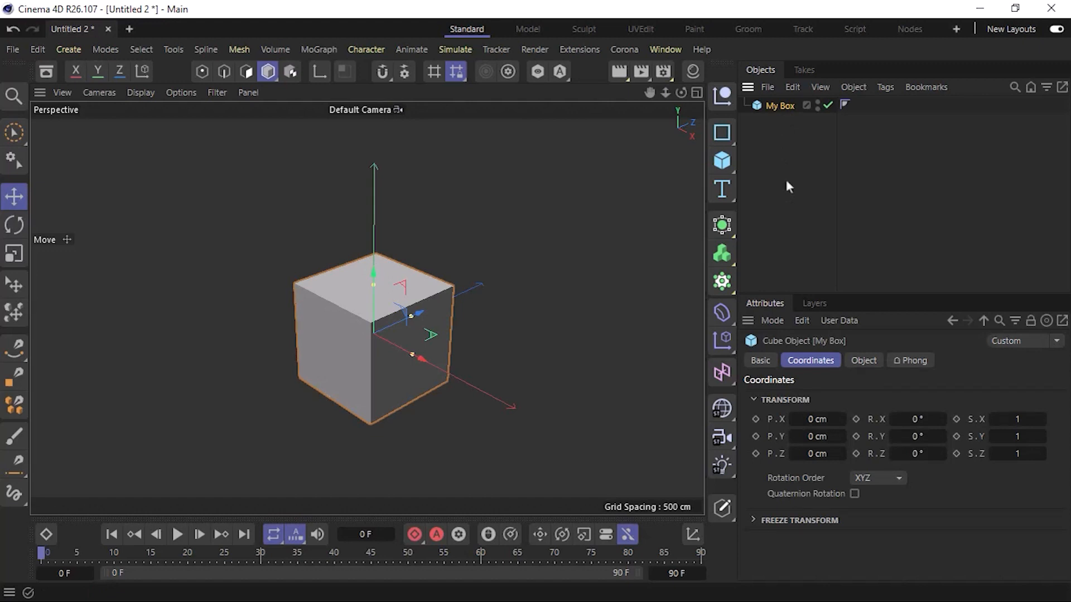
click(722, 161)
click(892, 246)
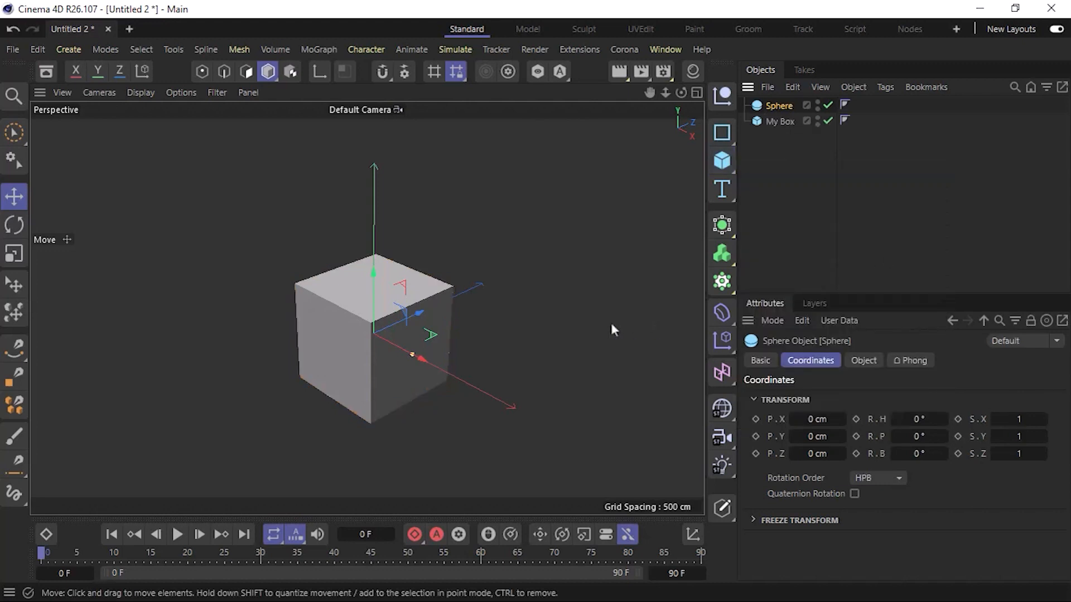
Step: Move My Box along the Z axis to about 652 cm, away from the Sphere at the origin
drag(390, 322, 550, 279)
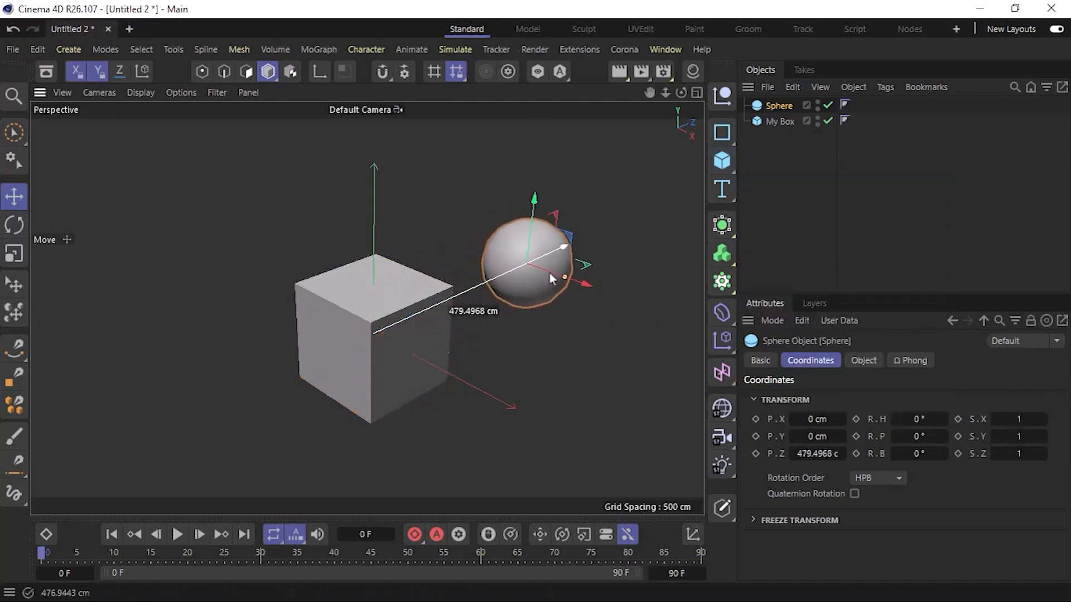
key(ctrl+z)
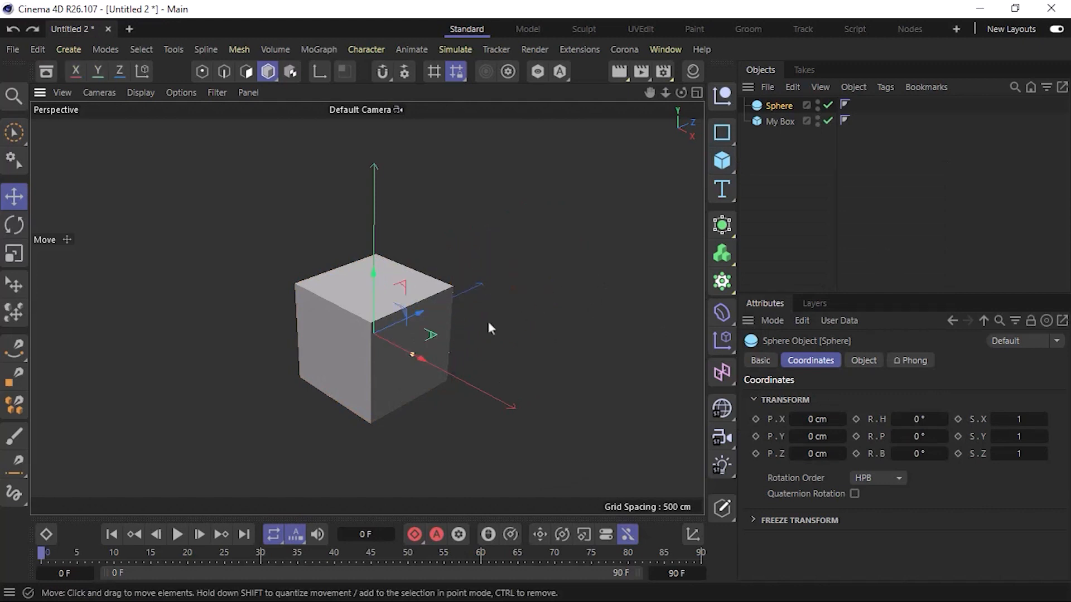
click(778, 121)
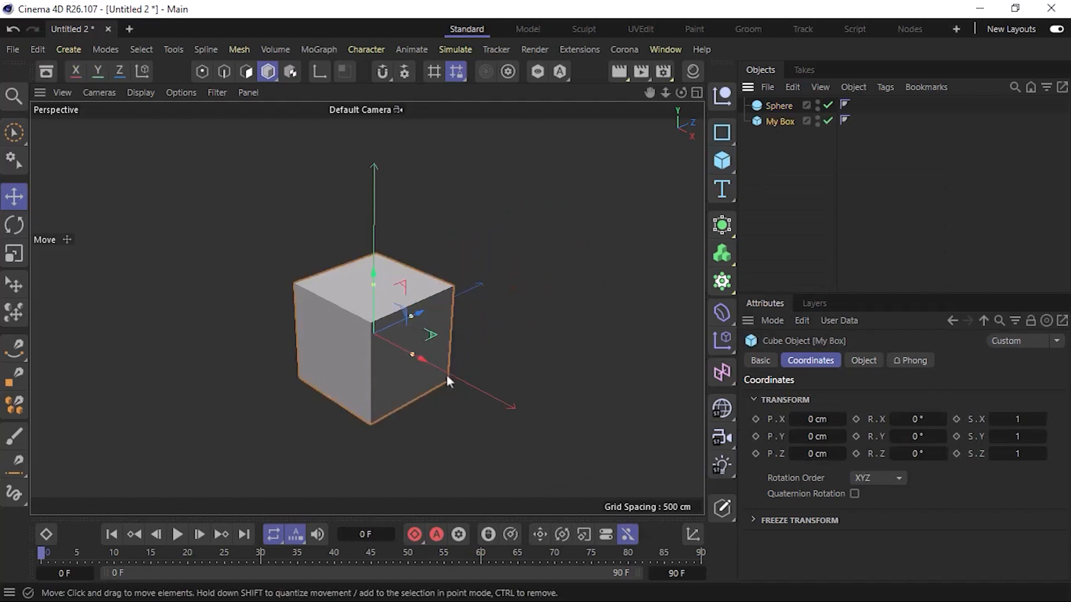
drag(415, 315, 588, 256)
scroll(370, 356, up, 5)
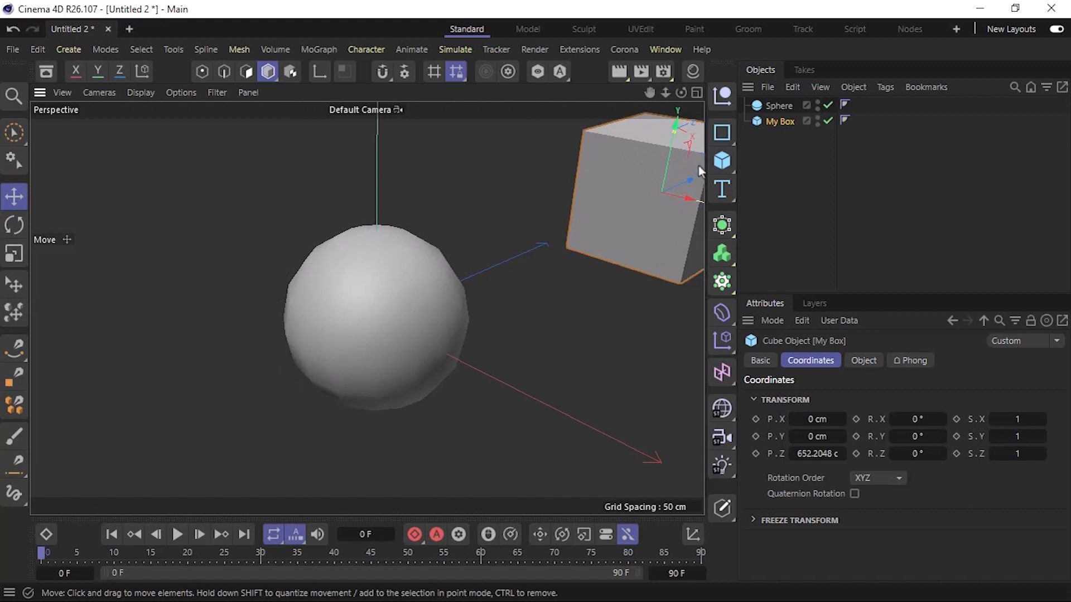
Step: Set the Sphere's radius to 115 cm in its object properties
click(778, 108)
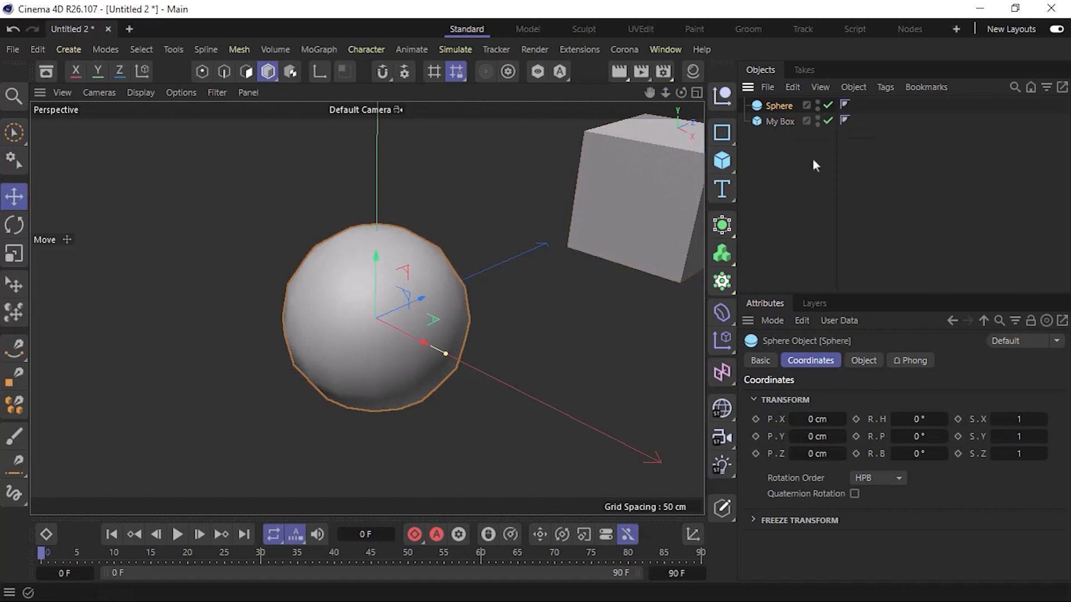
click(860, 363)
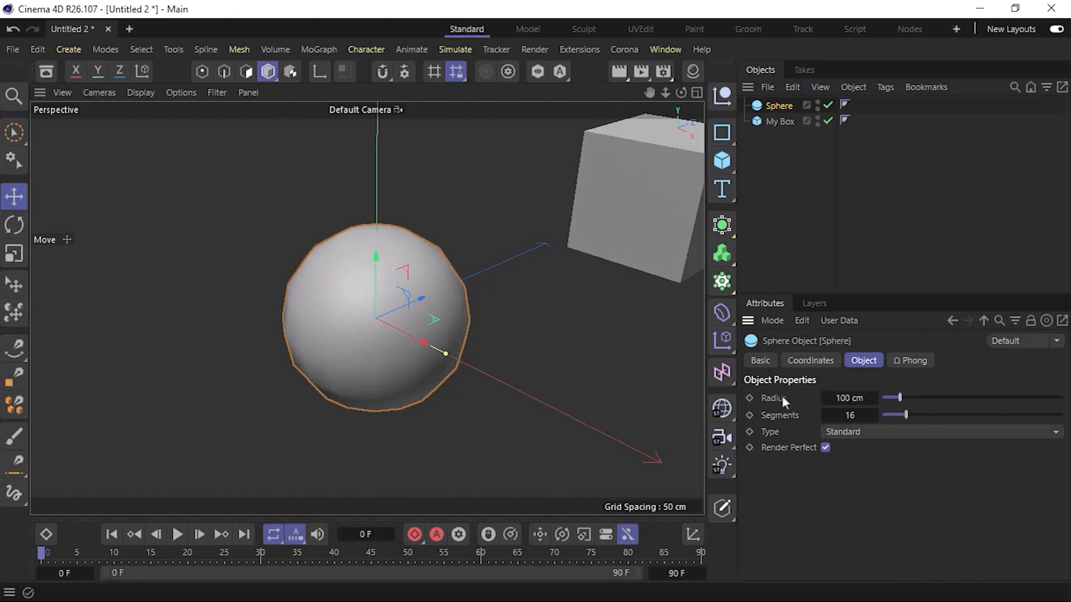
click(848, 398)
text(162)
key(Return)
mouse_move(908, 398)
mouse_down()
mouse_move(847, 398)
mouse_move(931, 398)
mouse_move(902, 398)
mouse_up()
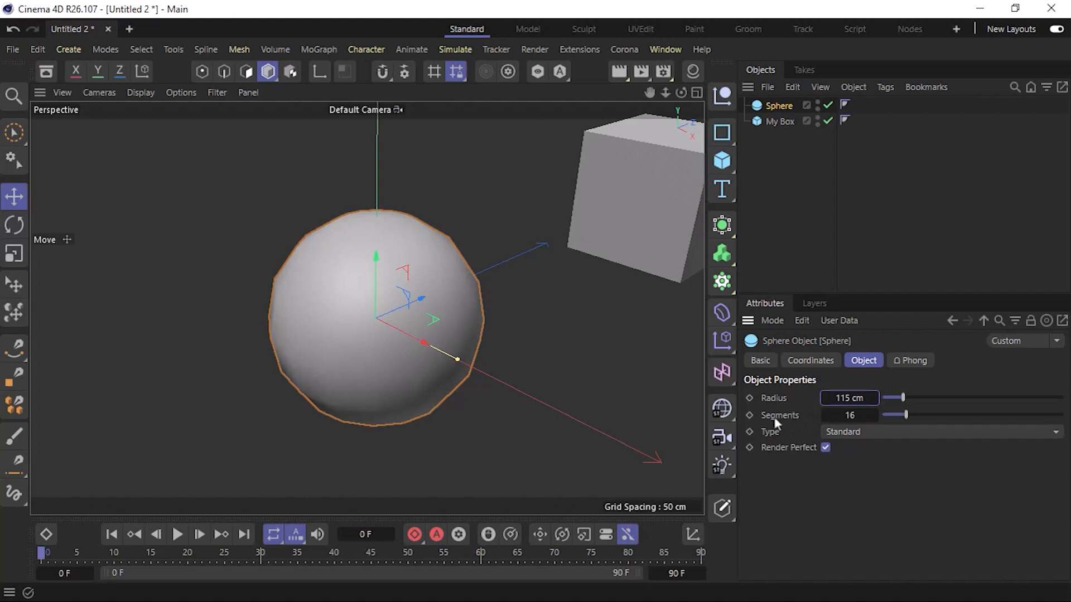
Step: Display the viewport in Gouraud Shading (Lines) and set the Sphere's segments to 30
click(140, 92)
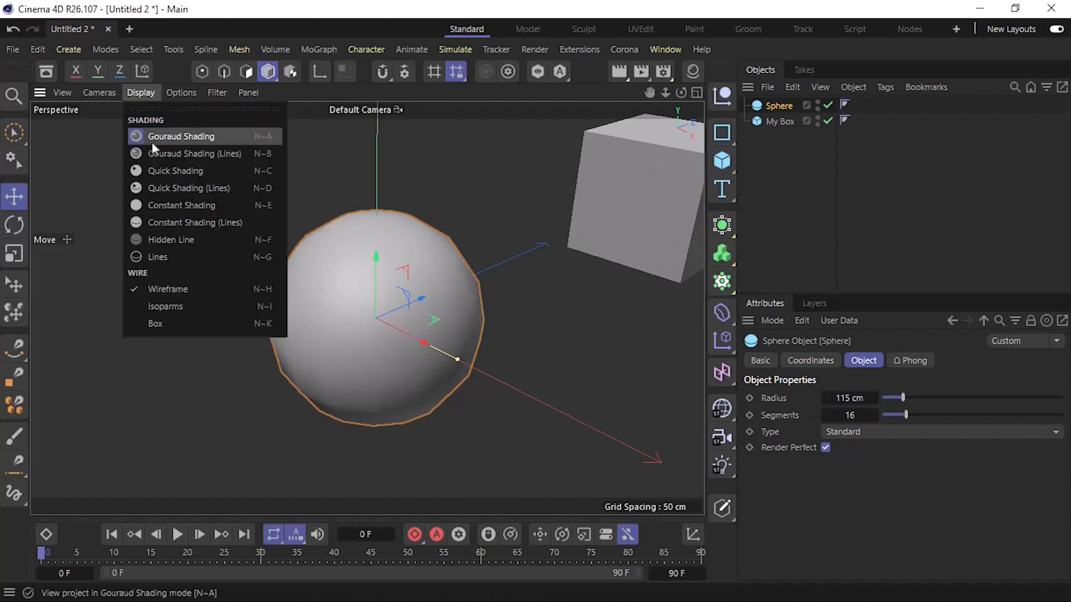
click(226, 160)
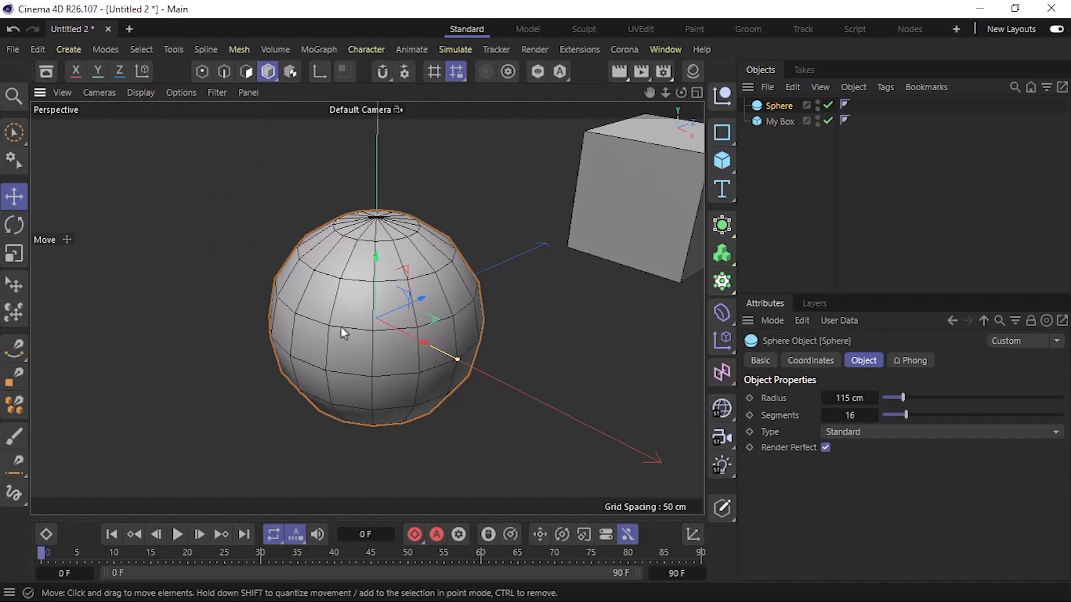
click(851, 417)
key(Return)
click(849, 416)
text(30)
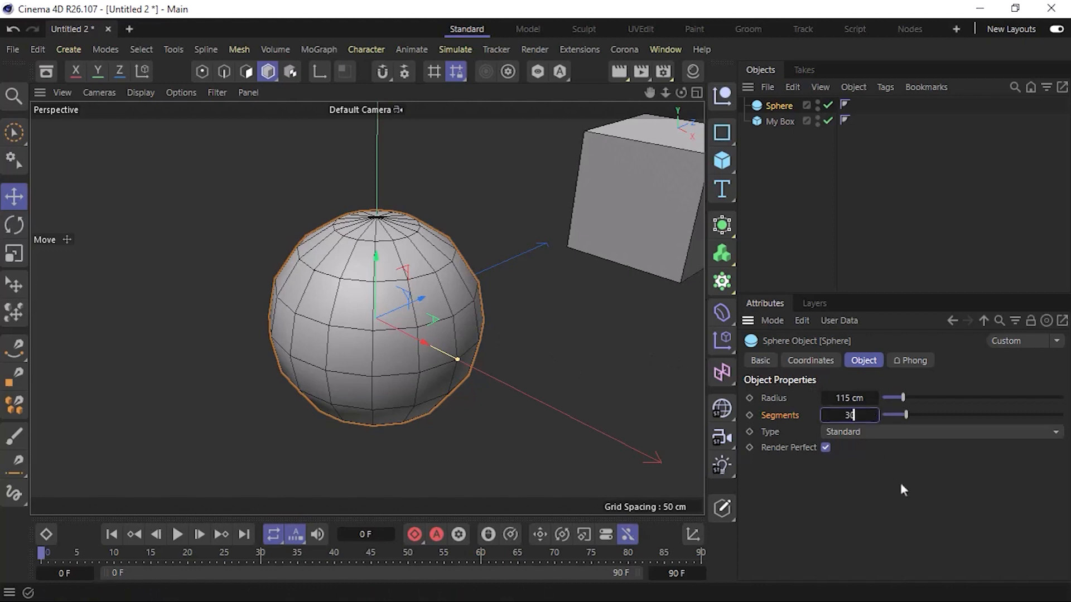
key(Return)
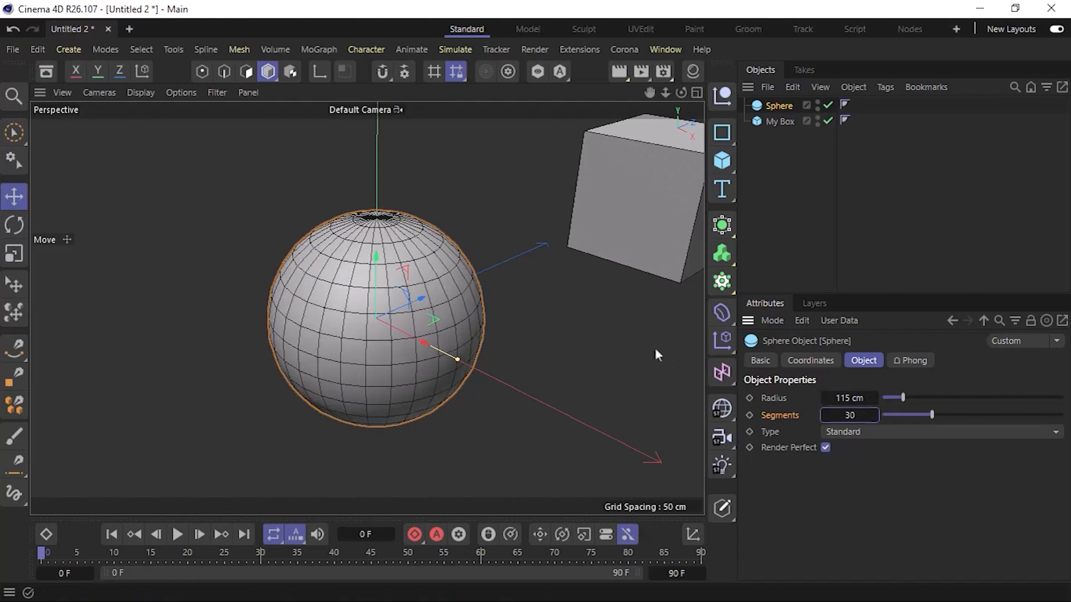
Step: Raise the Sphere's segments to 100 and inspect the denser mesh
scroll(287, 309, up, 5)
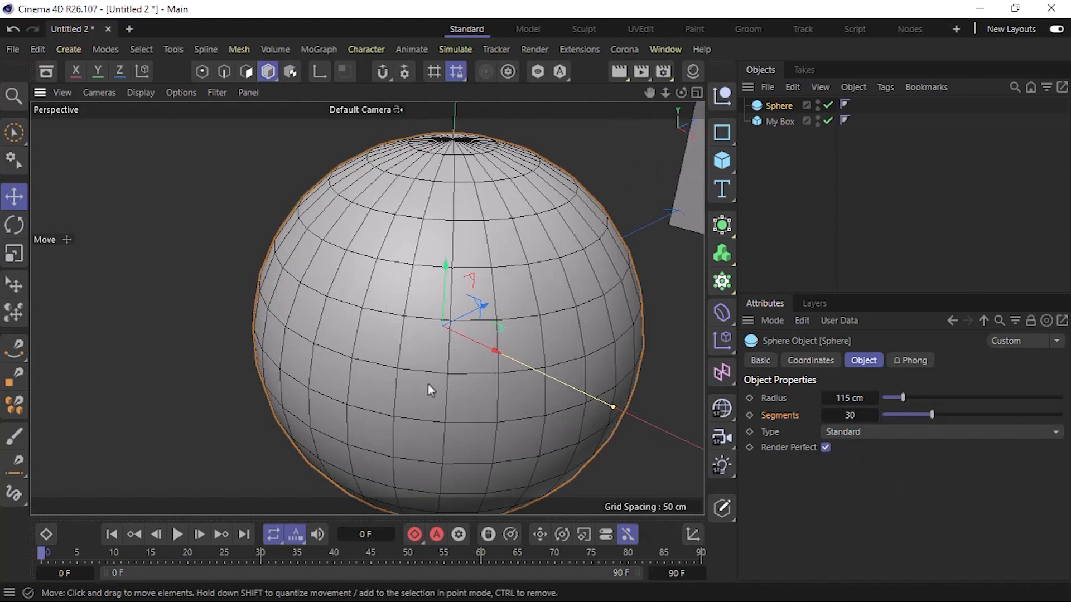
double_click(850, 415)
text(1)
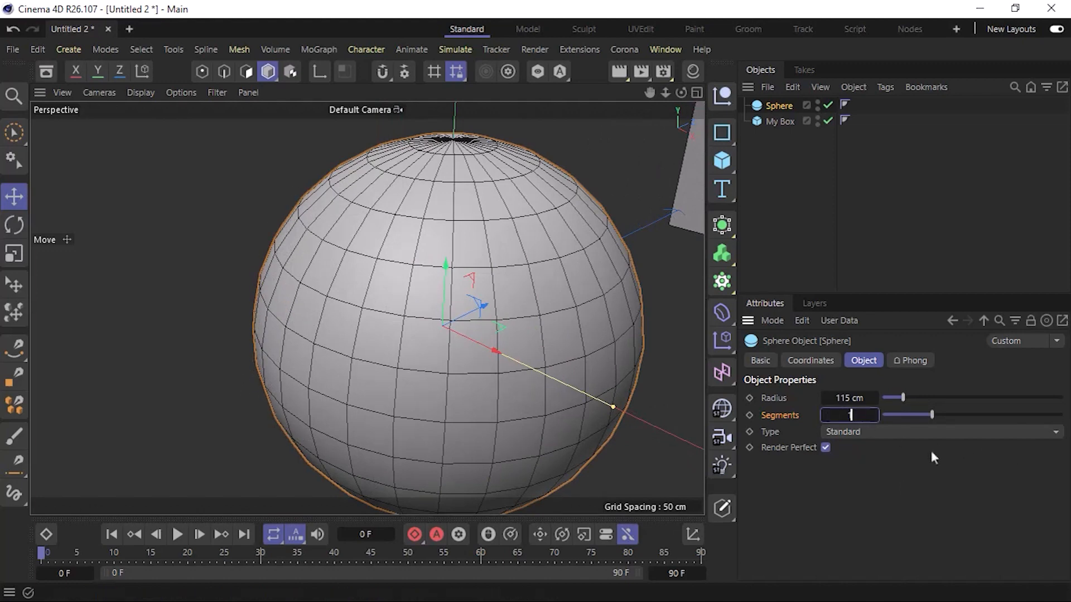
text(00)
key(Return)
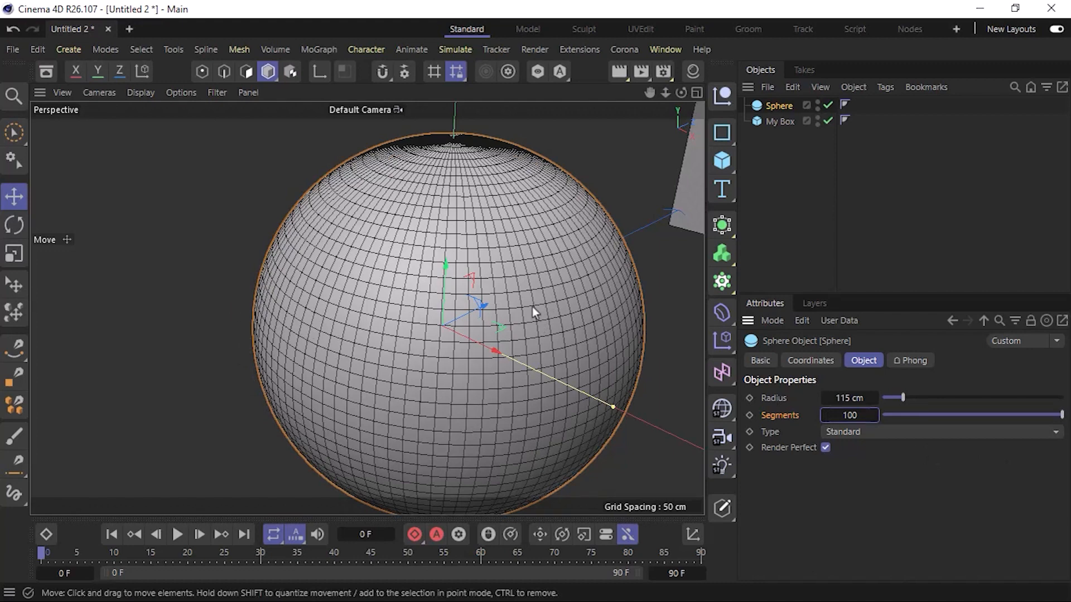
scroll(532, 306, down, 3)
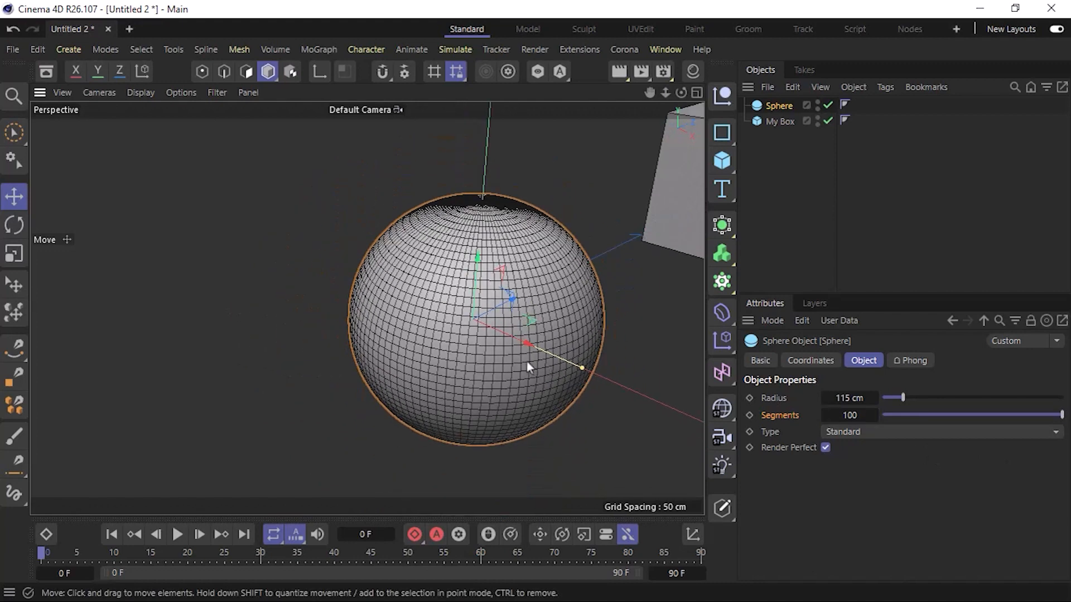
alt+middle_drag(519, 377, 386, 363)
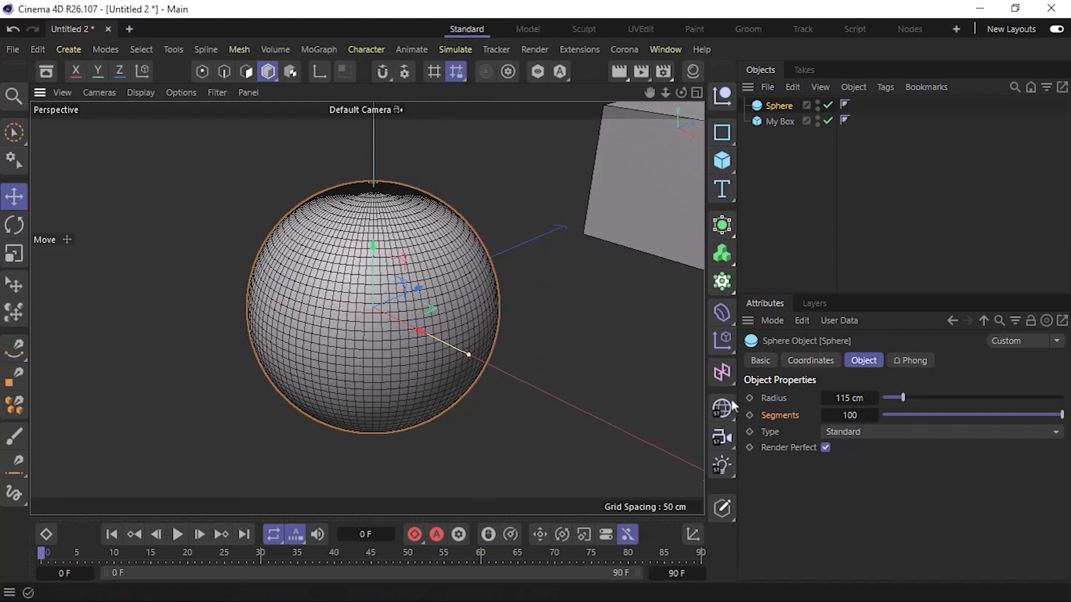
Step: Reset the Sphere's segments to the default value of 16
click(852, 416)
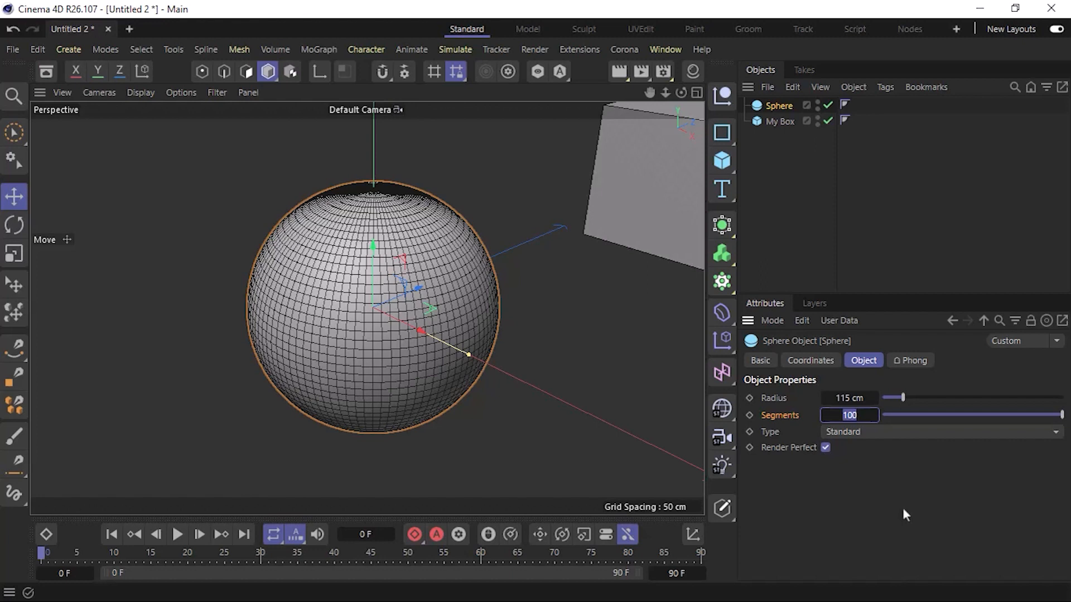
click(902, 507)
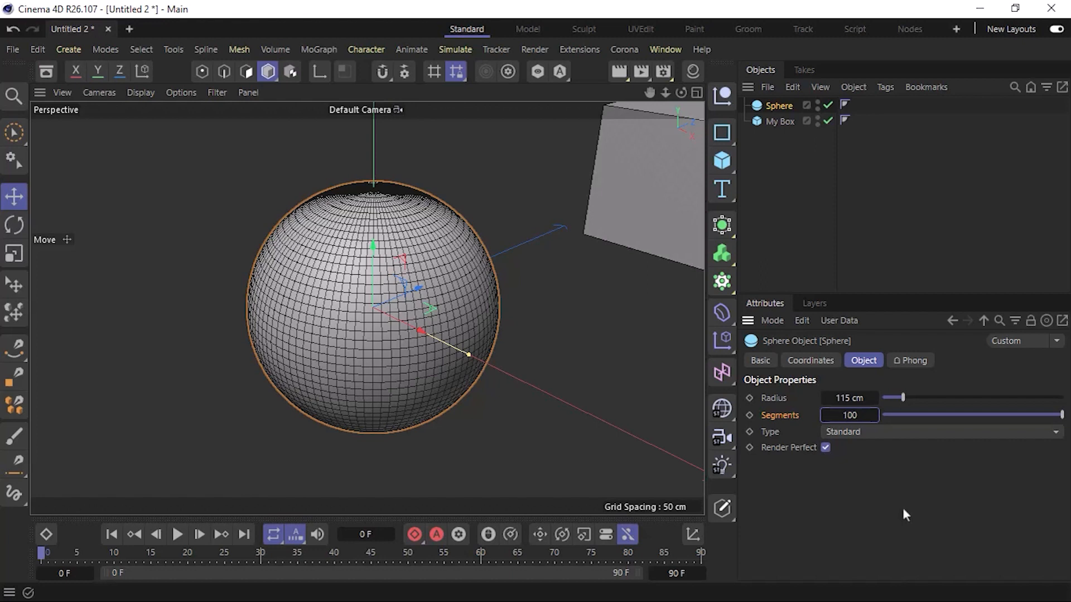
right_click(785, 415)
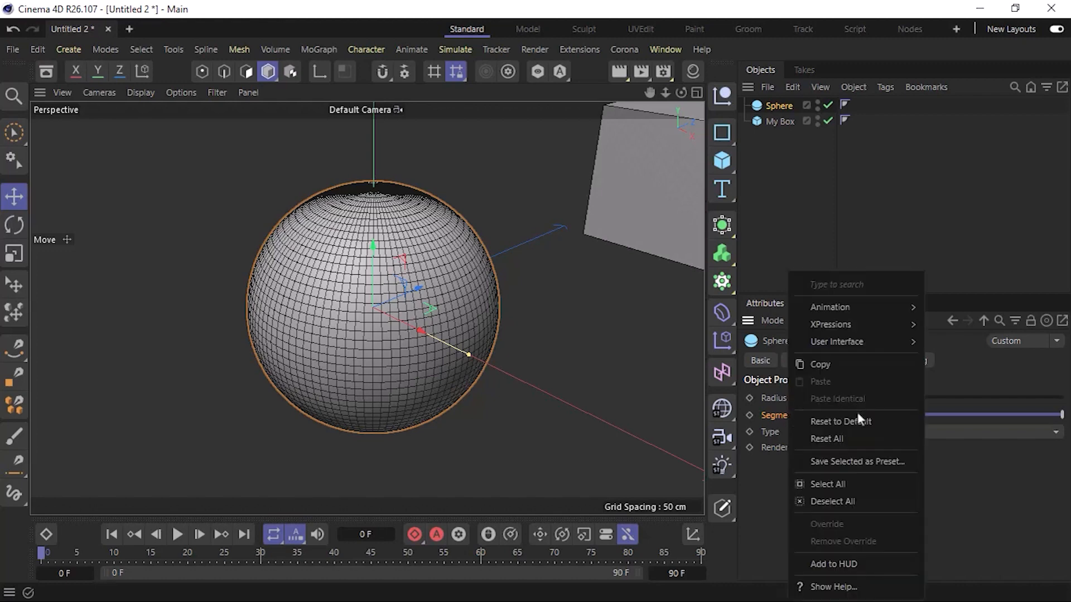
click(902, 419)
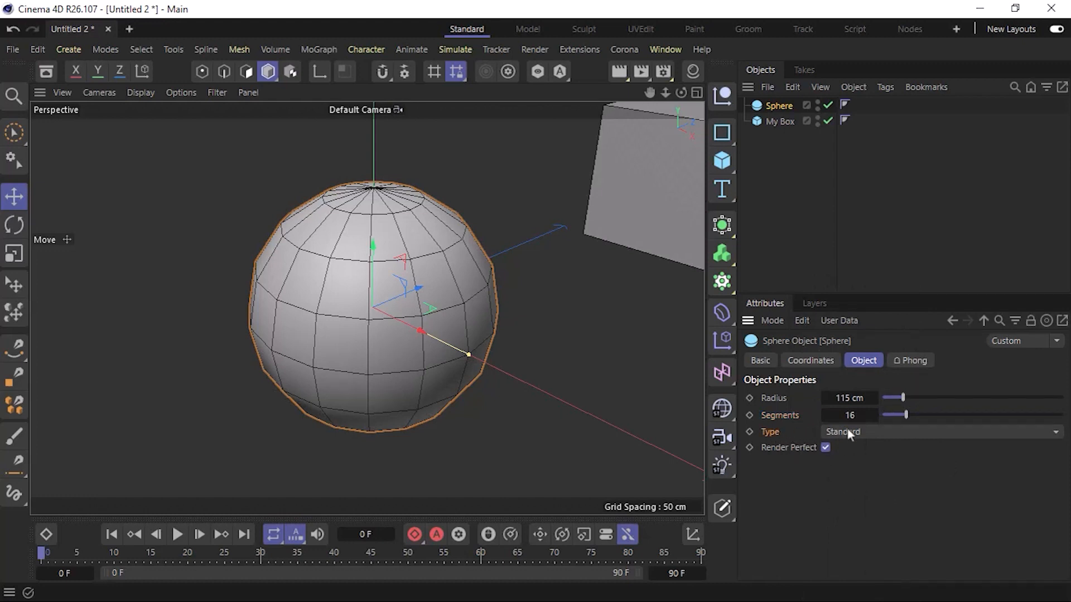
Step: Change the Sphere's type to Hemisphere and look at its open underside
click(868, 431)
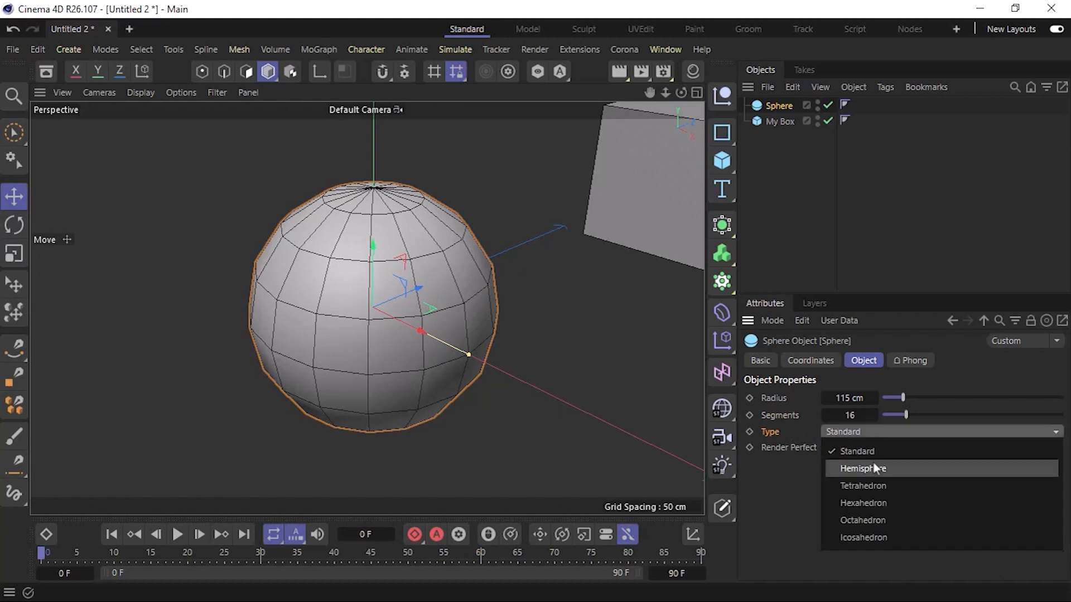
click(916, 467)
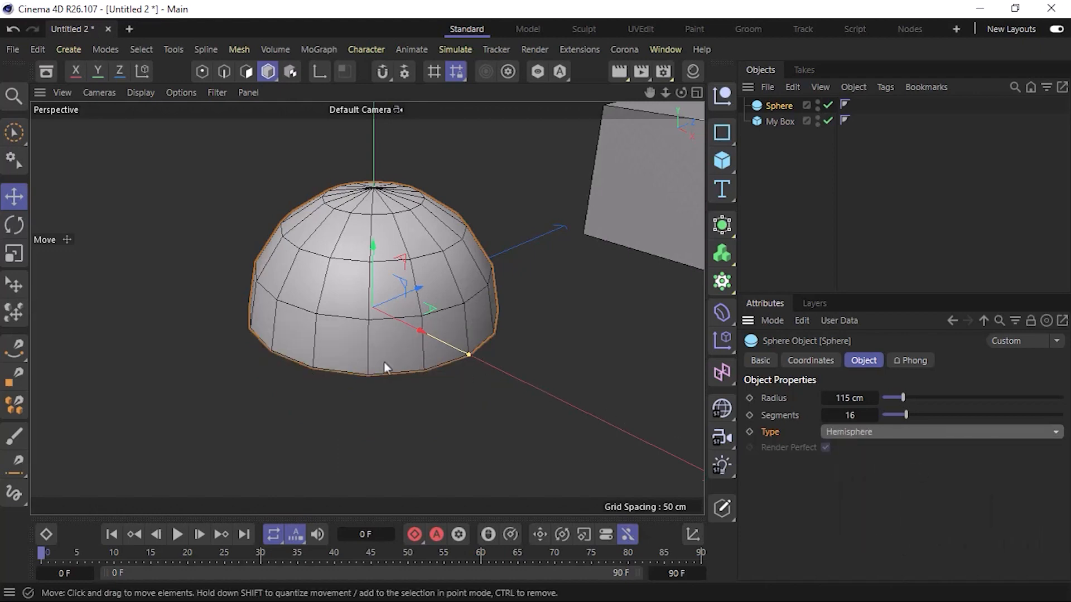
alt+drag(384, 362, 420, 169)
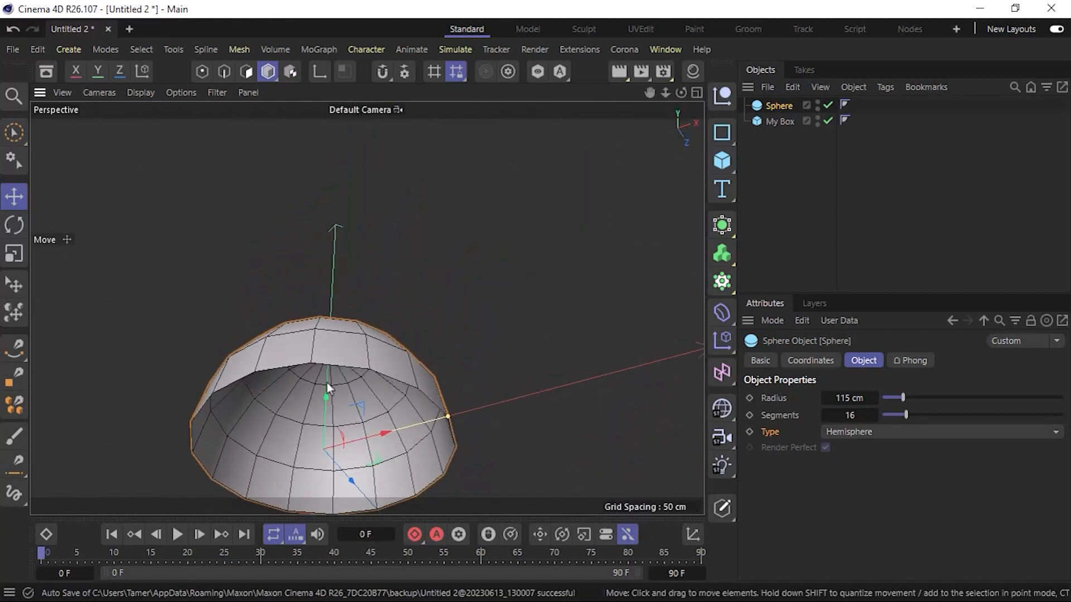
alt+drag(408, 375, 359, 348)
Step: Try the Tetrahedron type on the Sphere and switch it to Octahedron
click(858, 430)
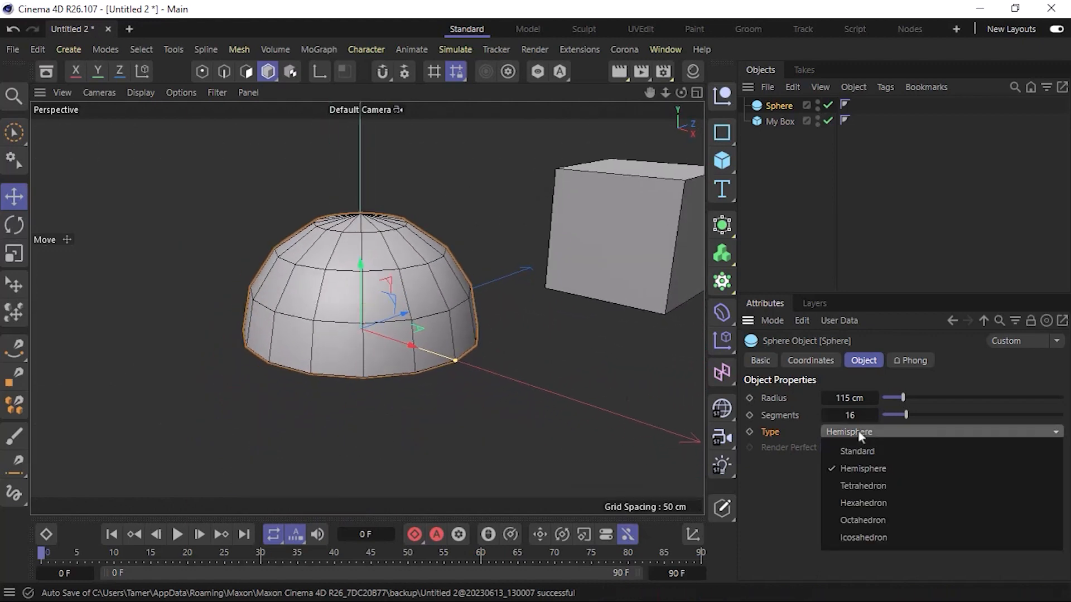
click(890, 487)
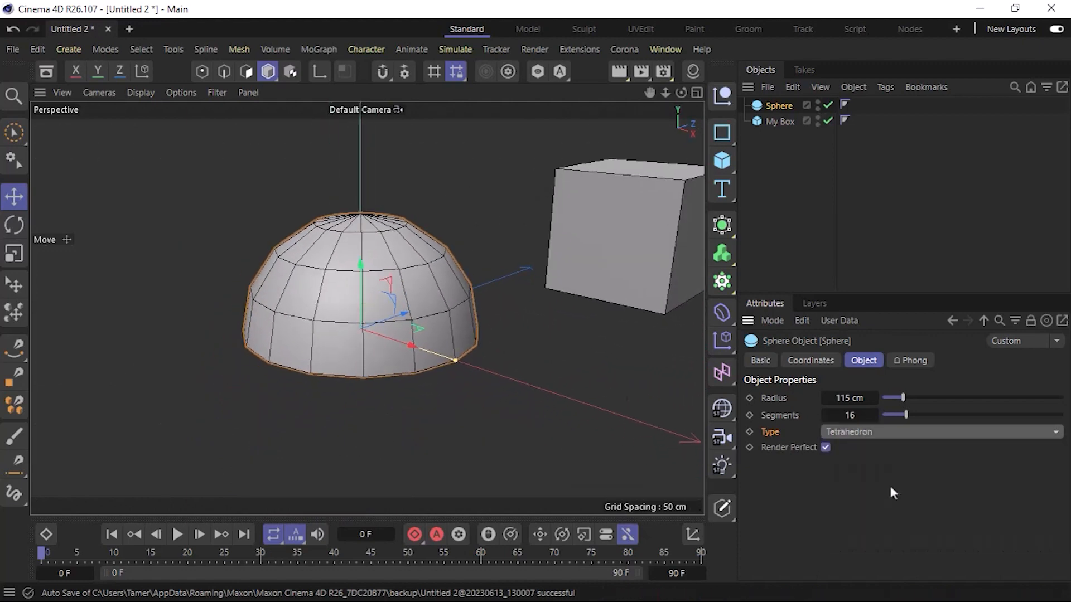
click(877, 432)
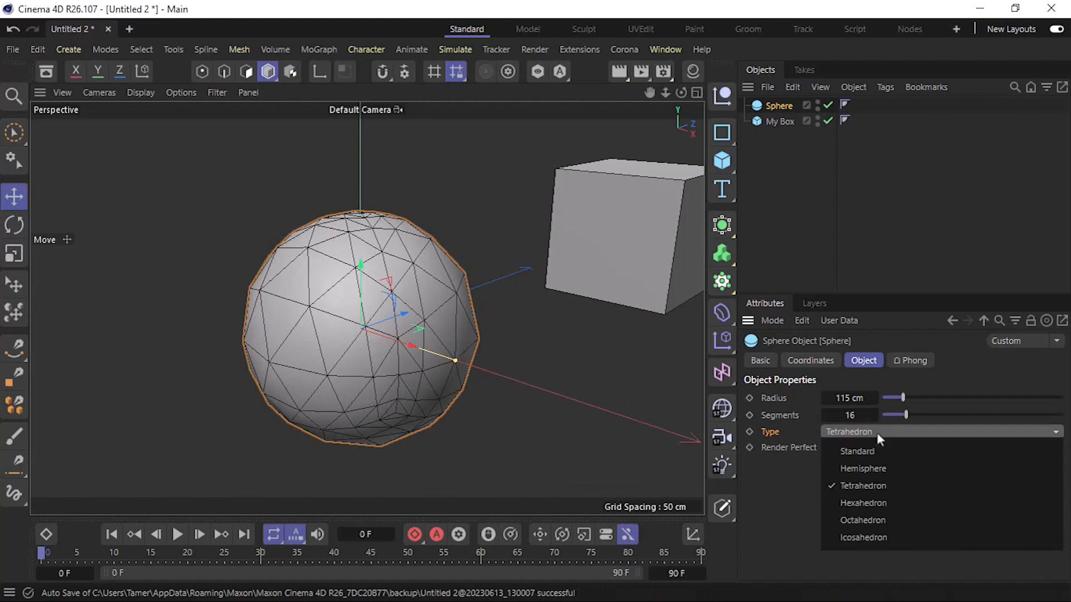
click(894, 520)
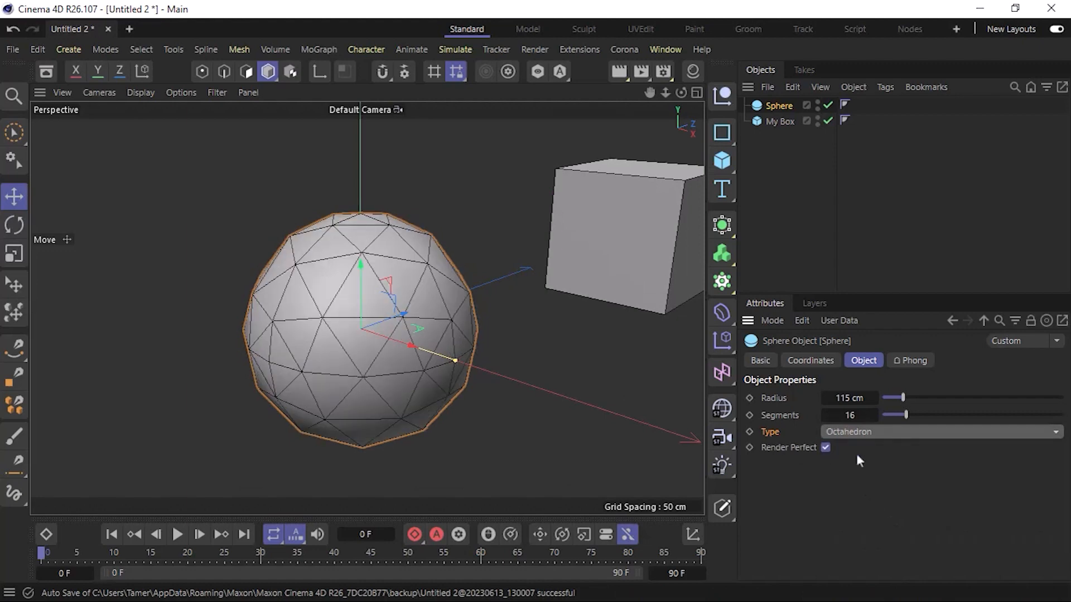
Step: Set the Sphere's type back to Standard and check the list of available types
click(870, 433)
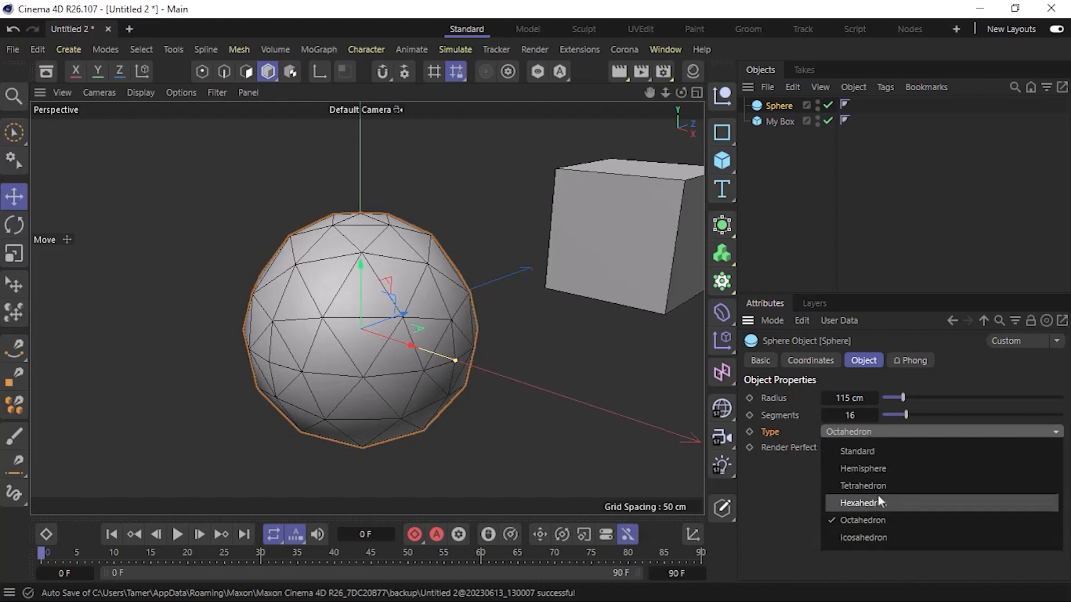
click(885, 451)
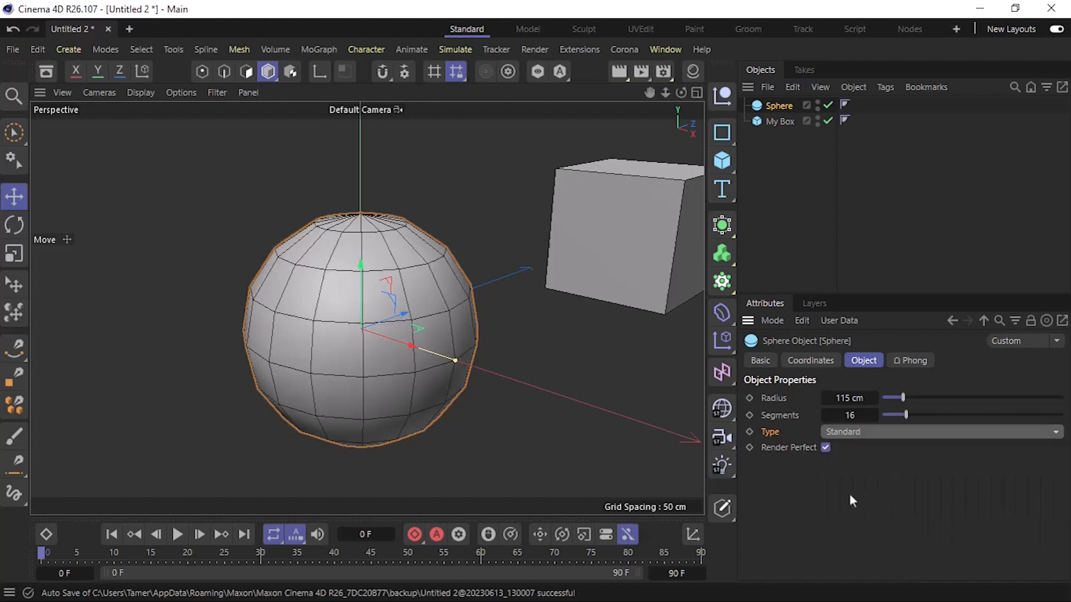
click(847, 430)
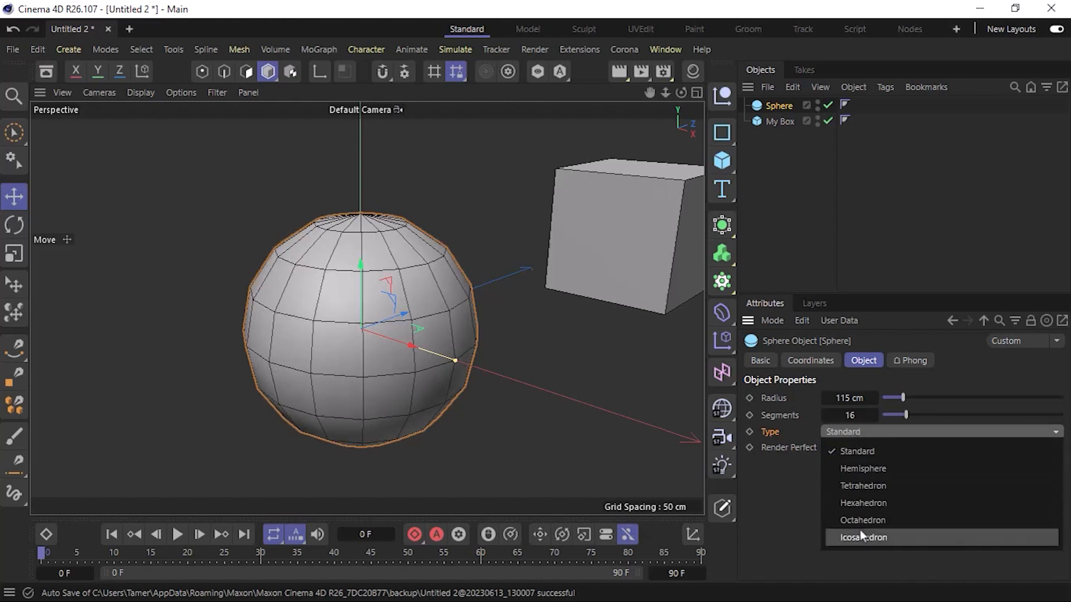
click(785, 504)
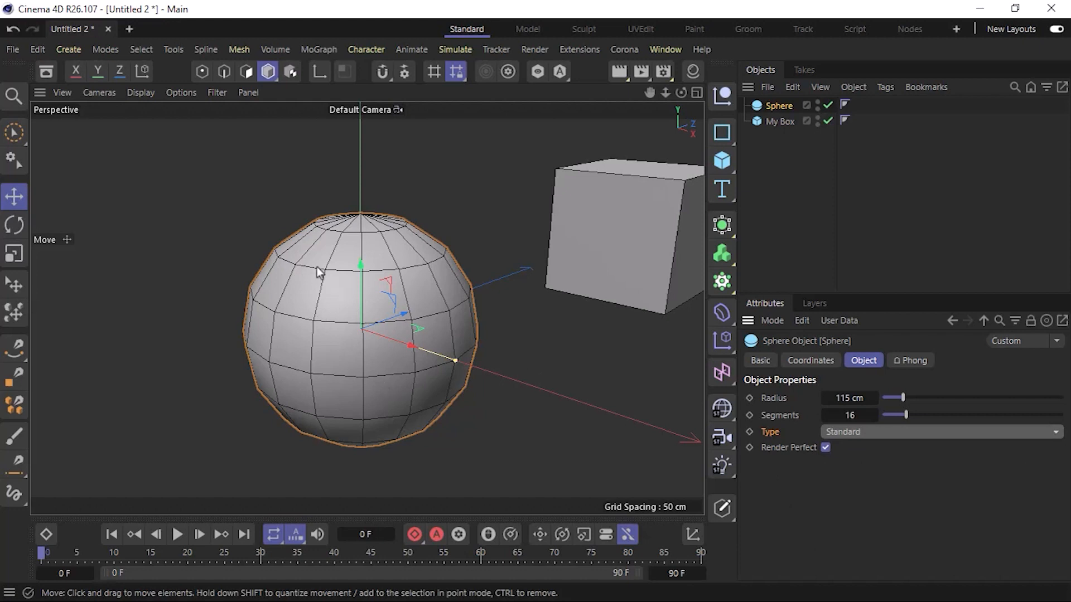
Step: Compare the viewport's Gouraud Shading and Gouraud Shading (Lines) display modes, finishing in plain Gouraud Shading
click(129, 93)
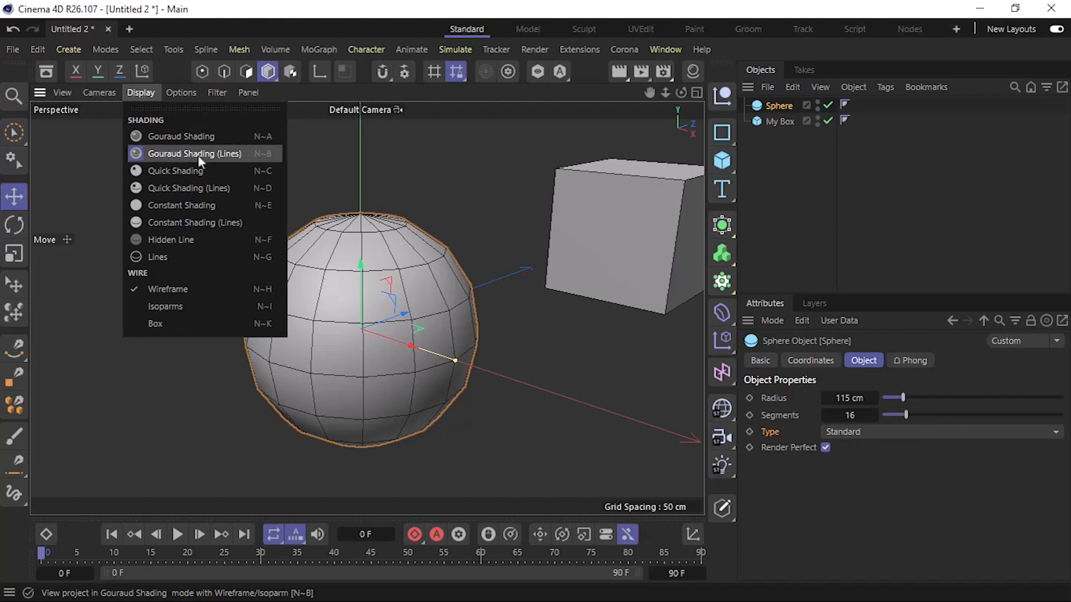
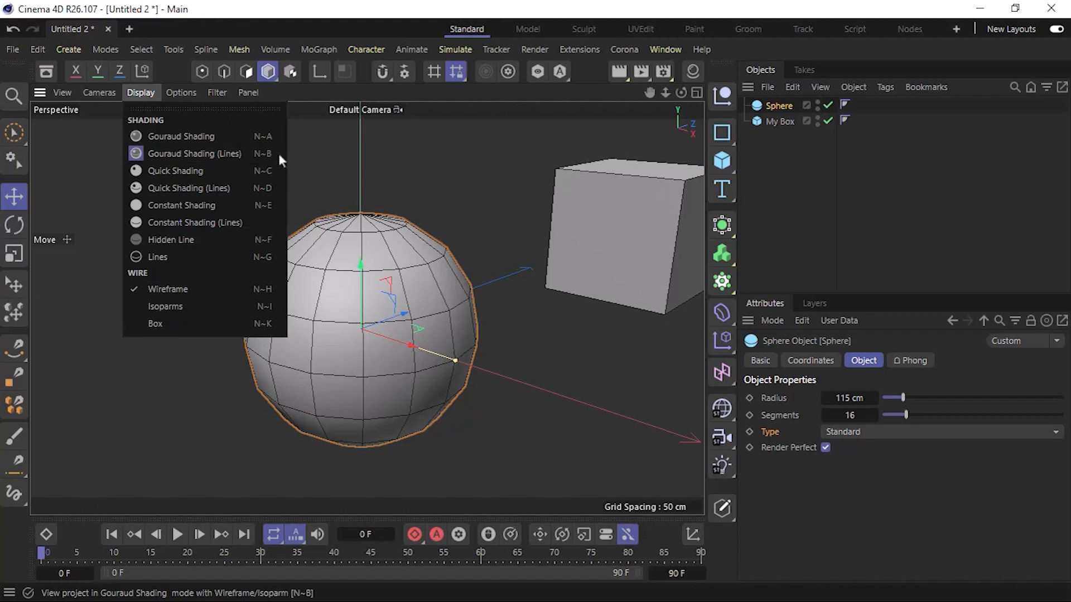
click(805, 198)
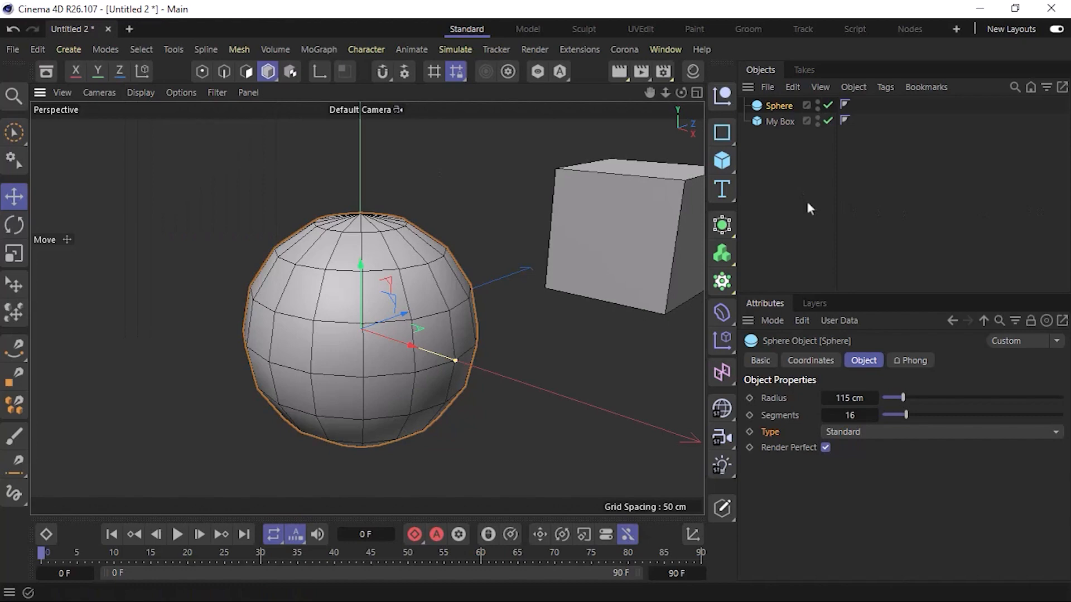
key(n)
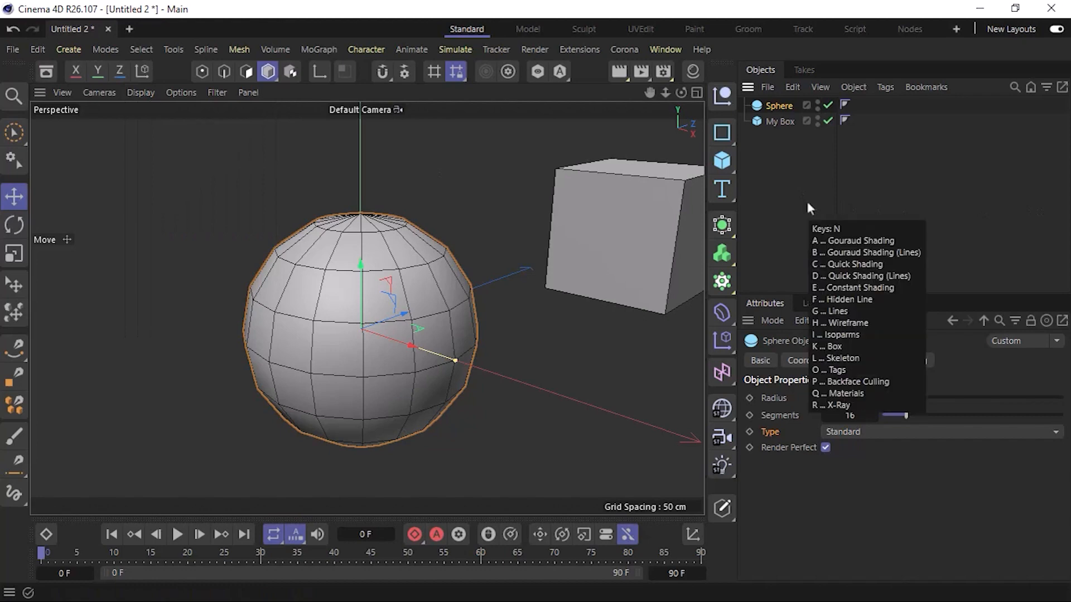
key(a)
key(n)
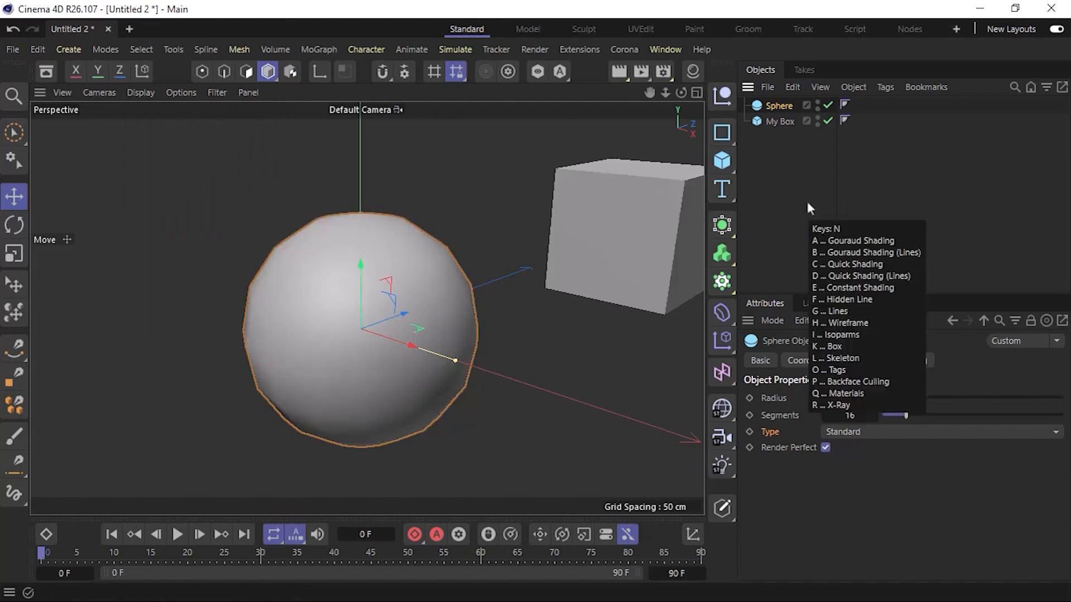
key(b)
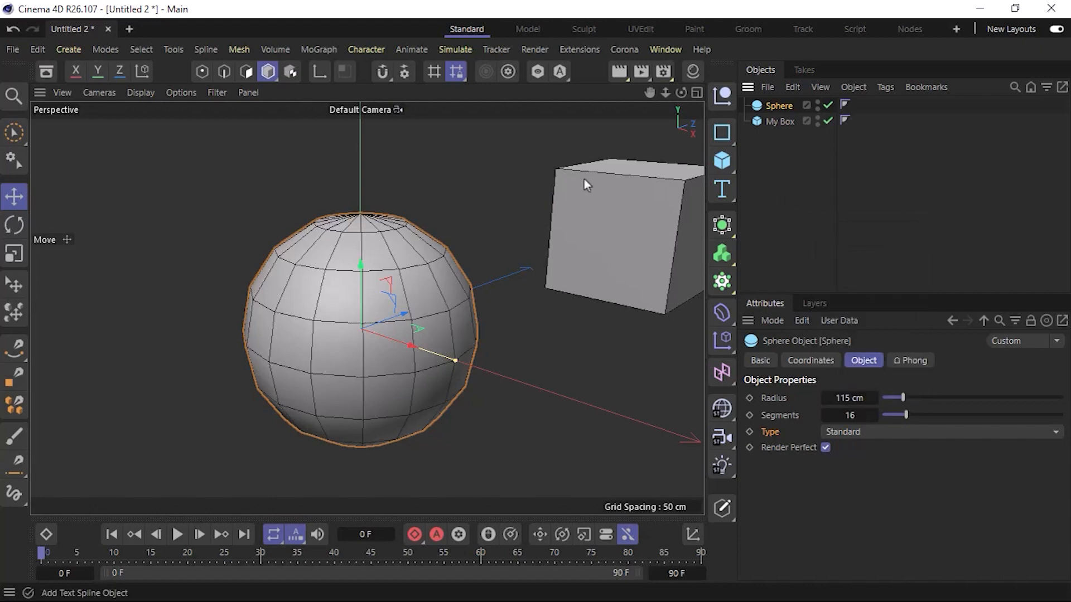
click(134, 94)
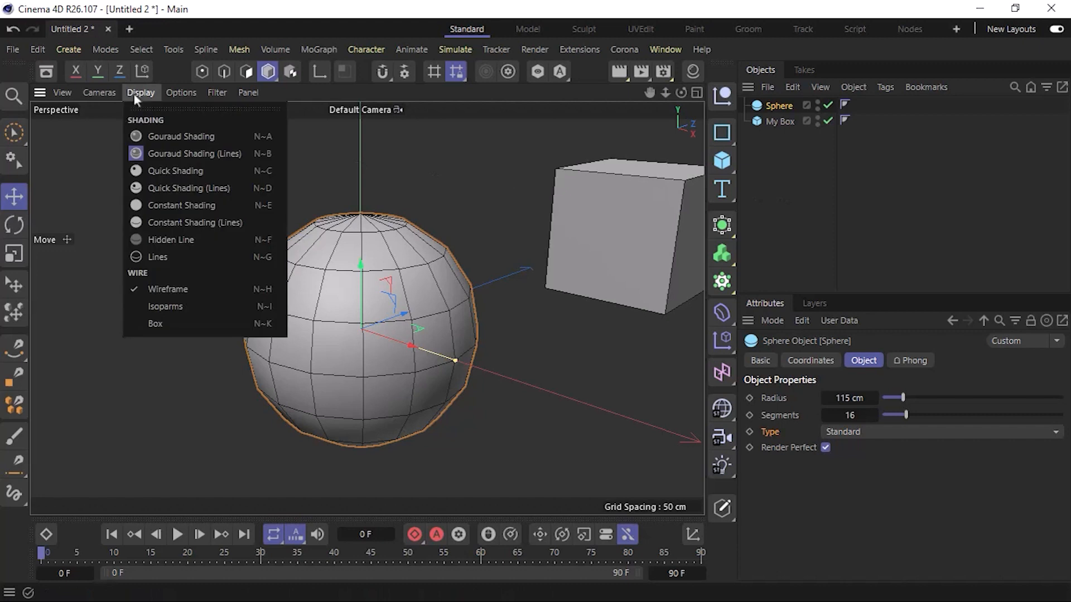
click(177, 137)
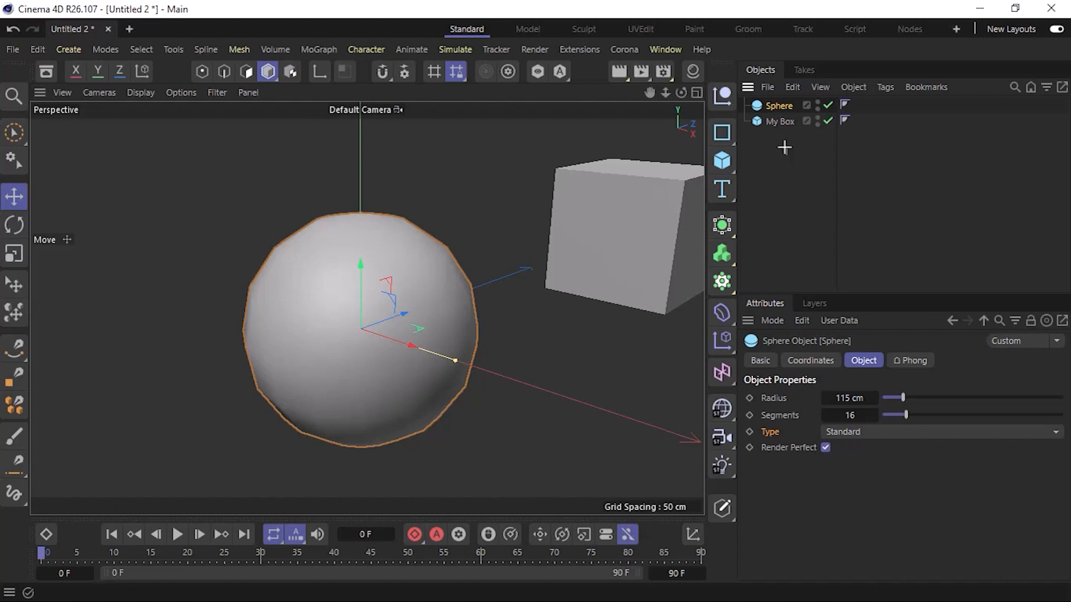
Step: Select both the Sphere and My Box and delete them from the scene
drag(785, 153, 757, 99)
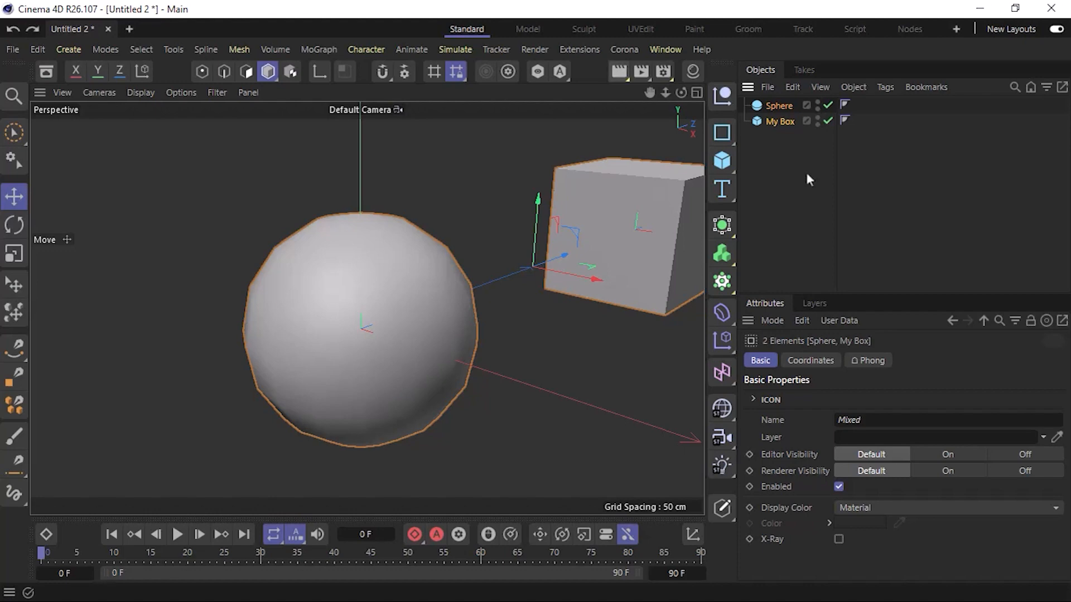
click(787, 90)
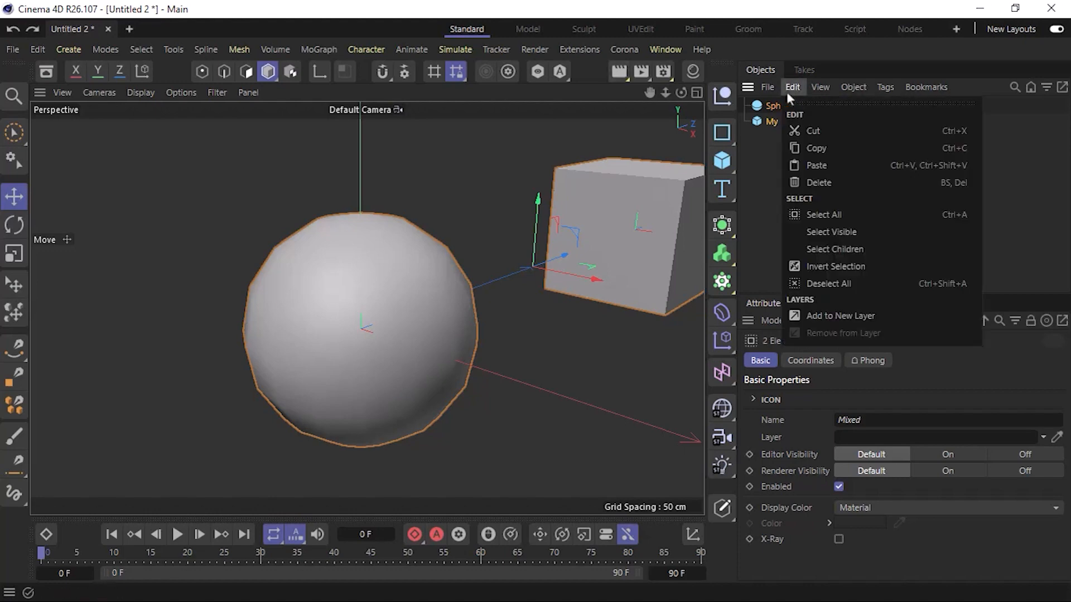
click(842, 182)
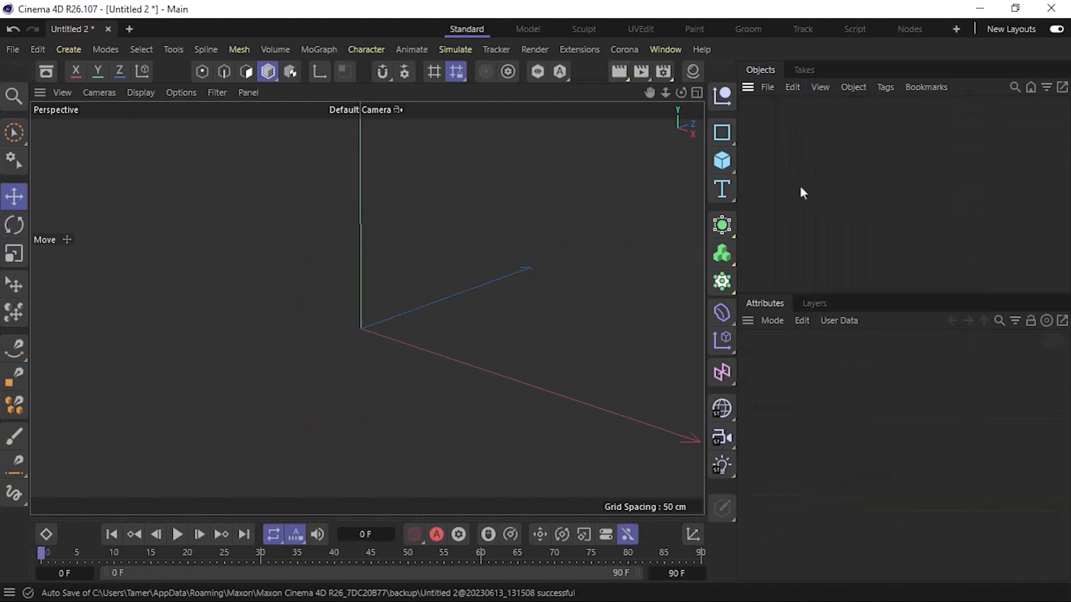
Step: Add a Cylinder primitive and set its radius to 95 cm and its height to 213 cm
click(728, 166)
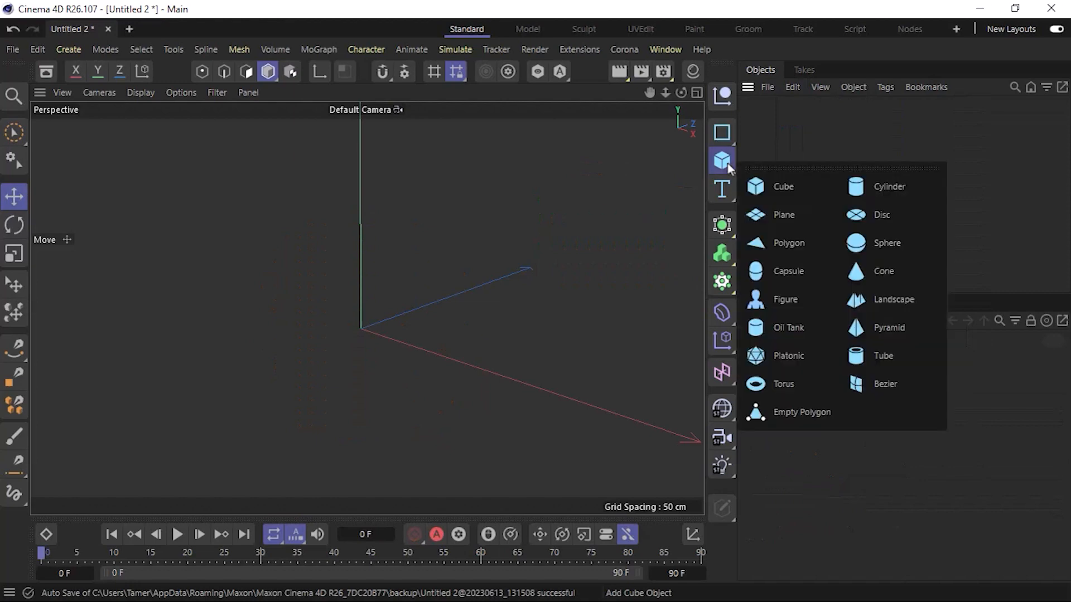
click(908, 186)
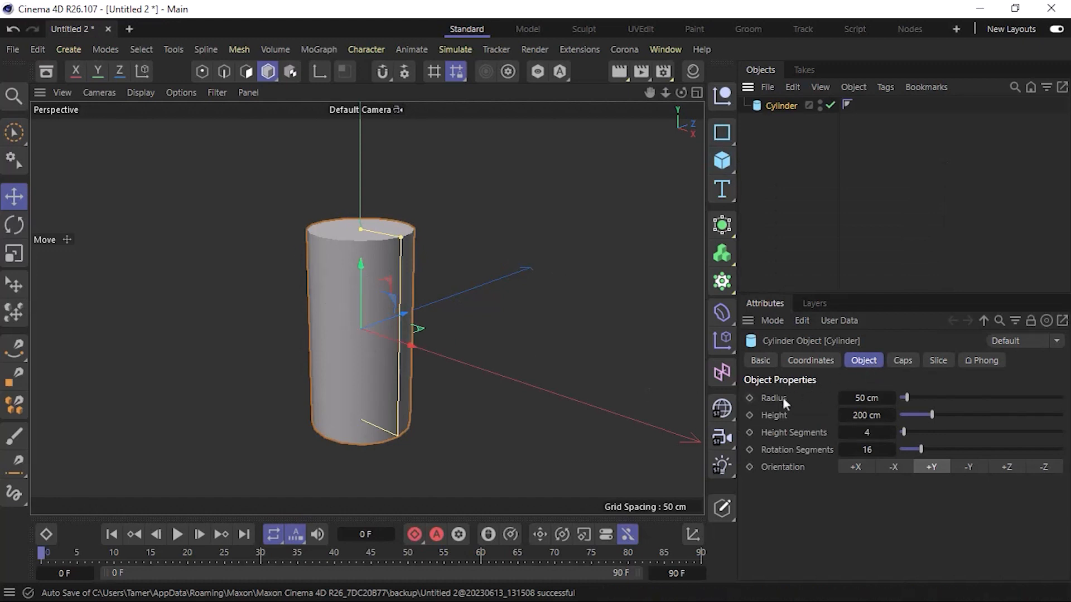
mouse_move(842, 398)
mouse_down()
mouse_move(874, 397)
mouse_move(859, 415)
mouse_move(836, 416)
mouse_move(894, 415)
mouse_move(847, 416)
mouse_up()
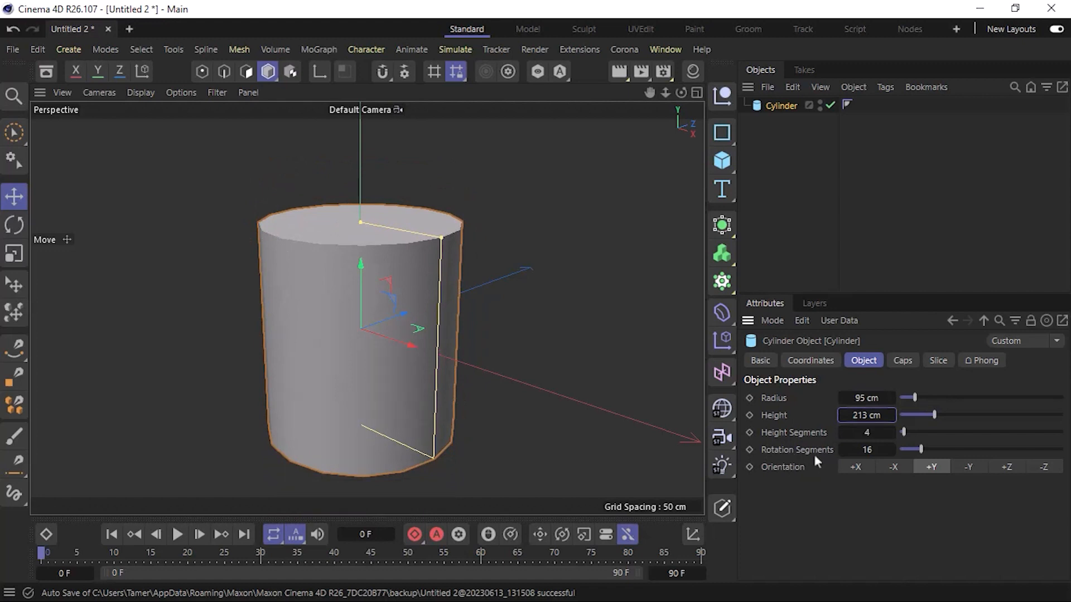
Step: Display the scene in Gouraud Shading (Lines) and set the Cylinder to 10 height segments and 24 rotation segments
click(140, 93)
click(182, 153)
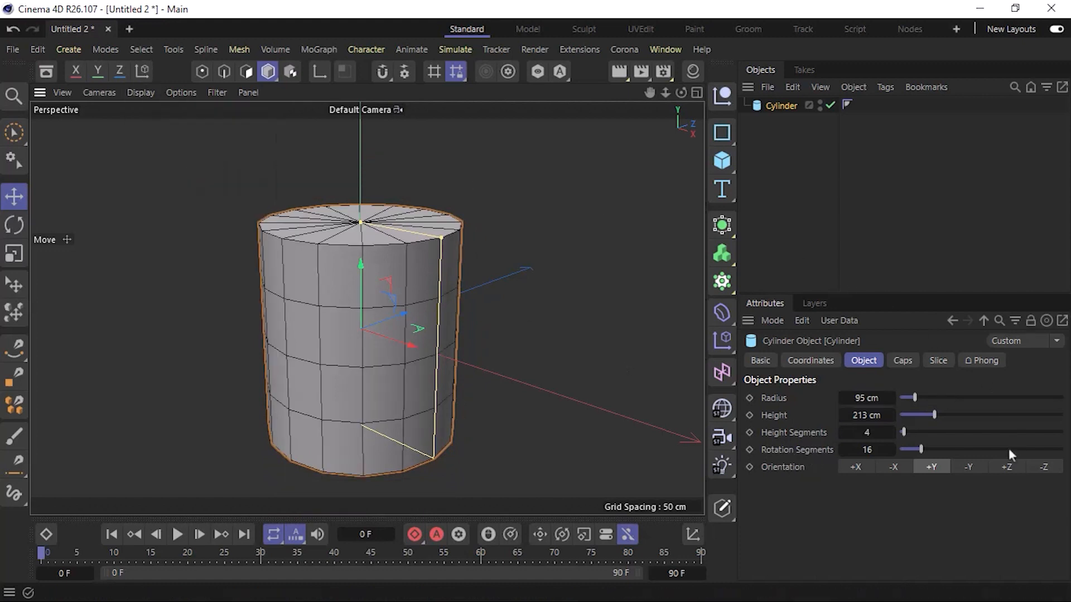
mouse_move(866, 432)
mouse_down()
mouse_move(915, 433)
mouse_move(836, 433)
mouse_move(892, 449)
mouse_move(878, 449)
mouse_move(886, 432)
mouse_move(876, 432)
mouse_up()
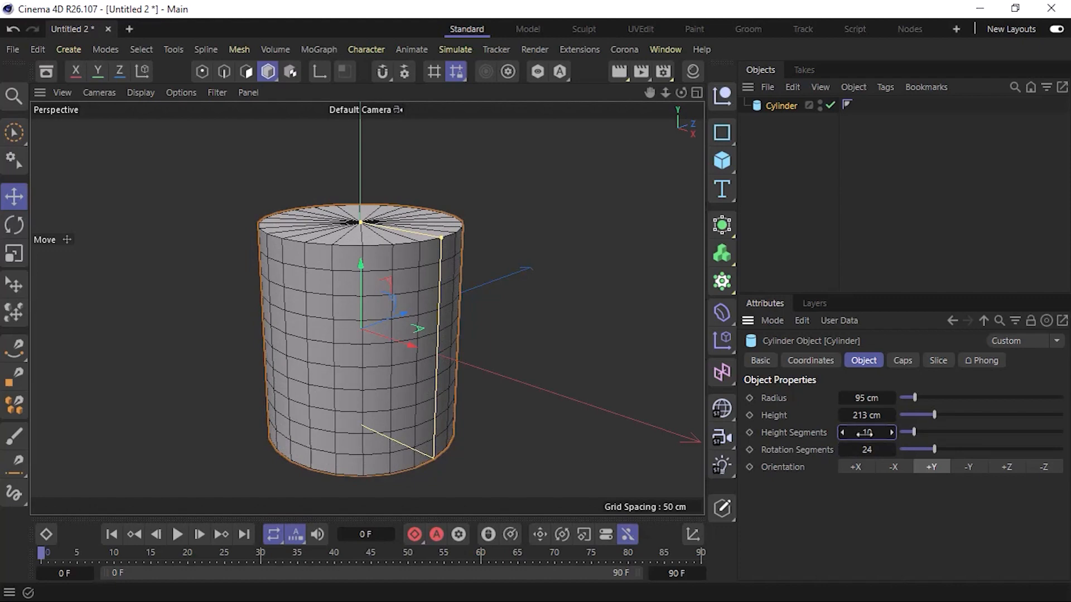
Step: Try the Cylinder's orientations along the X, Y and Z axes and return it to +Y
click(856, 467)
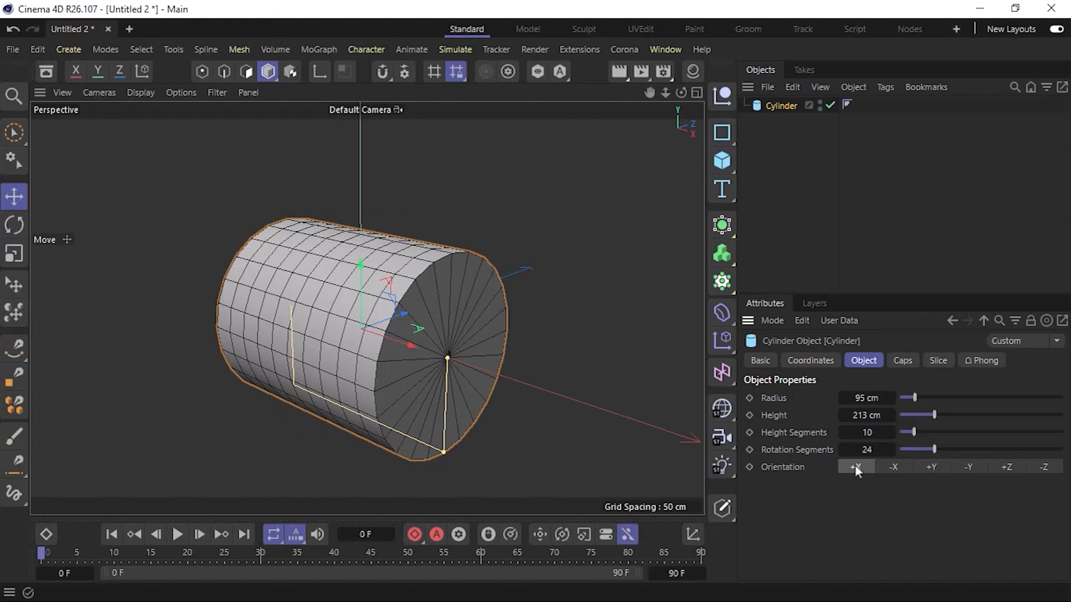
click(931, 466)
click(1005, 467)
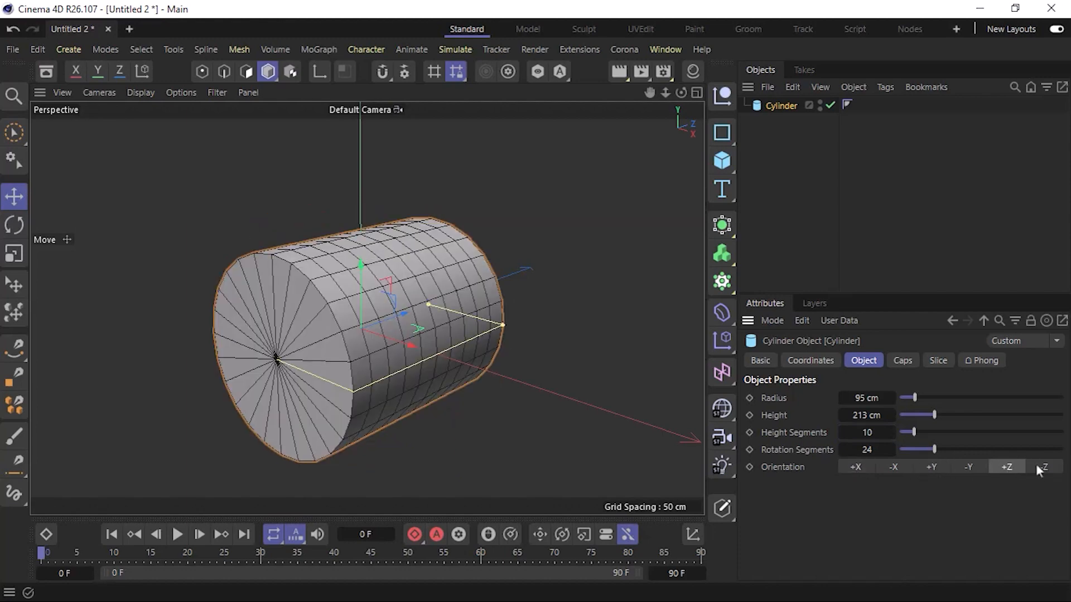
click(968, 466)
click(933, 466)
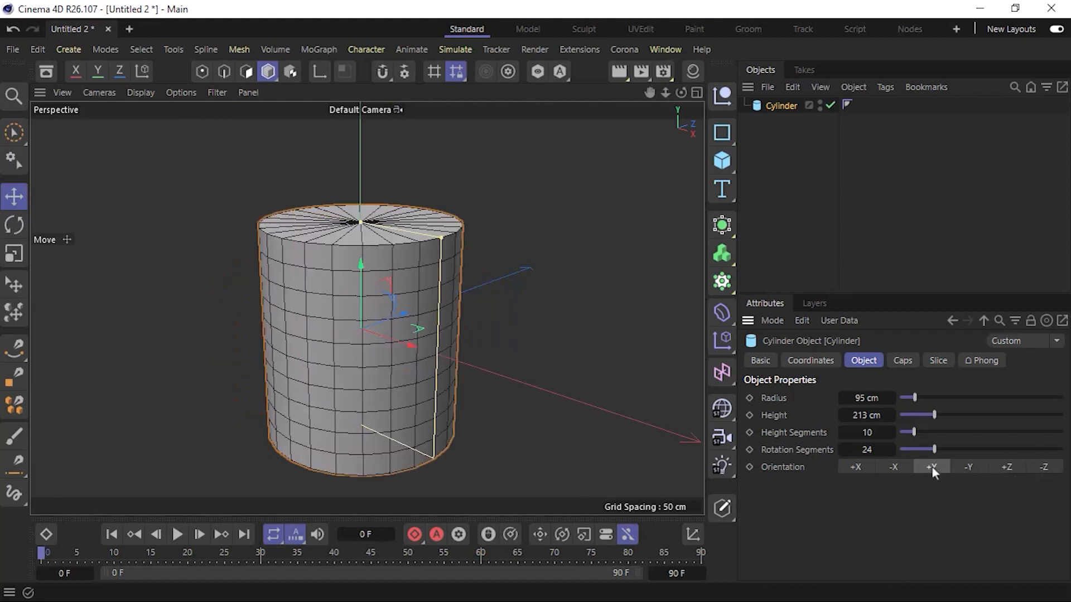
click(891, 467)
click(855, 467)
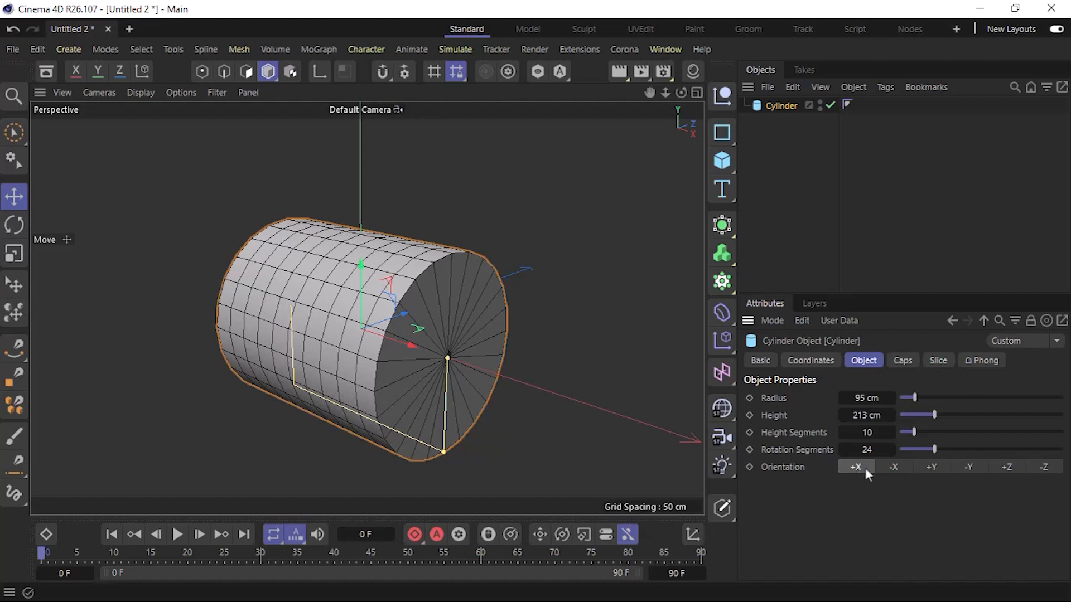
click(931, 468)
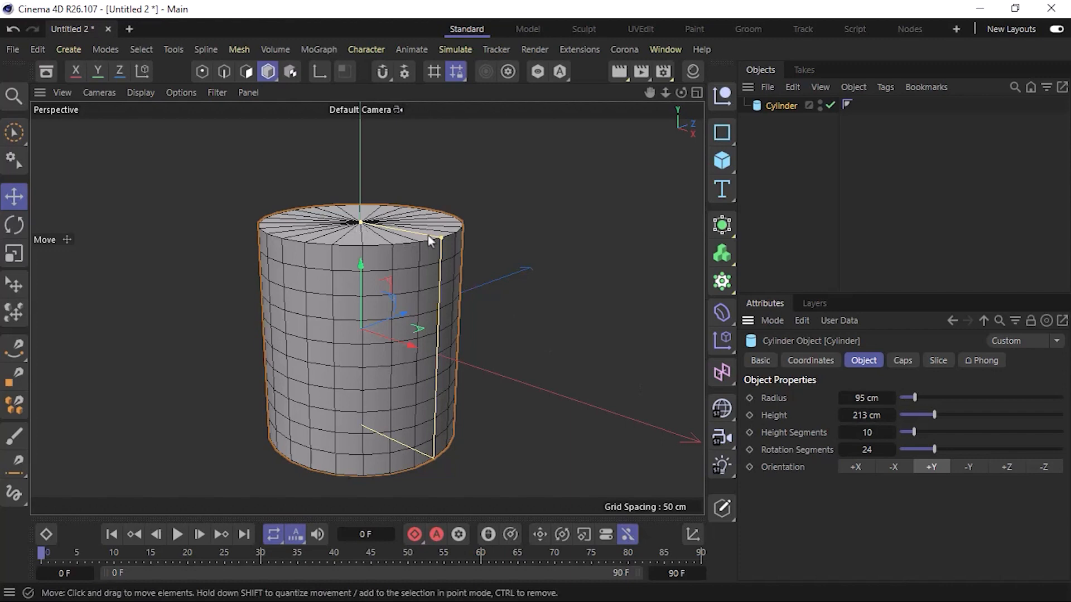
Step: Resize the Cylinder with its viewport handles to a radius of about 109.6 cm and height of about 119.9 cm, and delete it
drag(441, 241, 453, 262)
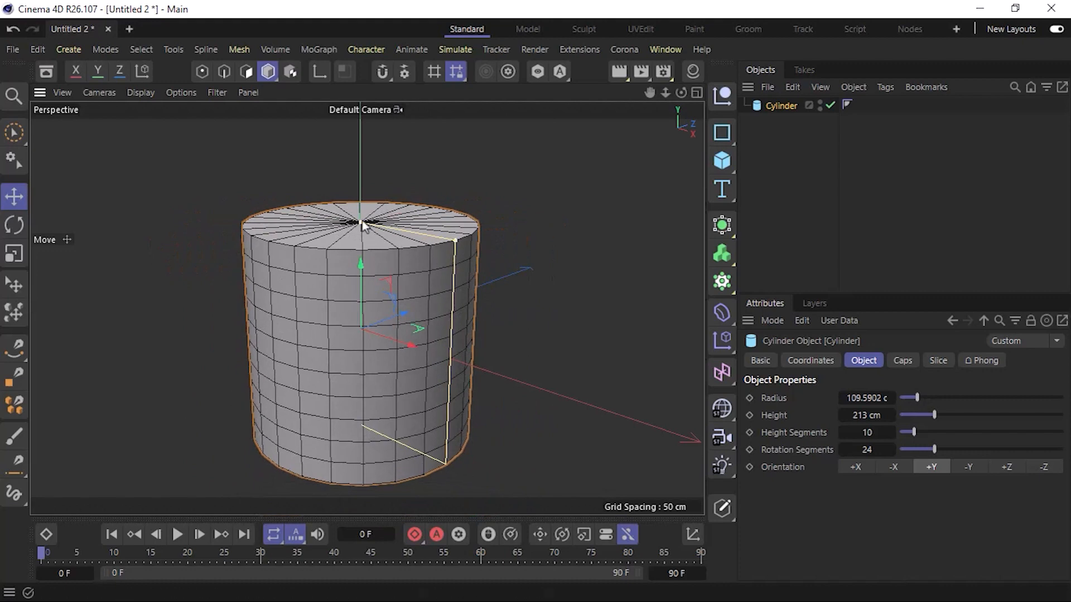
drag(363, 220, 393, 267)
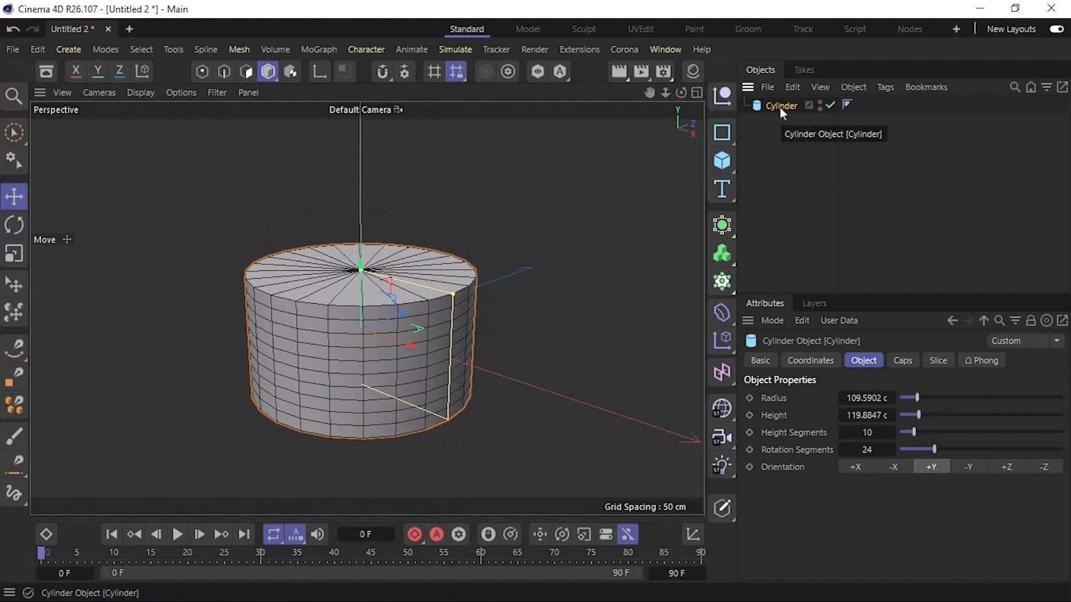
key(Delete)
Step: Add a Plane primitive 446 cm wide and 356 cm high, with 29 width segments and 8 height segments
click(722, 160)
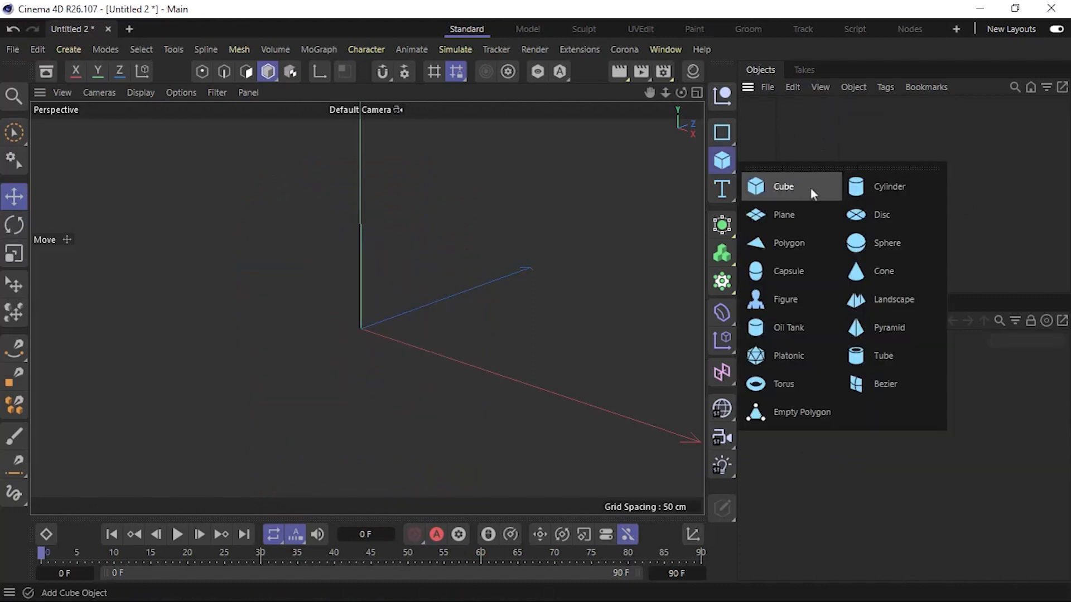
click(819, 206)
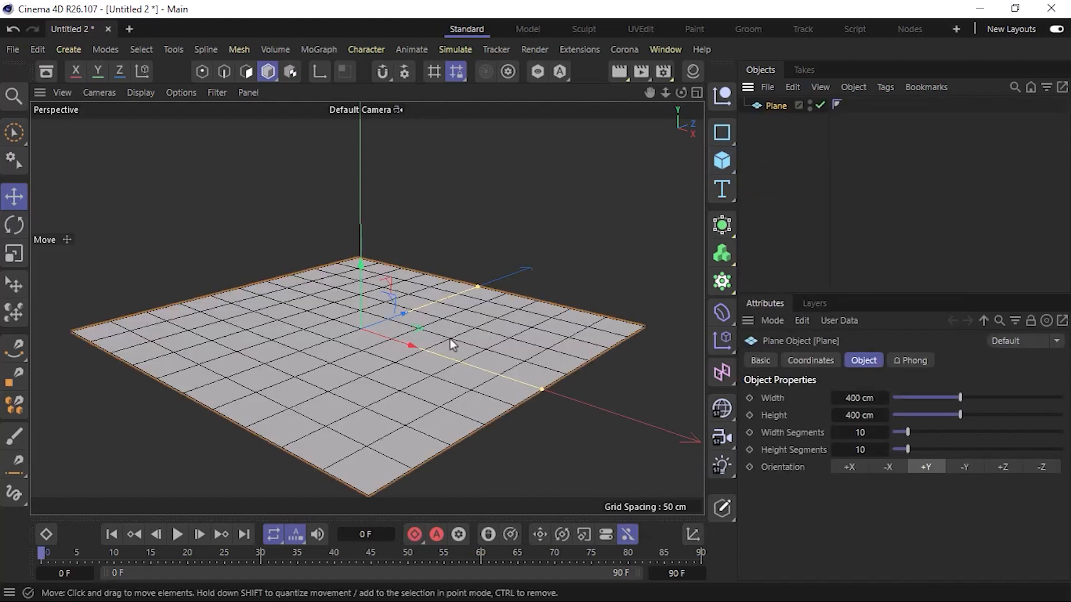
drag(885, 398, 851, 416)
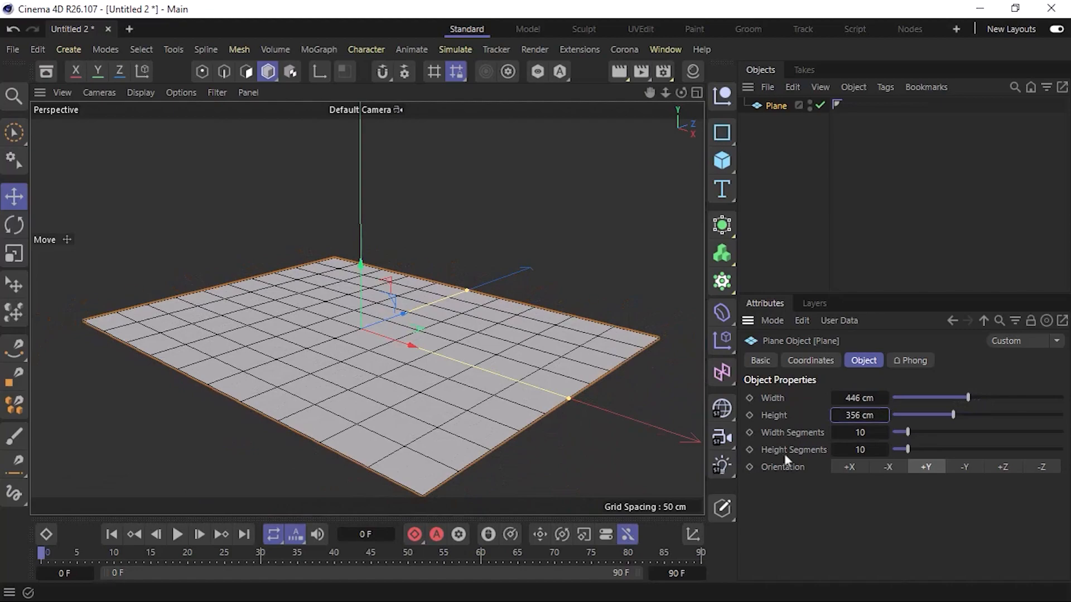
mouse_move(852, 433)
mouse_down()
mouse_move(903, 432)
mouse_move(857, 432)
mouse_move(837, 450)
mouse_move(855, 449)
mouse_up()
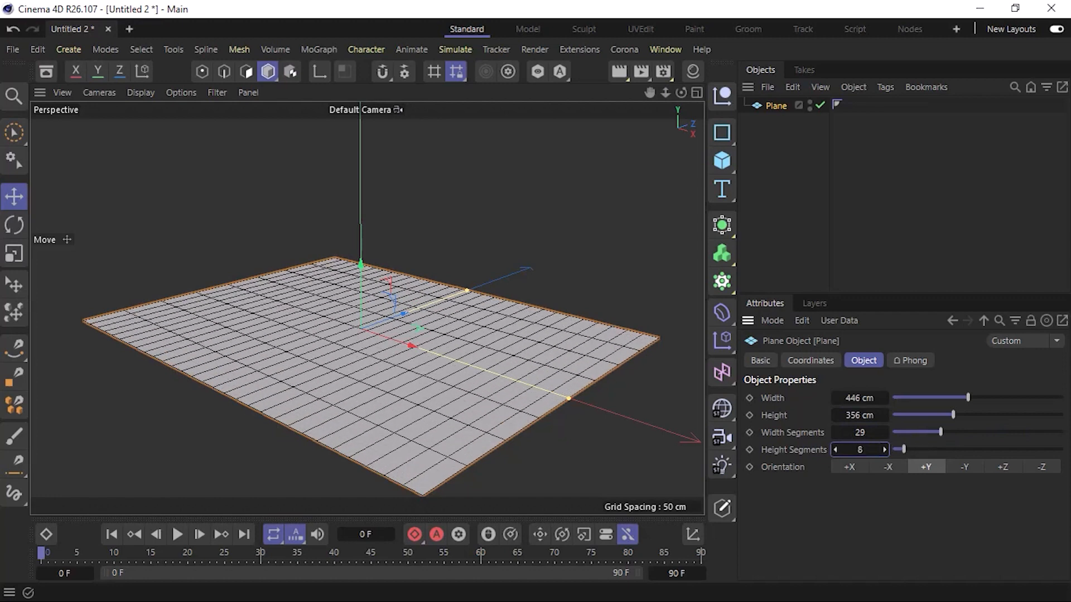
Step: Try the +X and +Z orientations on the Plane and set it back to +Y
click(848, 466)
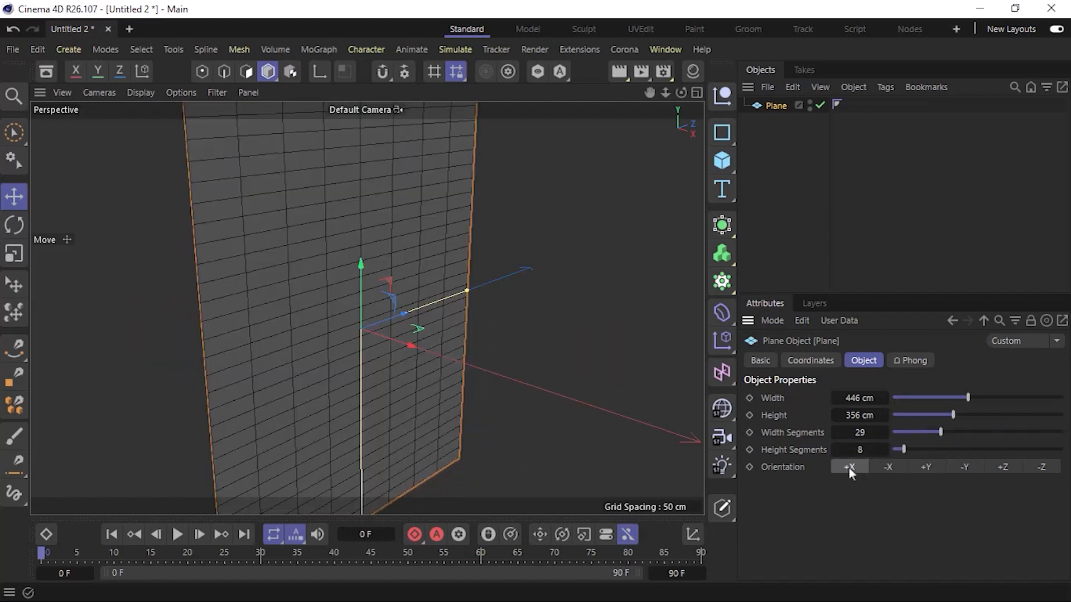
click(926, 467)
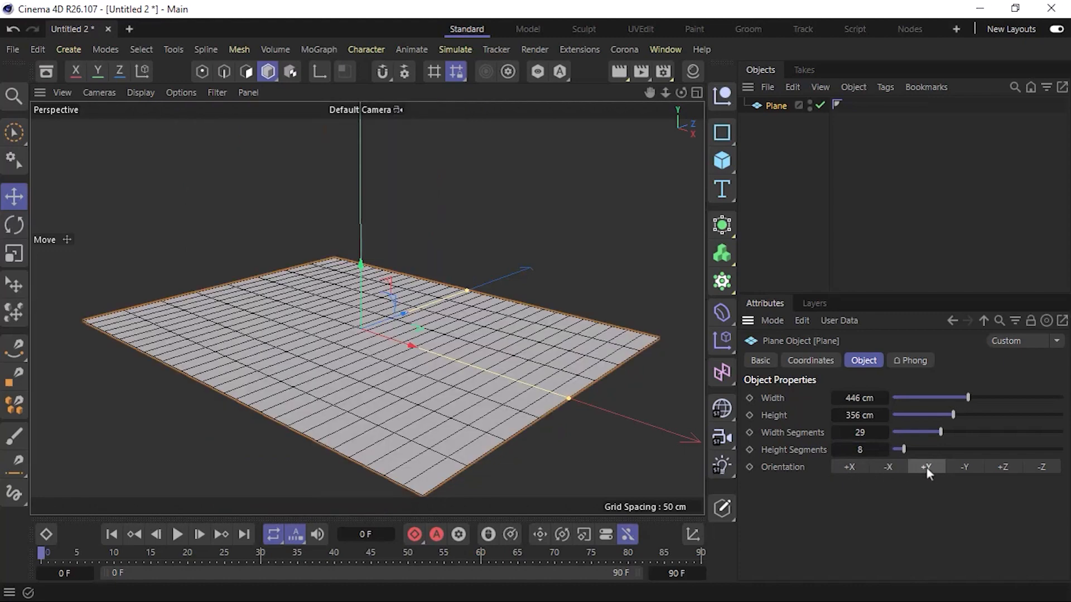
click(1001, 468)
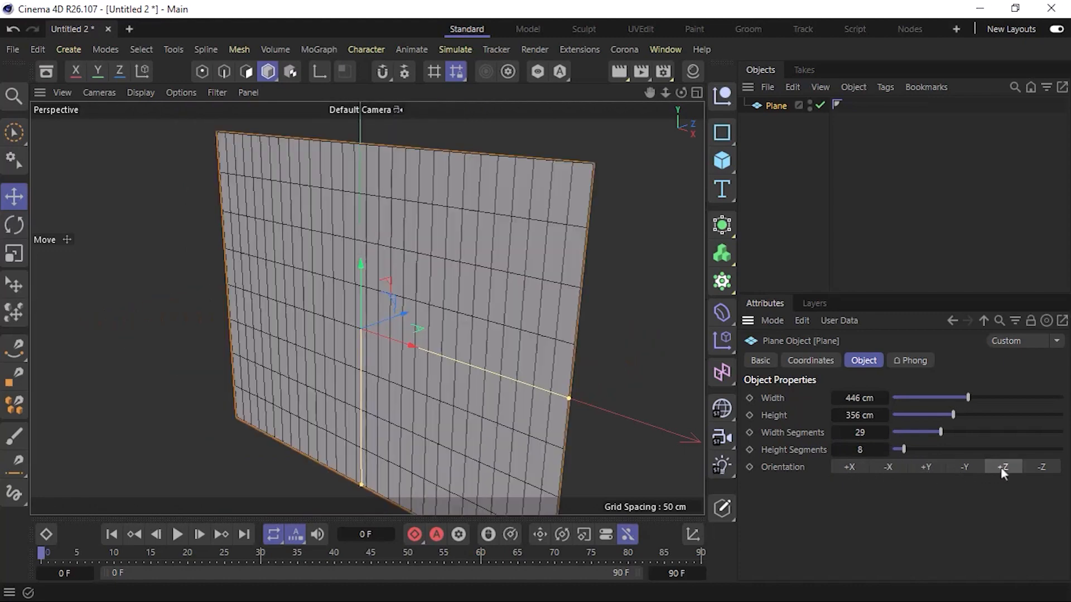
click(926, 467)
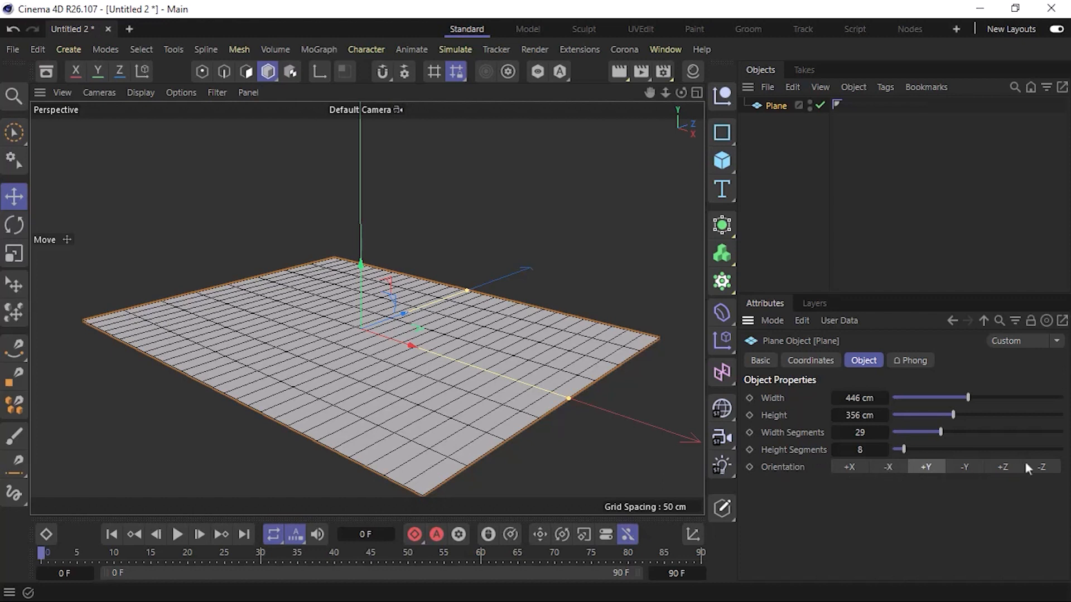
Step: Try rotating the Plane upright about its Z axis with the Rotate tool, and undo the rotation
click(13, 229)
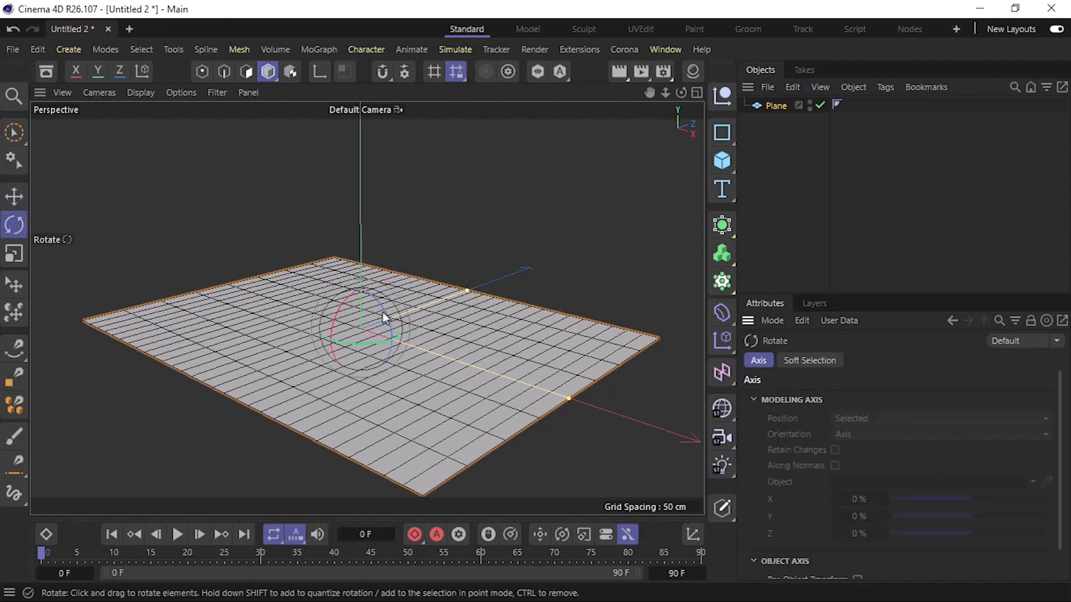
drag(392, 319, 395, 390)
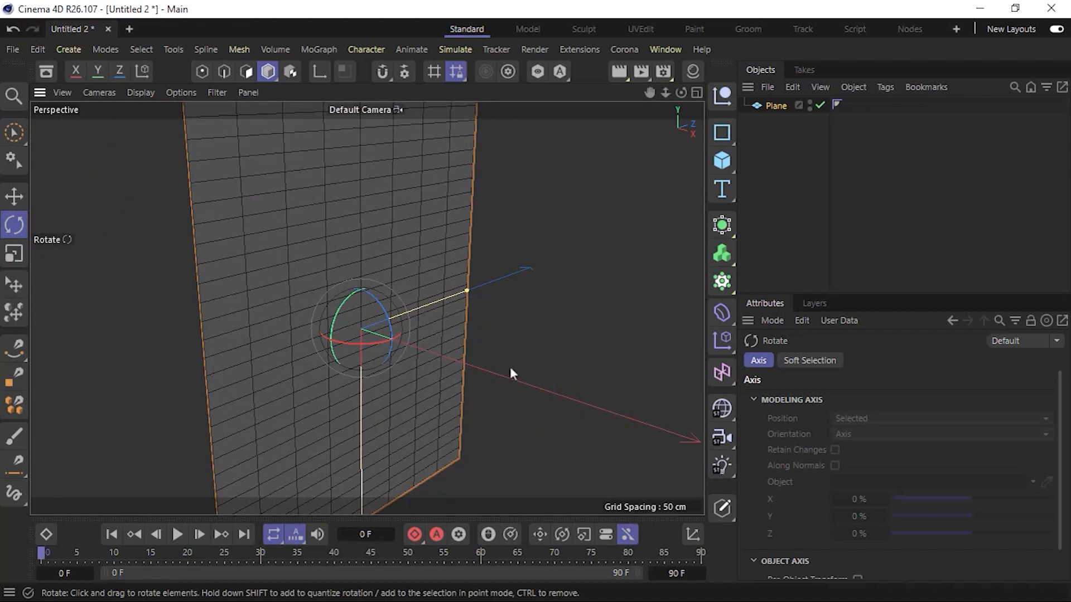
key(ctrl+z)
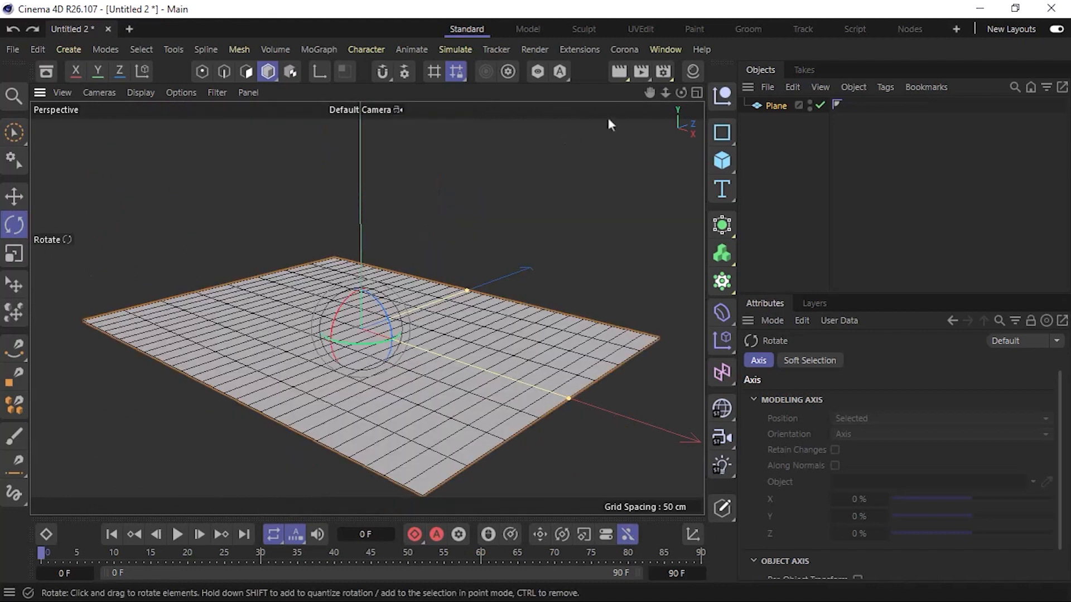
Step: Try a heading rotation (R.H) of 90° in the Plane's coordinates, and undo it
click(771, 107)
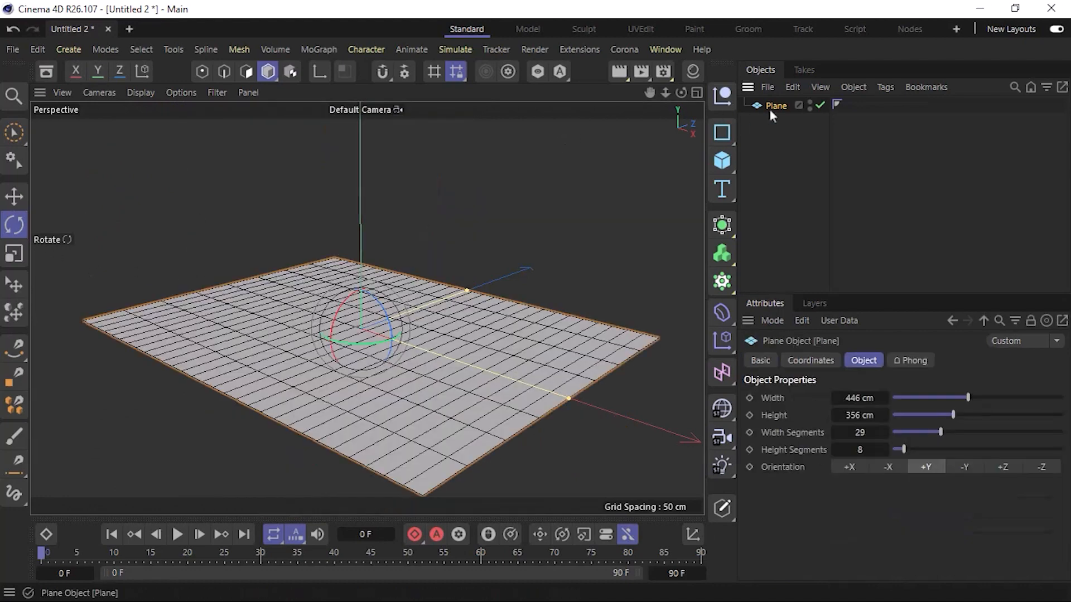
click(811, 362)
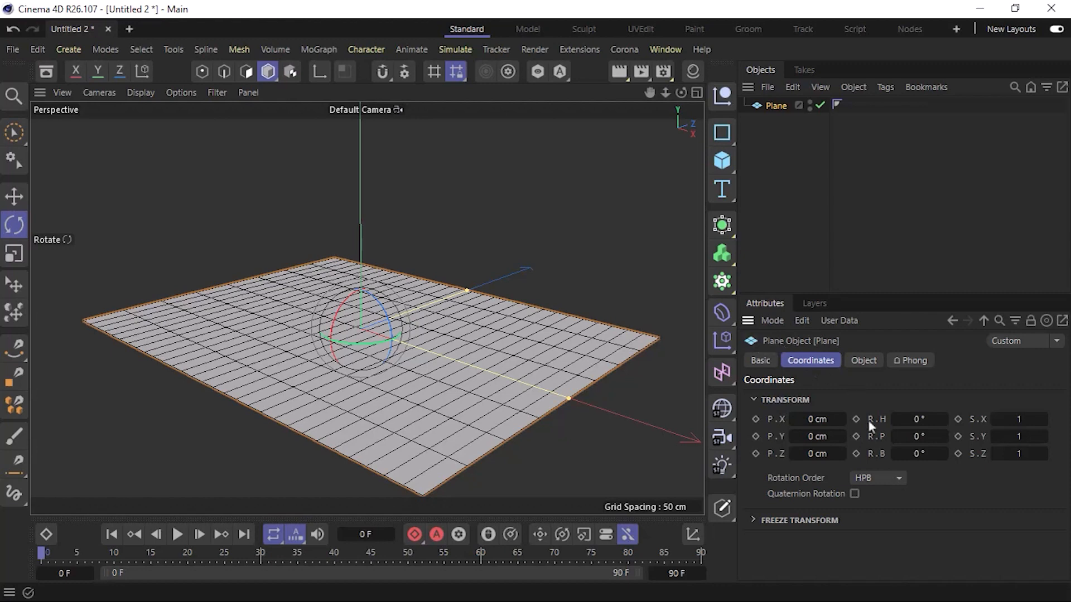
click(918, 418)
text(90)
key(Return)
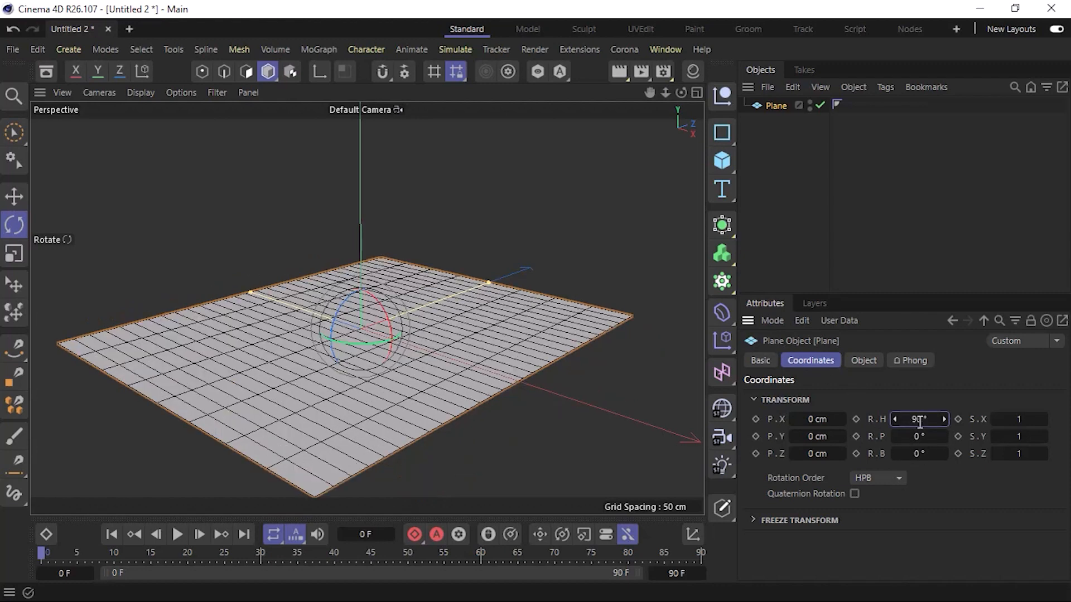
key(ctrl+z)
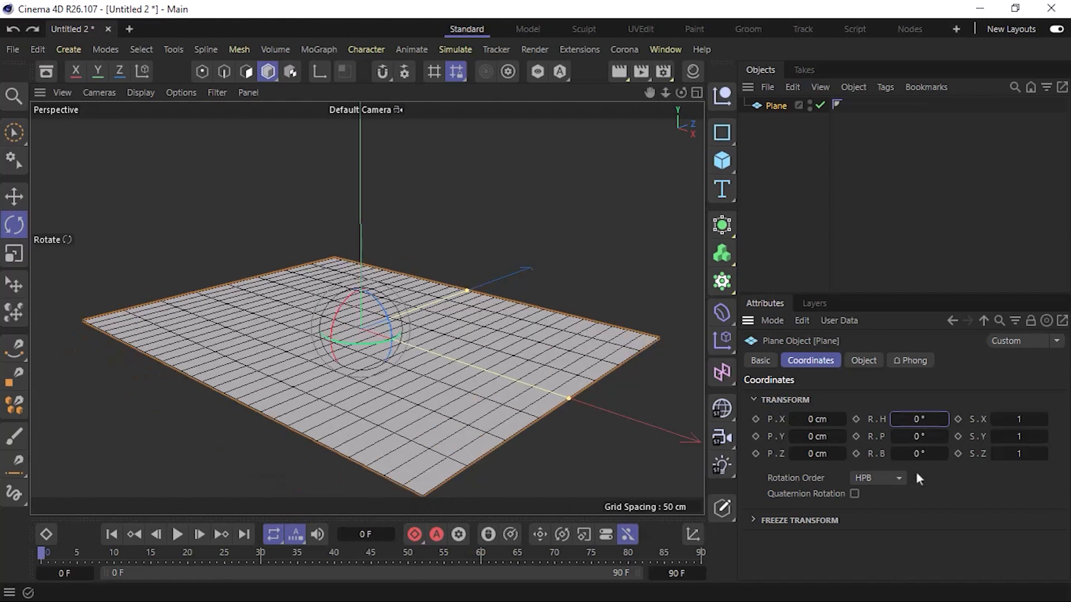
Step: Change the Plane's rotation order to XYZ, then try a Y rotation of 90° and undo it
click(898, 478)
click(877, 372)
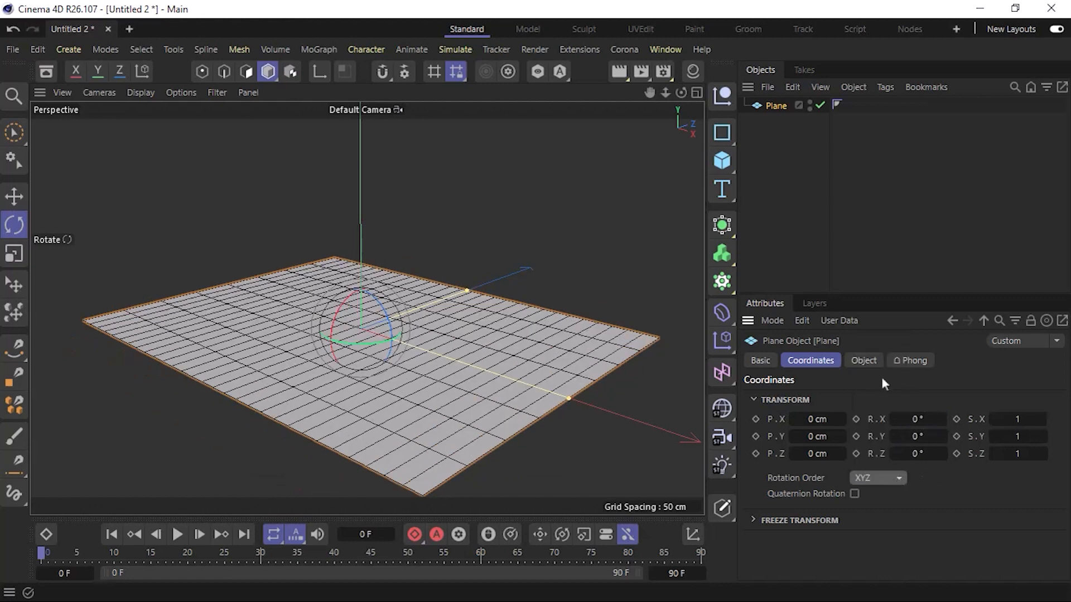
click(934, 436)
text(90)
key(Return)
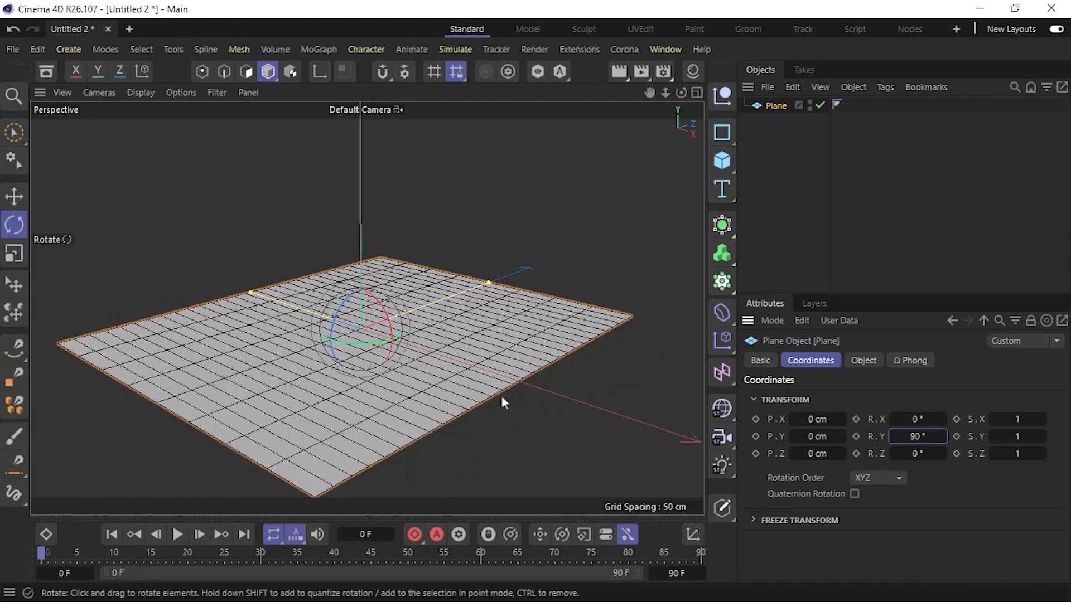
key(ctrl+z)
Step: Try a Z rotation of 90° on the Plane and set it back to 0°
click(923, 458)
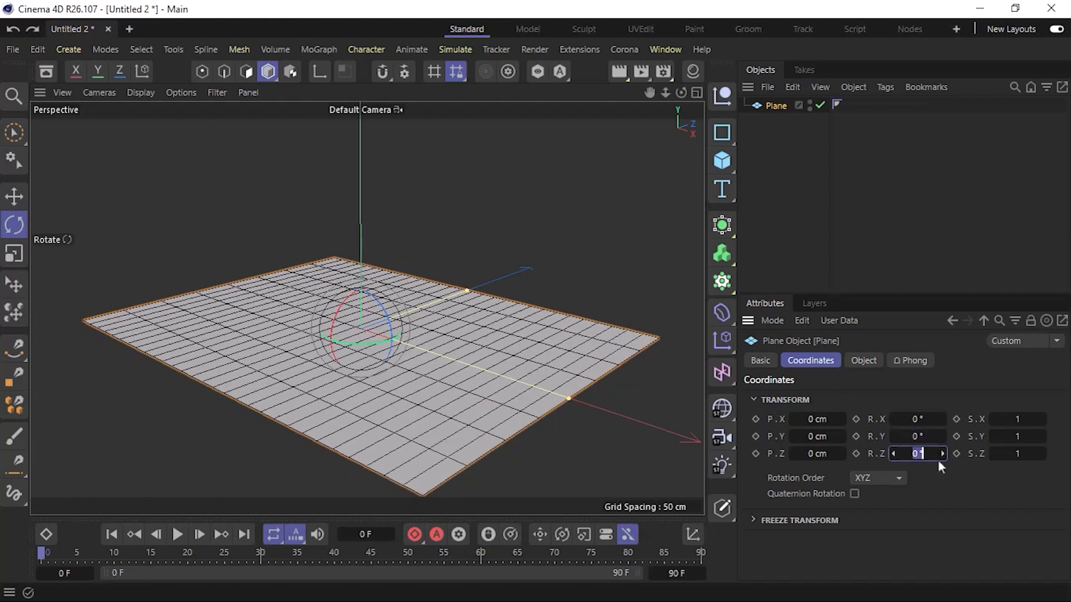
text(90)
key(Return)
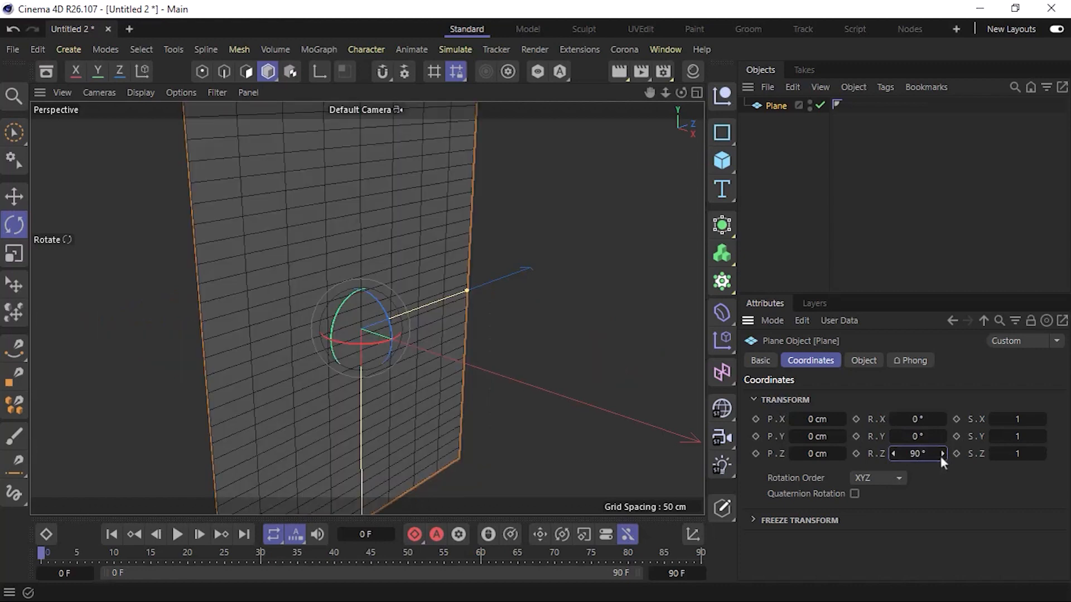
click(921, 455)
text(0)
key(Return)
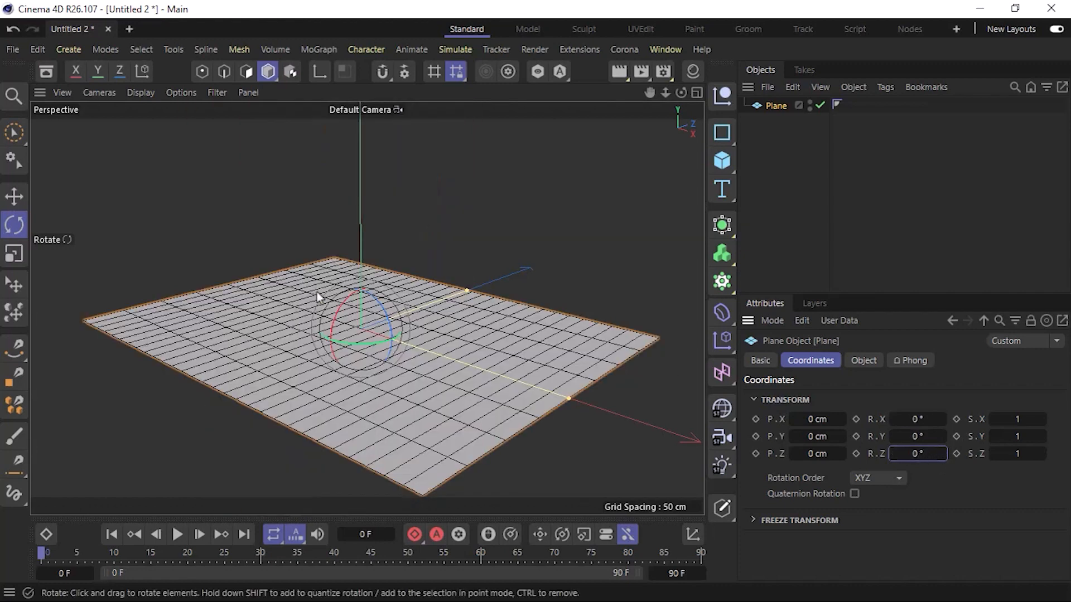
Step: Return to the Move tool and delete the Plane
click(14, 197)
click(775, 105)
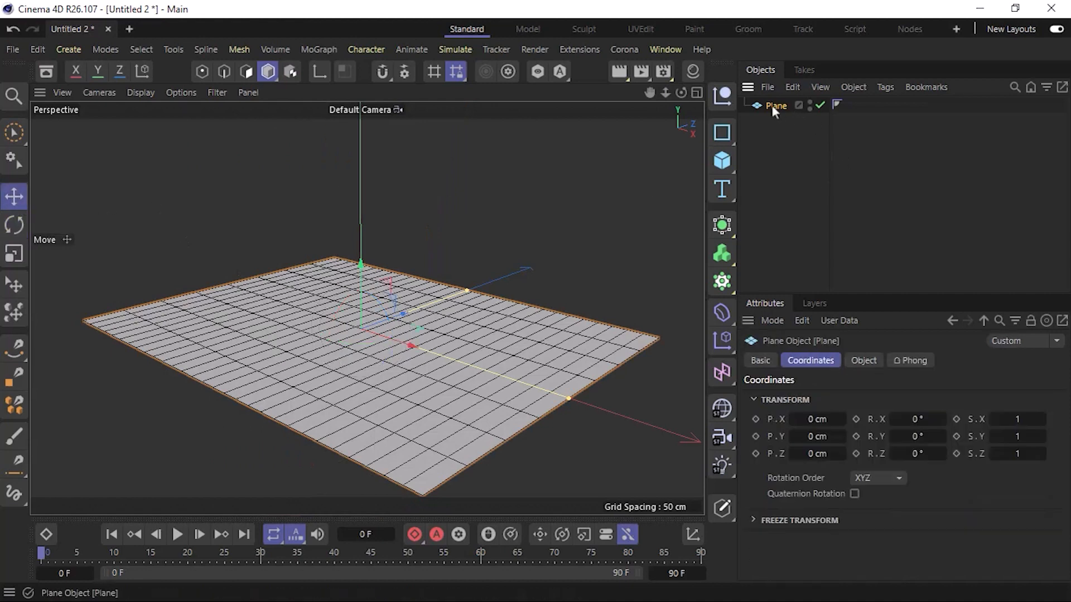
key(Delete)
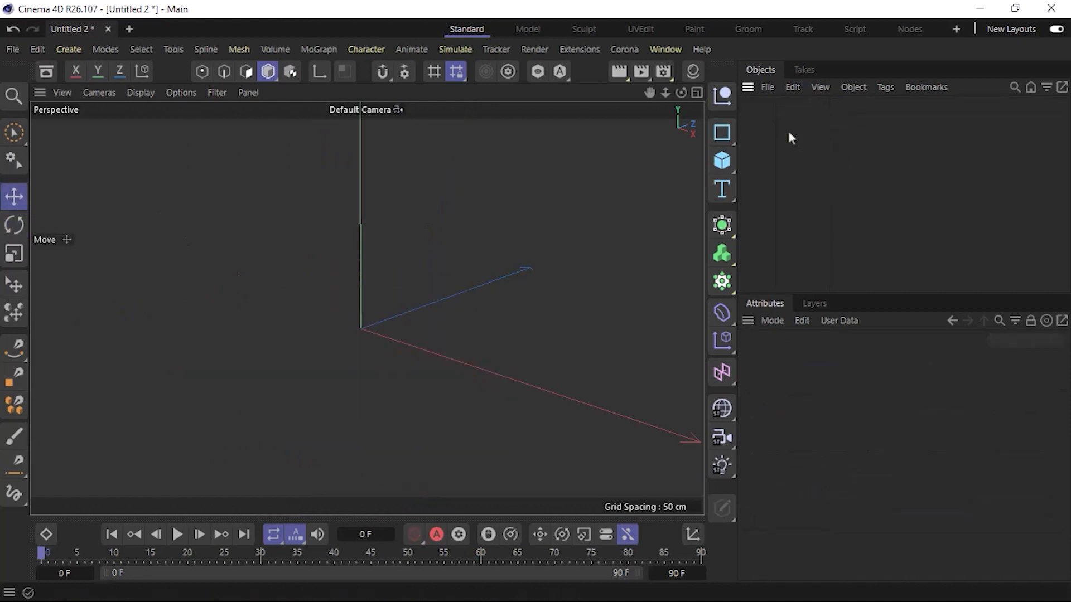
Step: Add a Disc primitive with inner radius 41 cm, outer radius 88 cm and 11 rotation segments
click(724, 166)
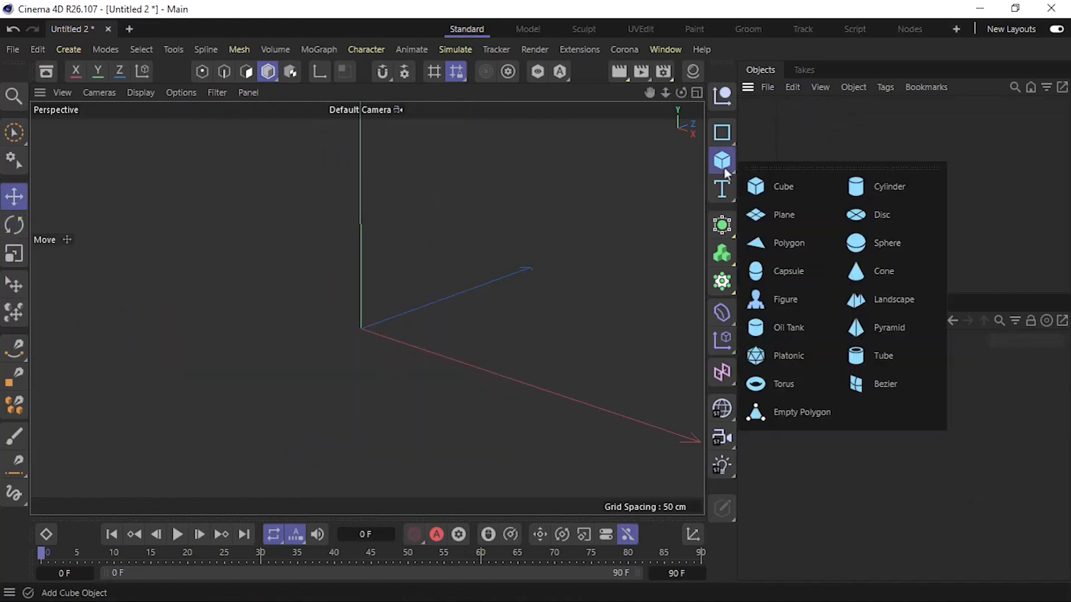
click(915, 215)
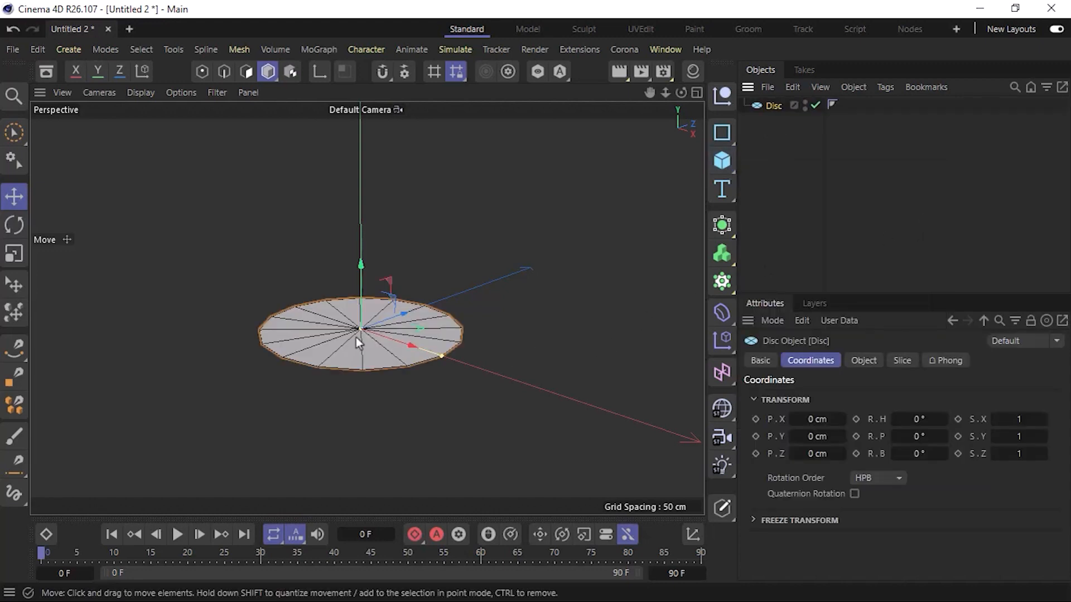
scroll(356, 336, up, 3)
scroll(355, 337, down, 3)
click(872, 363)
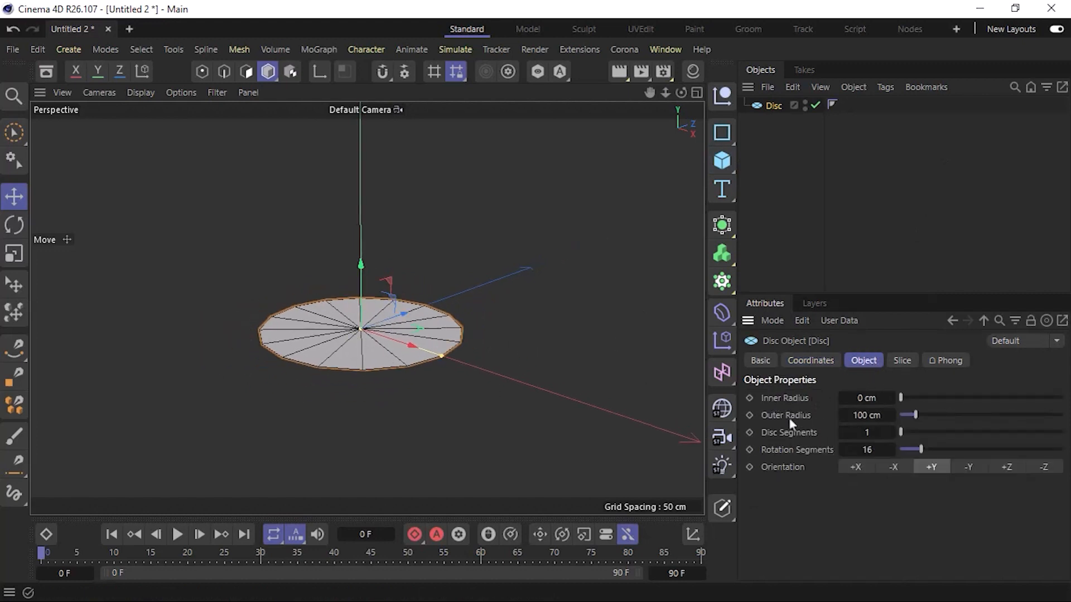
alt+drag(348, 353, 354, 377)
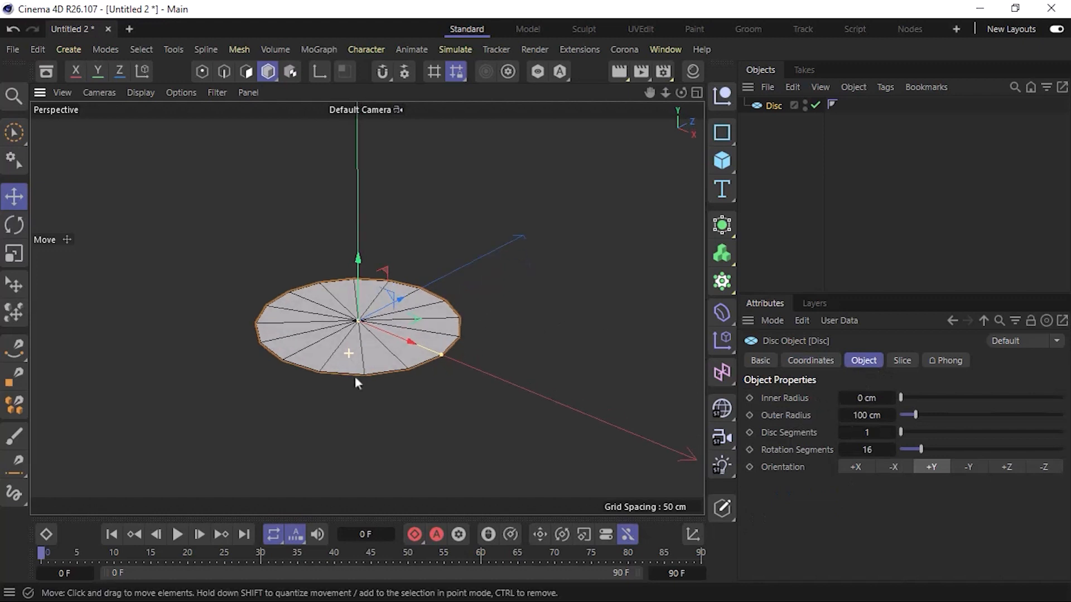
scroll(356, 353, up, 3)
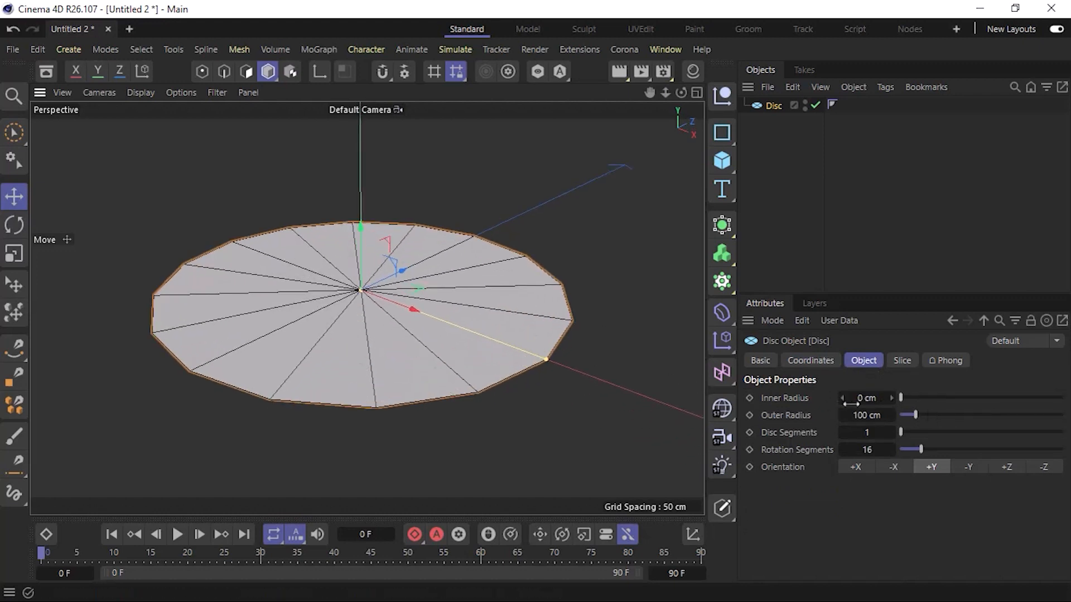
drag(847, 399, 864, 449)
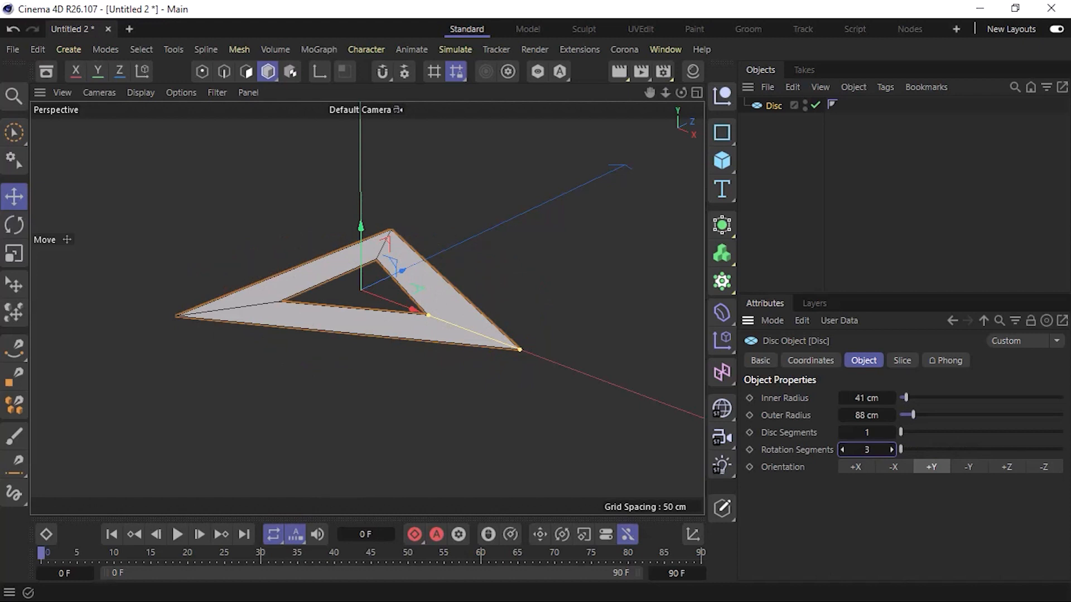
drag(864, 449, 866, 449)
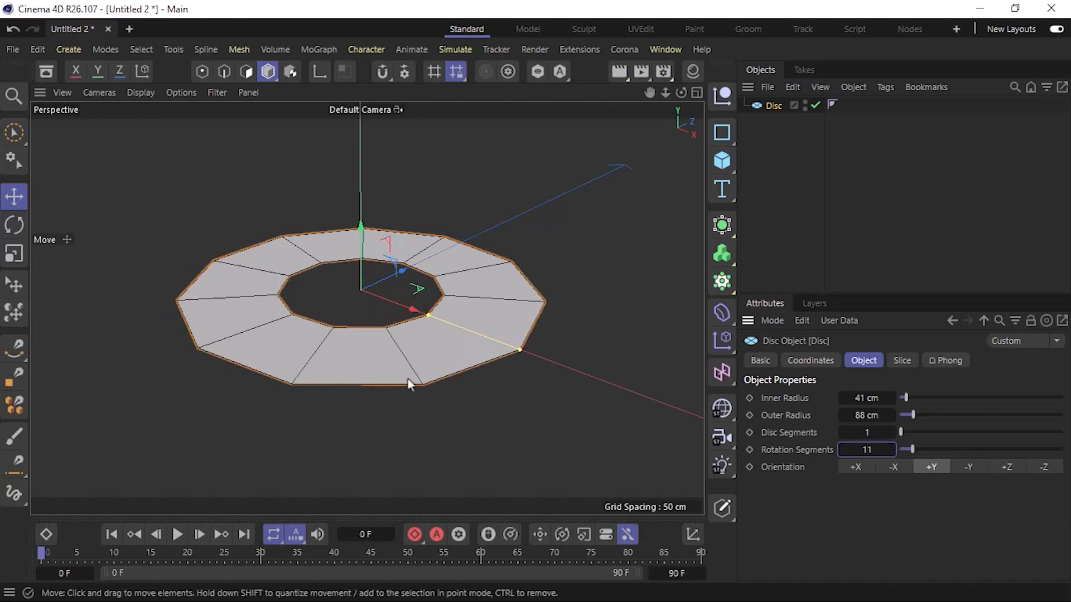
Step: Delete the Disc from the scene
click(722, 162)
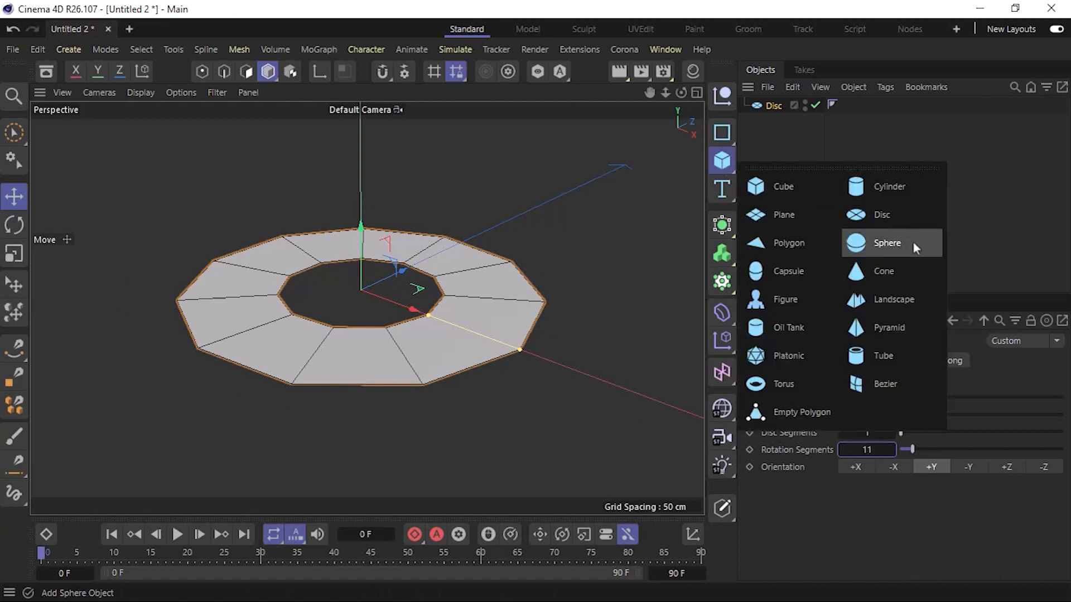
click(773, 106)
key(Delete)
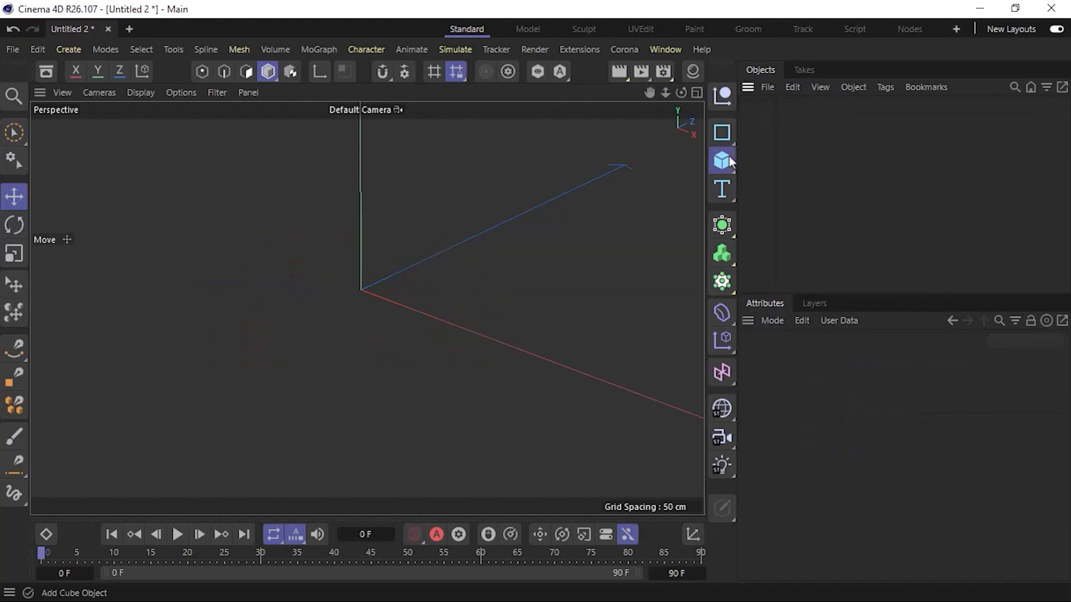
Step: Add a Polygon primitive 182 cm wide and 143 cm high with 12 segments
click(722, 161)
click(815, 243)
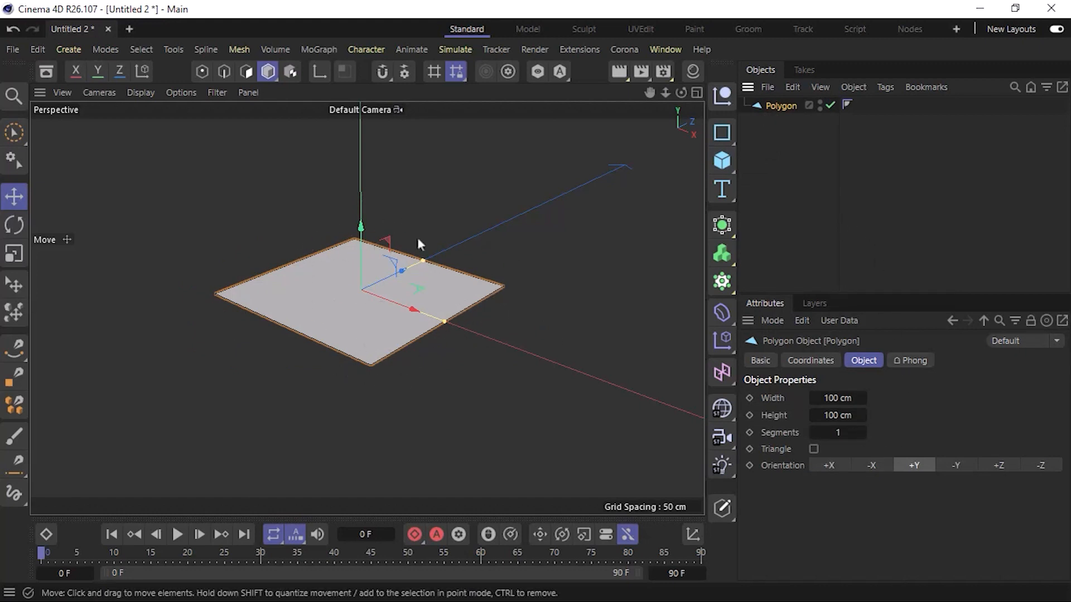
drag(847, 401, 843, 432)
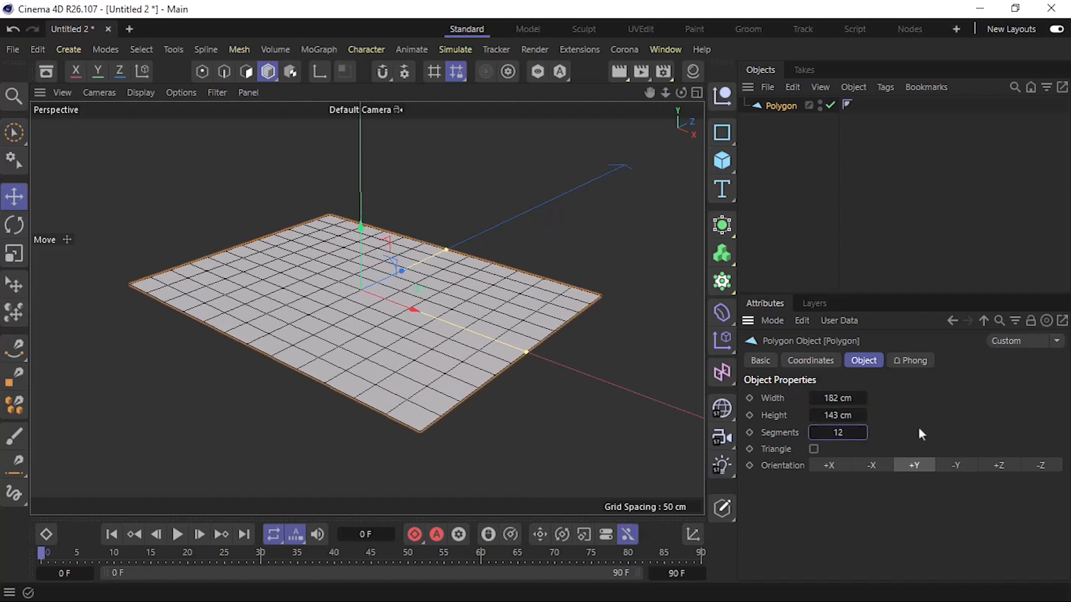
Step: Try the Triangle option and the +X and +Z orientations on the Polygon, restoring the rectangular shape and +Y
click(814, 448)
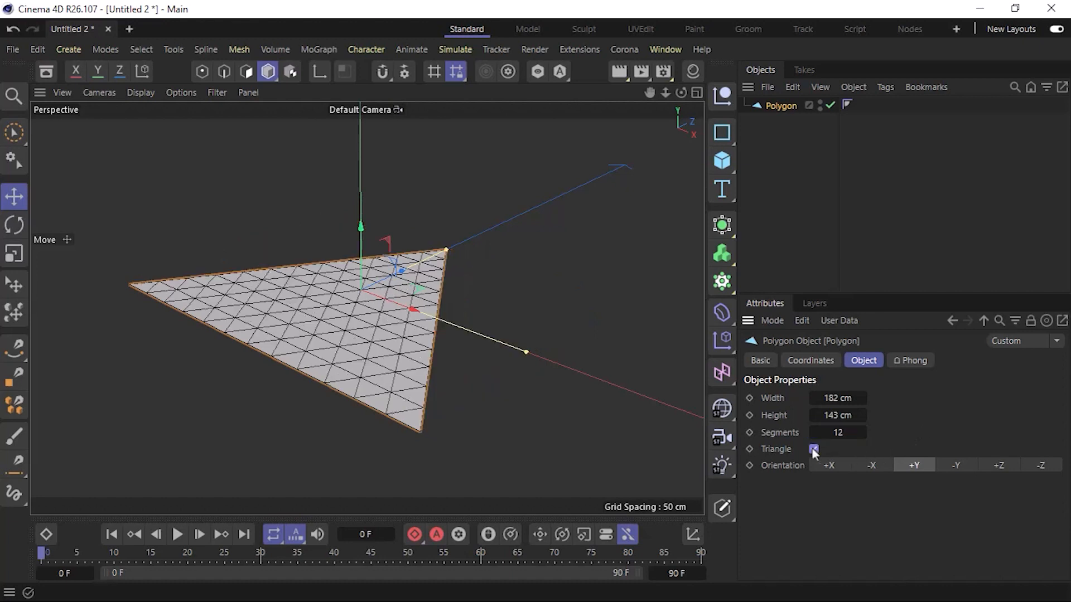
click(814, 448)
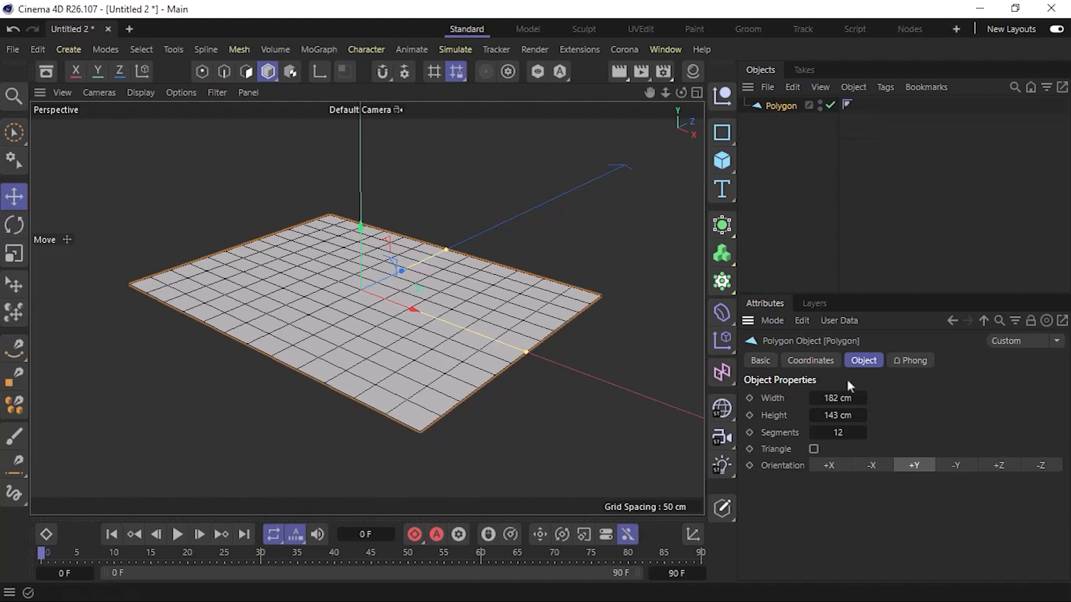
click(841, 467)
click(918, 468)
click(985, 465)
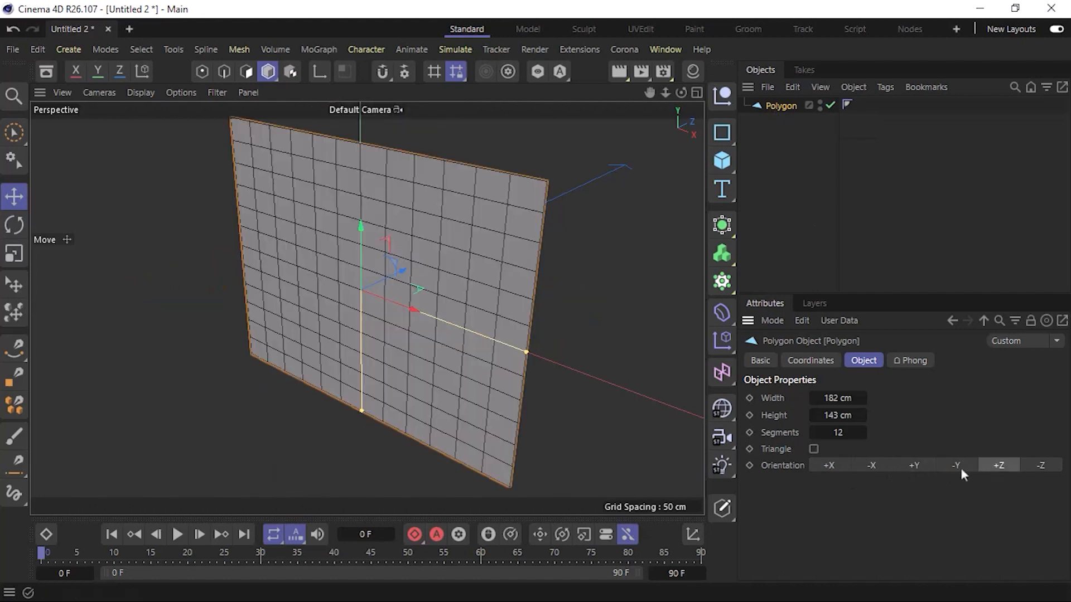
click(924, 464)
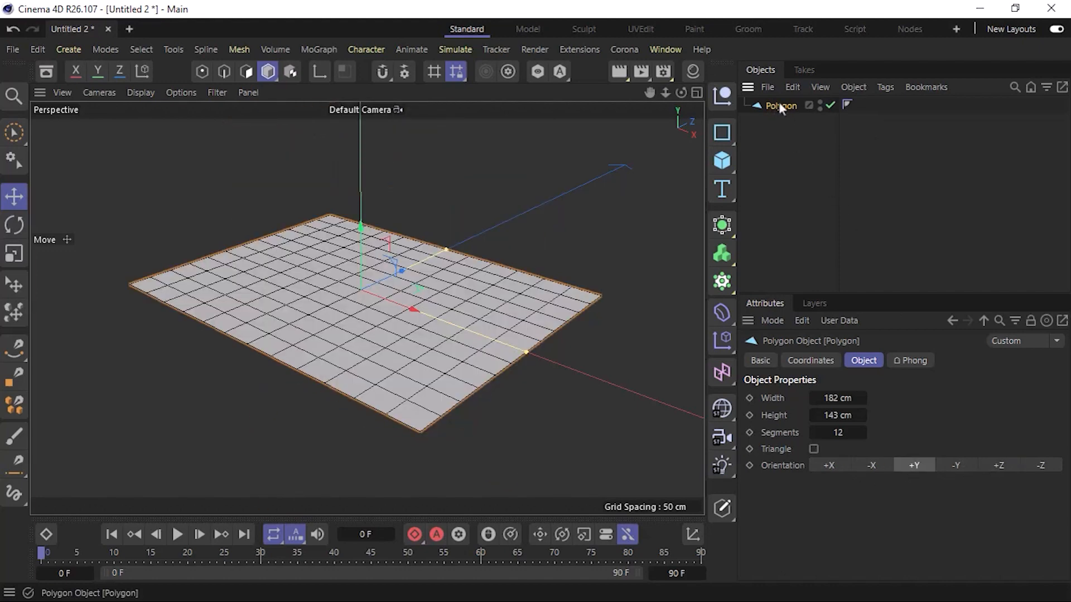
Step: Delete the Polygon and add a Capsule primitive
key(Delete)
click(730, 163)
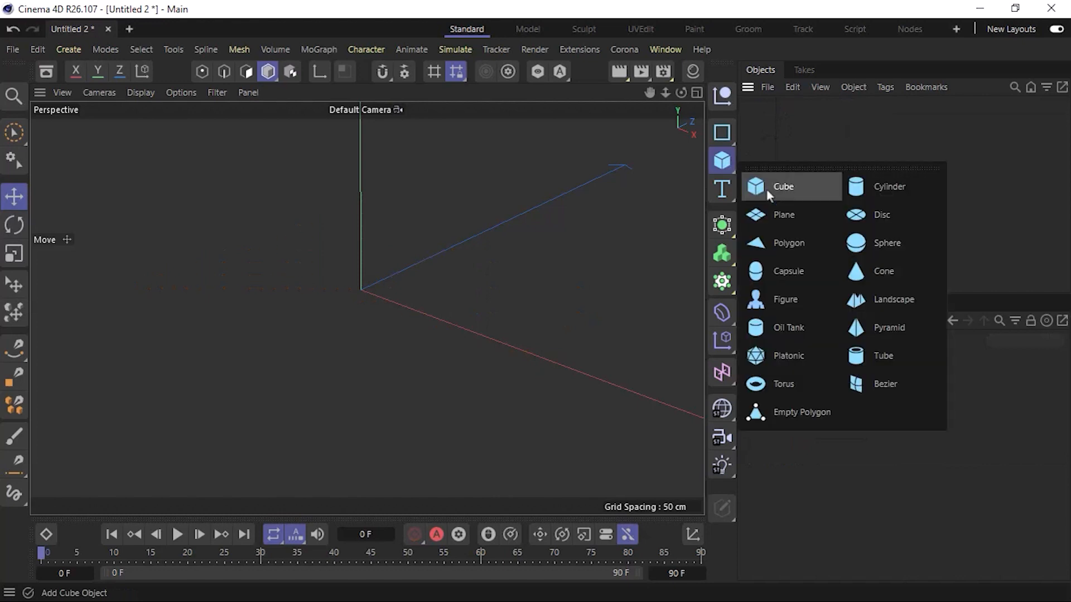
click(788, 271)
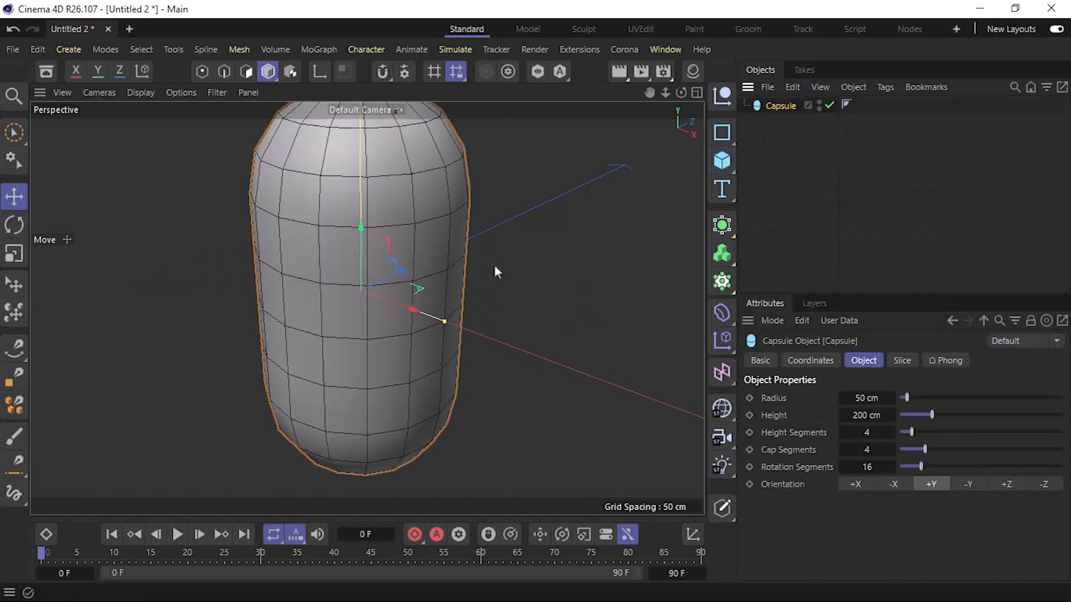
Step: Set the Capsule to radius 56 cm, height 227 cm, 1 height segment, 7 cap segments and 3 rotation segments
scroll(335, 253, down, 3)
alt+drag(366, 306, 333, 284)
mouse_move(333, 331)
alt+mouse_down()
mouse_move(493, 140)
mouse_move(332, 211)
mouse_move(363, 330)
mouse_move(275, 370)
mouse_move(392, 350)
mouse_move(303, 334)
mouse_move(329, 329)
alt+mouse_up()
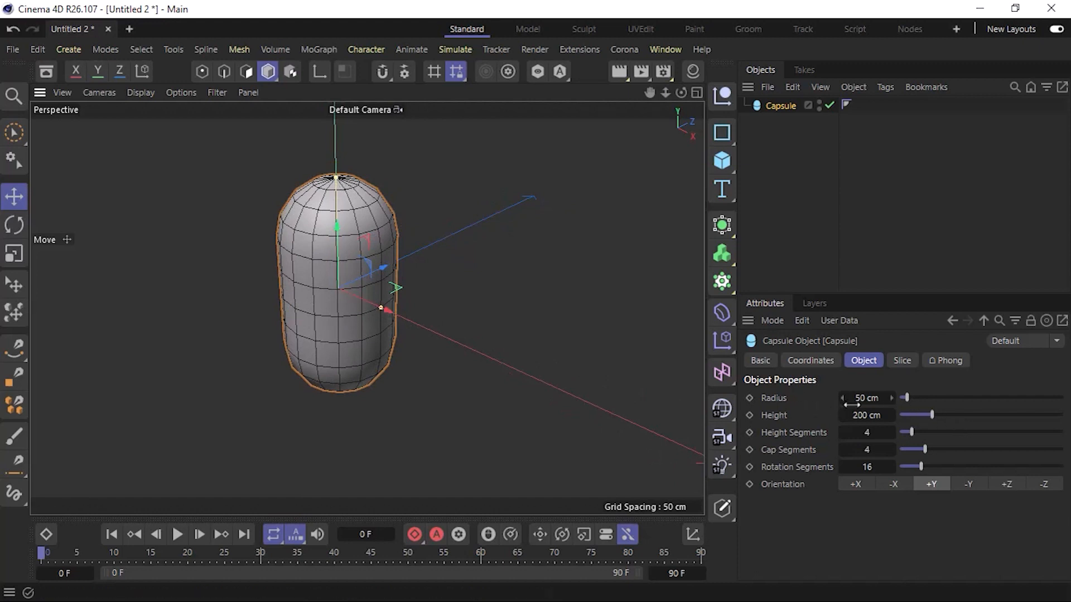
drag(851, 404, 853, 467)
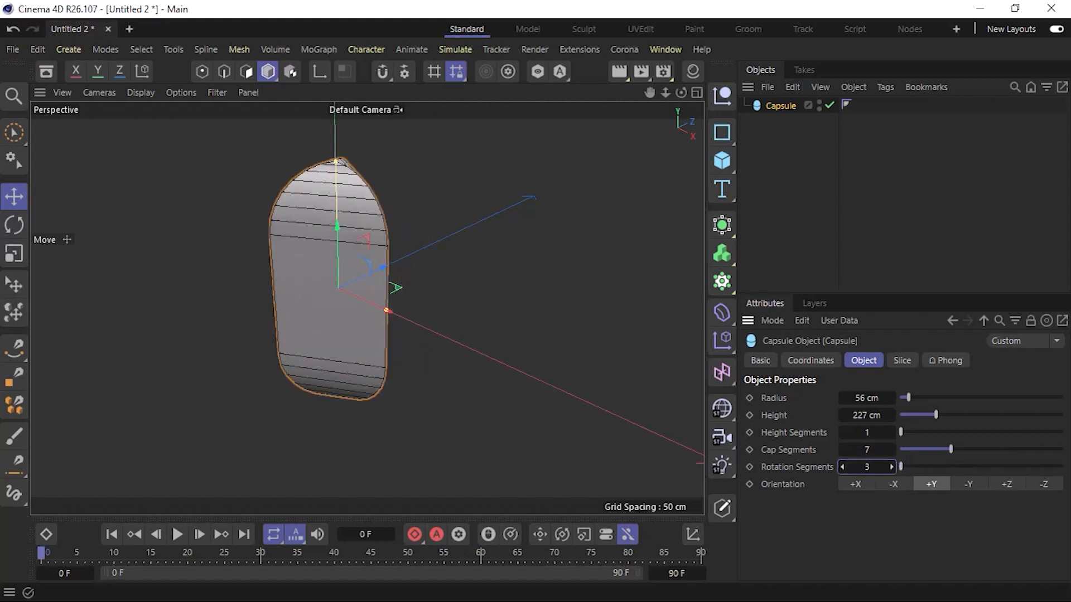
alt+drag(595, 331, 286, 276)
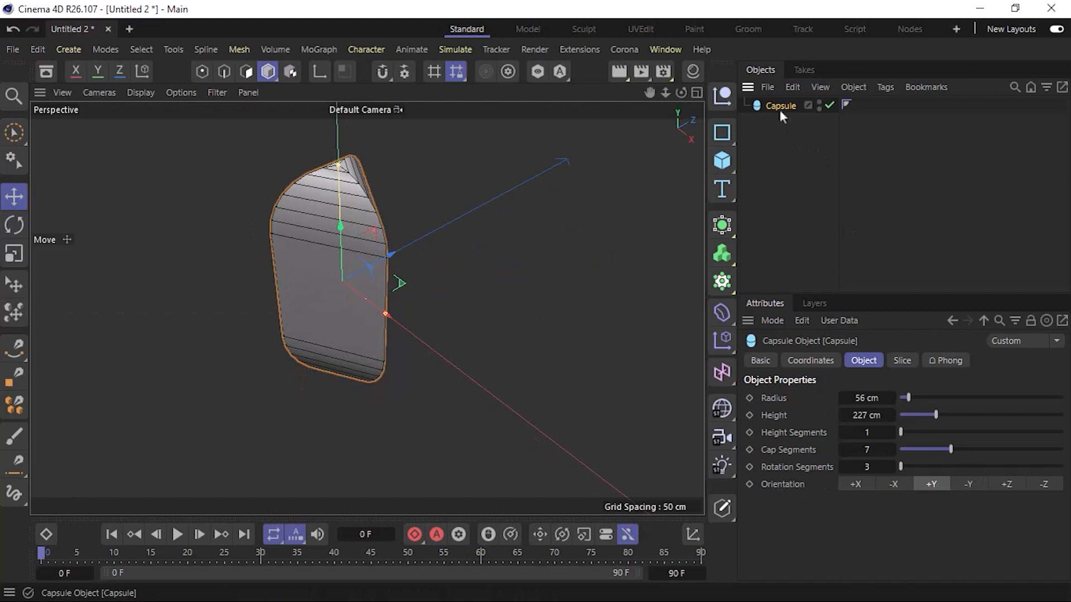
Step: Delete the Capsule and add a Cone primitive
key(Delete)
click(724, 161)
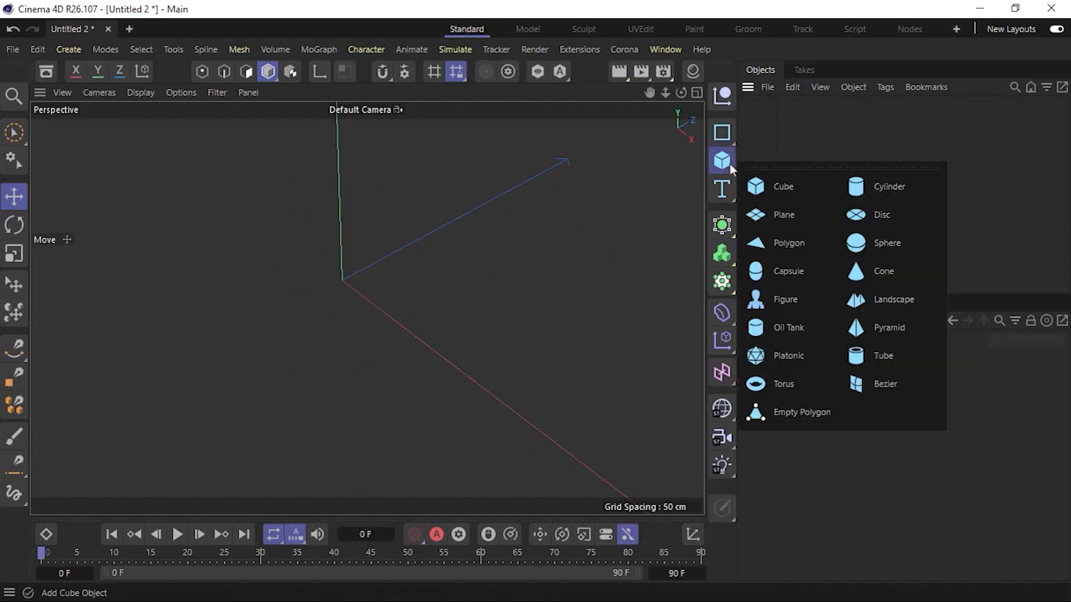
click(883, 271)
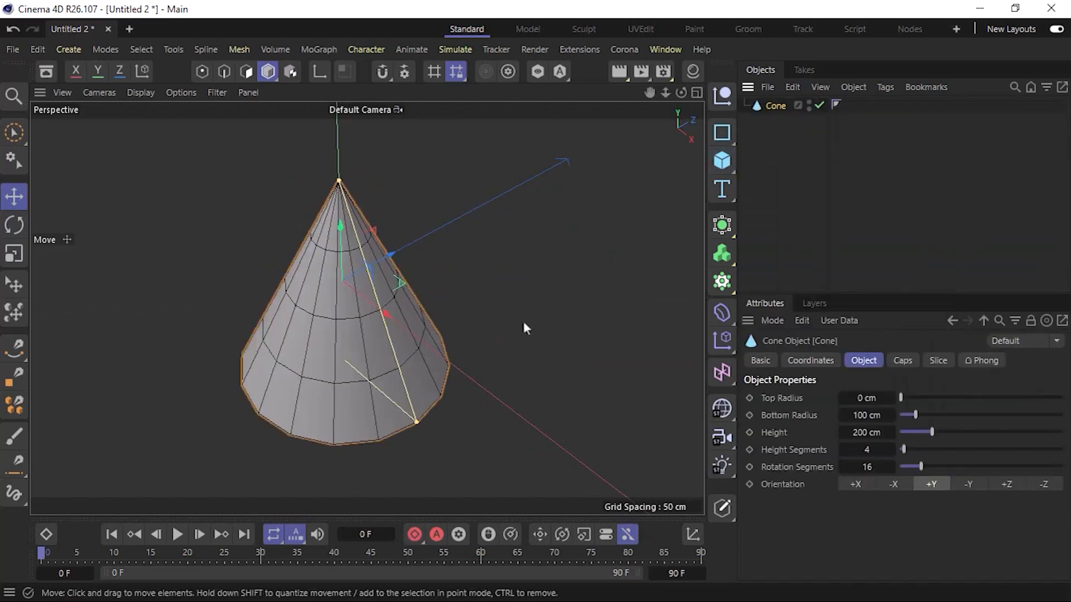
alt+drag(523, 325, 389, 299)
alt+drag(312, 358, 406, 354)
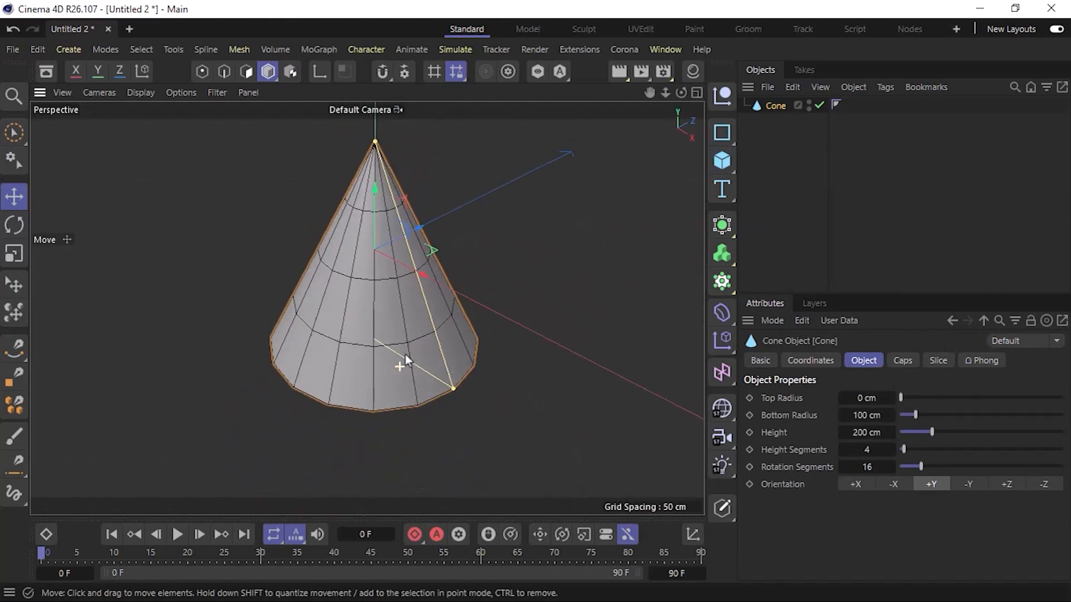
alt+middle_drag(406, 354, 409, 359)
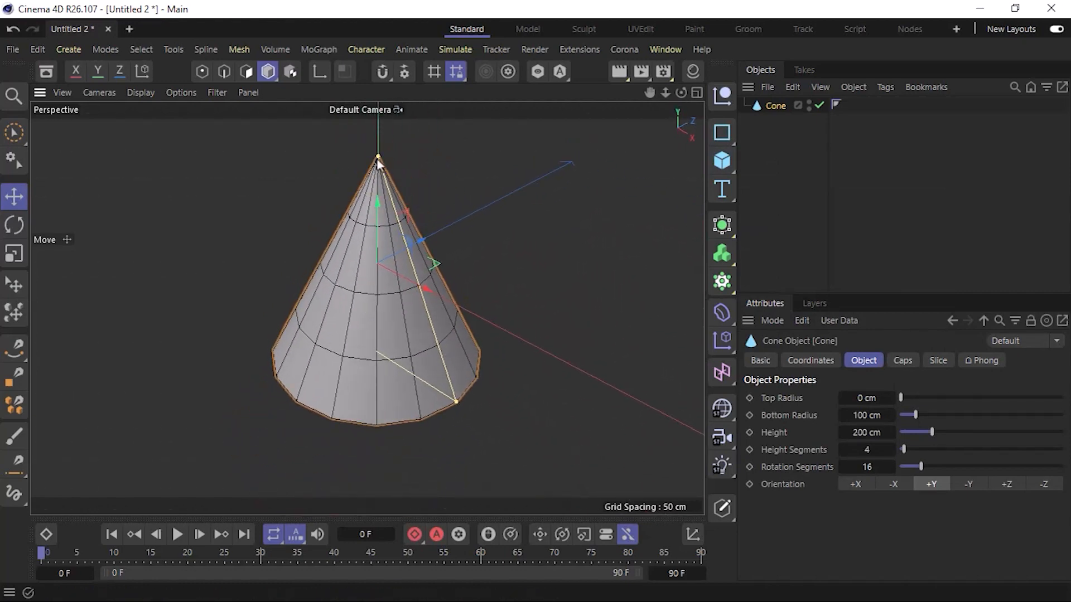
Step: Set the Cone to top radius 106 cm, bottom radius about 13 cm, height about 202 cm, 2 height segments and 3 rotation segments
mouse_move(380, 159)
mouse_down()
mouse_move(385, 223)
mouse_move(383, 155)
mouse_up()
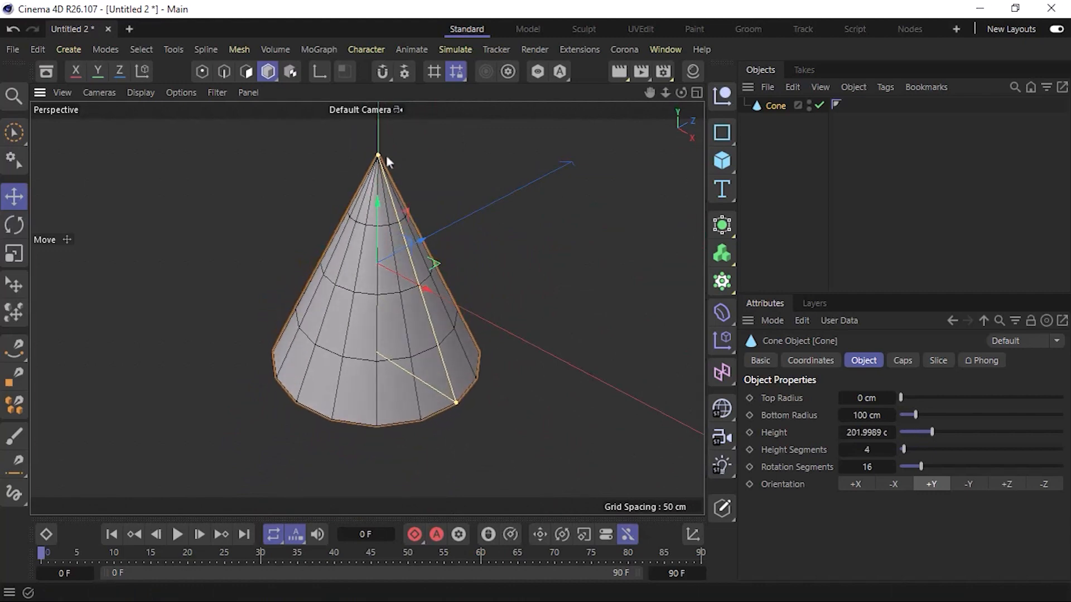
drag(454, 407, 460, 378)
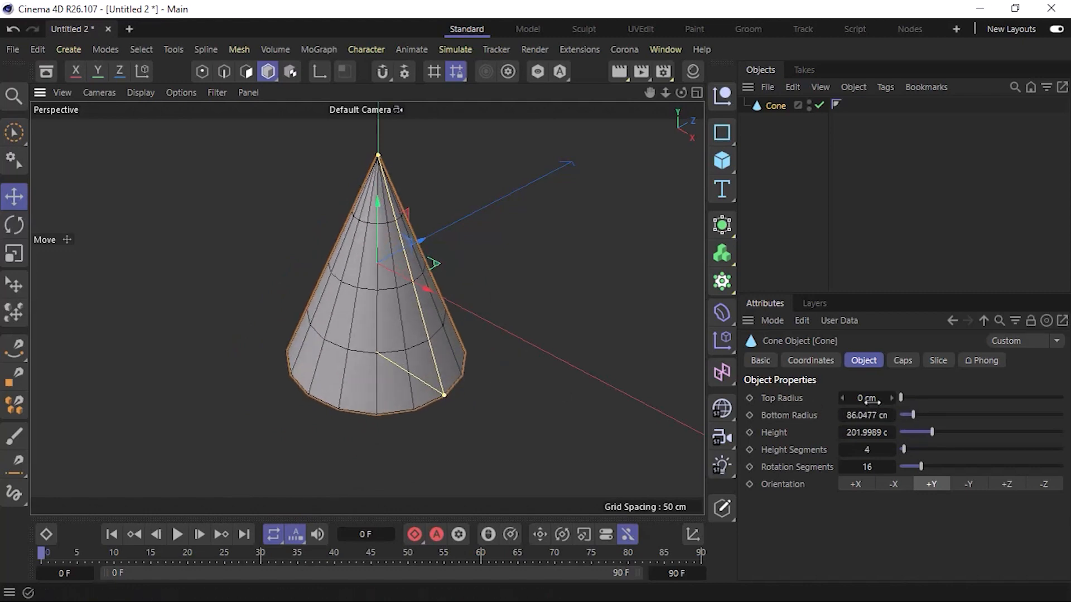
drag(867, 399, 628, 393)
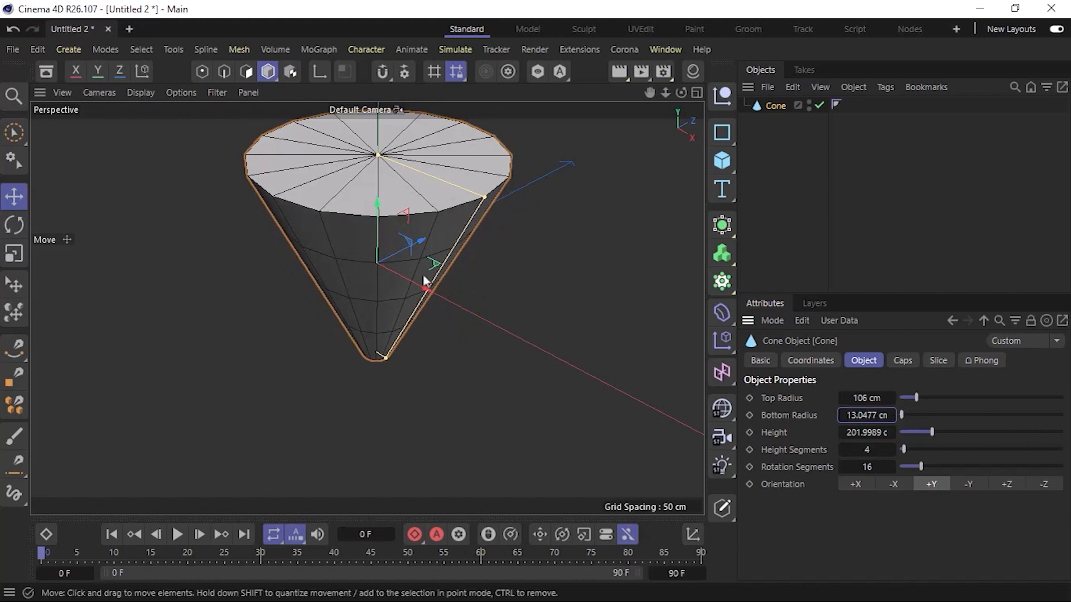
alt+drag(389, 308, 419, 283)
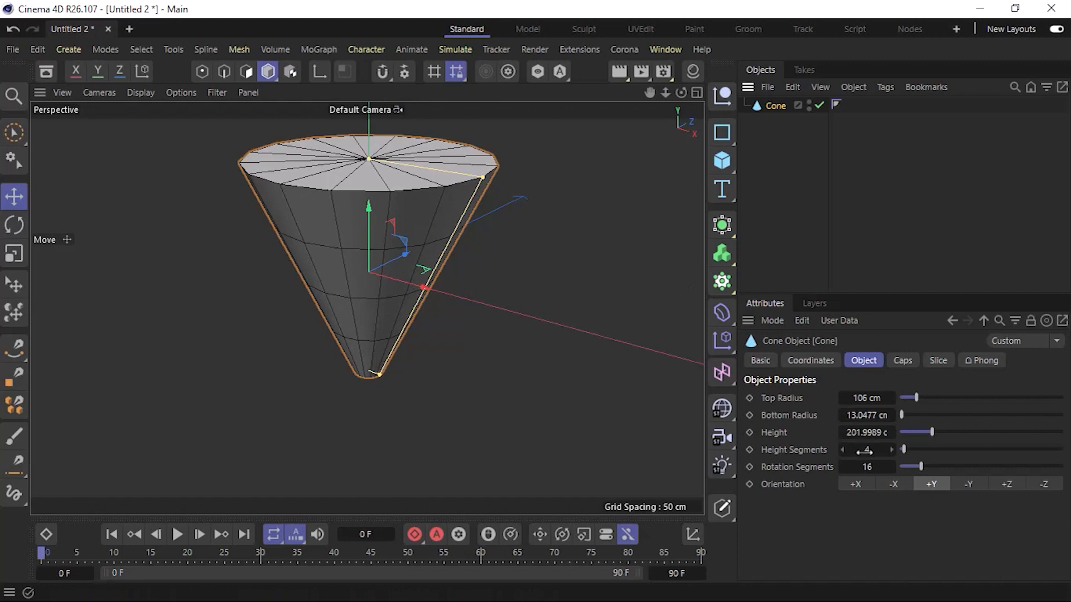
mouse_move(864, 450)
mouse_down()
mouse_move(893, 450)
mouse_move(854, 450)
mouse_move(873, 466)
mouse_move(851, 466)
mouse_up()
alt+drag(490, 258, 316, 293)
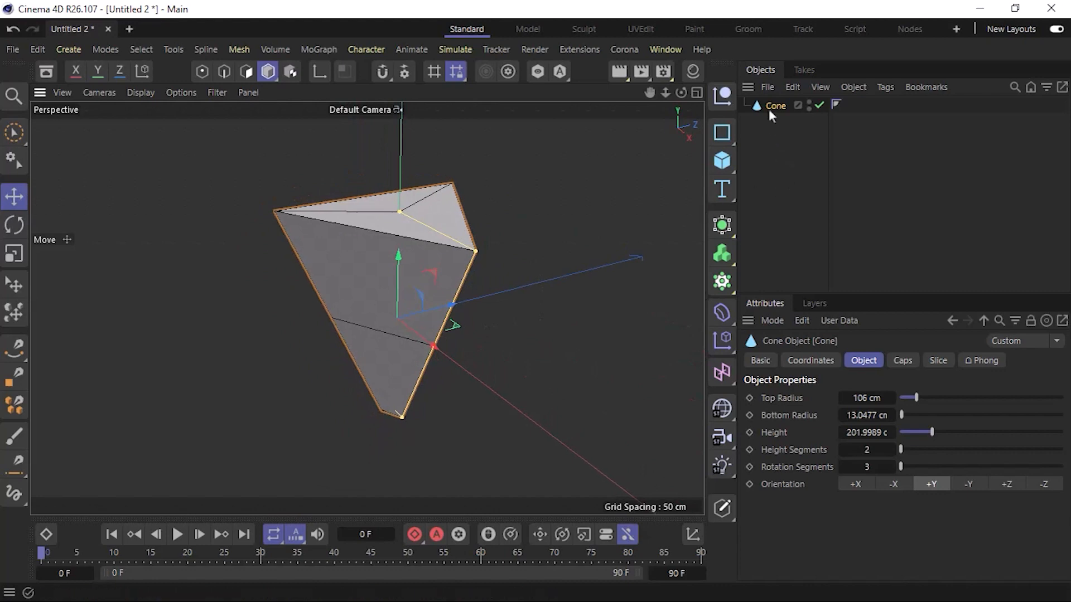
Step: Delete the Cone and add a Figure primitive
key(Delete)
click(720, 161)
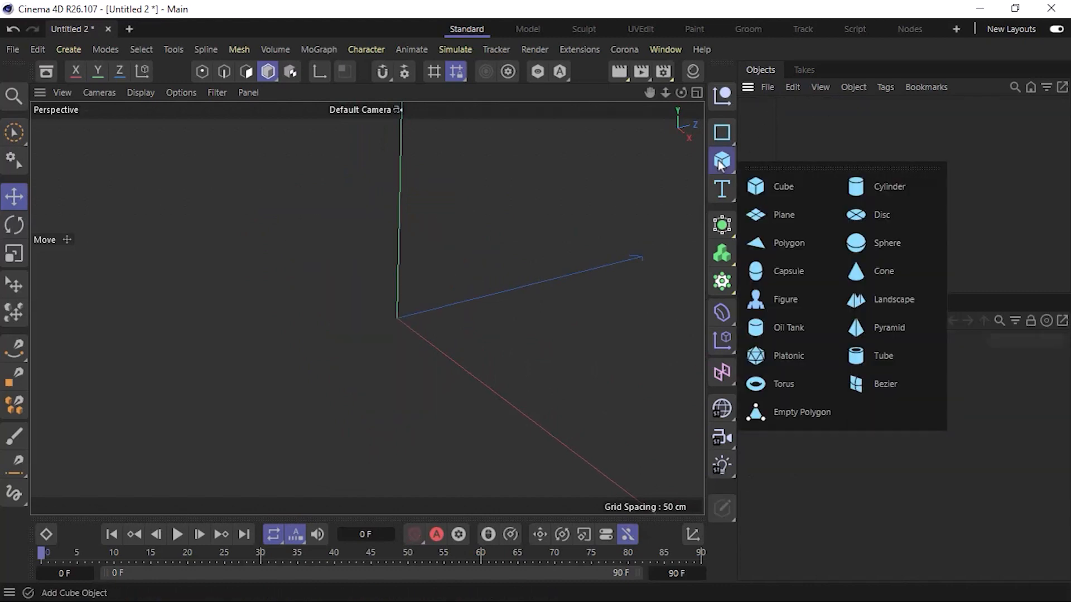
click(831, 303)
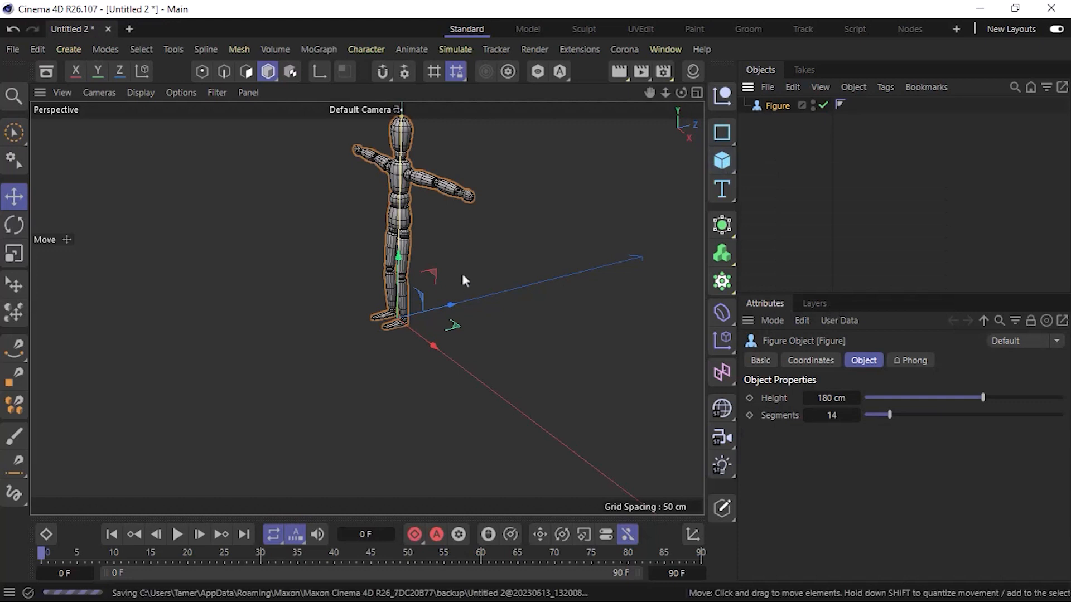
alt+drag(462, 273, 607, 302)
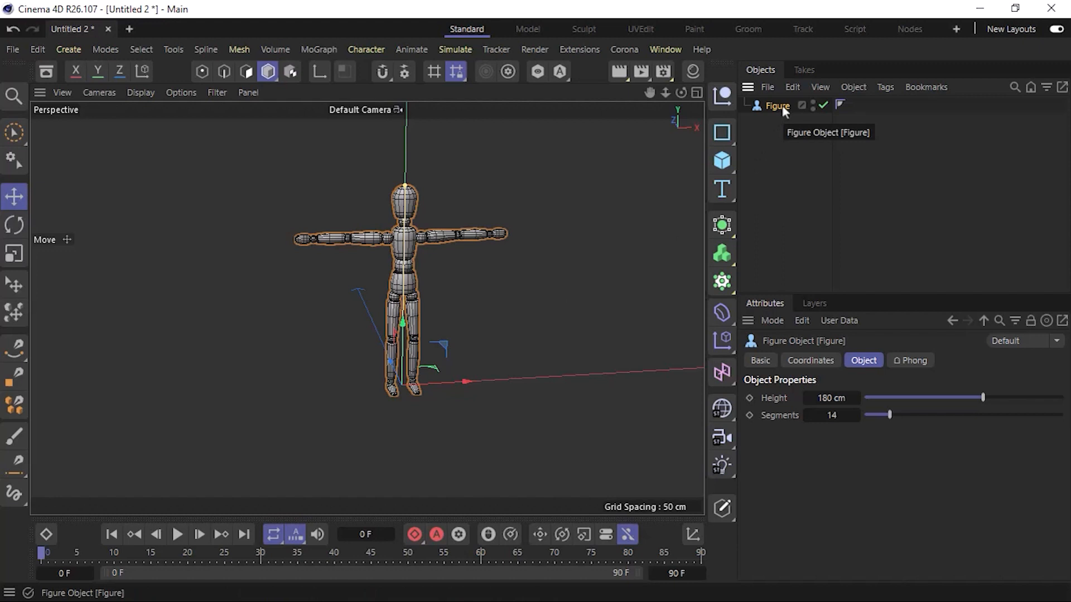
Step: Set the Figure's height to 176 cm and its segments to 17
scroll(406, 242, up, 4)
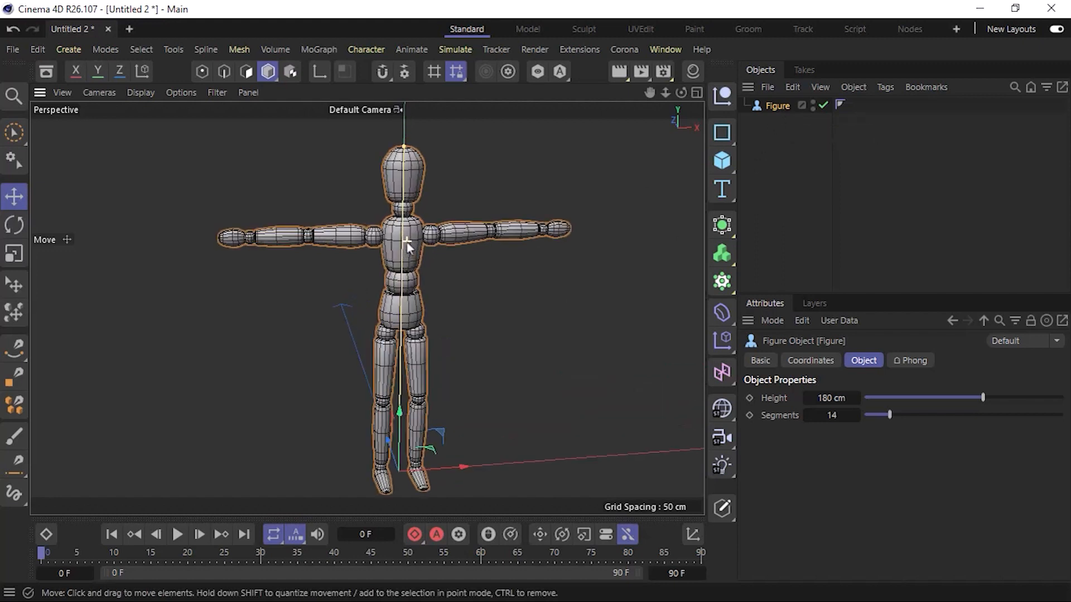
scroll(407, 245, down, 5)
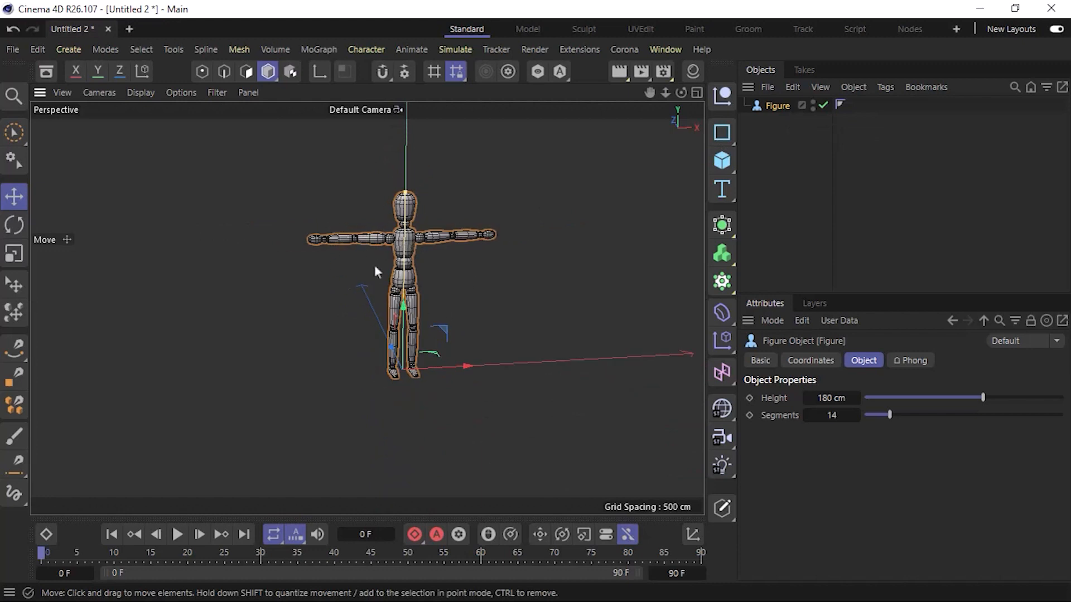
alt+drag(416, 330, 441, 290)
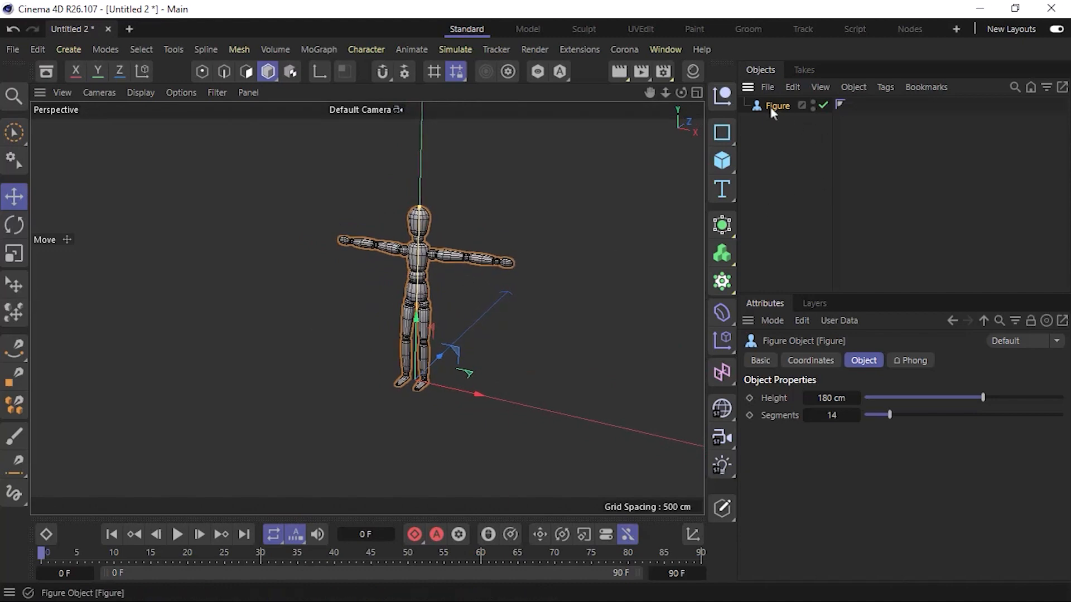
mouse_move(827, 397)
mouse_down()
mouse_move(934, 397)
mouse_move(825, 397)
mouse_move(827, 415)
mouse_up()
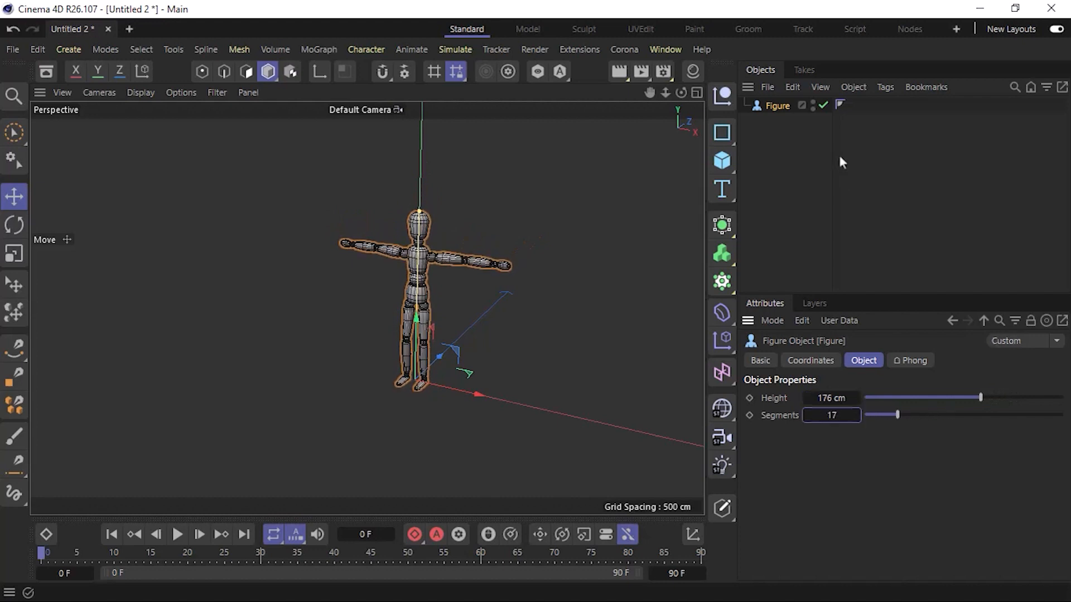
Step: Delete the Figure and add a Landscape primitive
click(770, 108)
key(Delete)
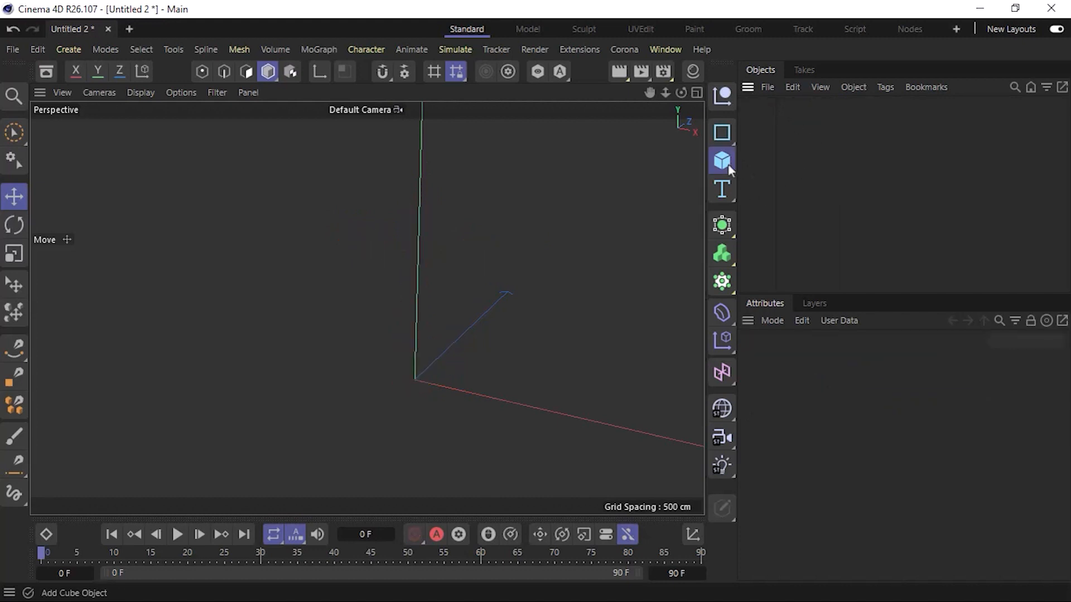
click(725, 163)
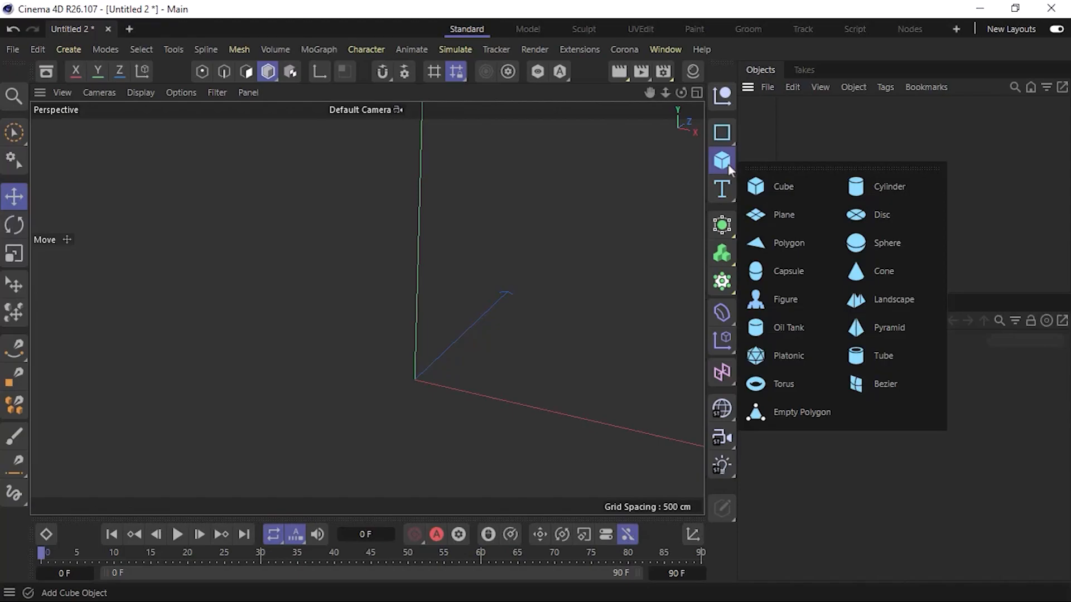
click(919, 302)
scroll(448, 423, down, 3)
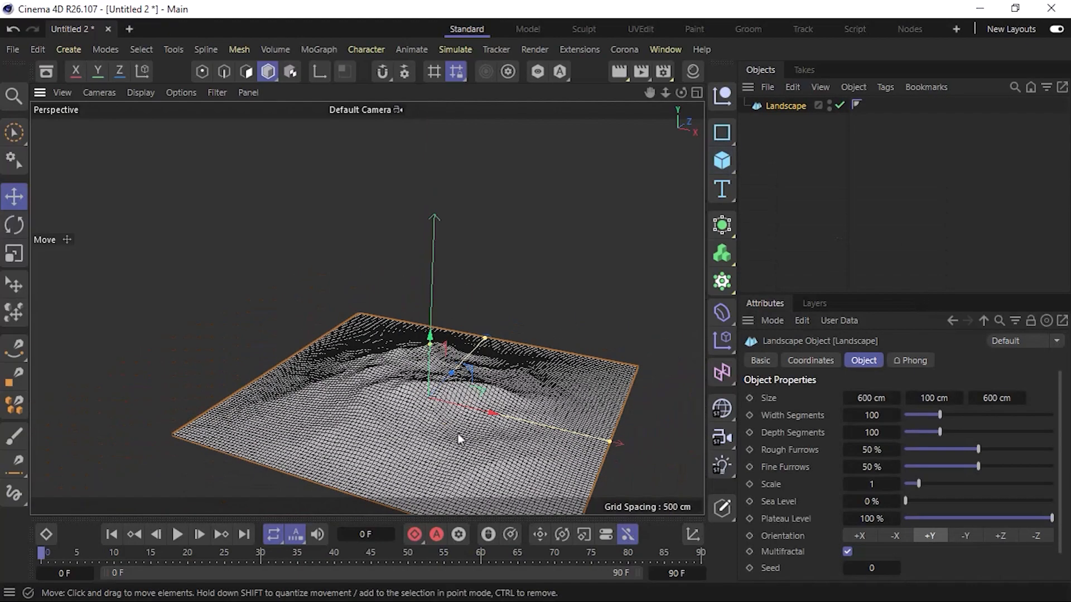
alt+drag(458, 440, 443, 366)
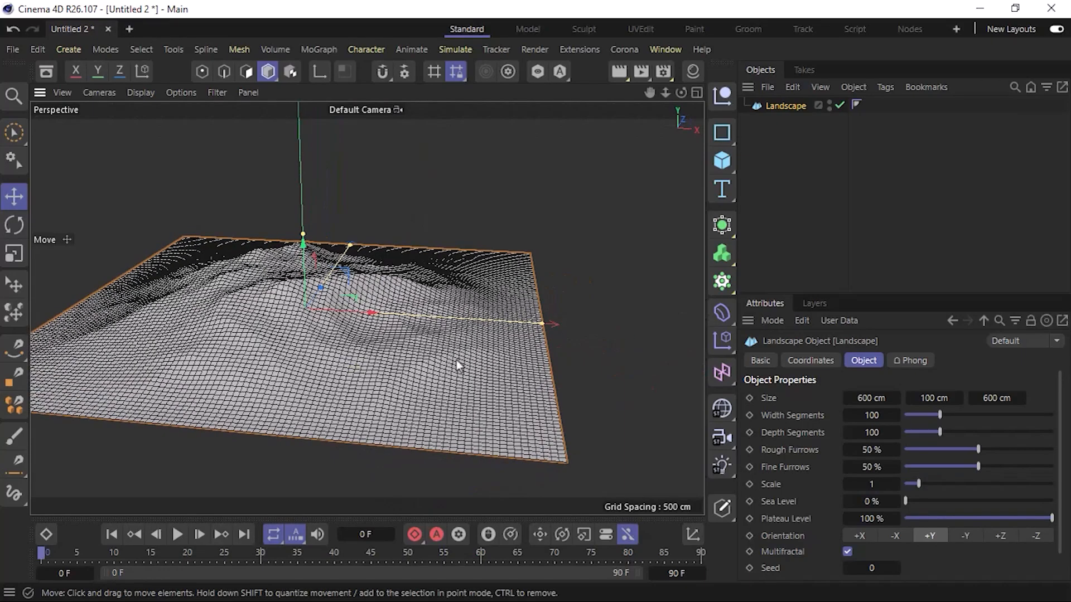
alt+drag(457, 364, 342, 349)
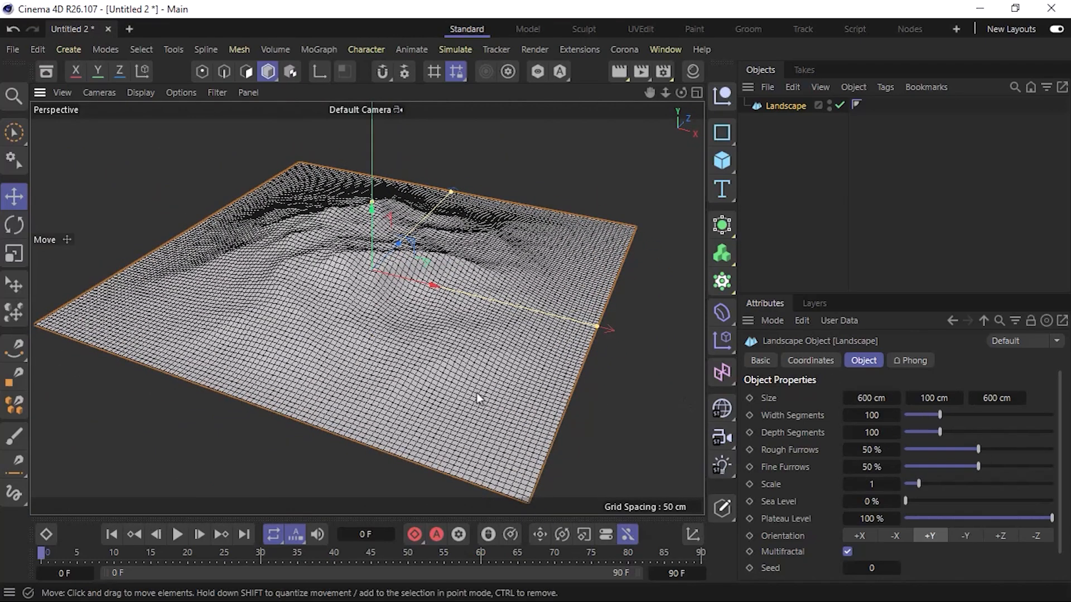
scroll(476, 392, down, 2)
alt+middle_drag(480, 363, 477, 350)
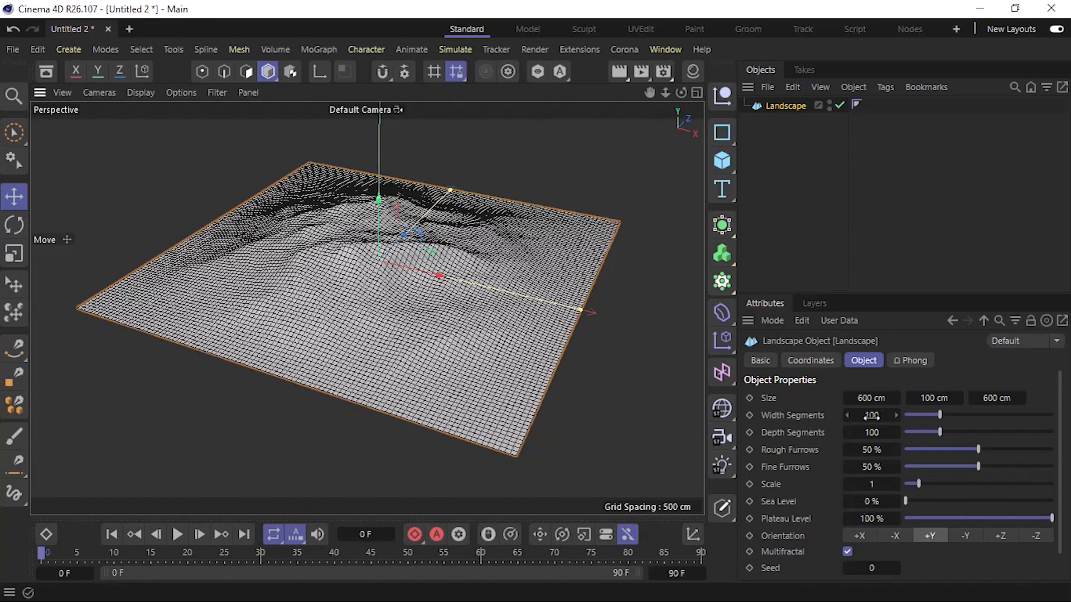
Step: Try 4 width segments and 4 depth segments on the Landscape, restoring both to 100
mouse_move(871, 416)
mouse_down()
mouse_move(881, 415)
mouse_move(862, 415)
mouse_move(879, 415)
mouse_up()
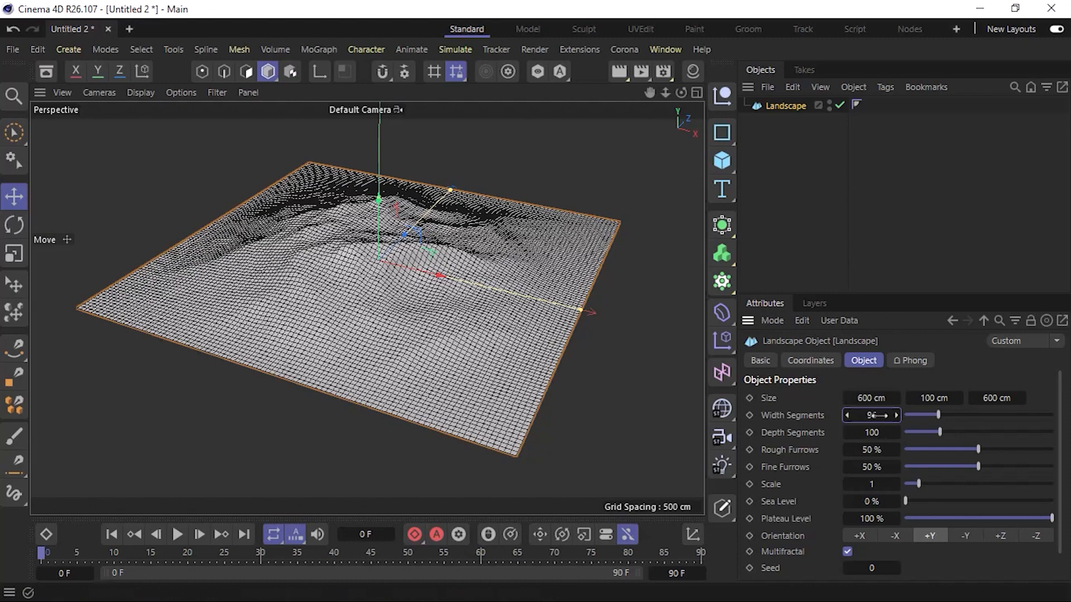
drag(877, 415, 847, 415)
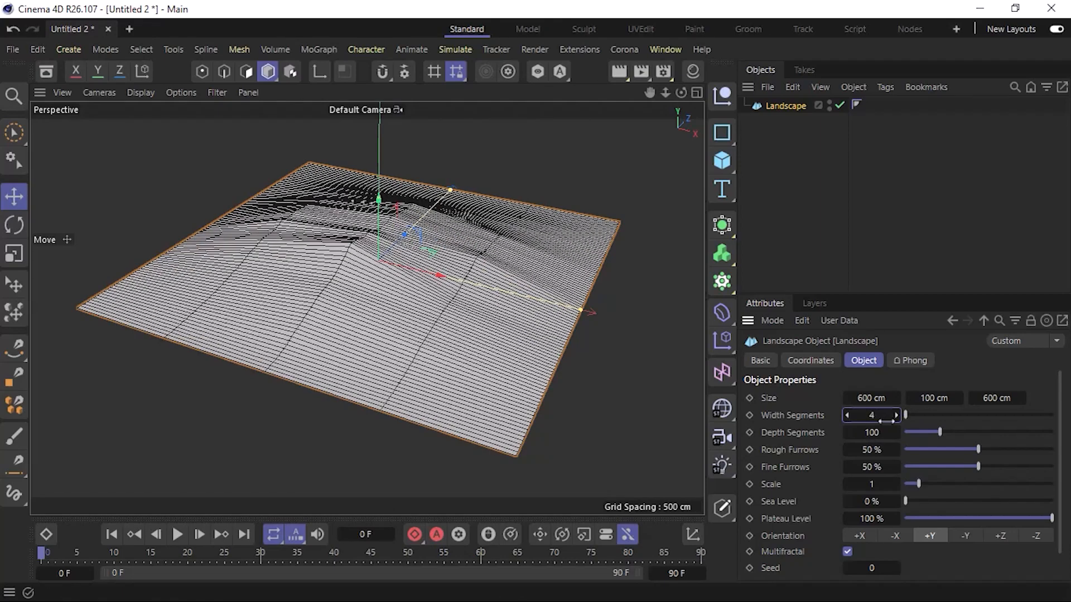
drag(873, 433, 844, 433)
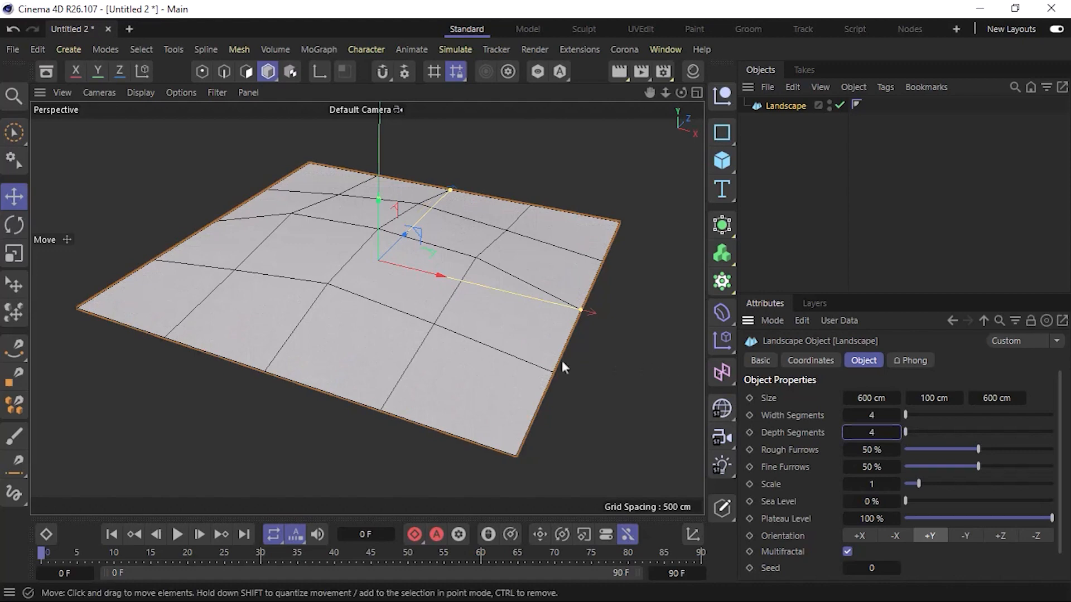
alt+drag(561, 360, 470, 340)
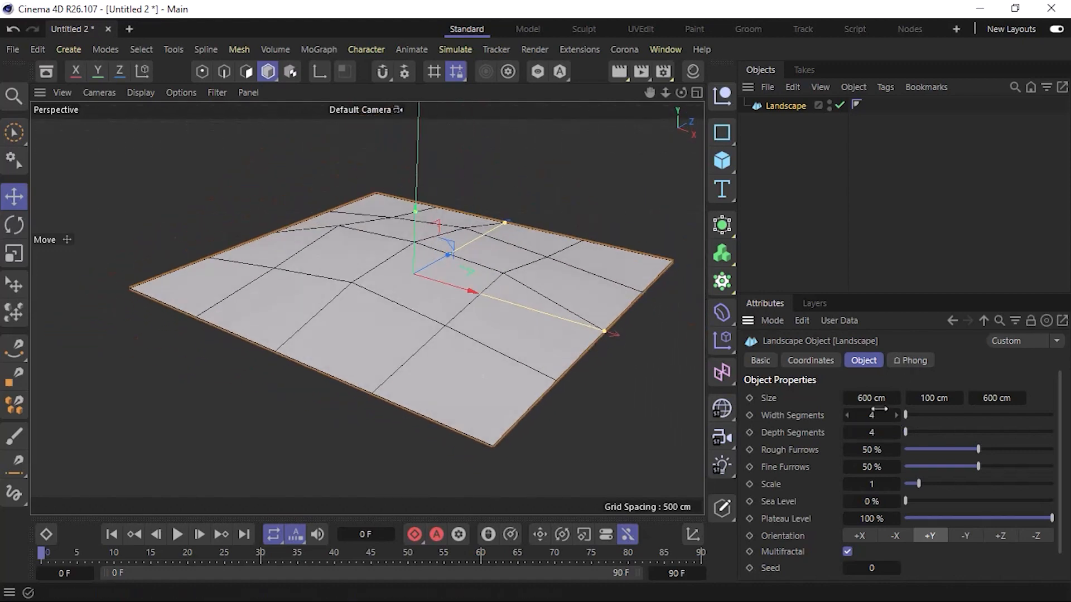
drag(896, 415, 895, 430)
alt+drag(457, 357, 362, 324)
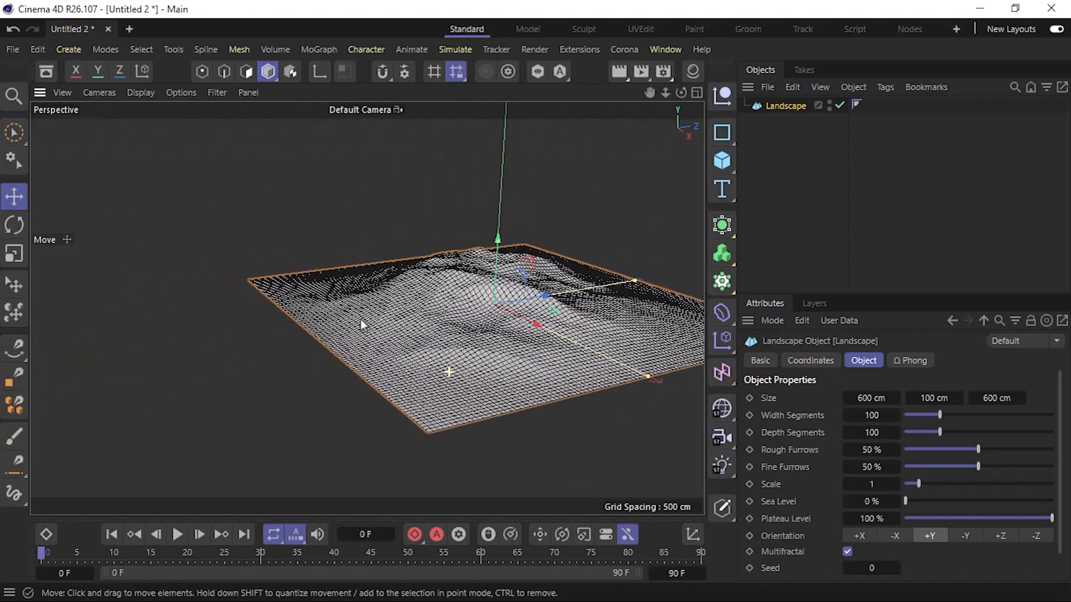
Step: Set the Landscape's size to 711 × 255 × 748 cm, rough furrows to 46%, fine furrows to 49%, scale to 0.71 and sea level to 51%
drag(856, 398, 1001, 397)
alt+drag(424, 341, 451, 314)
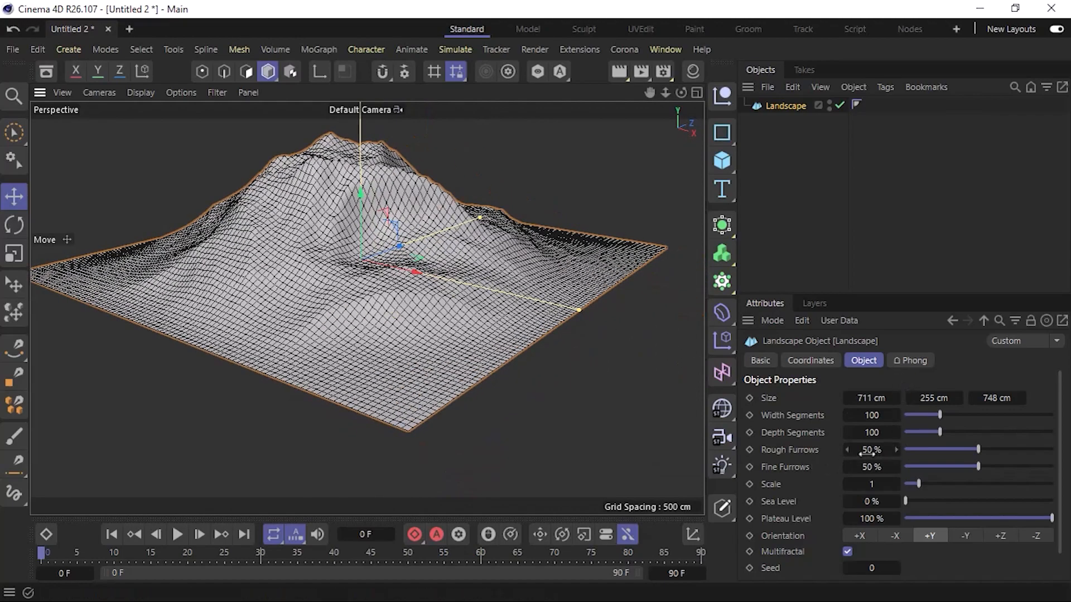
drag(868, 453, 850, 484)
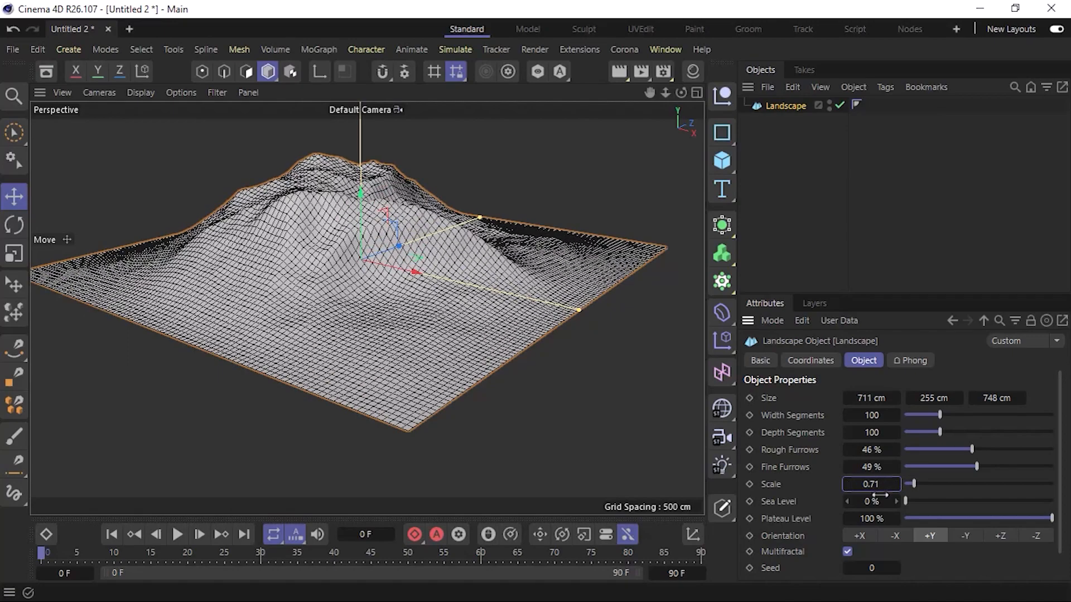
drag(870, 501, 899, 501)
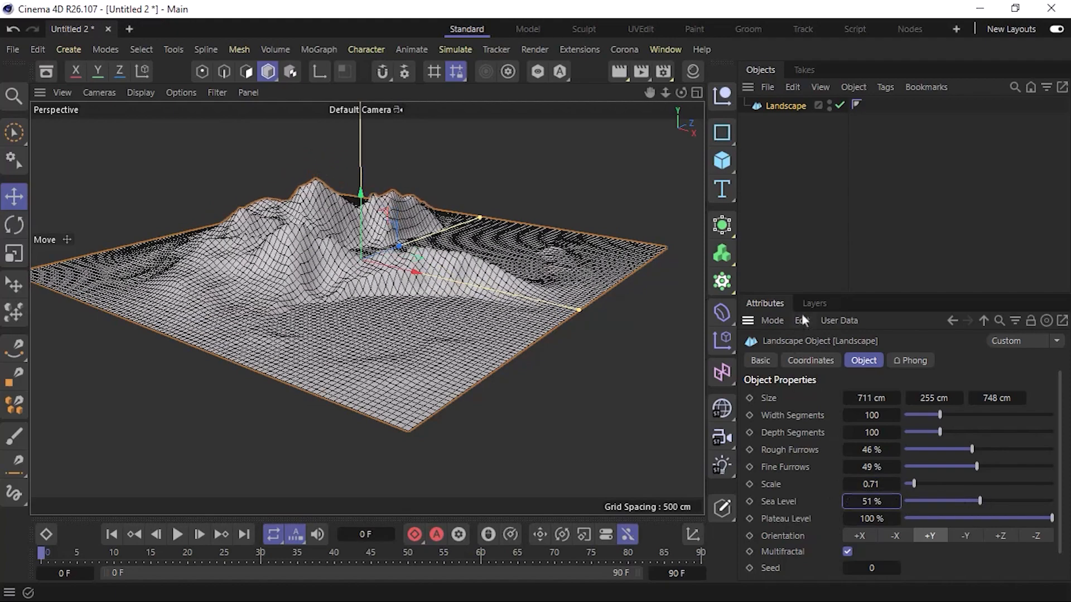
Step: Deselect the Landscape and switch the viewport display to Gouraud Shading without lines
click(783, 237)
click(147, 95)
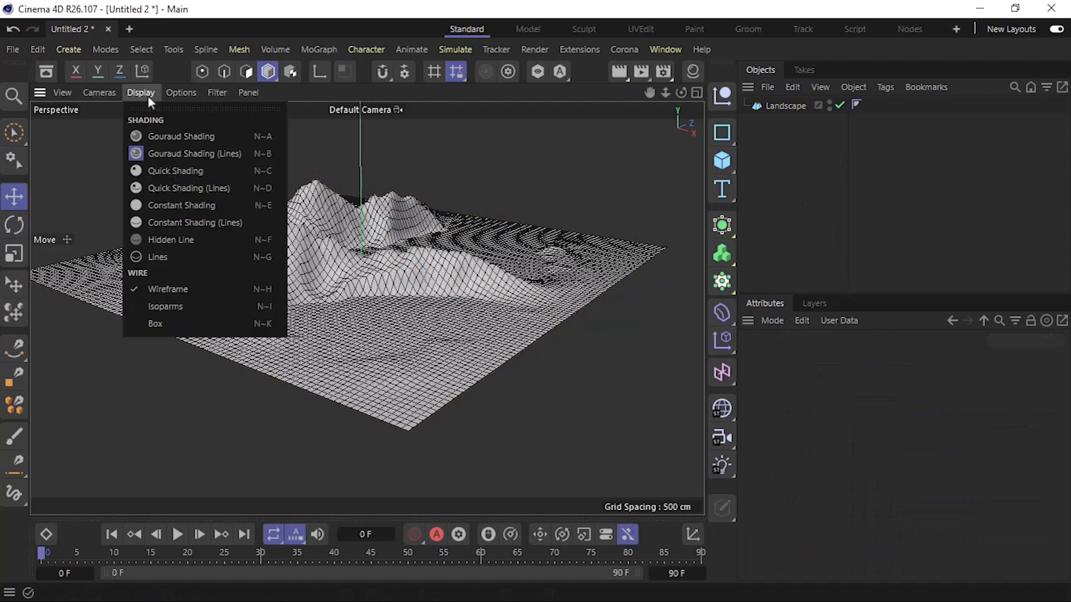
click(155, 138)
alt+drag(446, 302, 461, 372)
alt+middle_drag(461, 367, 470, 349)
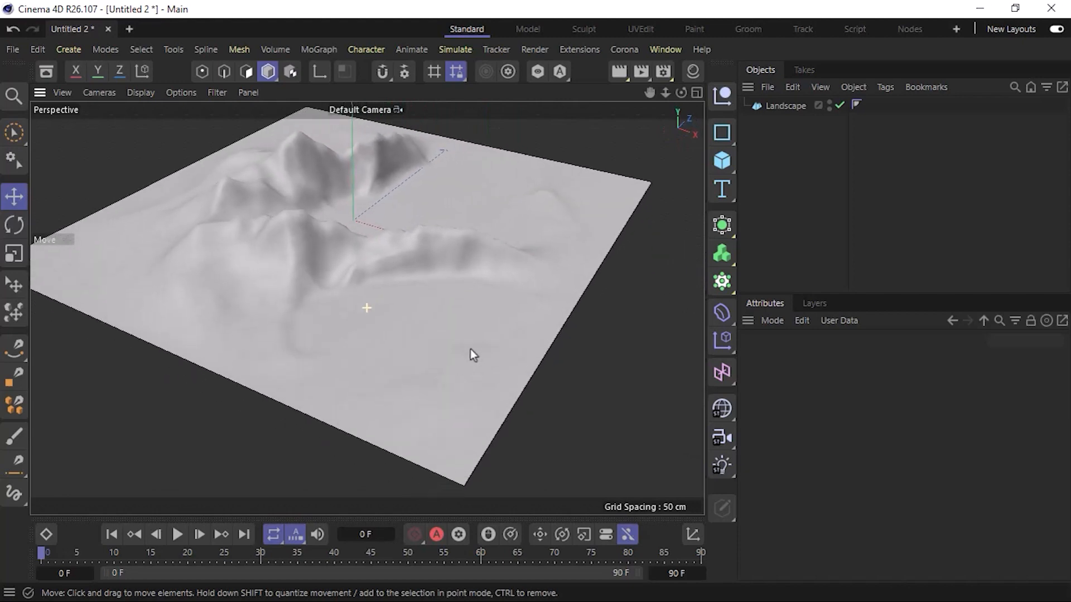
scroll(387, 272, down, 2)
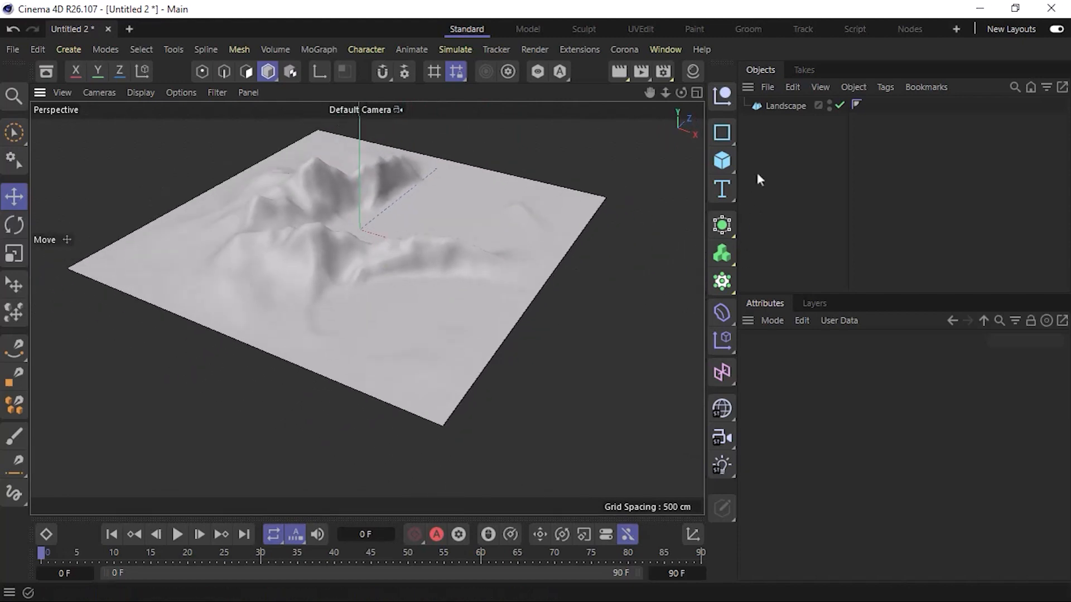
Step: Delete the Landscape and add an Oil Tank primitive
click(761, 110)
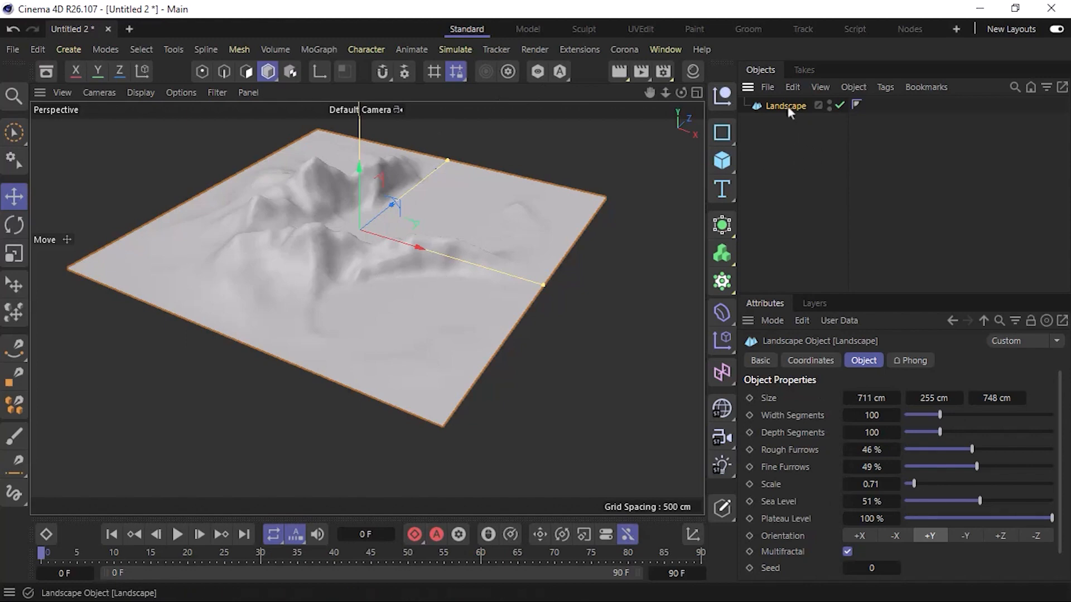
key(Delete)
click(726, 160)
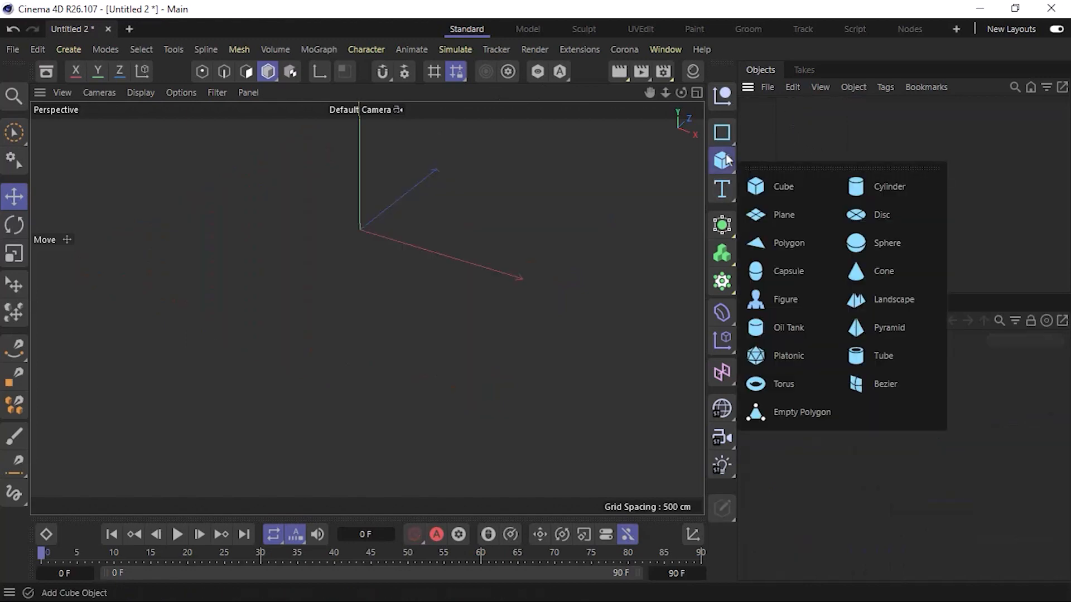
click(788, 328)
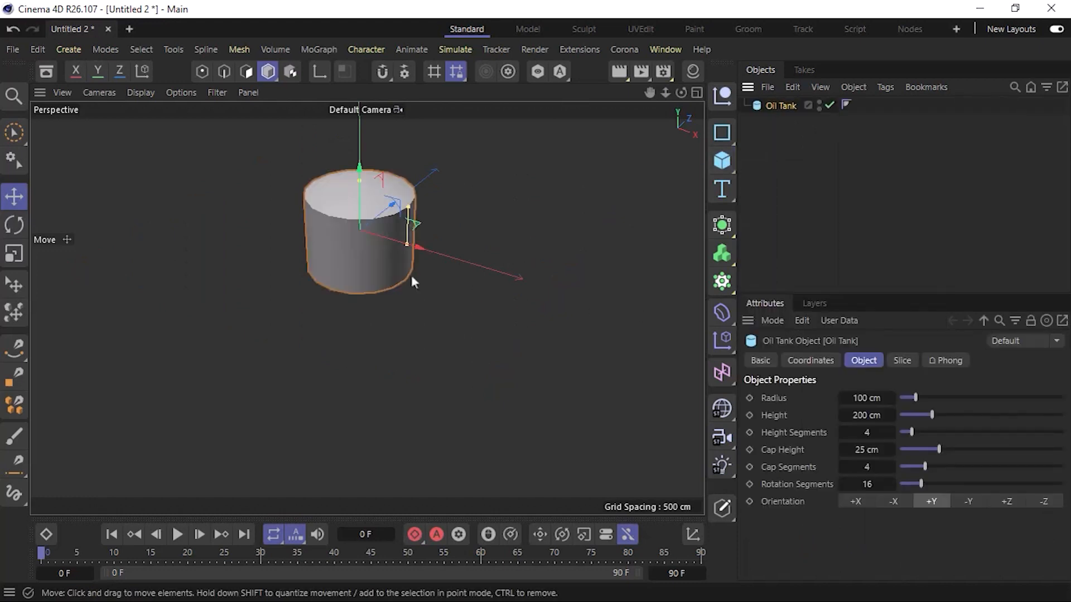
Step: Set the Oil Tank's radius to 183 cm and height to 244 cm, and switch the viewport display to Gouraud Shading with lines
drag(372, 269, 375, 320)
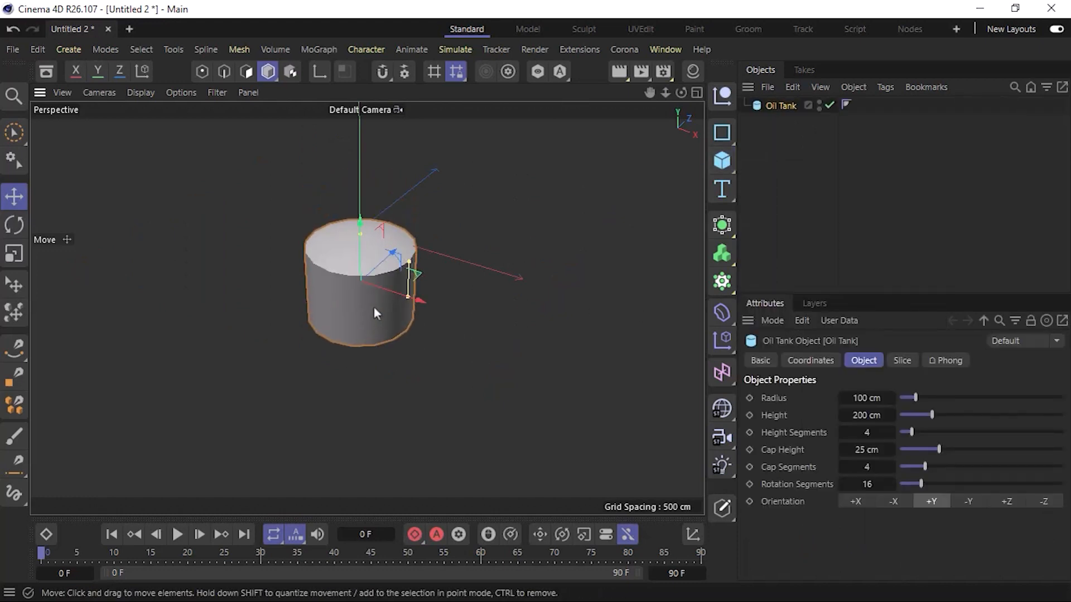
key(ctrl+z)
scroll(373, 304, up, 3)
alt+drag(387, 347, 484, 295)
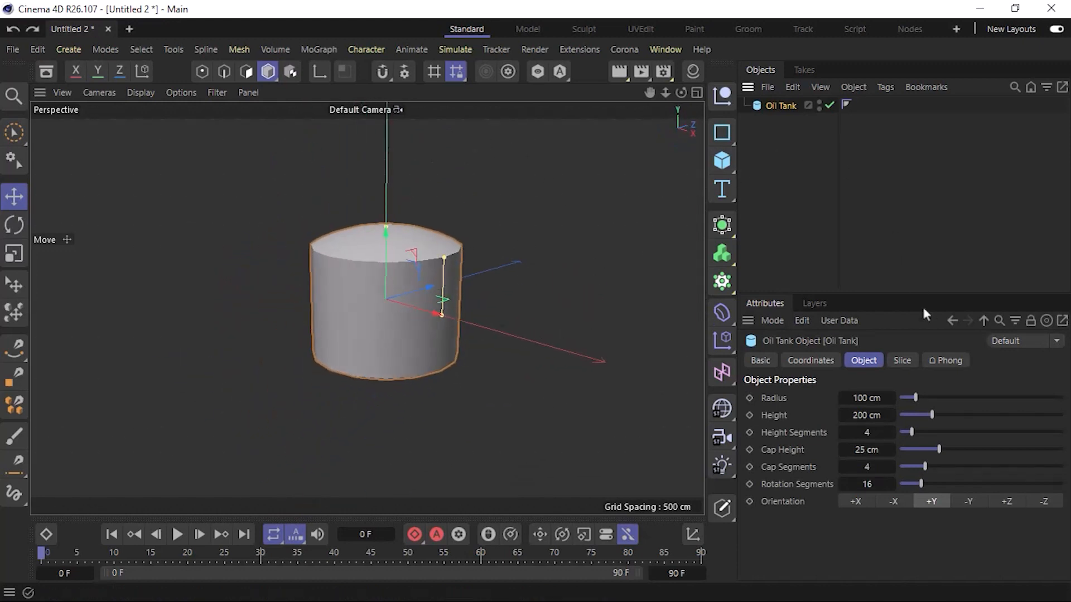
mouse_move(859, 398)
mouse_down()
mouse_move(892, 398)
mouse_move(856, 413)
mouse_up()
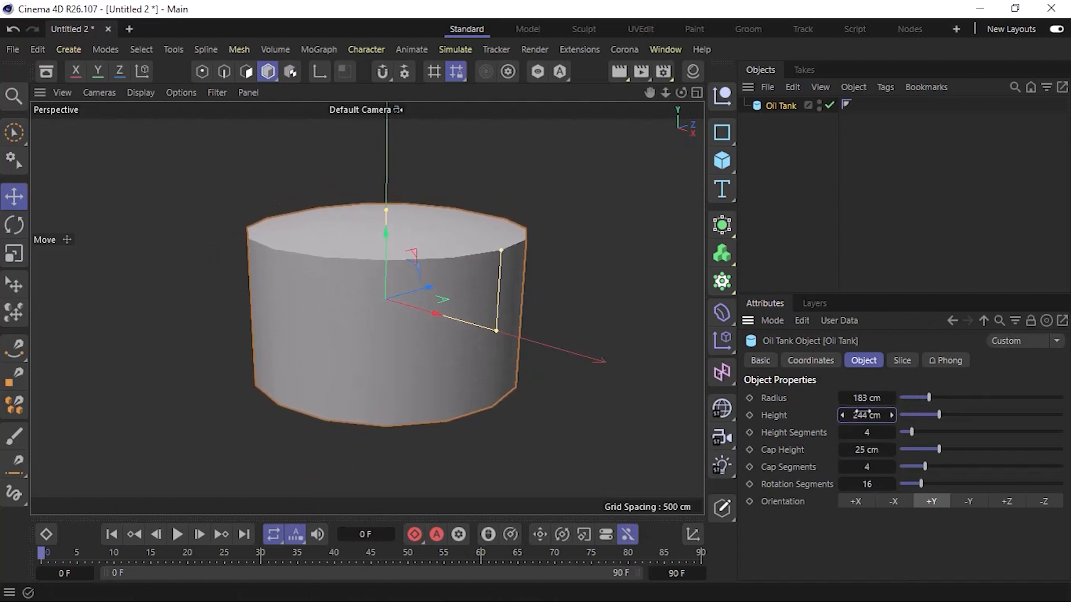
click(144, 96)
click(173, 154)
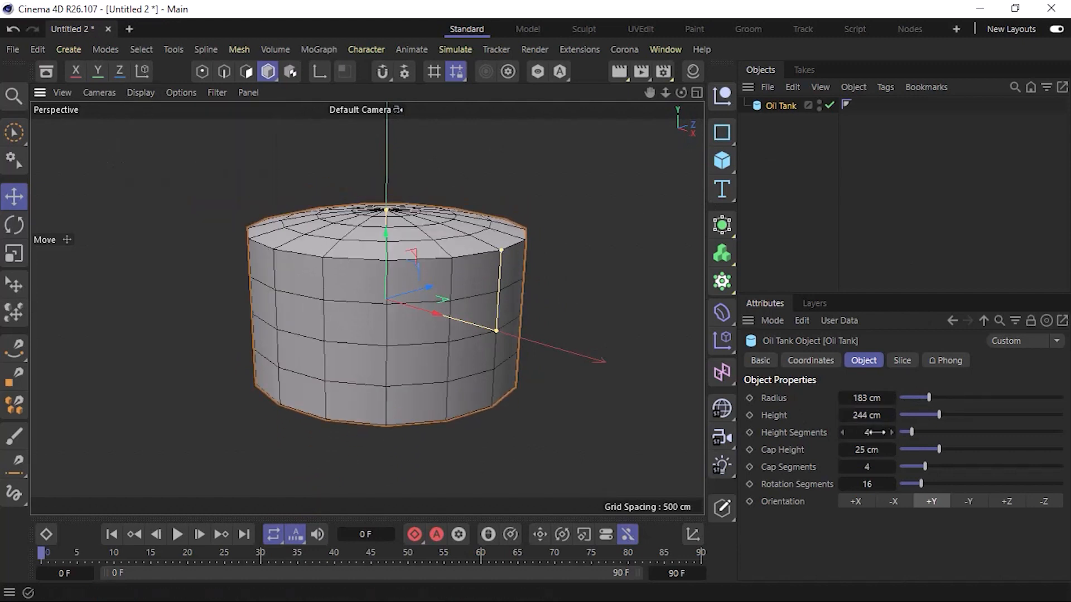
Step: Set the Oil Tank to 3 height segments, 42 cm cap height, 1 cap segment and 29 rotation segments, trying +X orientation before restoring +Y
drag(874, 432, 883, 484)
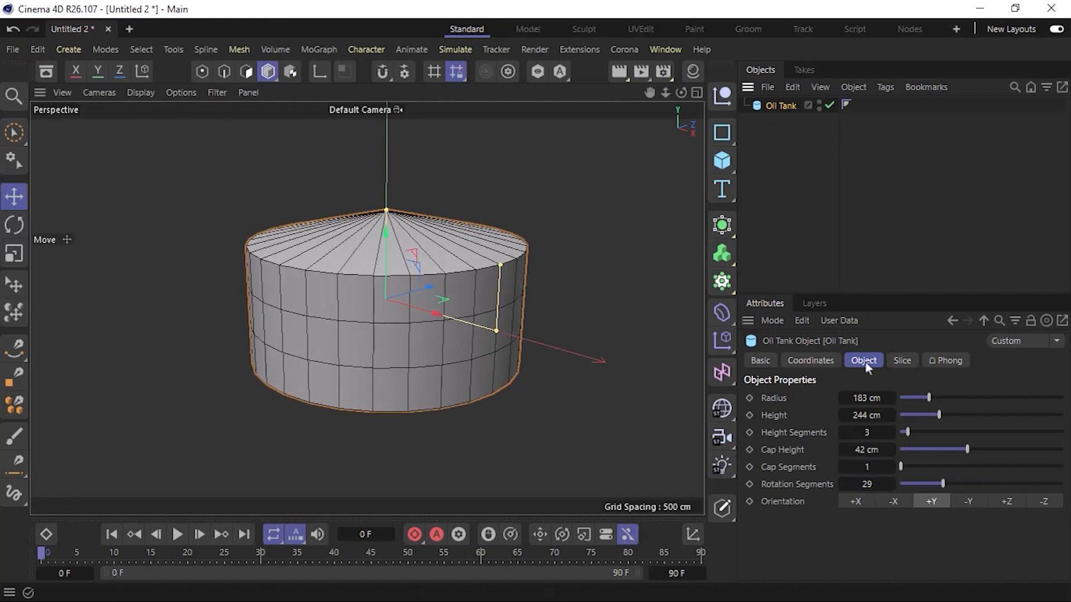
click(858, 505)
click(926, 502)
Step: Delete the Oil Tank and add a Pyramid primitive
key(Delete)
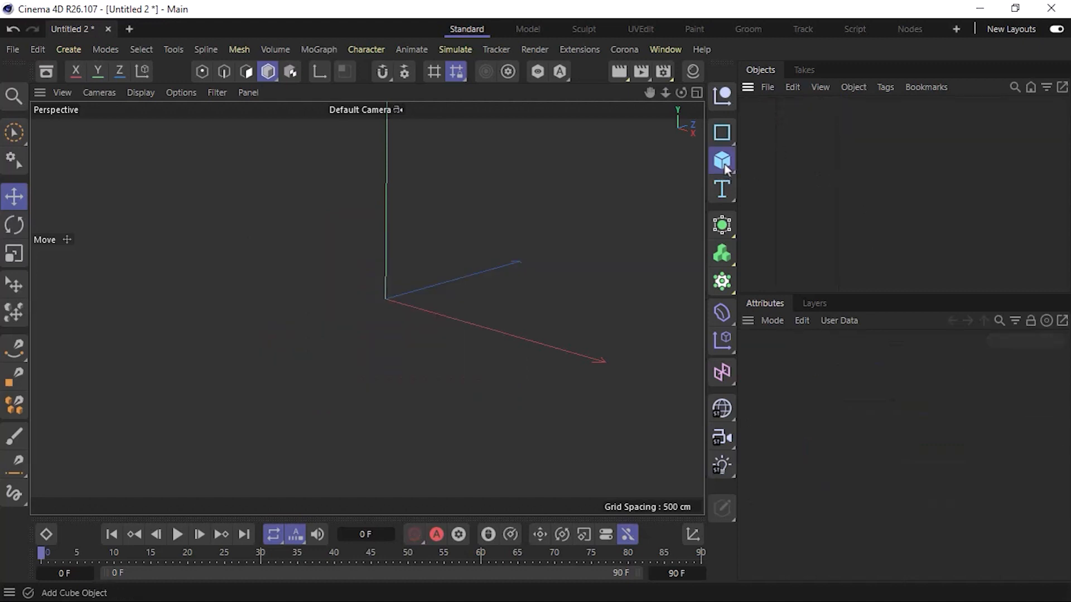
click(726, 169)
click(909, 333)
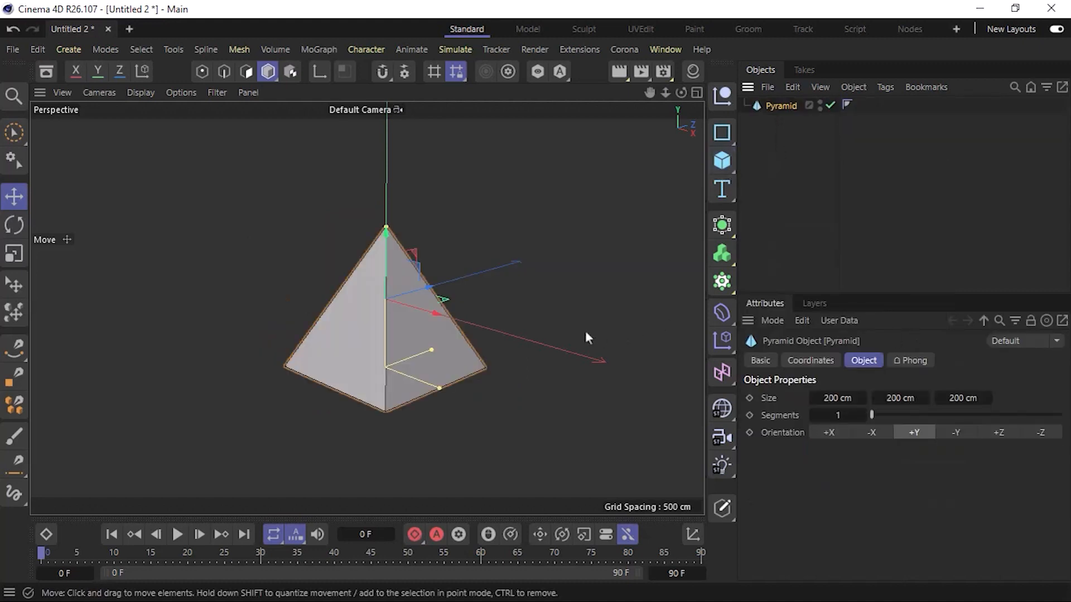
Step: Resize the Pyramid's base to about 240 × 296 cm, raise its apex and adjust its segments, finally deleting it
alt+drag(397, 360, 444, 343)
mouse_move(437, 386)
mouse_down()
mouse_move(488, 405)
mouse_move(458, 403)
mouse_move(450, 392)
mouse_up()
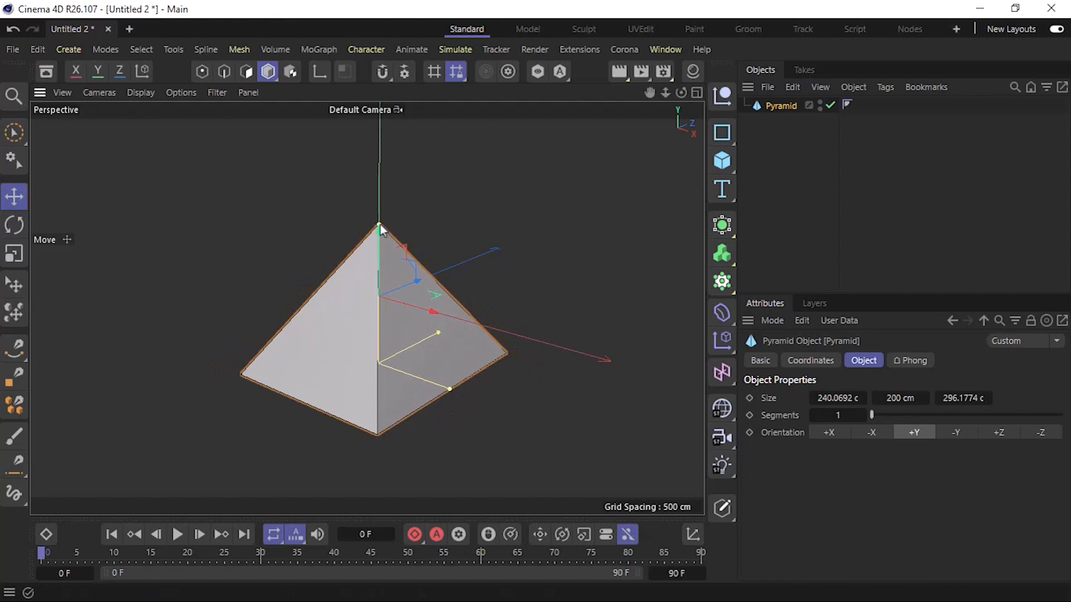
drag(380, 228, 381, 202)
mouse_move(836, 415)
mouse_down()
mouse_move(859, 415)
mouse_move(844, 416)
mouse_up()
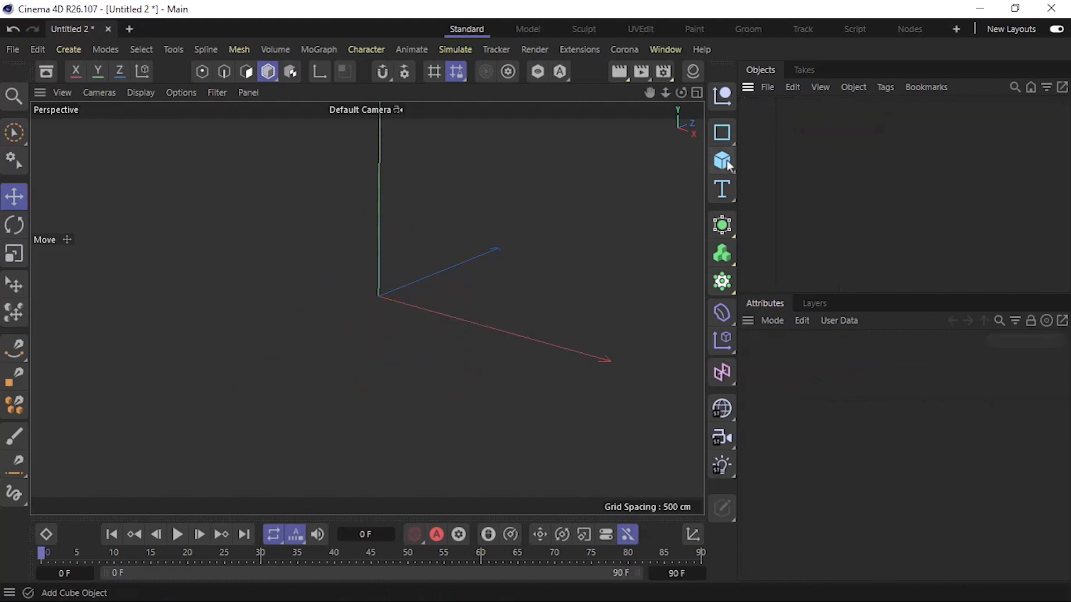
Step: Add a Platonic primitive with a radius of 147 cm and 2 segments
click(721, 160)
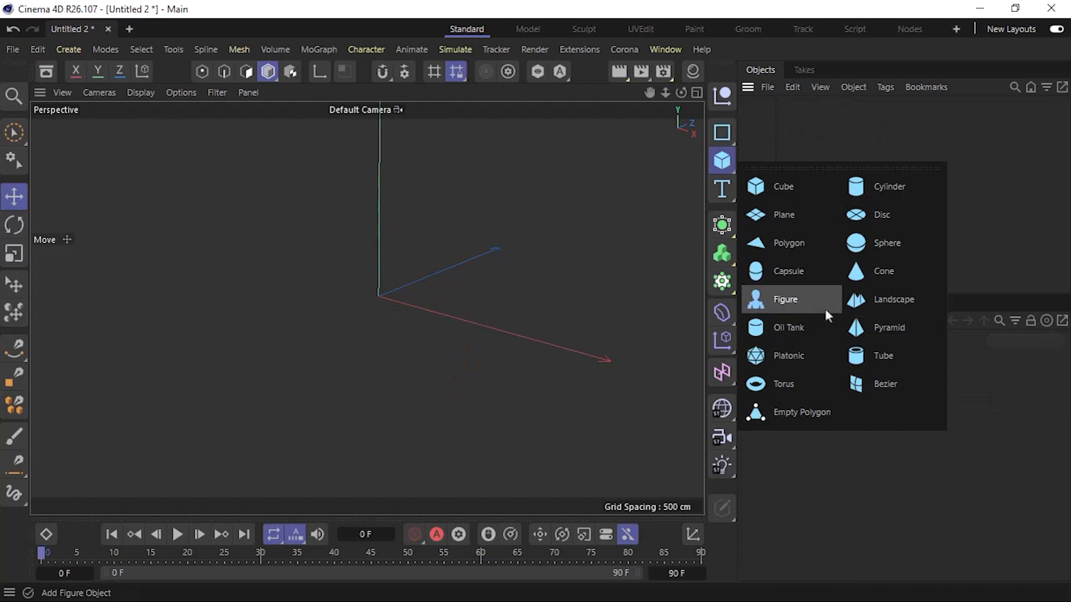
click(816, 356)
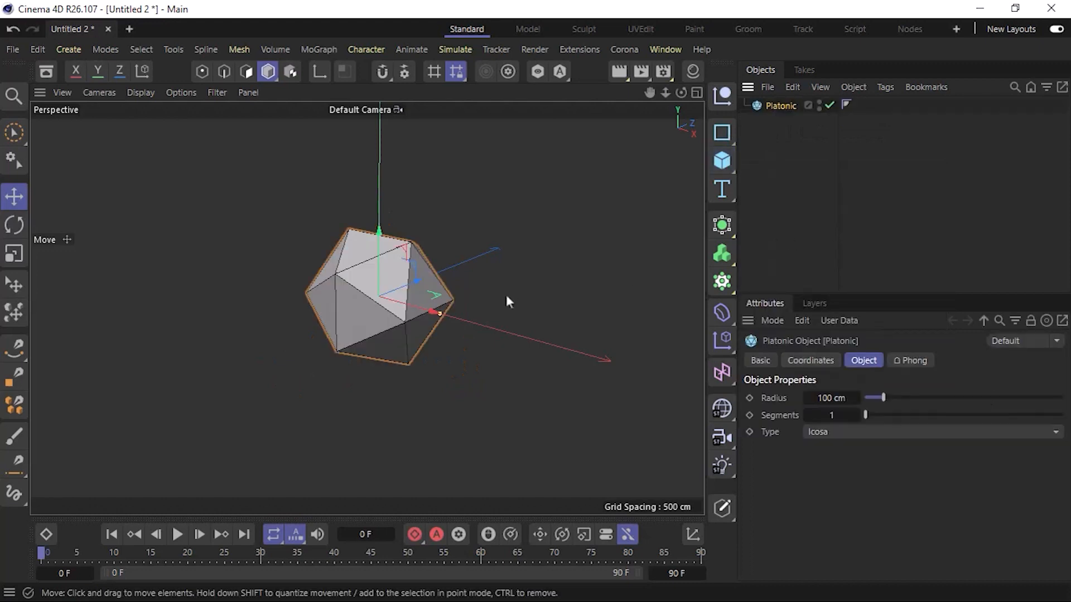
alt+drag(376, 320, 427, 381)
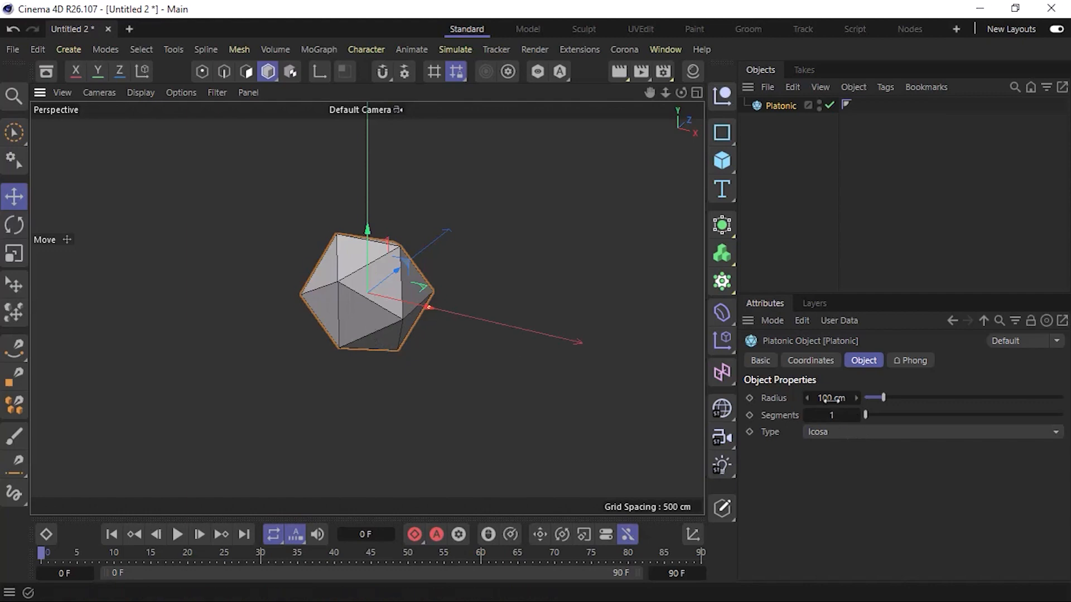
mouse_move(826, 398)
mouse_down()
mouse_move(925, 399)
mouse_move(851, 399)
mouse_move(948, 415)
mouse_move(836, 416)
mouse_up()
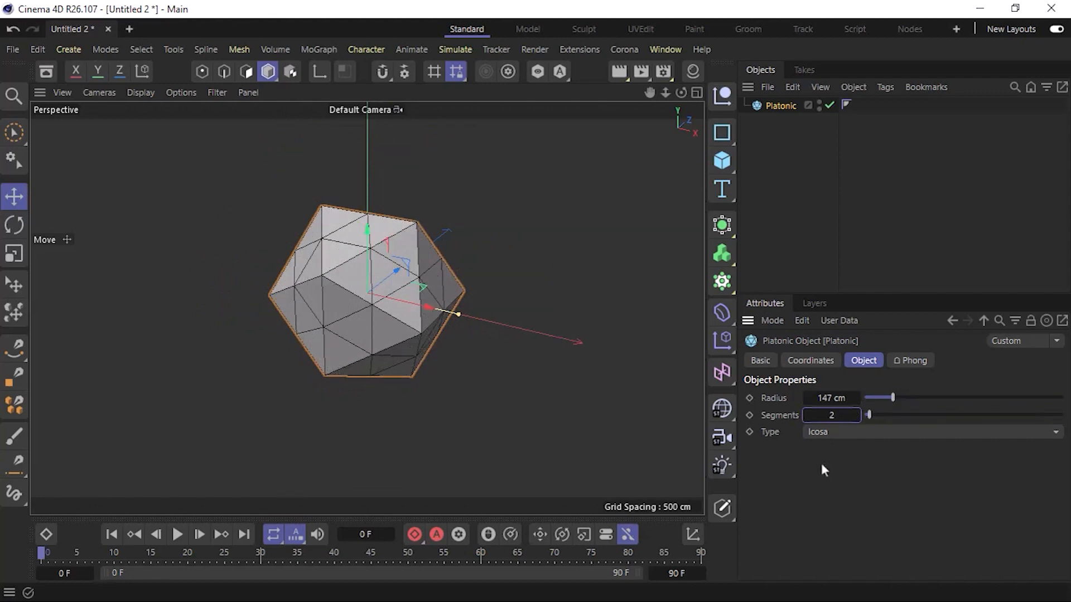
Step: Delete the Platonic and add a Tube primitive
click(774, 105)
key(Delete)
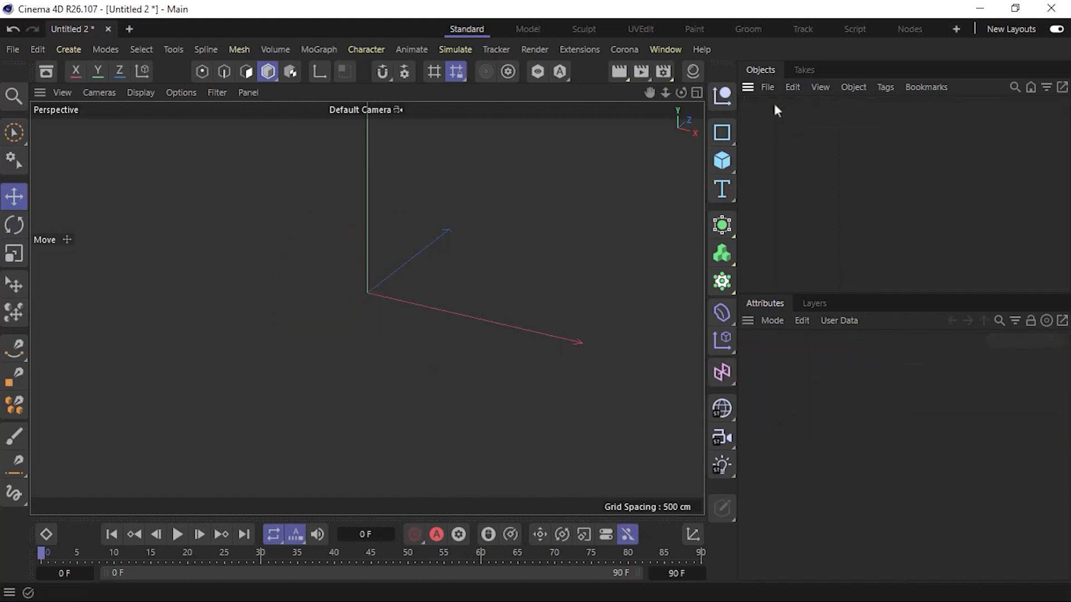
click(721, 161)
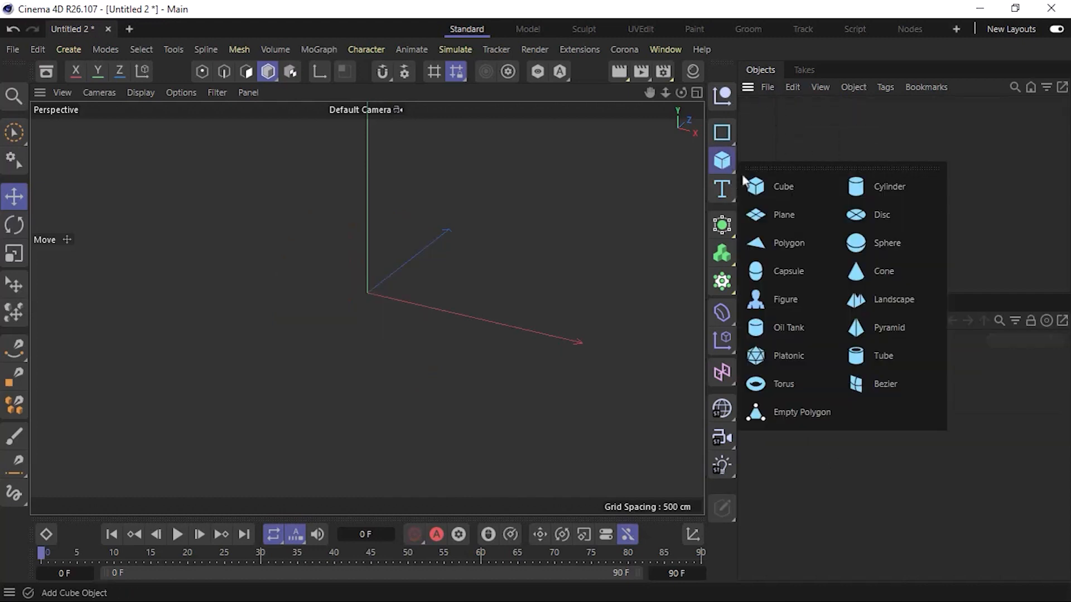
click(931, 356)
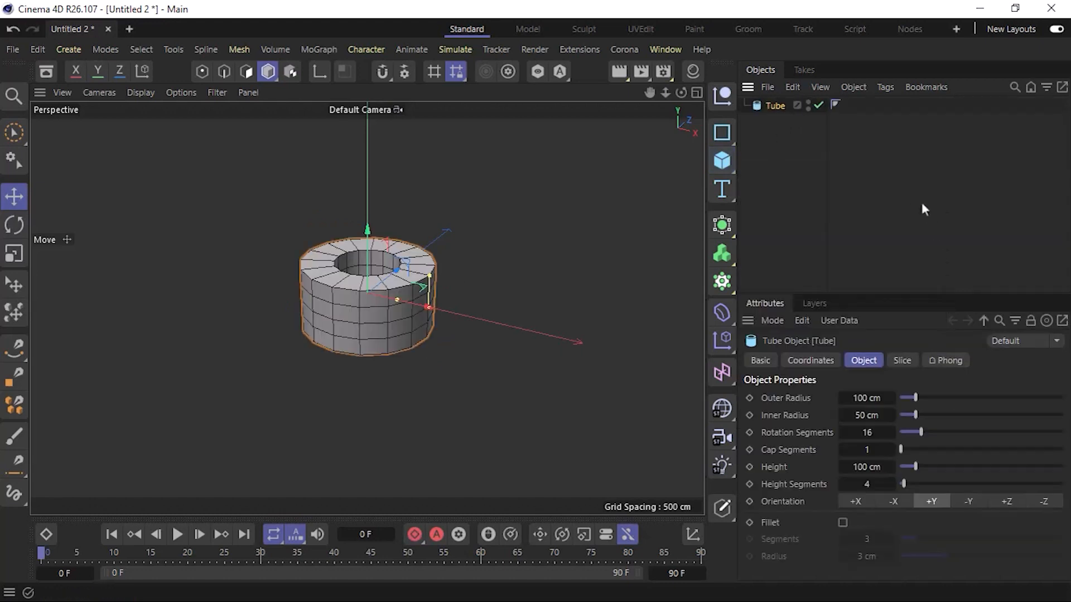
Step: Set the Tube's outer radius to about 190 cm, inner radius to about 86 cm, height to about 240 cm and rotation segments to 15
mouse_move(377, 314)
alt+mouse_down()
mouse_move(381, 356)
mouse_move(384, 326)
mouse_move(407, 296)
mouse_move(396, 376)
alt+mouse_up()
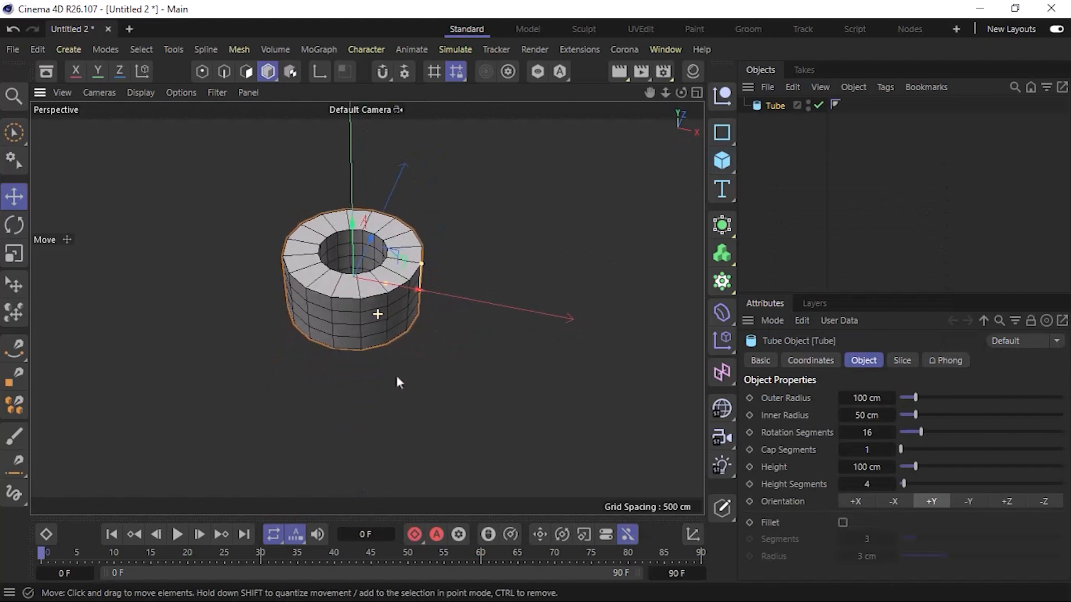
drag(857, 398, 902, 467)
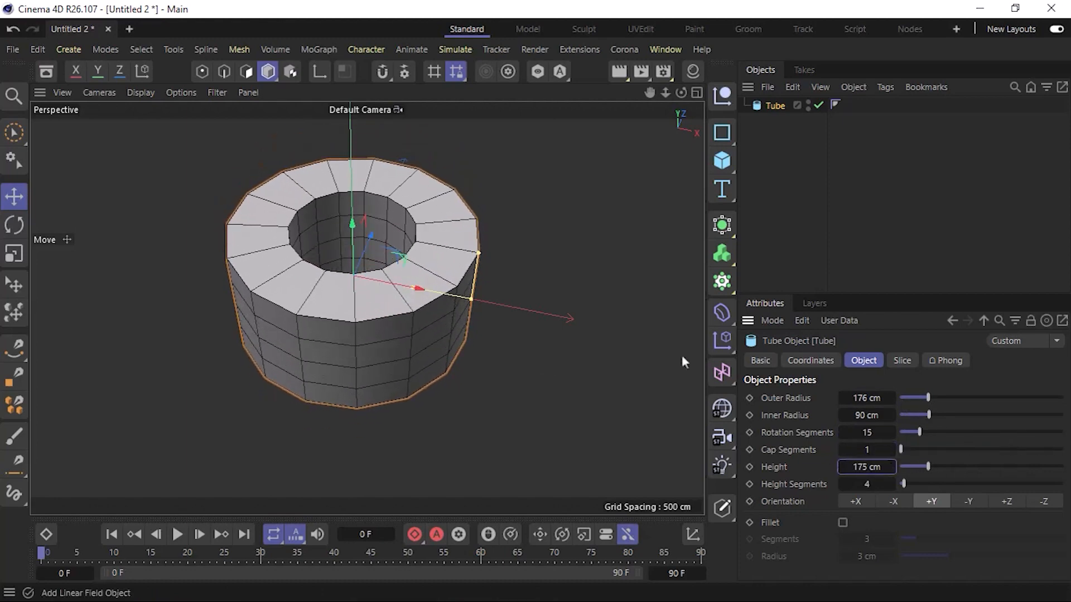
mouse_move(479, 253)
mouse_down()
mouse_move(489, 186)
mouse_move(483, 270)
mouse_move(482, 243)
mouse_up()
mouse_move(473, 300)
mouse_down()
mouse_move(512, 294)
mouse_move(485, 299)
mouse_up()
mouse_move(410, 289)
mouse_down()
mouse_move(368, 280)
mouse_move(412, 279)
mouse_up()
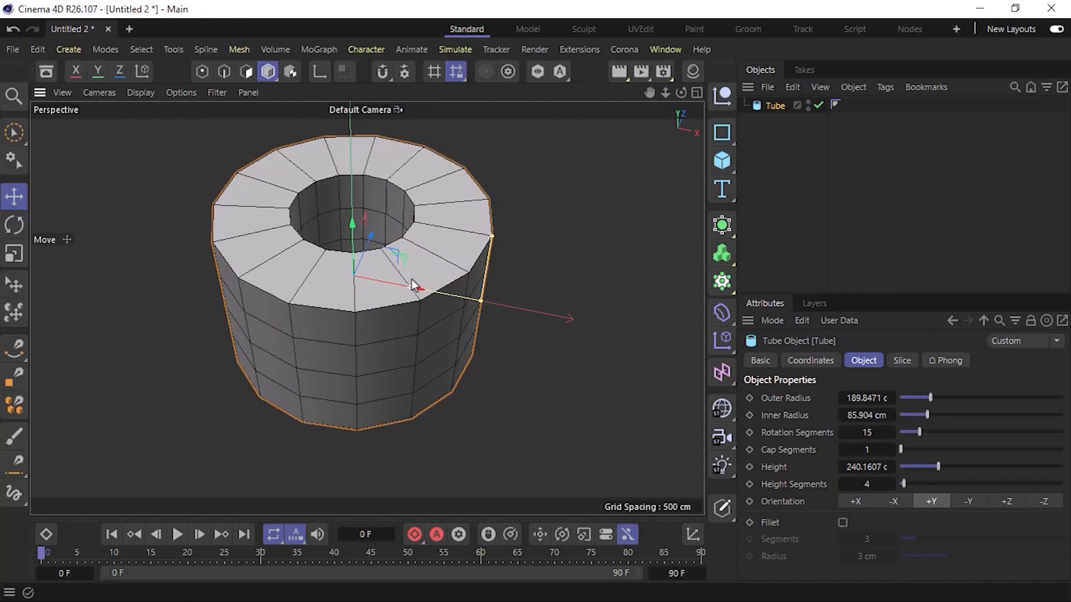
Step: Set the Tube's height segments to 1 and enable its fillet
drag(864, 484, 839, 484)
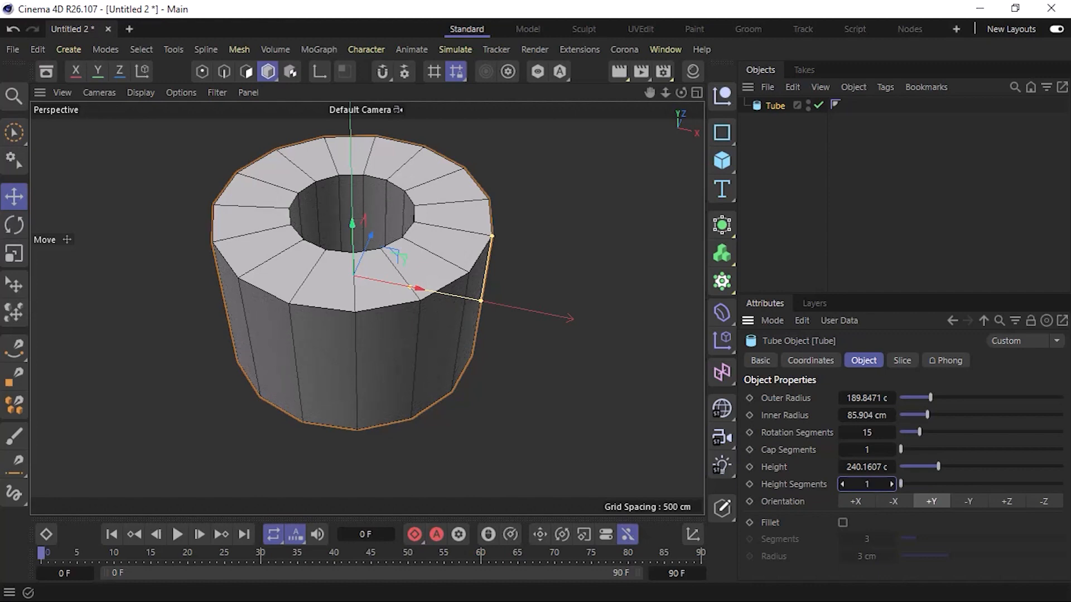
click(842, 523)
alt+drag(453, 399, 339, 320)
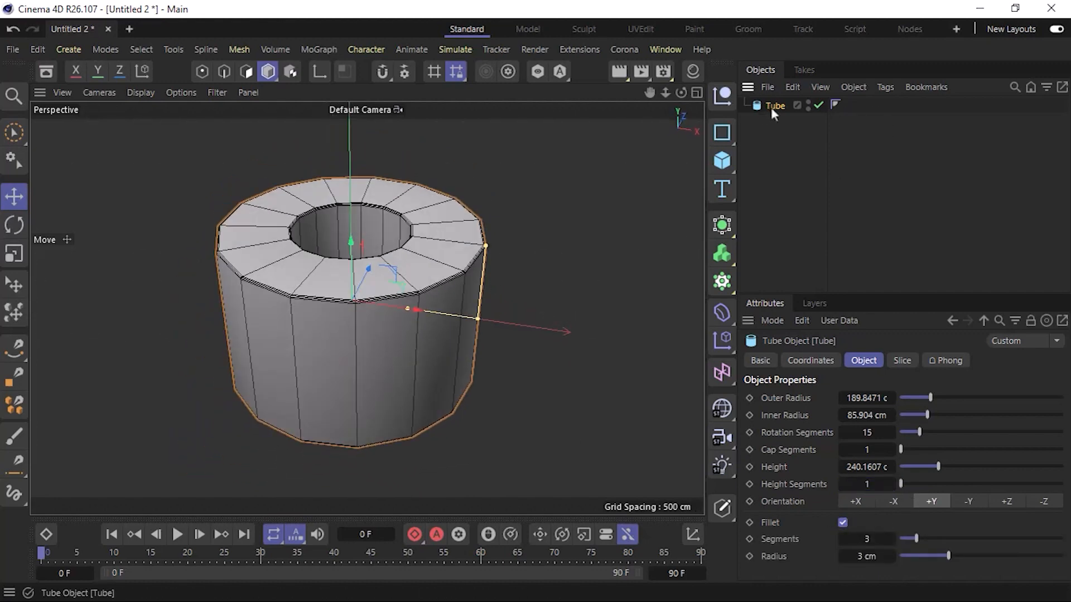
Step: Delete the Tube and add a Torus primitive
key(Delete)
click(723, 162)
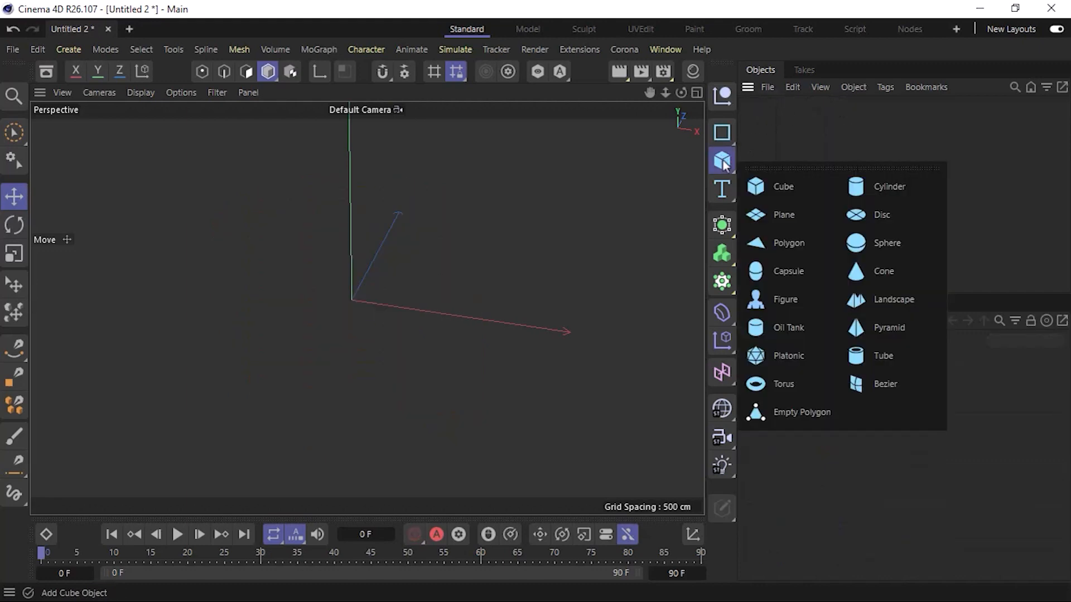
click(818, 381)
Step: Set the Torus to a 172 cm ring radius, 24 ring segments, a 24 cm pipe radius and 30 pipe segments
alt+drag(388, 314, 482, 384)
scroll(362, 309, up, 5)
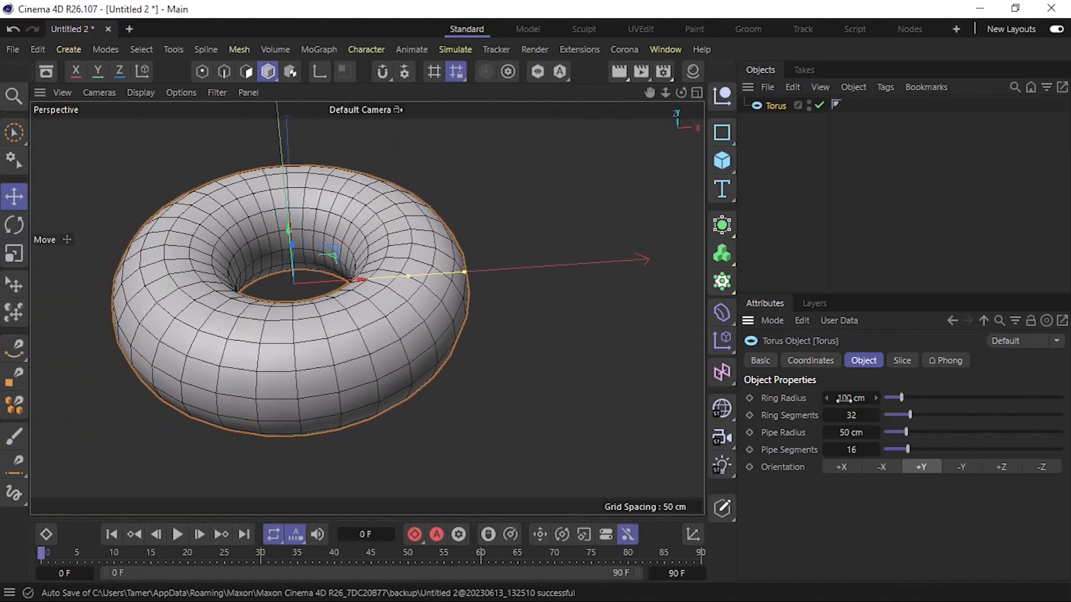
drag(849, 399, 848, 450)
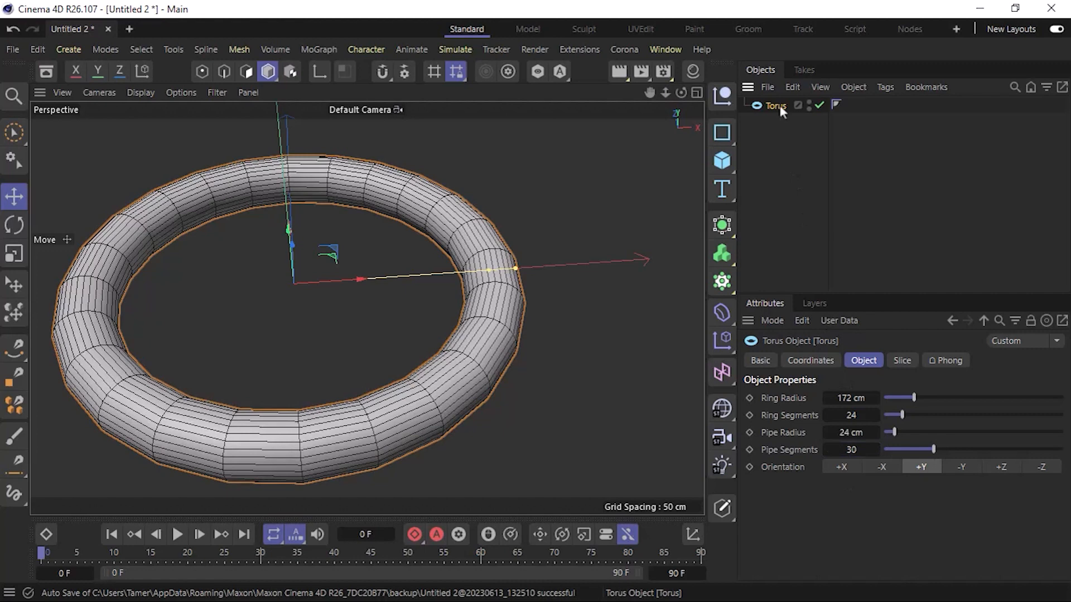
Step: Delete the Torus and add a Bezier primitive, viewing the whole surface
key(Delete)
click(721, 160)
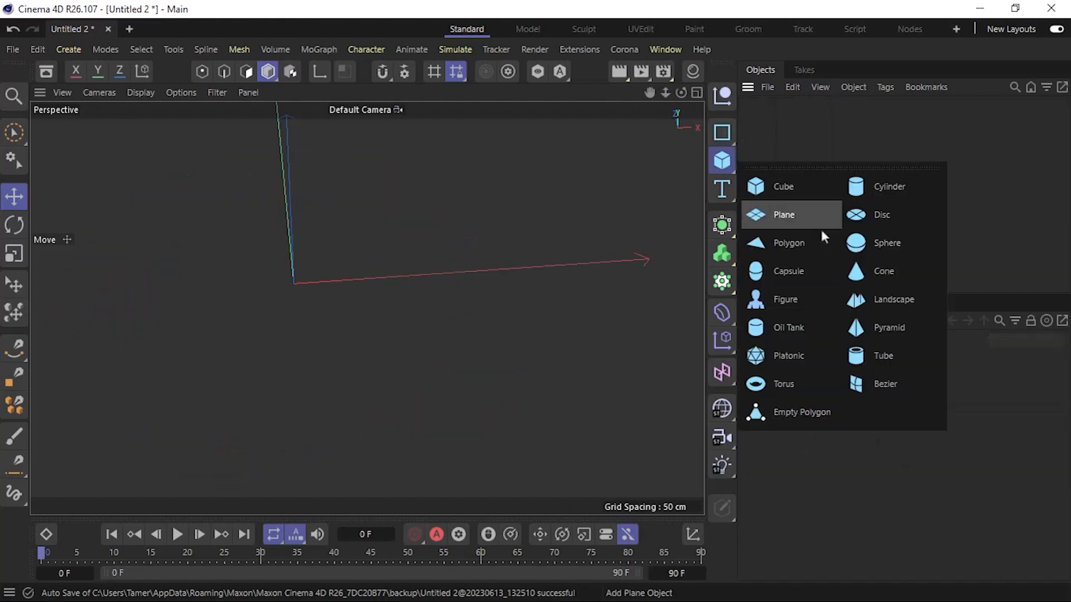
click(912, 380)
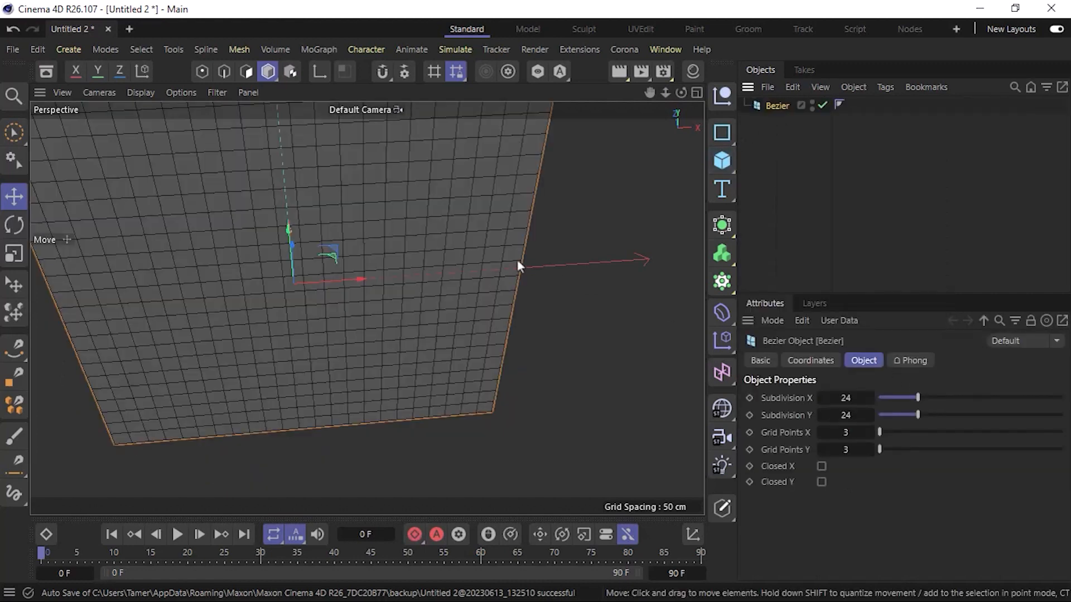
scroll(379, 260, down, 3)
alt+drag(393, 322, 358, 260)
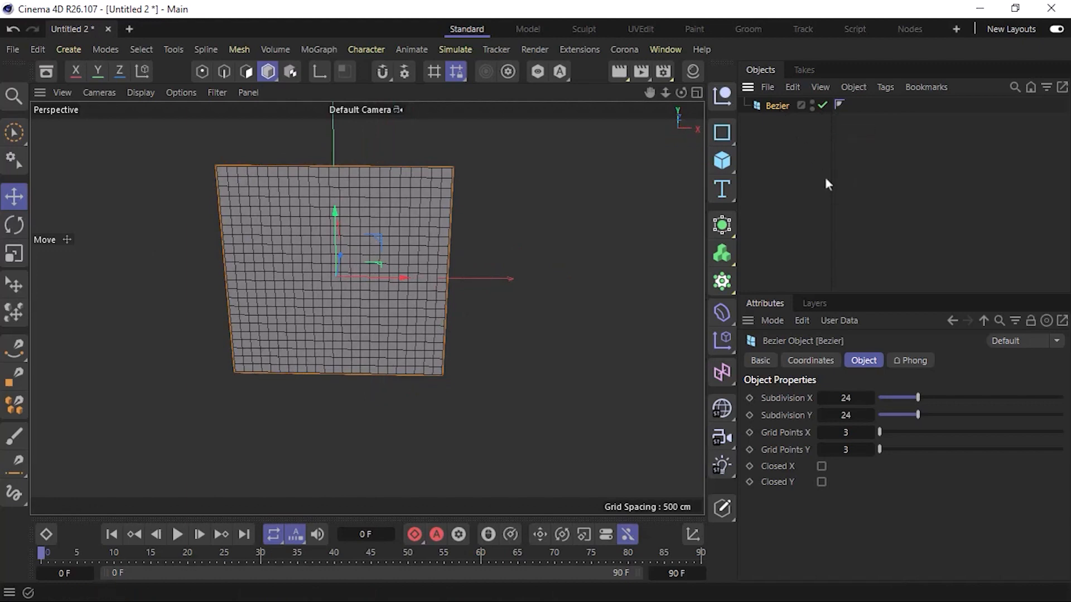
Step: Delete the Bezier and add an Empty Polygon object
key(Delete)
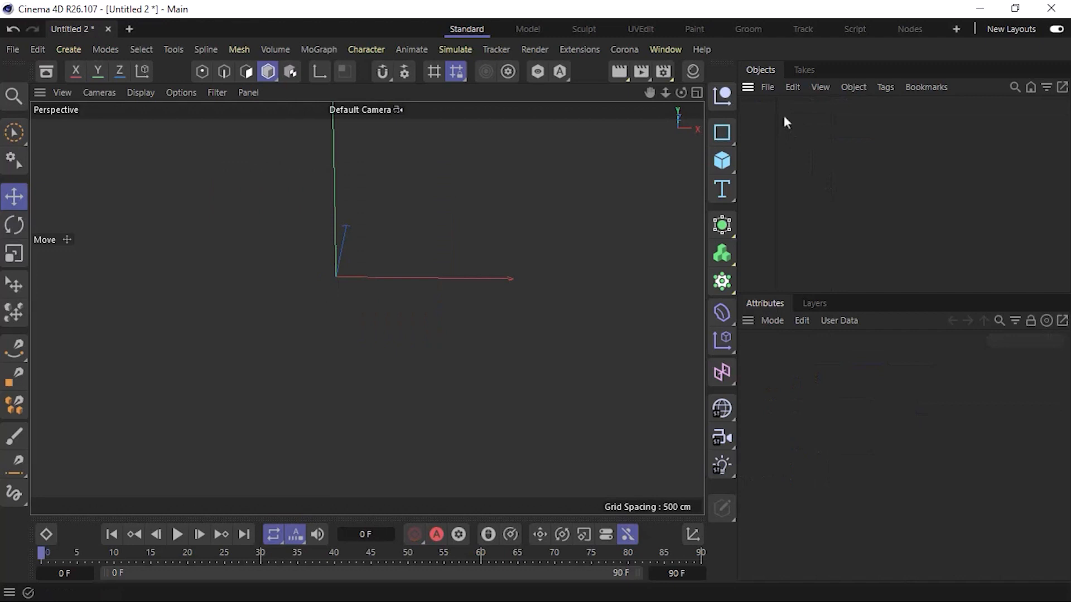
click(724, 161)
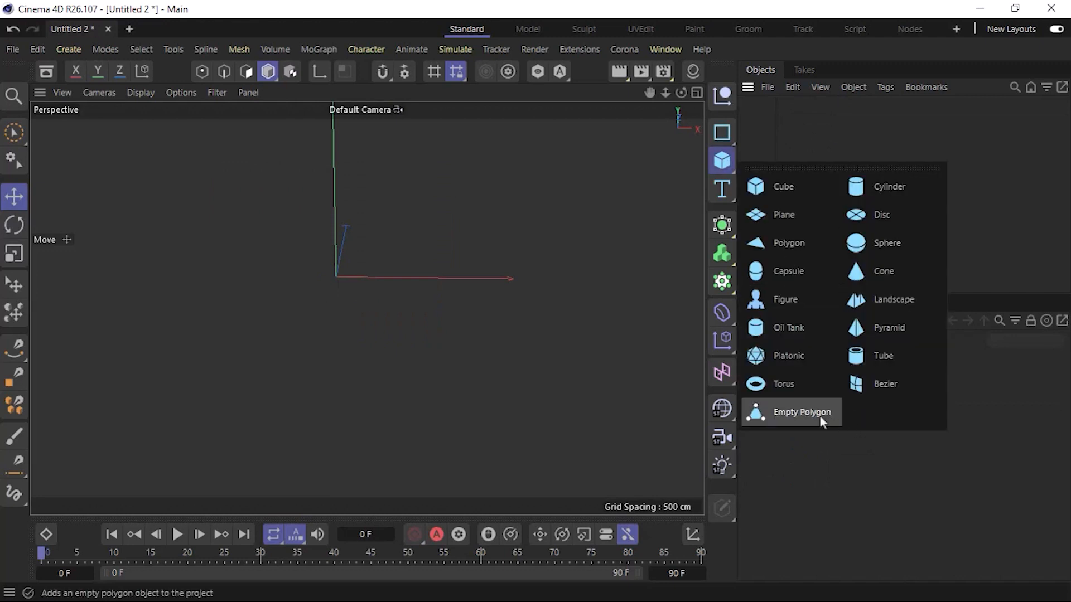
click(788, 415)
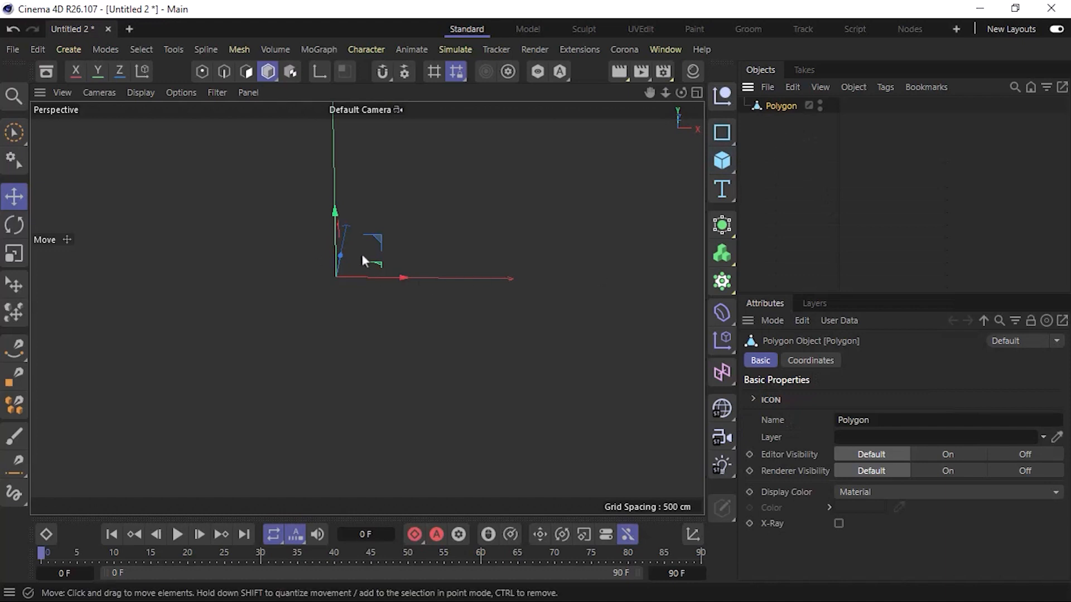
Step: Delete the empty Polygon object from the scene
alt+drag(408, 289, 285, 329)
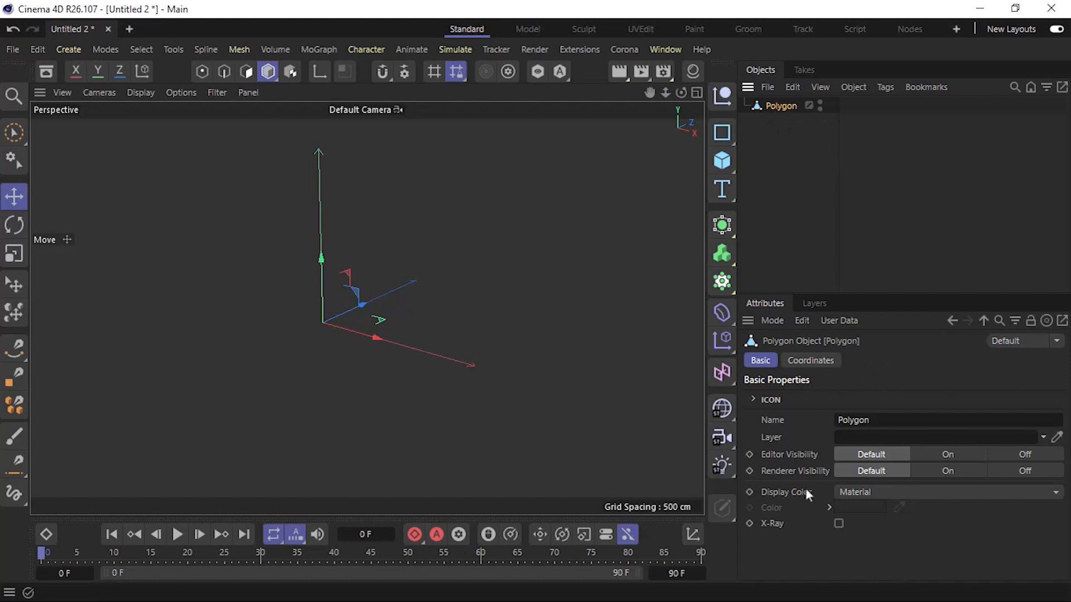
key(Delete)
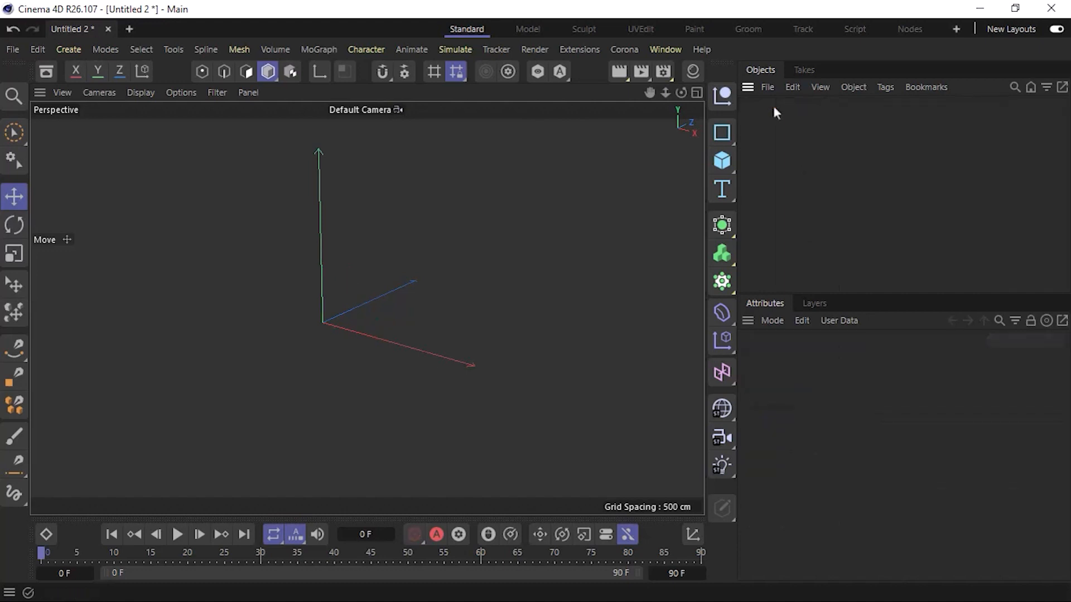
Step: Add two cubes and move the second one back along the Z axis, clear of the first
click(723, 161)
click(802, 177)
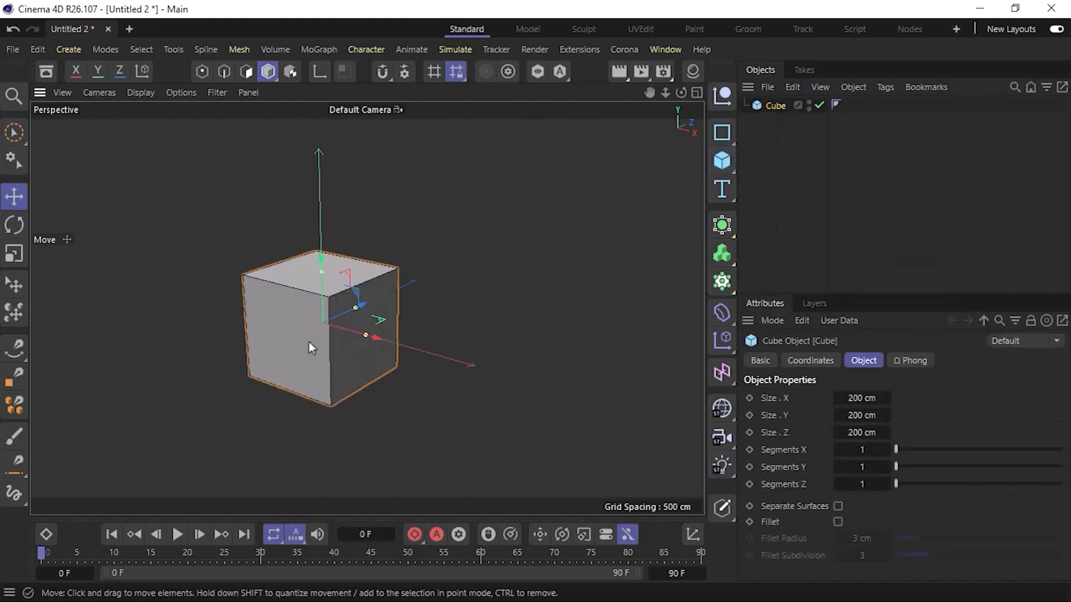
click(721, 161)
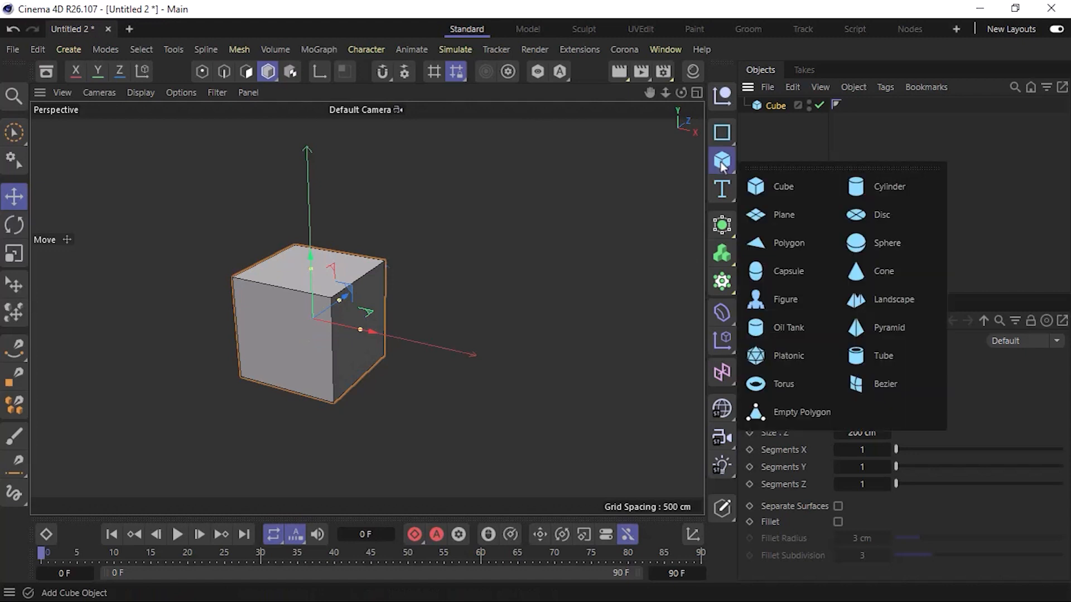
click(778, 185)
alt+drag(513, 292, 368, 369)
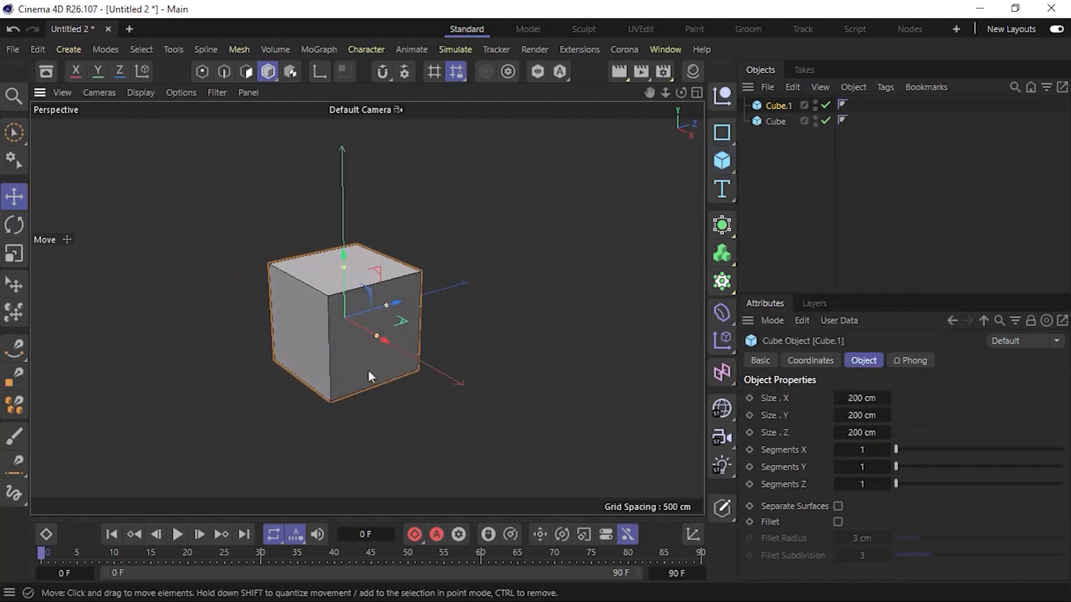
drag(367, 310, 526, 285)
alt+drag(348, 357, 501, 312)
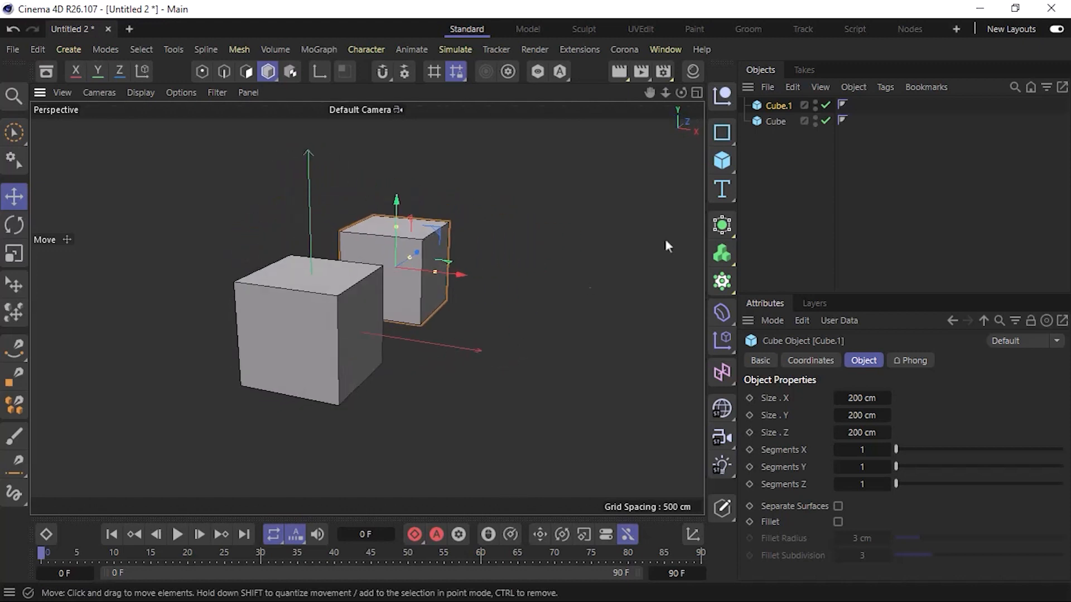
Step: Add a sphere and move it along negative X, then up along Y, away from the cubes
click(722, 160)
click(859, 241)
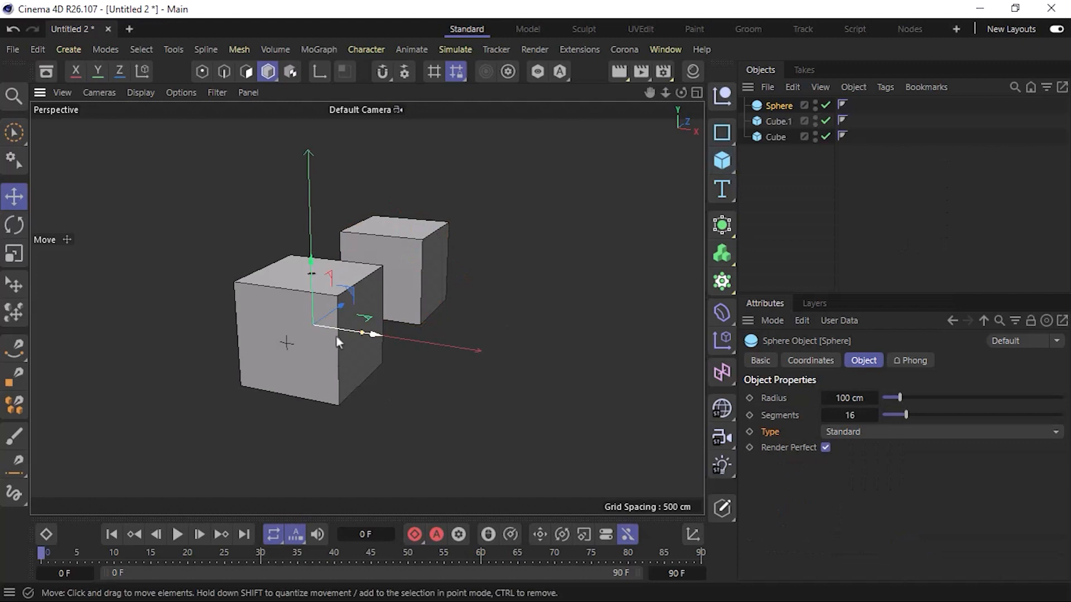
drag(336, 336, 173, 307)
drag(147, 263, 147, 189)
alt+drag(310, 337, 346, 367)
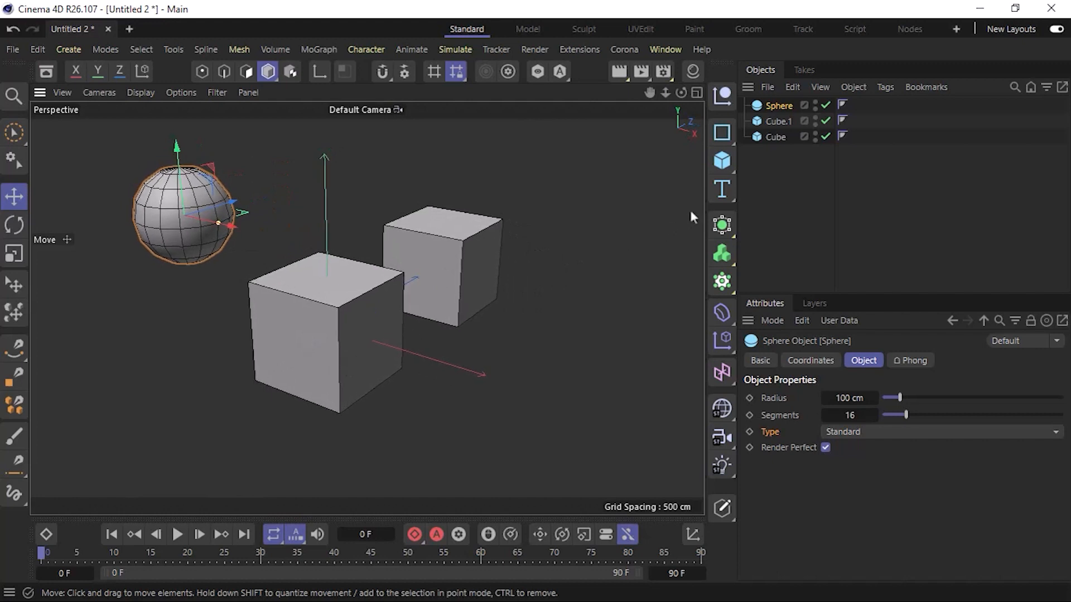
Step: Add a capsule and move it along positive X, out of the front cube
click(724, 160)
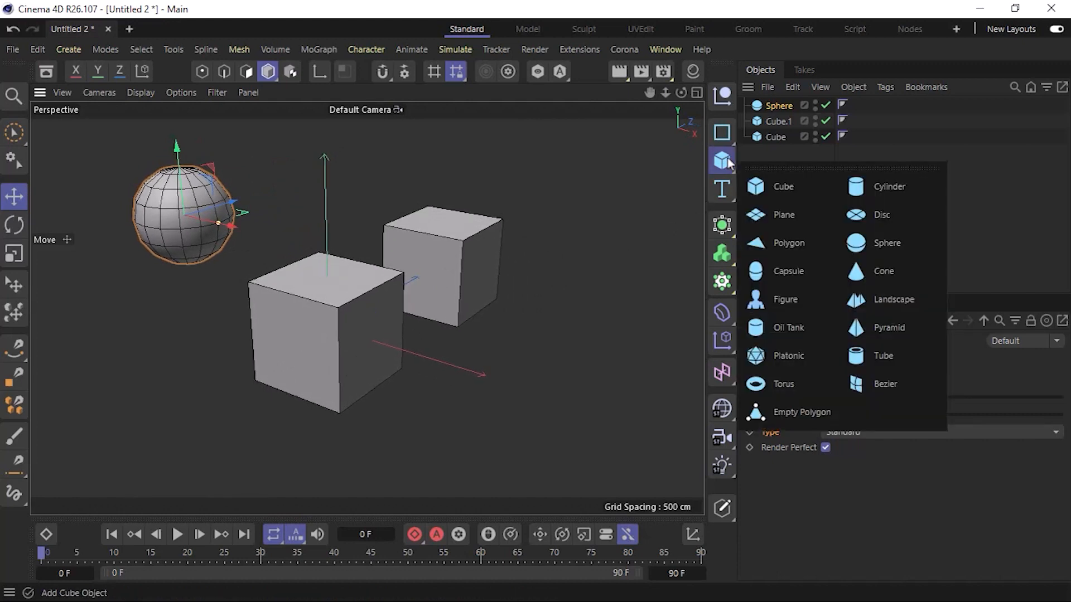
click(808, 272)
drag(383, 345, 539, 382)
Step: Move the first cube forward along Z and rotate the rear cube into a tilted position
click(381, 316)
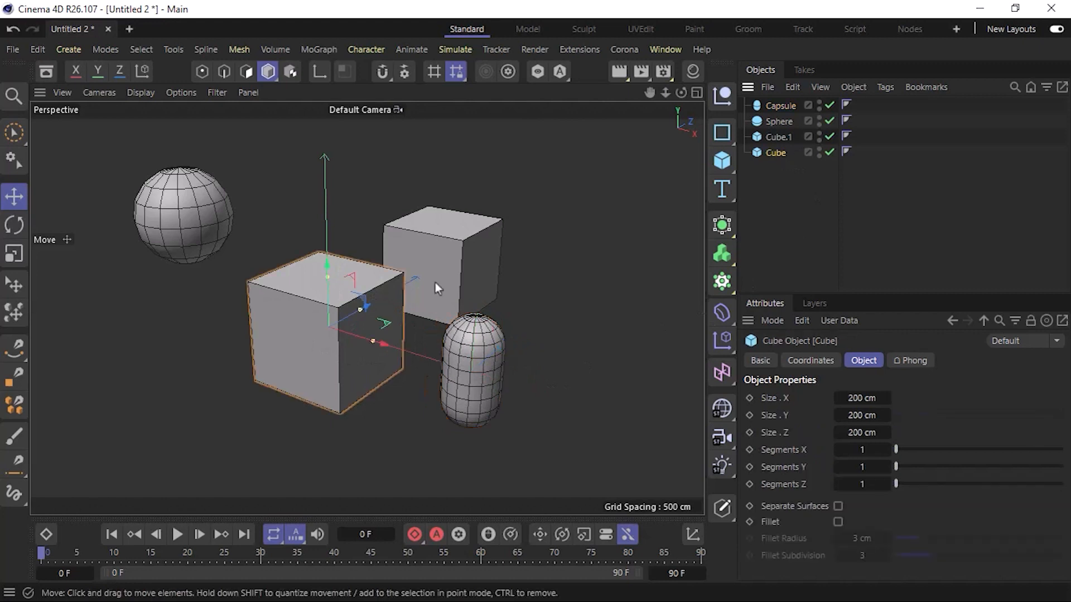
drag(351, 324, 321, 339)
click(422, 252)
drag(467, 268, 435, 222)
click(15, 225)
Step: Scale the front cube up uniformly to about 235 cm per side, ending with the Move tool active
click(327, 302)
click(14, 254)
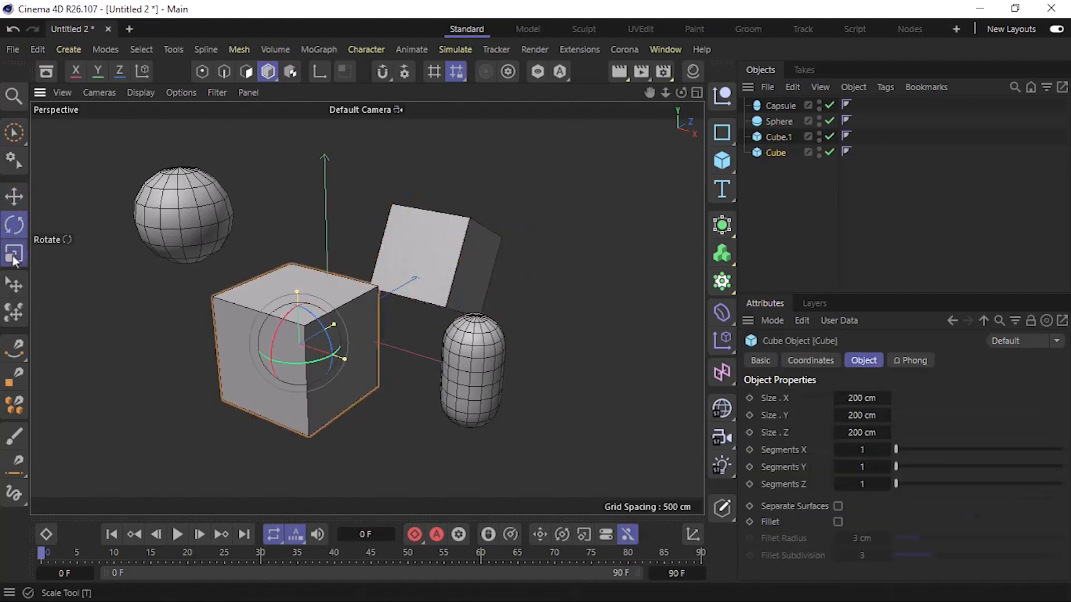
mouse_move(328, 357)
mouse_down()
mouse_move(277, 359)
mouse_move(415, 363)
mouse_move(316, 366)
mouse_move(332, 364)
mouse_up()
click(17, 198)
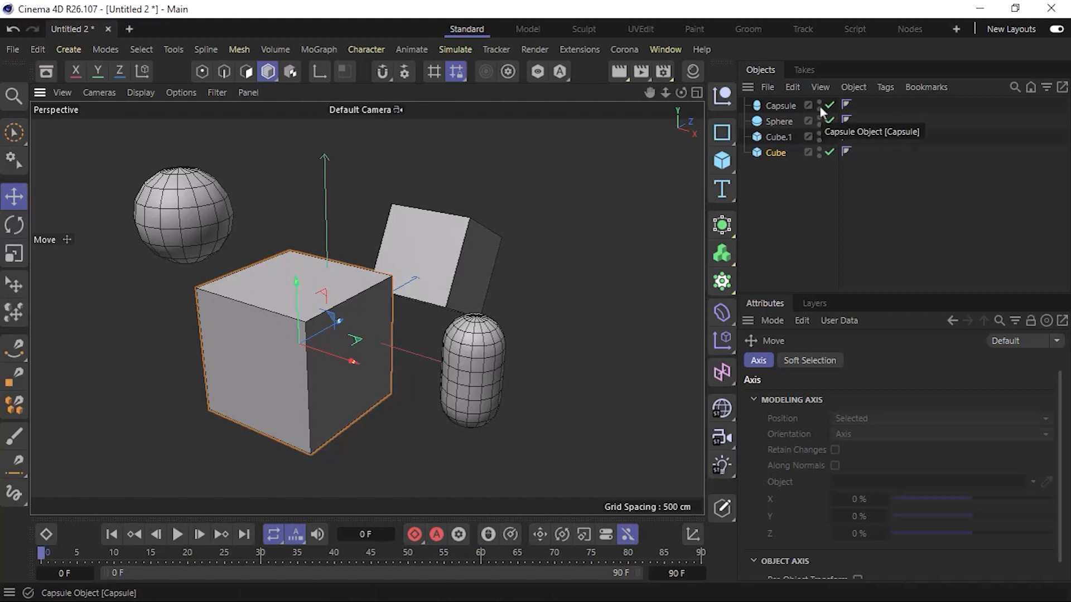
Step: Cycle the Capsule's viewport visibility through forced on and hidden, back to default
click(783, 107)
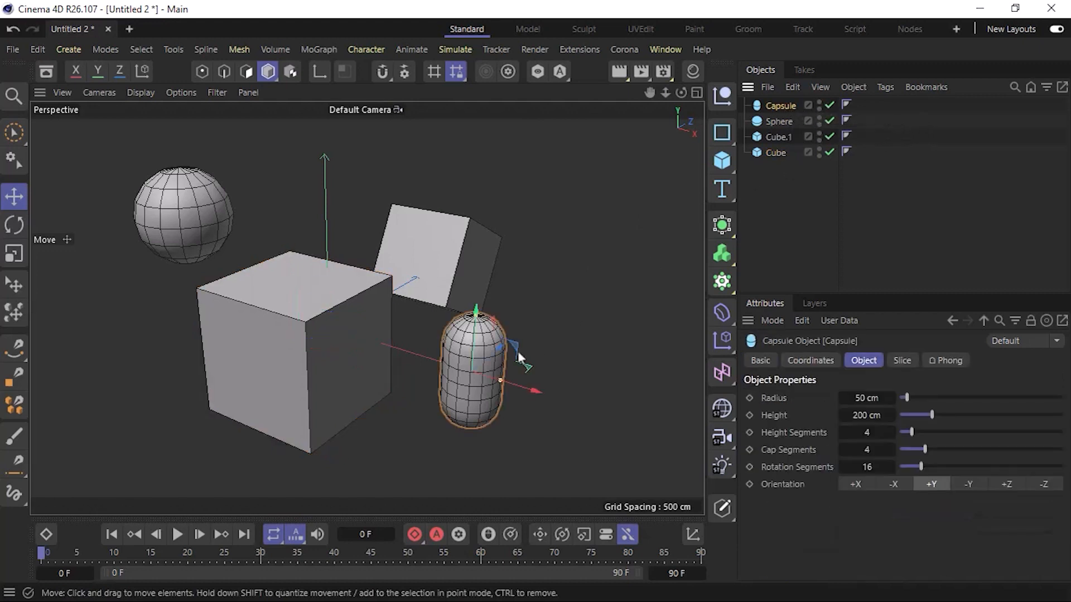
click(819, 103)
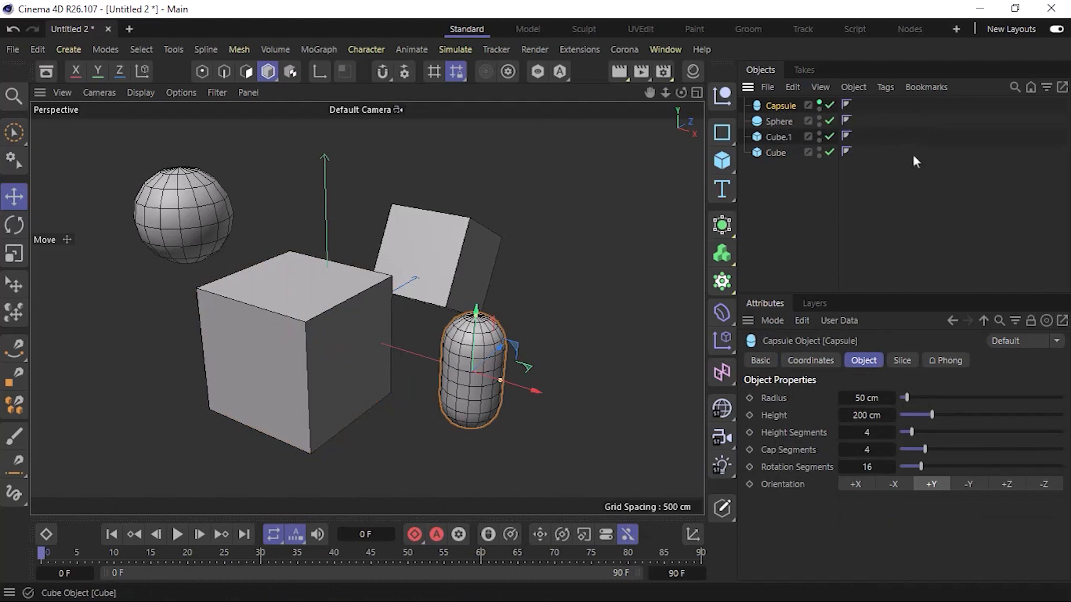
click(819, 104)
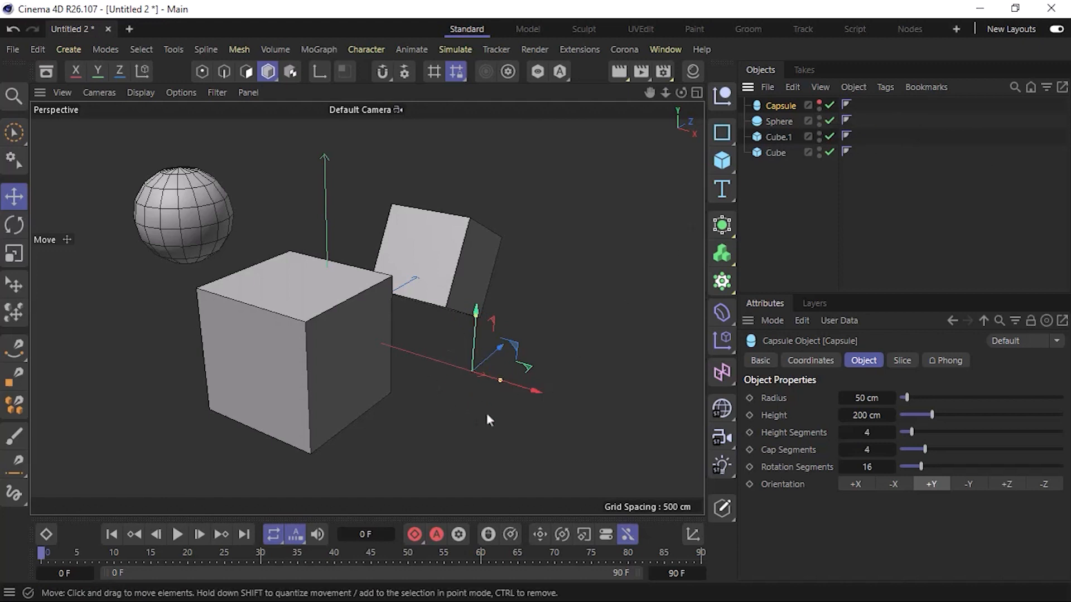
click(819, 103)
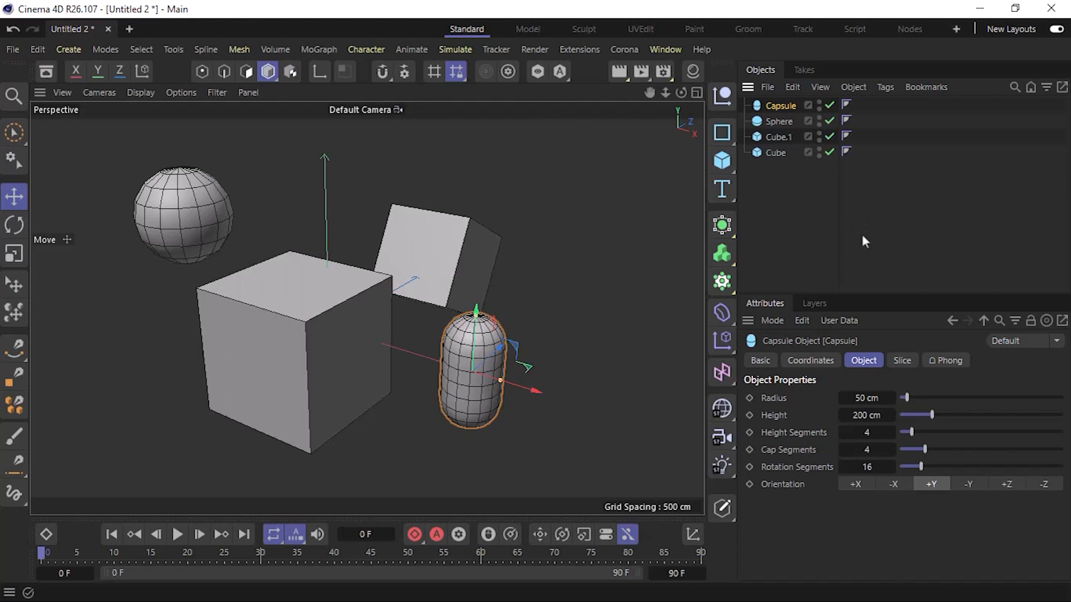
Step: Hide the Cube, Cube.1, Capsule and Sphere one by one in the viewport
click(315, 360)
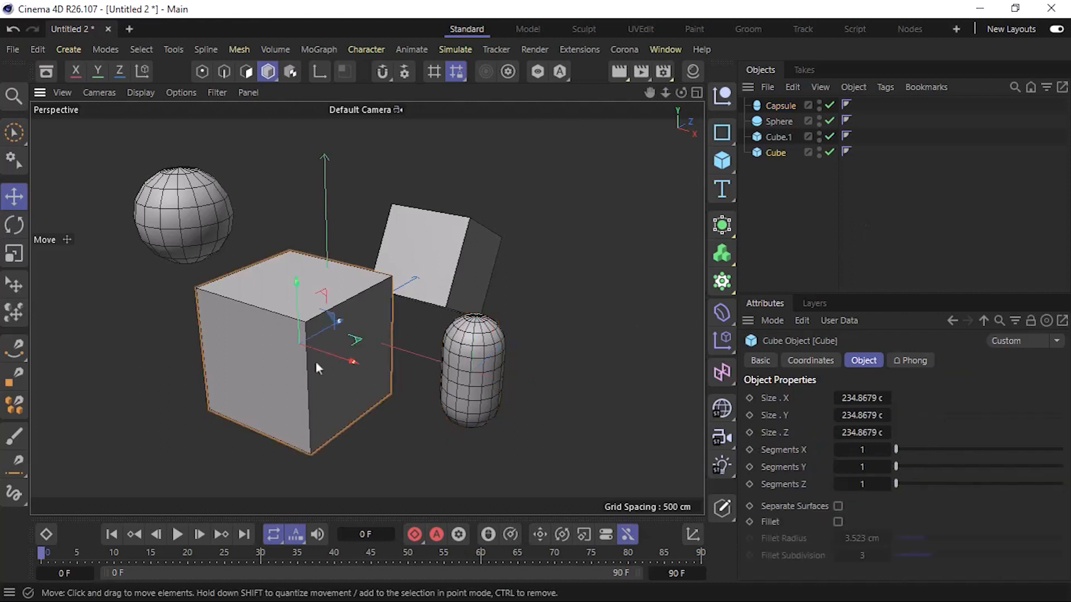
click(818, 148)
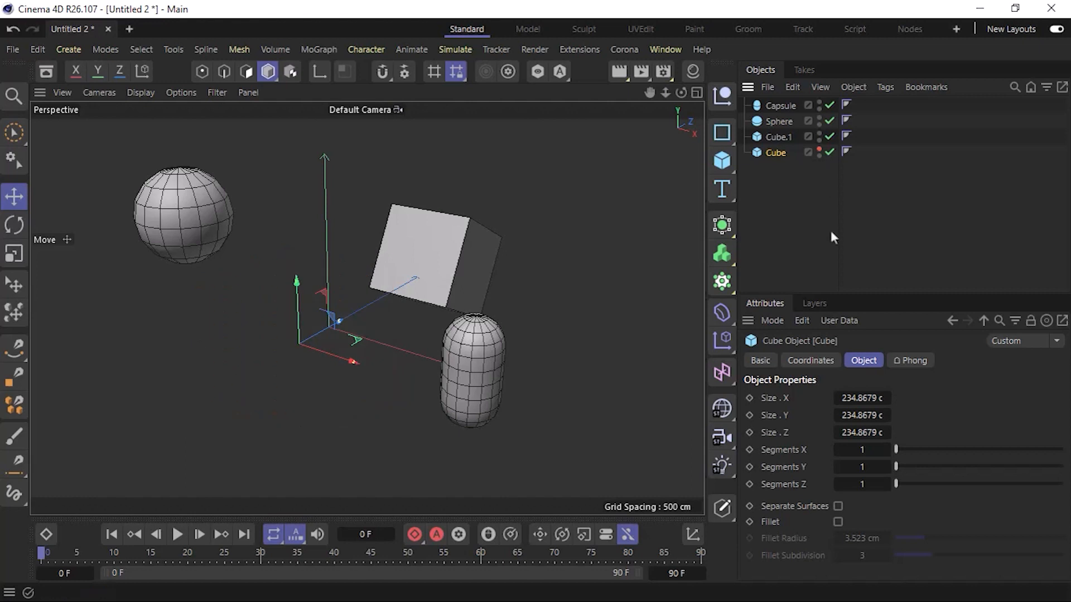
click(454, 240)
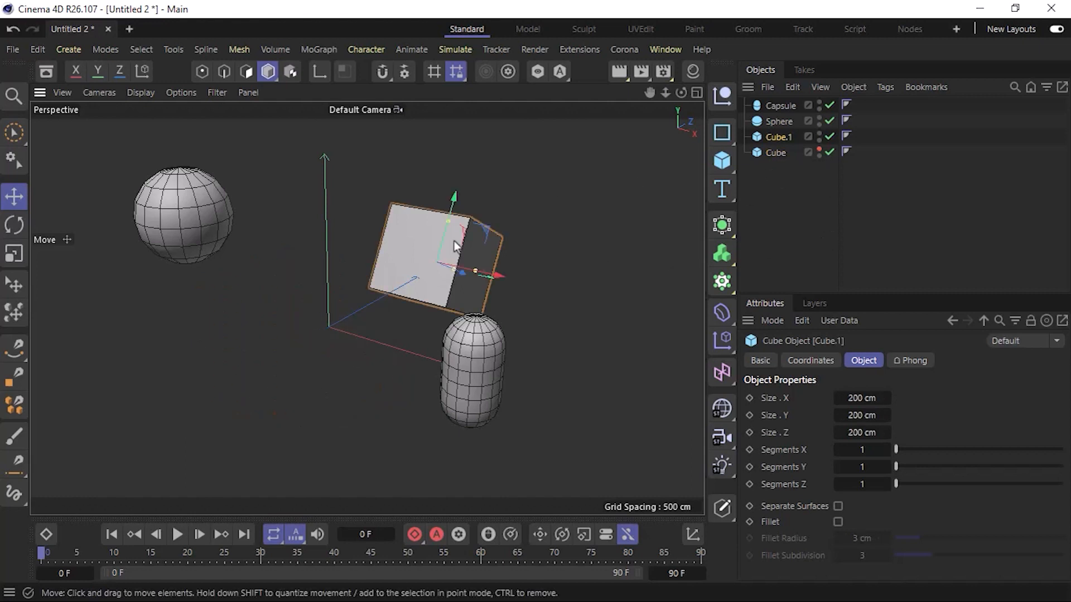
click(818, 133)
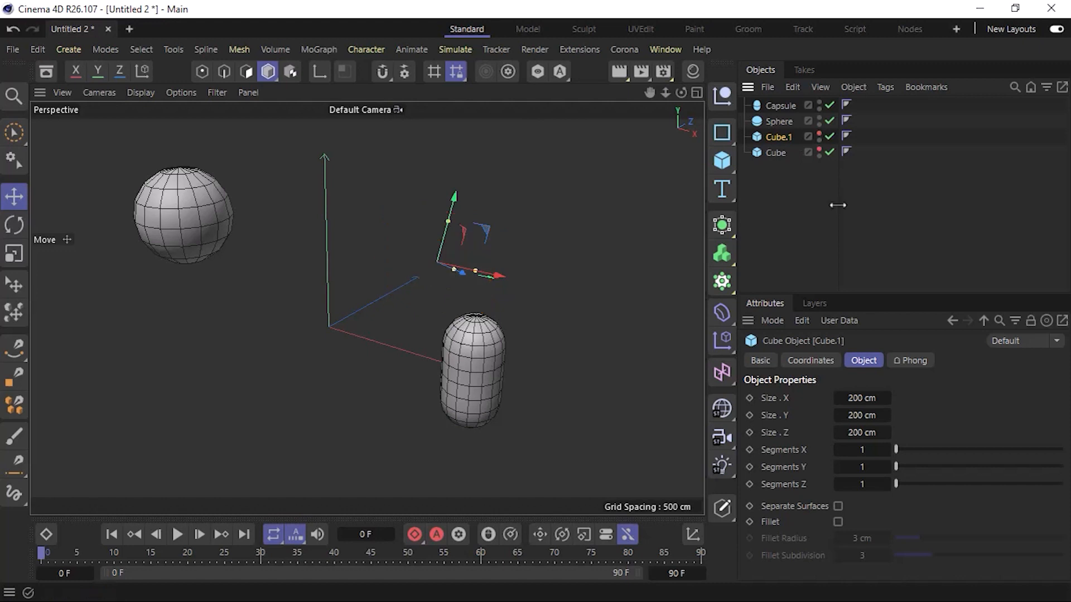
click(487, 369)
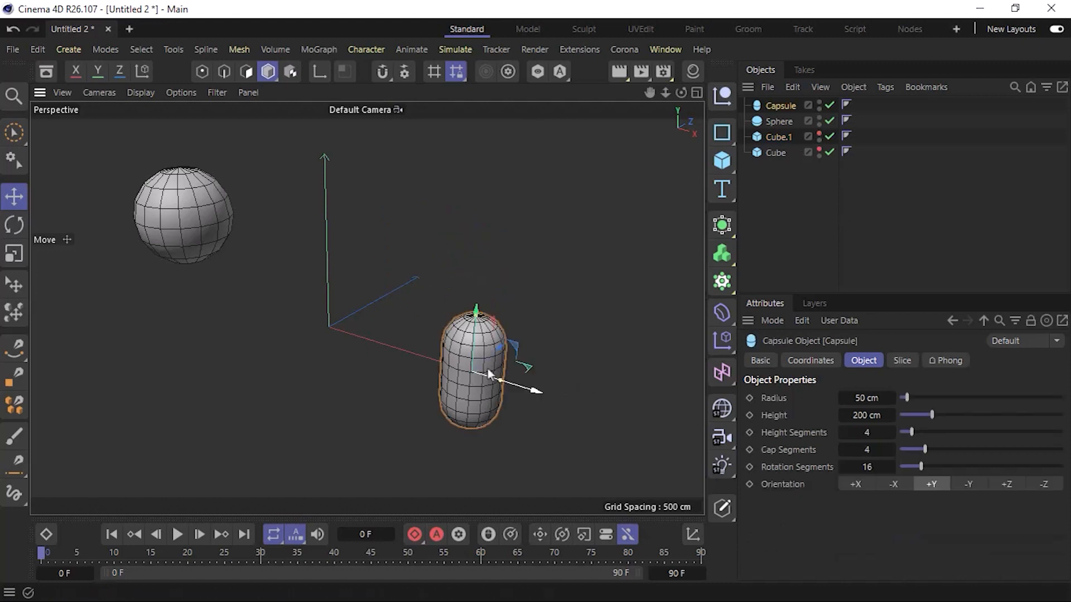
click(818, 104)
click(223, 204)
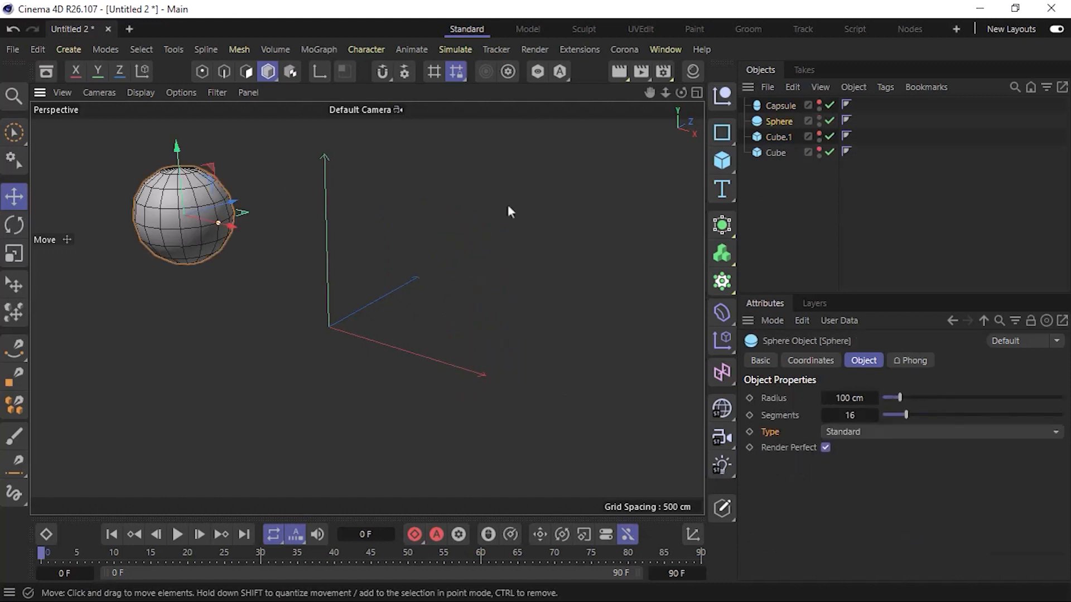
click(818, 118)
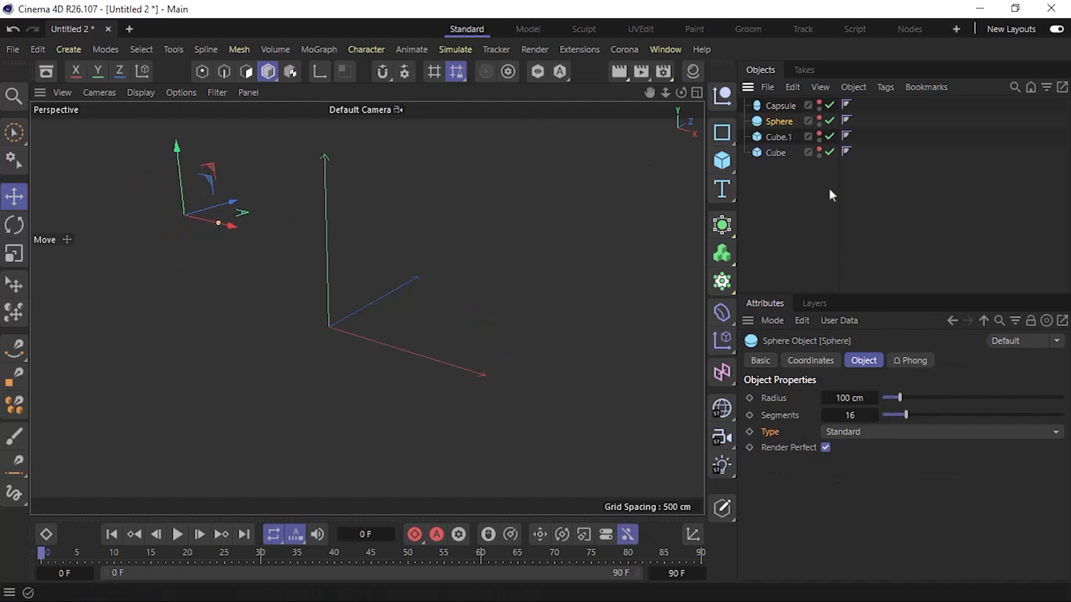
Step: Show the hidden Cube in the viewport again and cycle through its visibility states
click(775, 151)
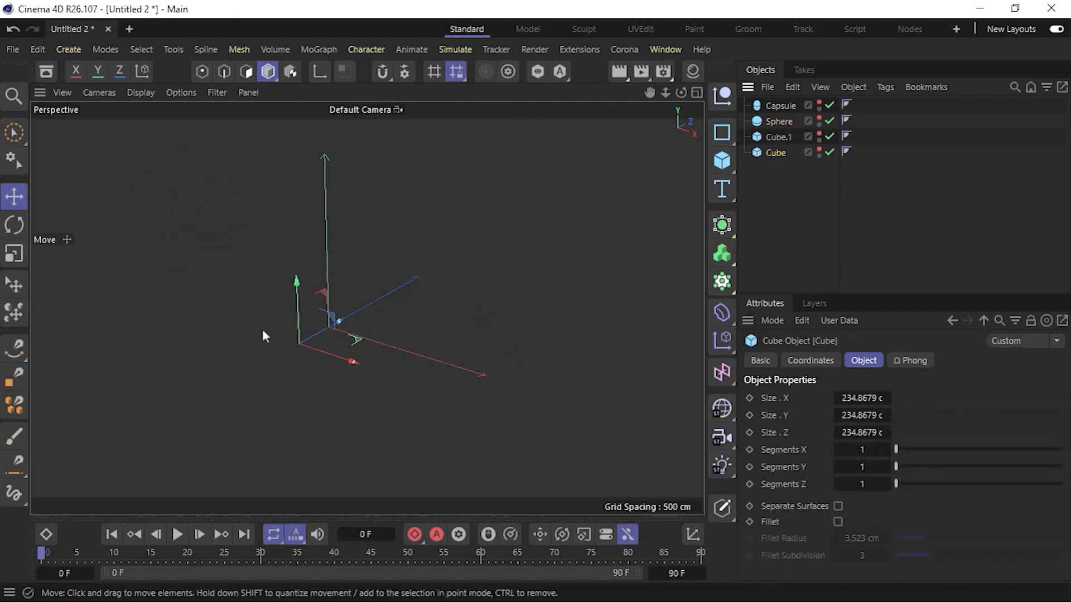
click(818, 150)
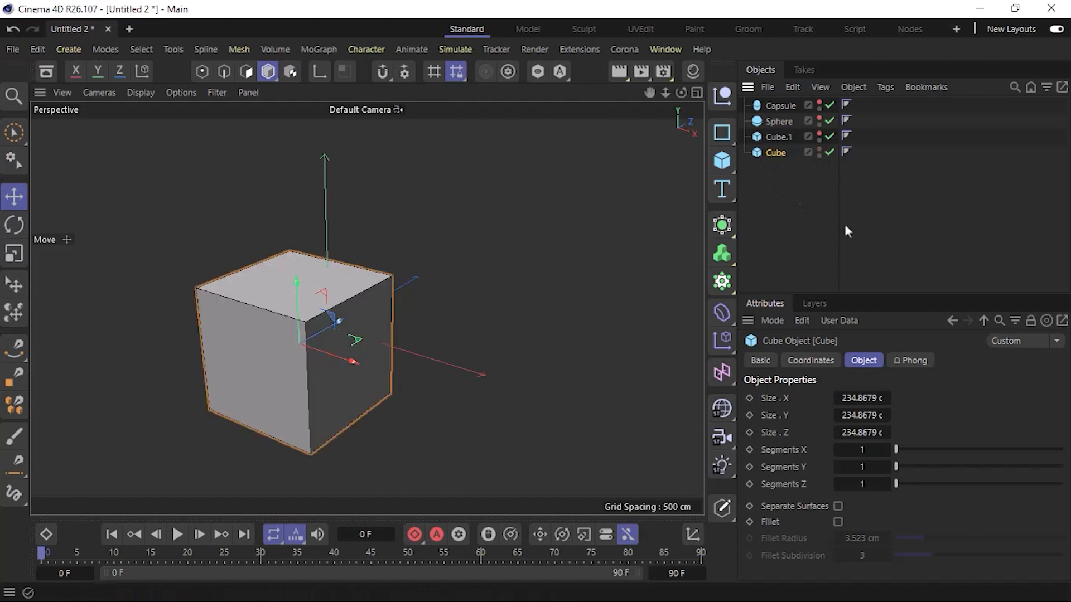
click(818, 149)
click(818, 149)
click(819, 148)
Step: Return Cube.1, Cube, Sphere and Capsule to default viewport visibility
click(818, 134)
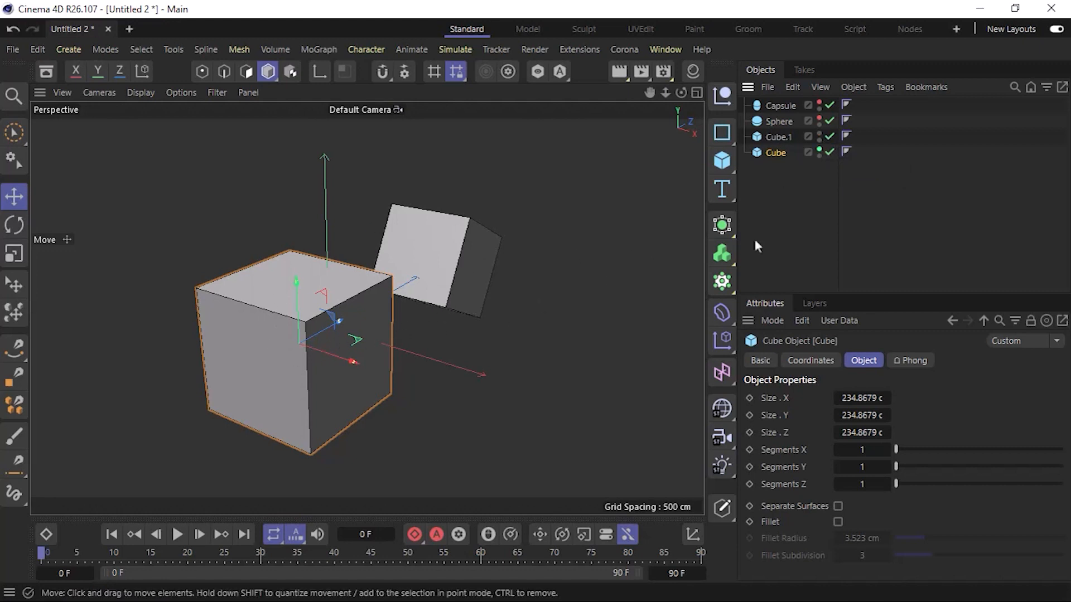
click(818, 149)
click(818, 148)
click(818, 118)
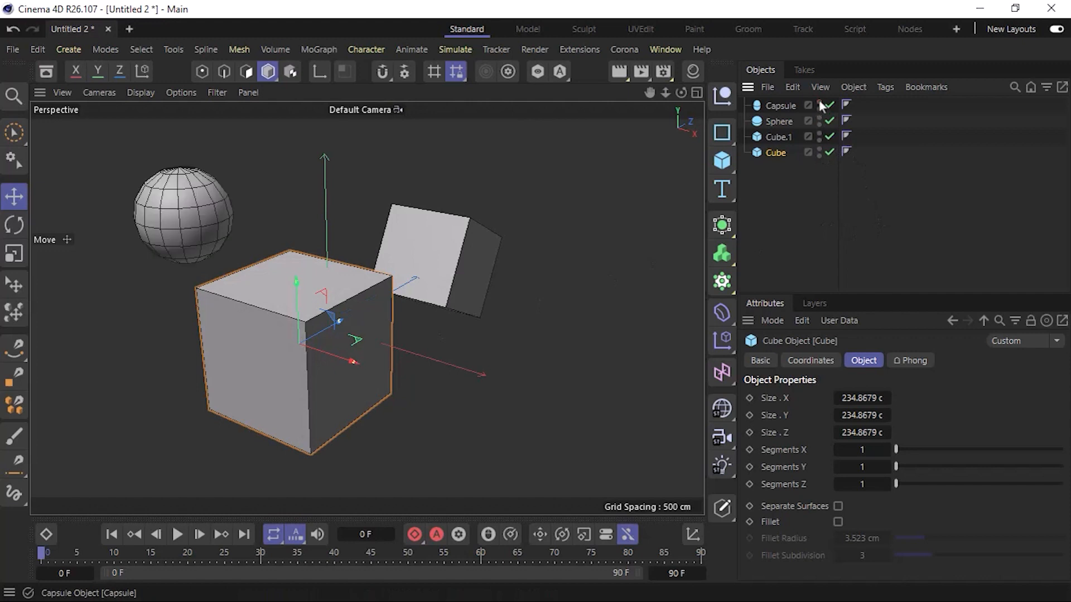
click(818, 102)
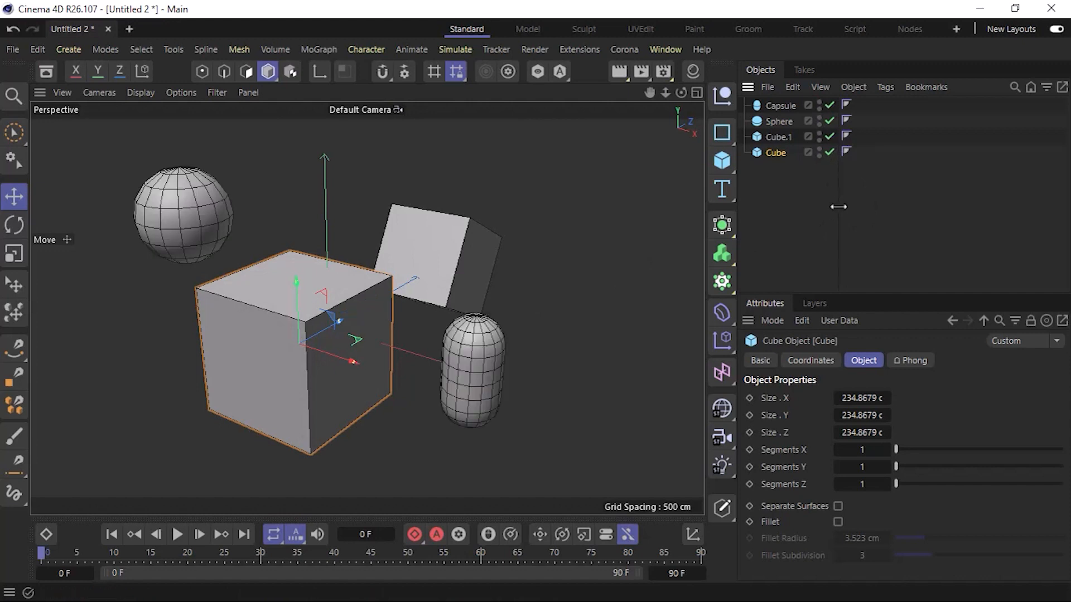
click(819, 108)
click(819, 109)
click(721, 161)
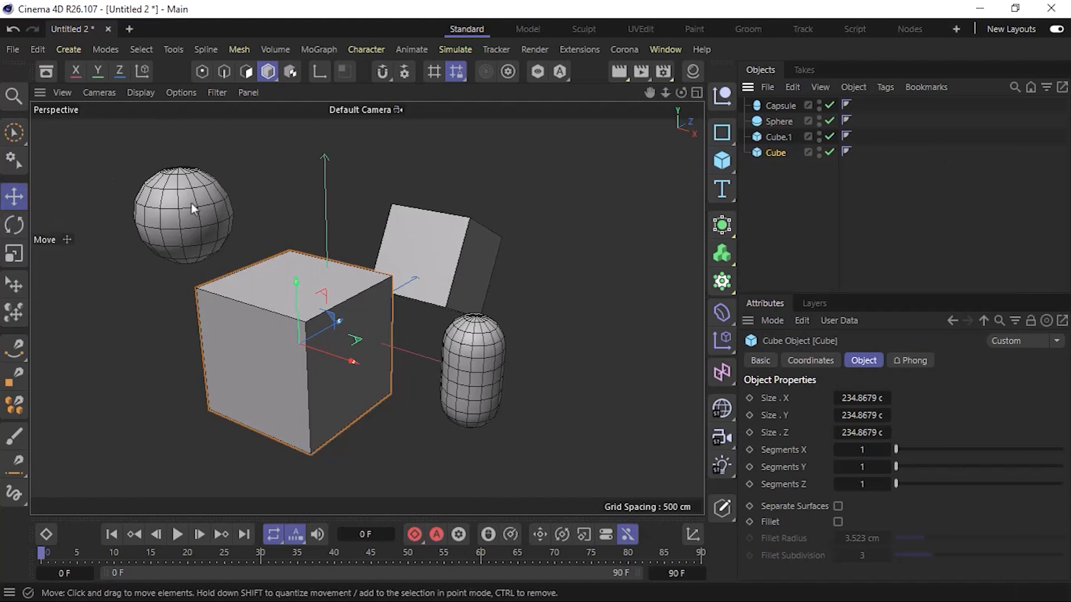
Step: Switch through the Rotate and Scale tools with the front cube selected, returning to the Move tool
click(14, 224)
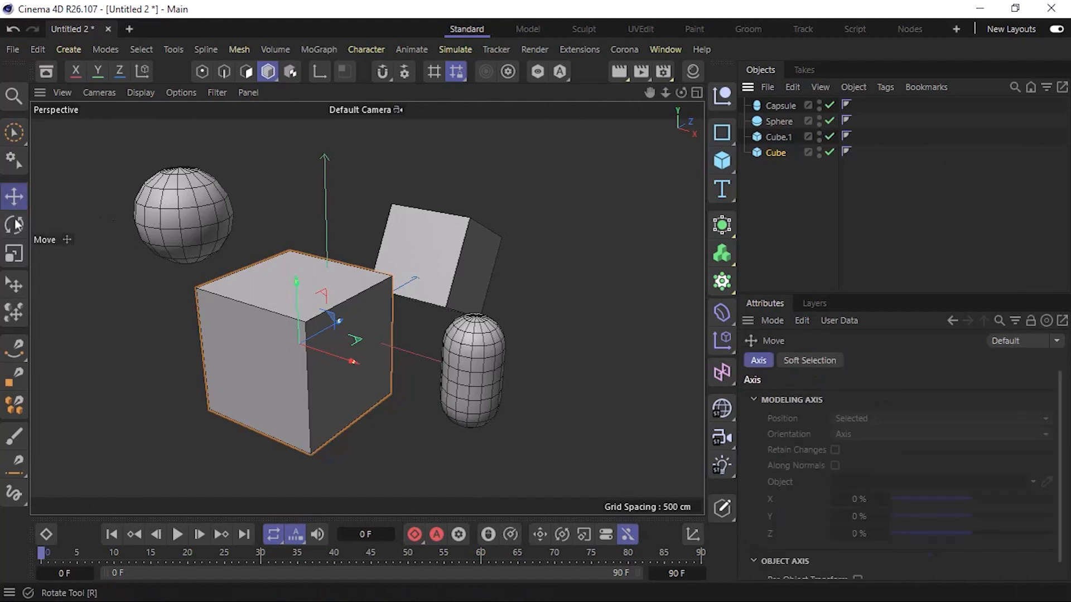
click(14, 255)
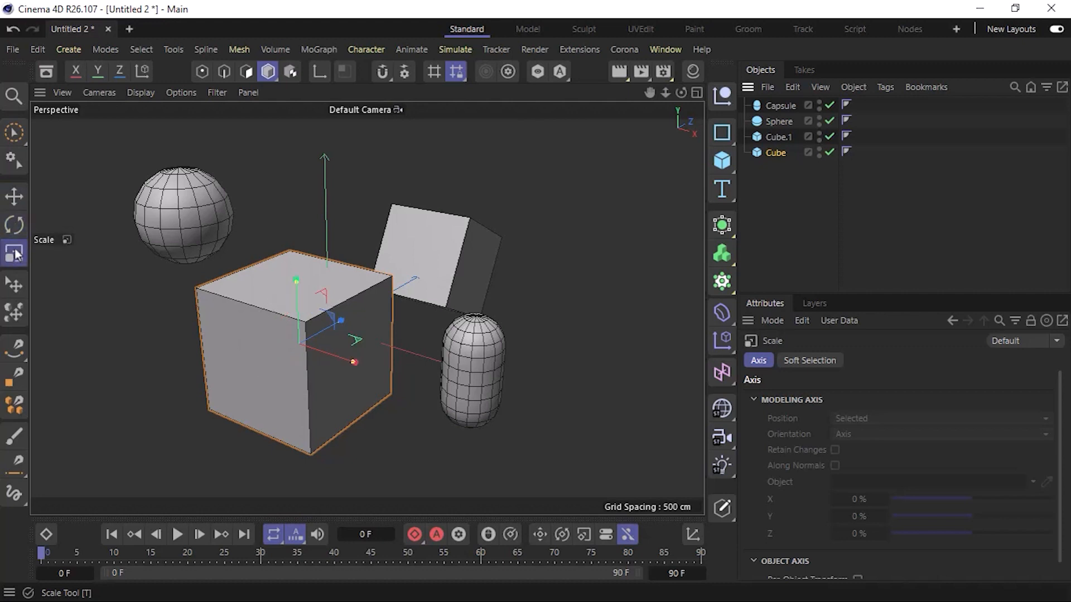
click(16, 197)
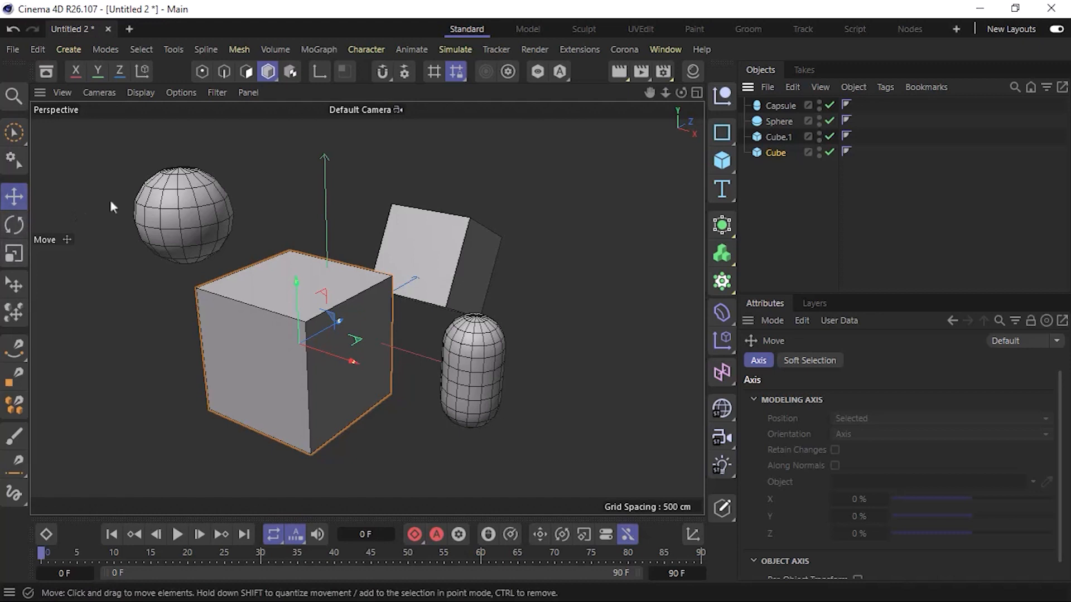
key(r)
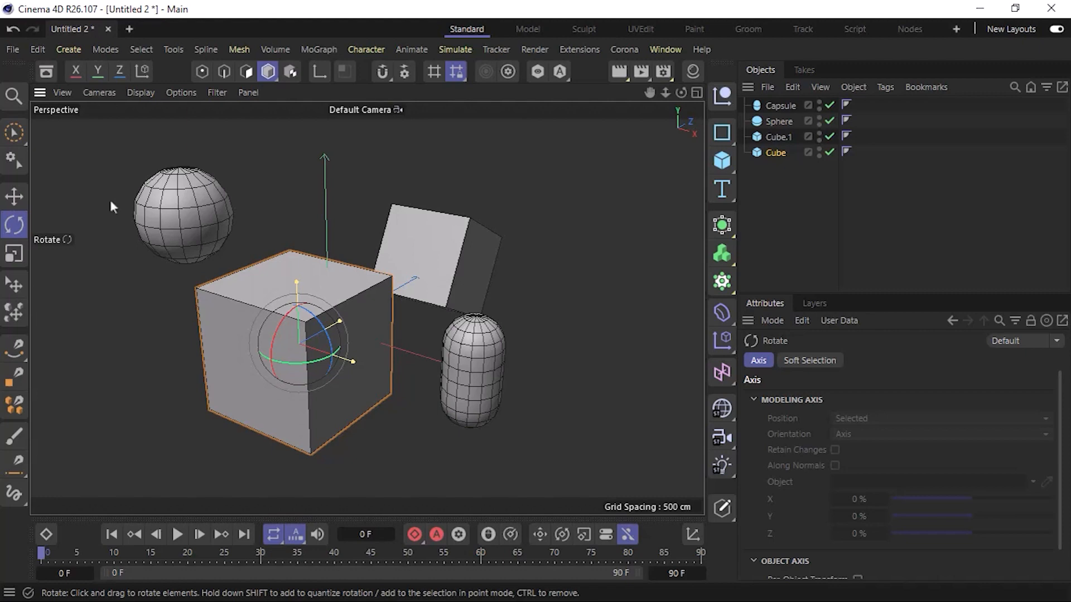
key(t)
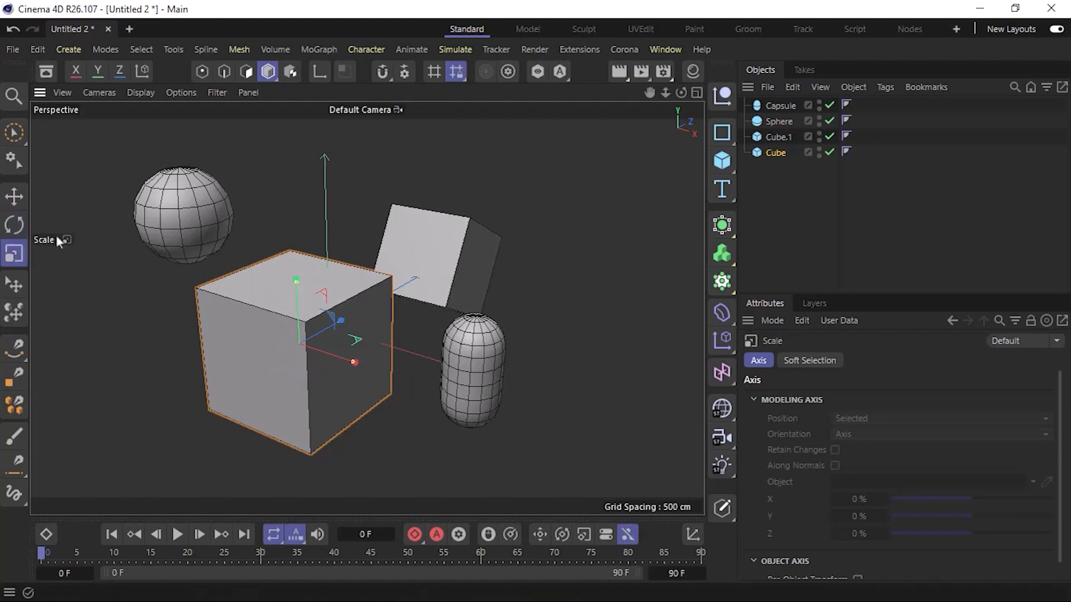
key(e)
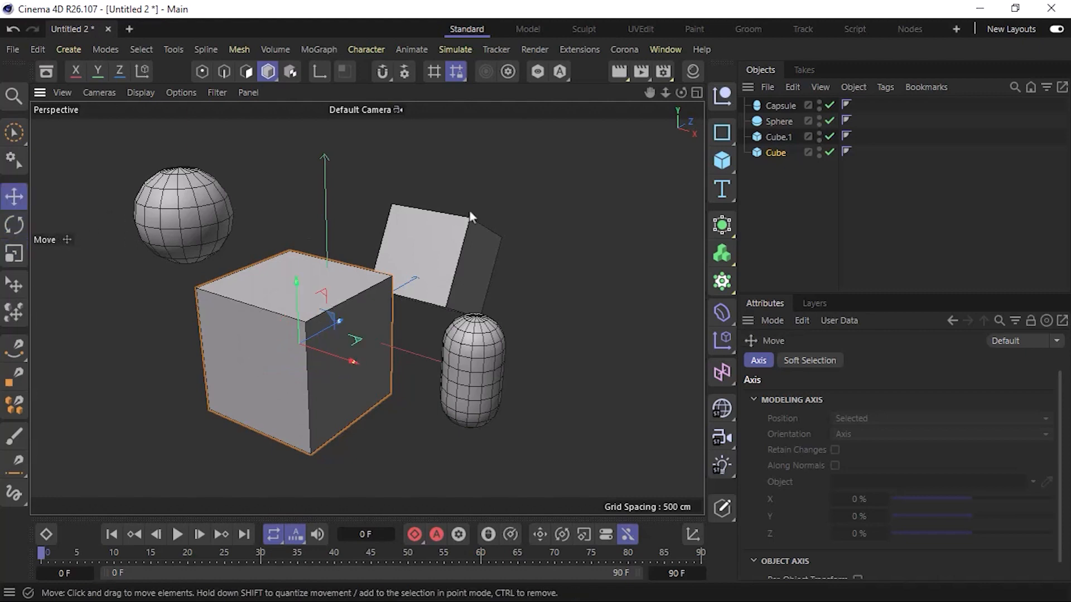